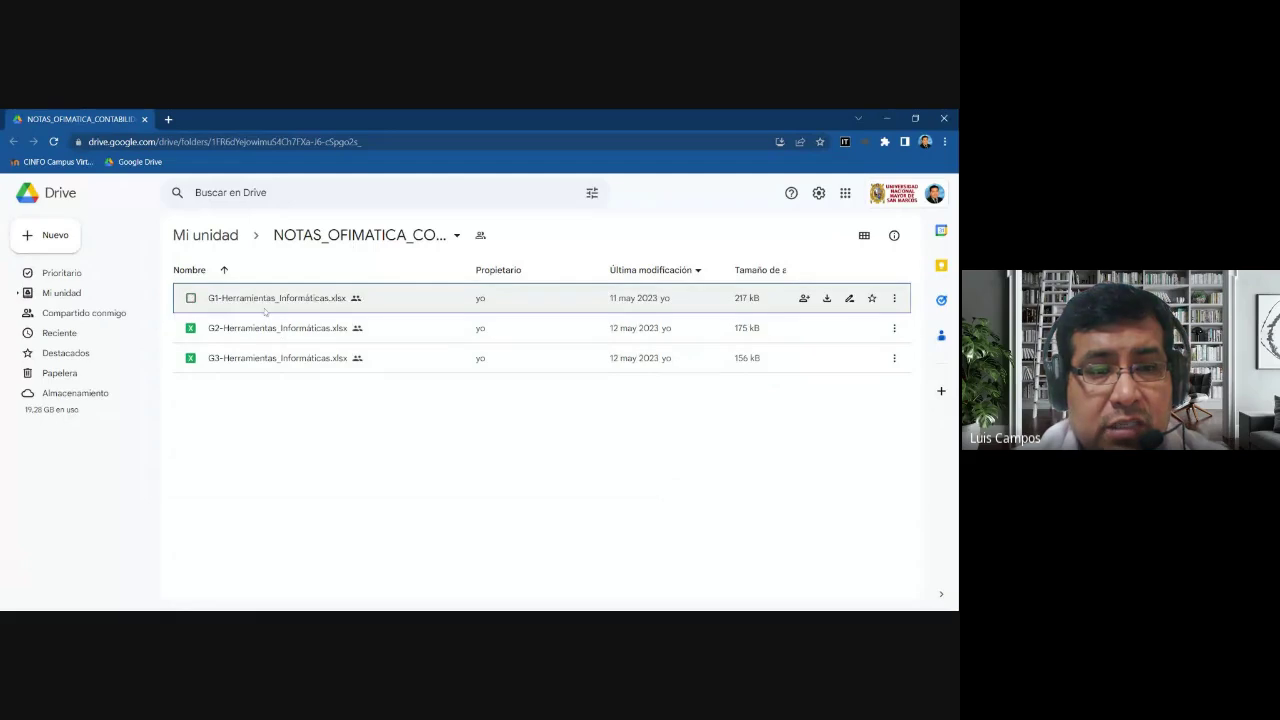
- Open the G1, G2 and G3-Herramientas_Informáticas.xlsx files from the Drive folder, each in its own browser tab
double_click(263, 306)
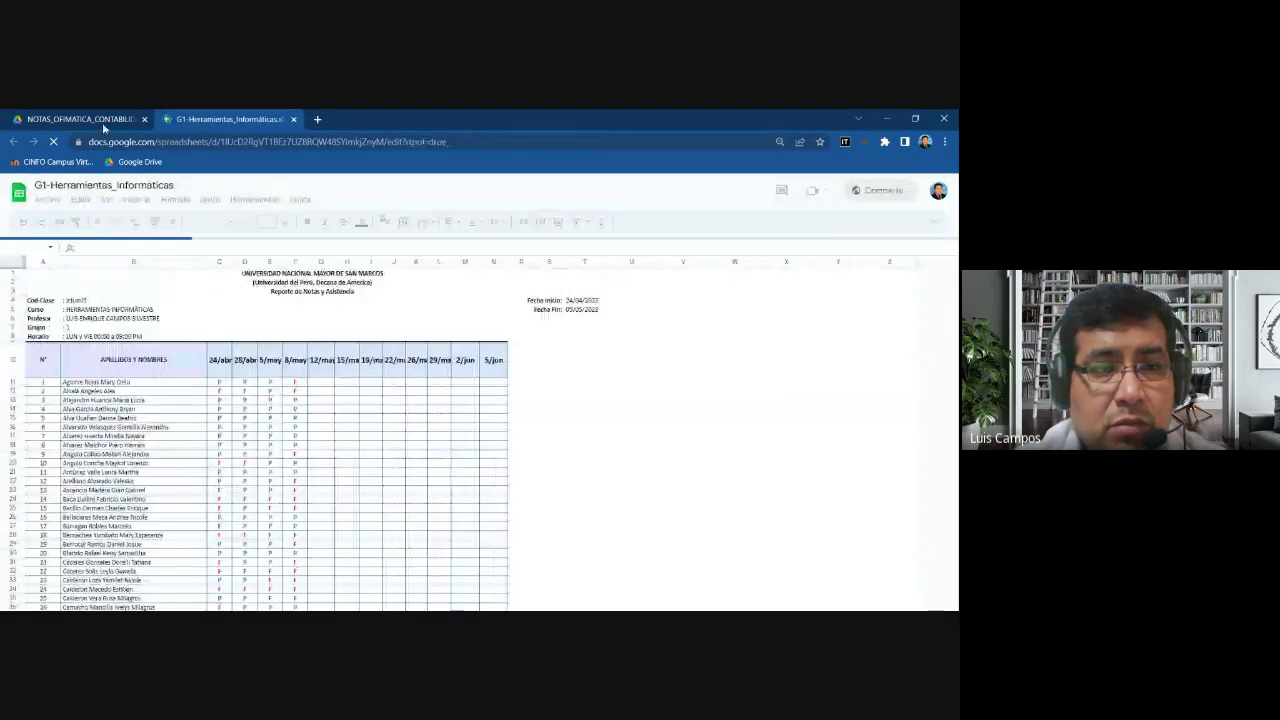
click(100, 120)
click(266, 336)
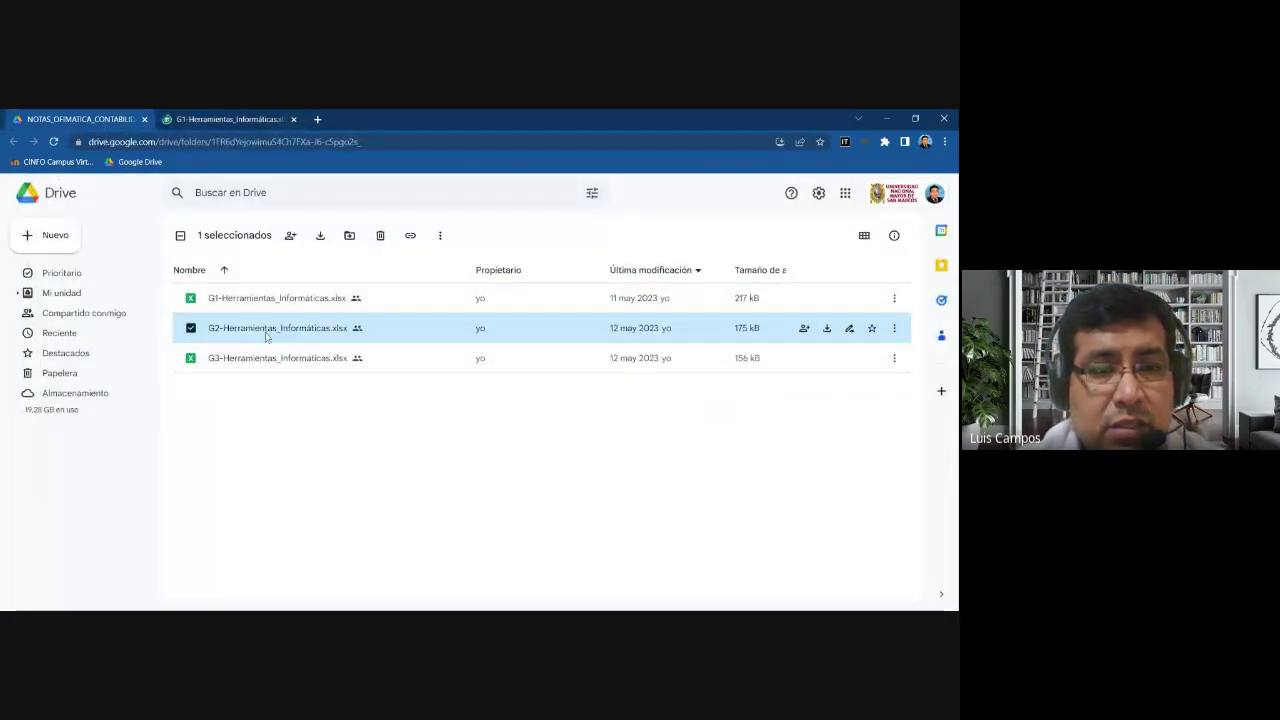
double_click(266, 337)
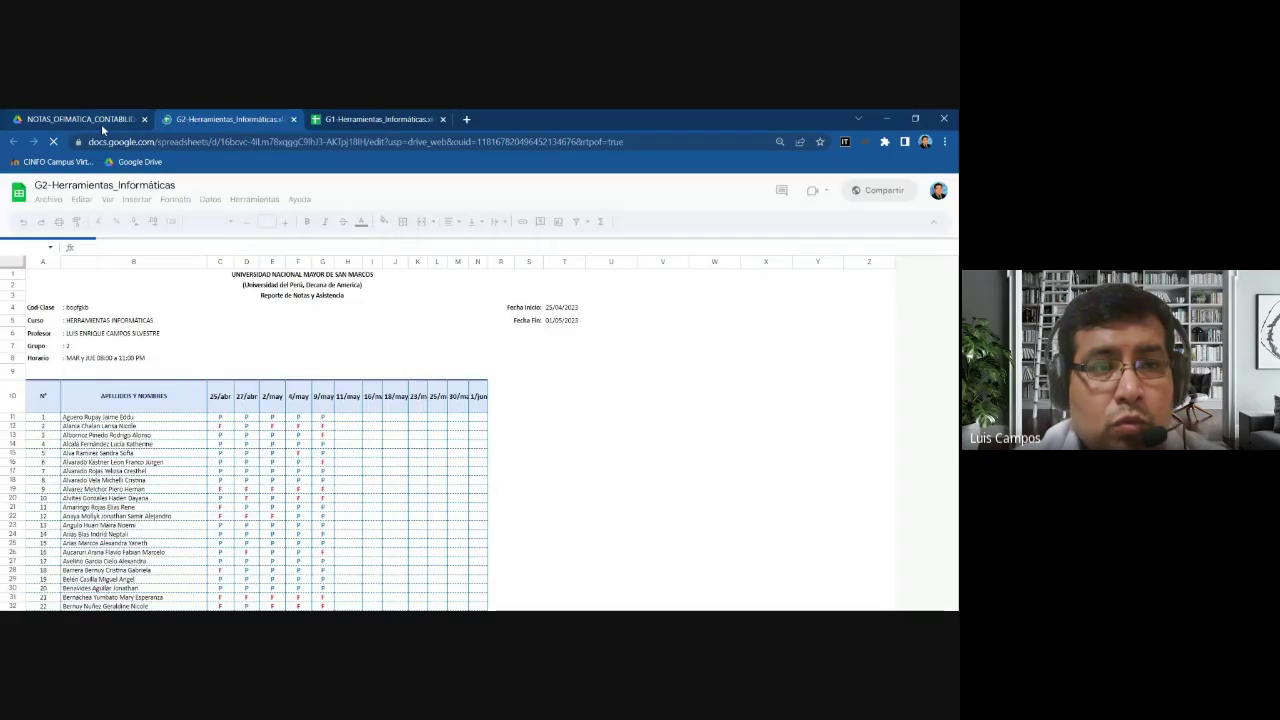
click(101, 121)
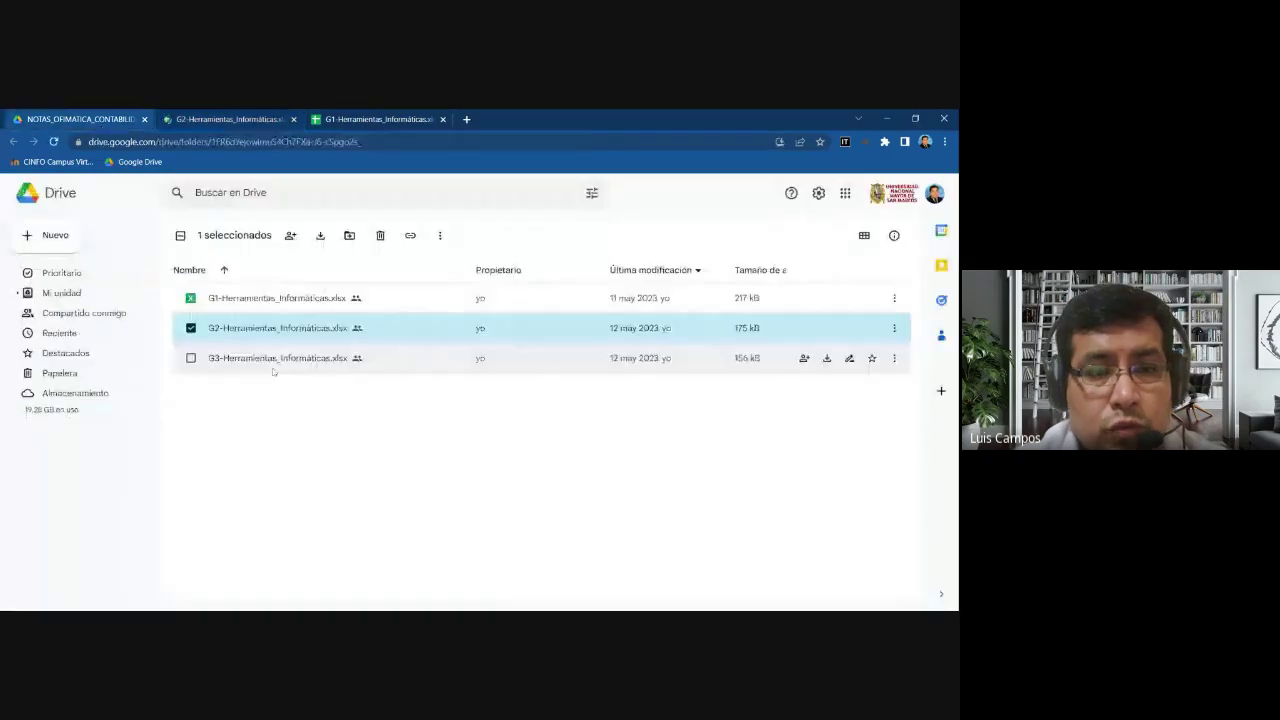
double_click(272, 368)
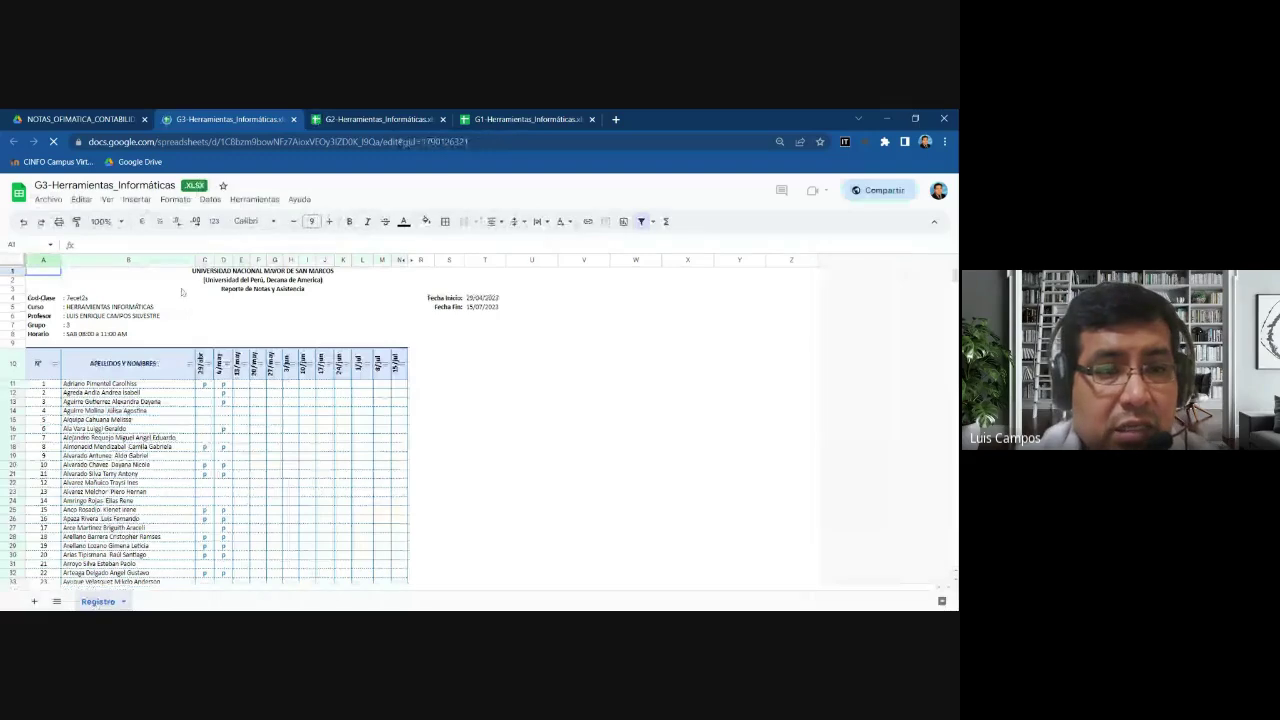
- Set the G3 spreadsheet's zoom to 150% and look over the student attendance list
click(120, 222)
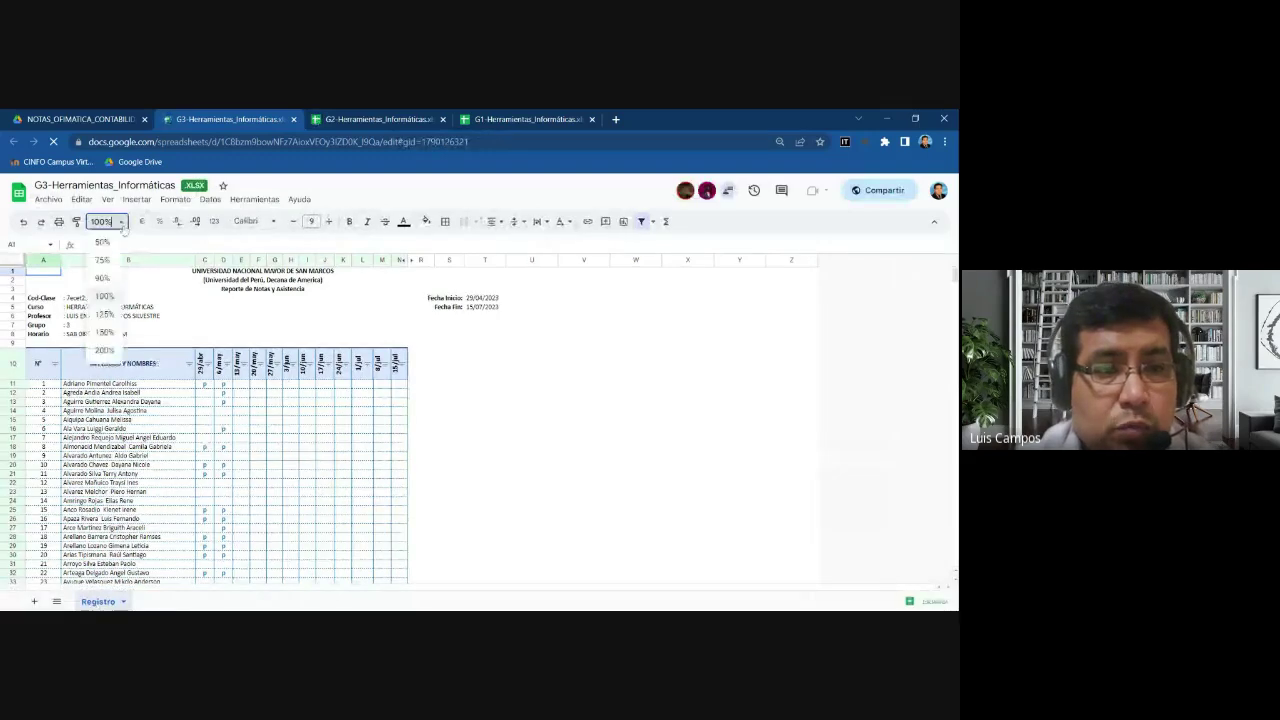
click(104, 332)
scroll(281, 502, down, 10)
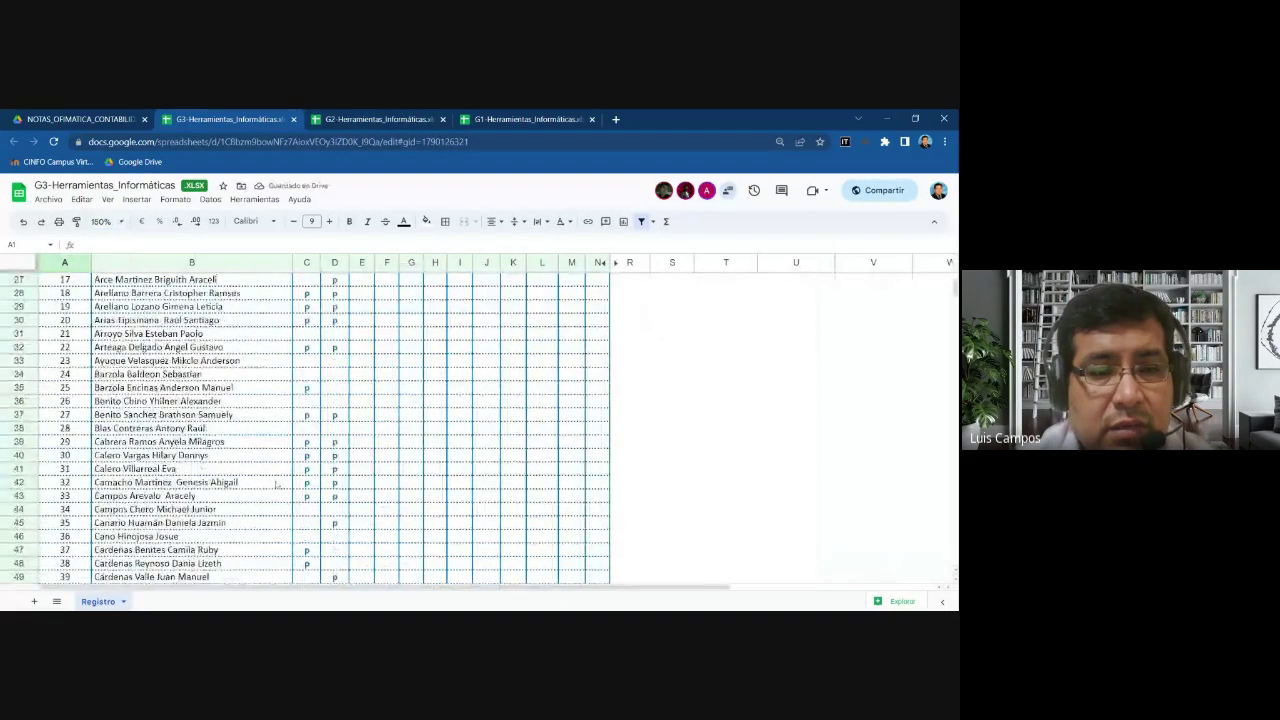
scroll(273, 484, up, 5)
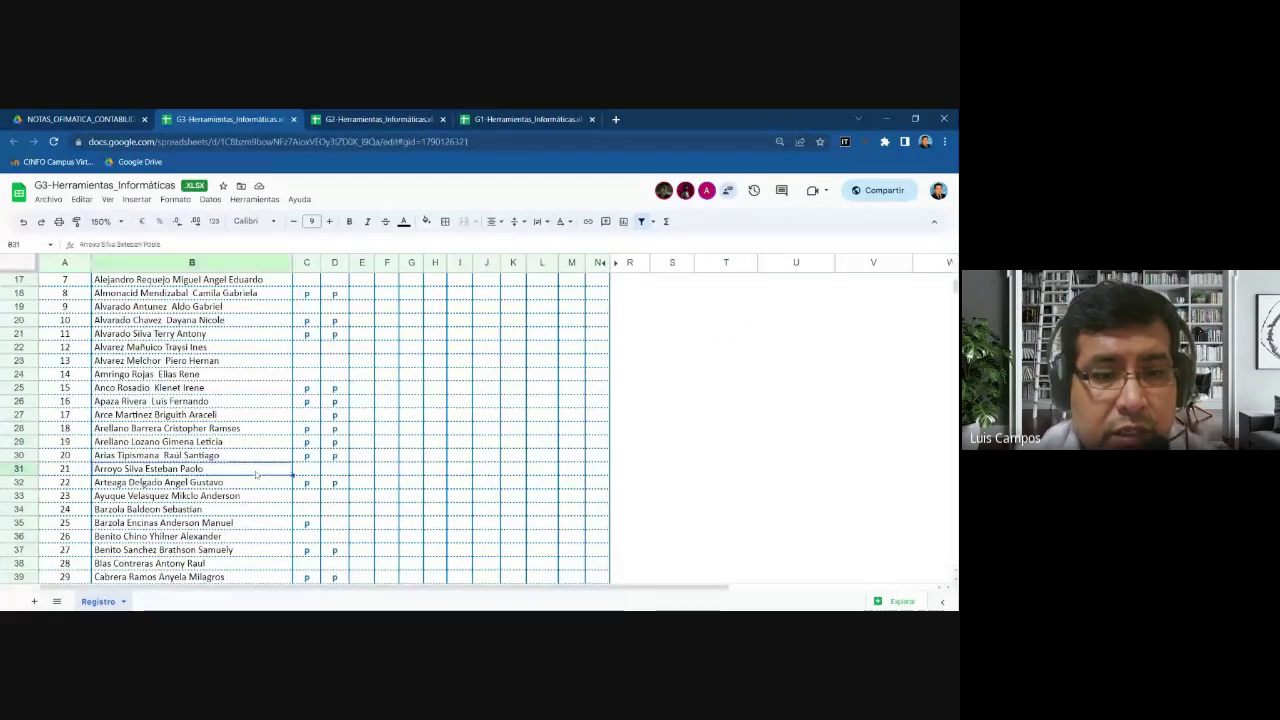
click(258, 470)
scroll(258, 470, up, 4)
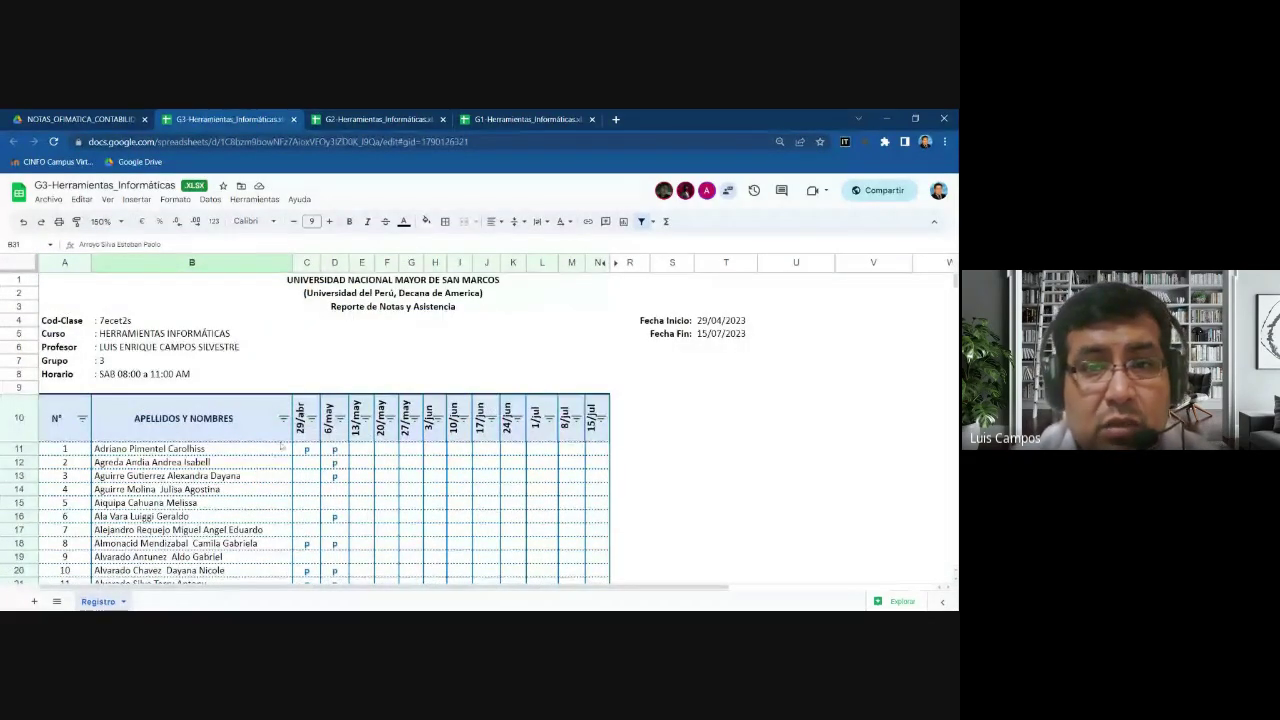
- Set the zoom of the G2 and G1 spreadsheets to 150%
click(367, 121)
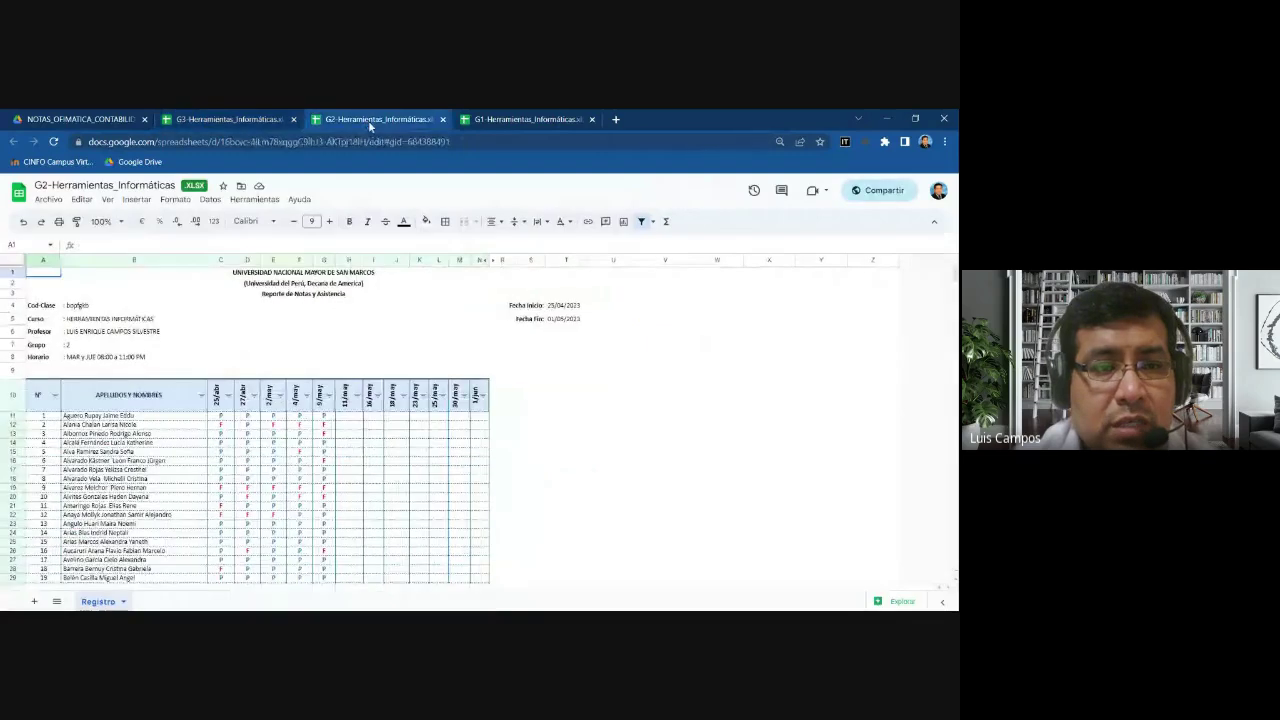
click(122, 225)
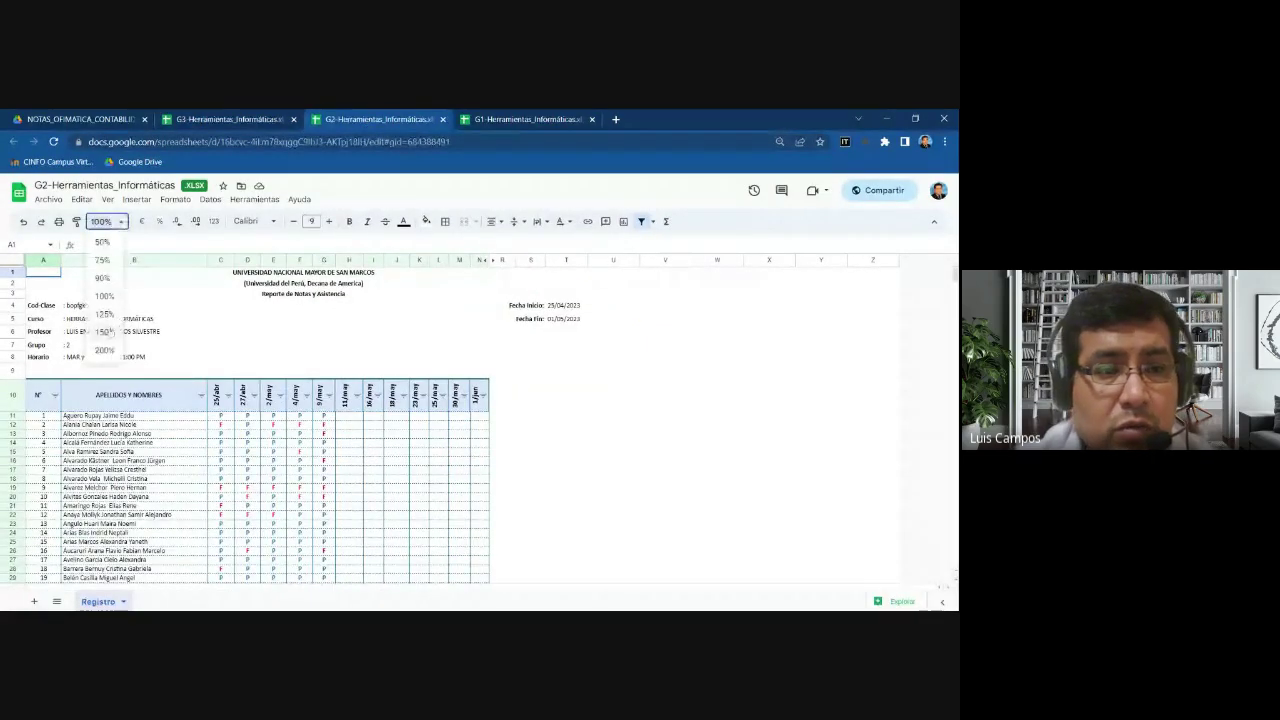
click(110, 333)
click(513, 121)
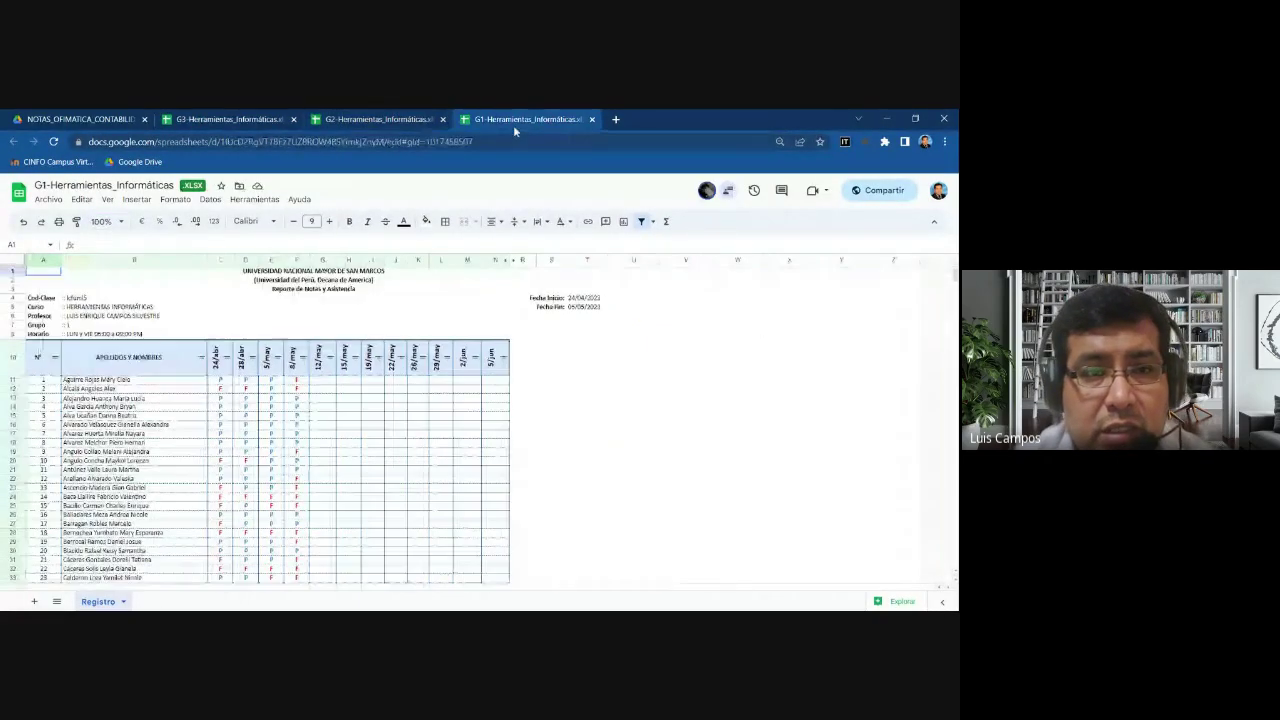
click(122, 224)
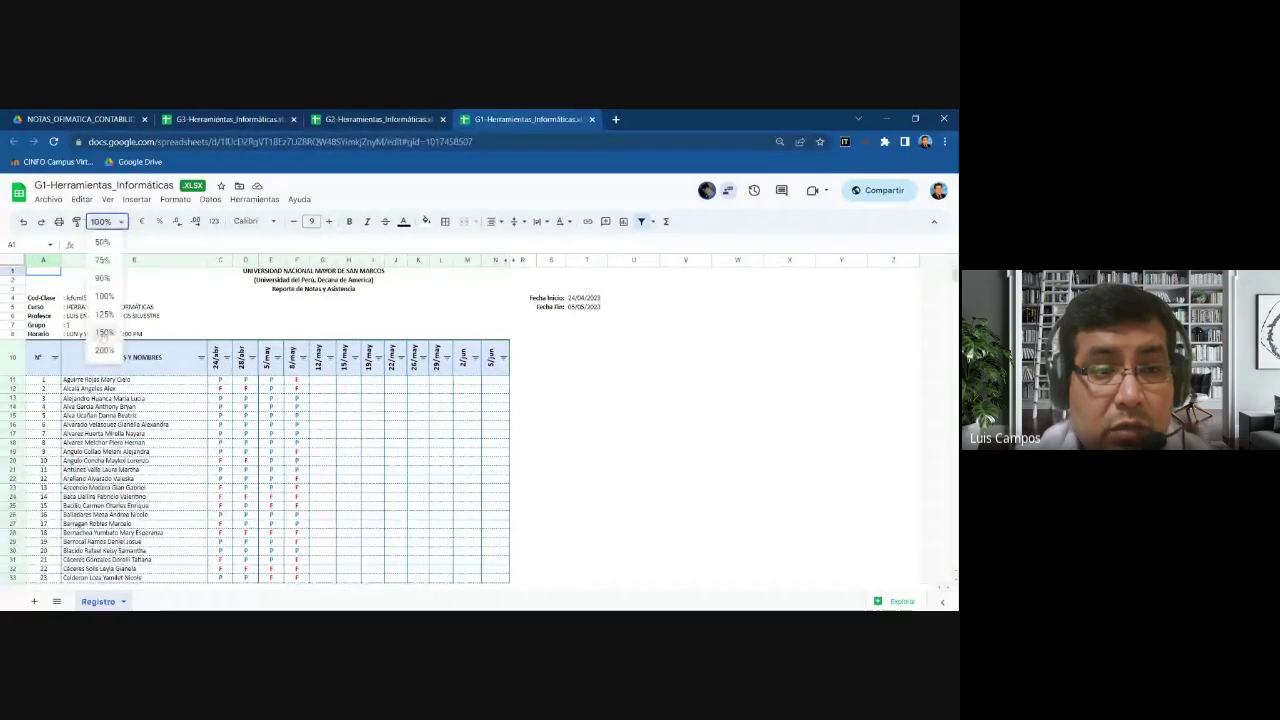
click(106, 336)
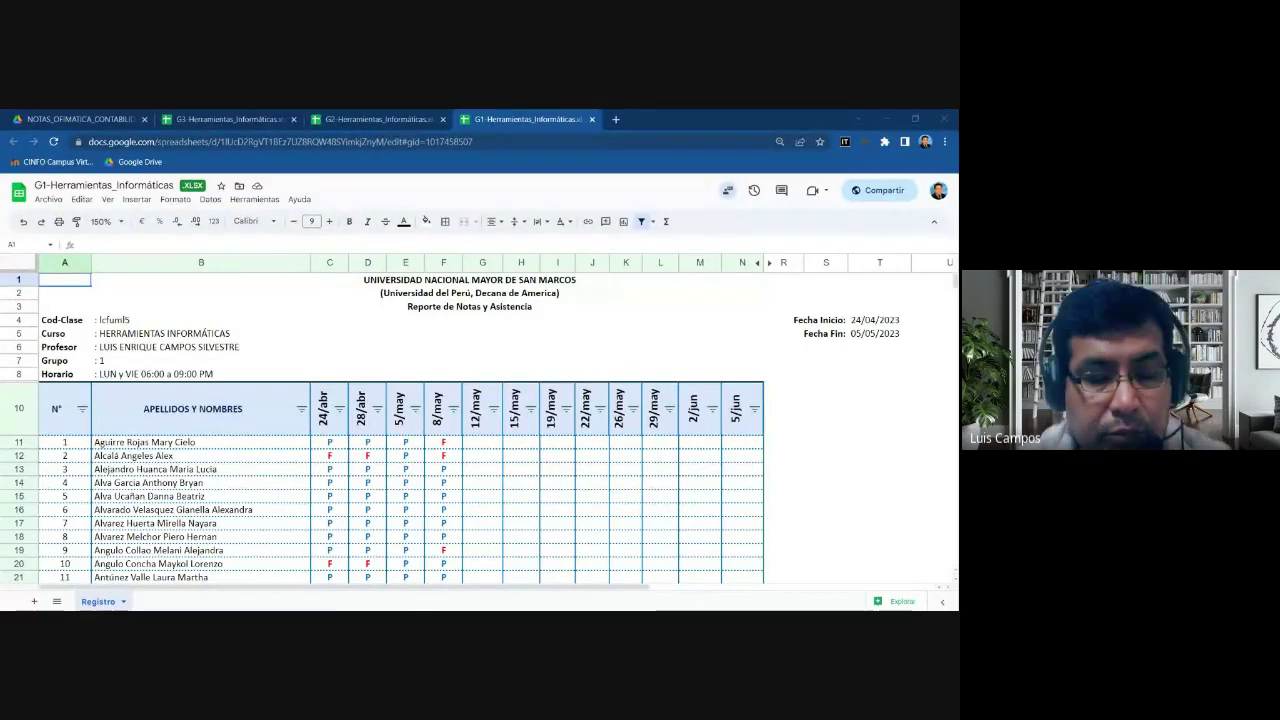
- In the G3 register, replace the lowercase attendance marks in C11, D11, D12 and D13 with a capital P
click(229, 119)
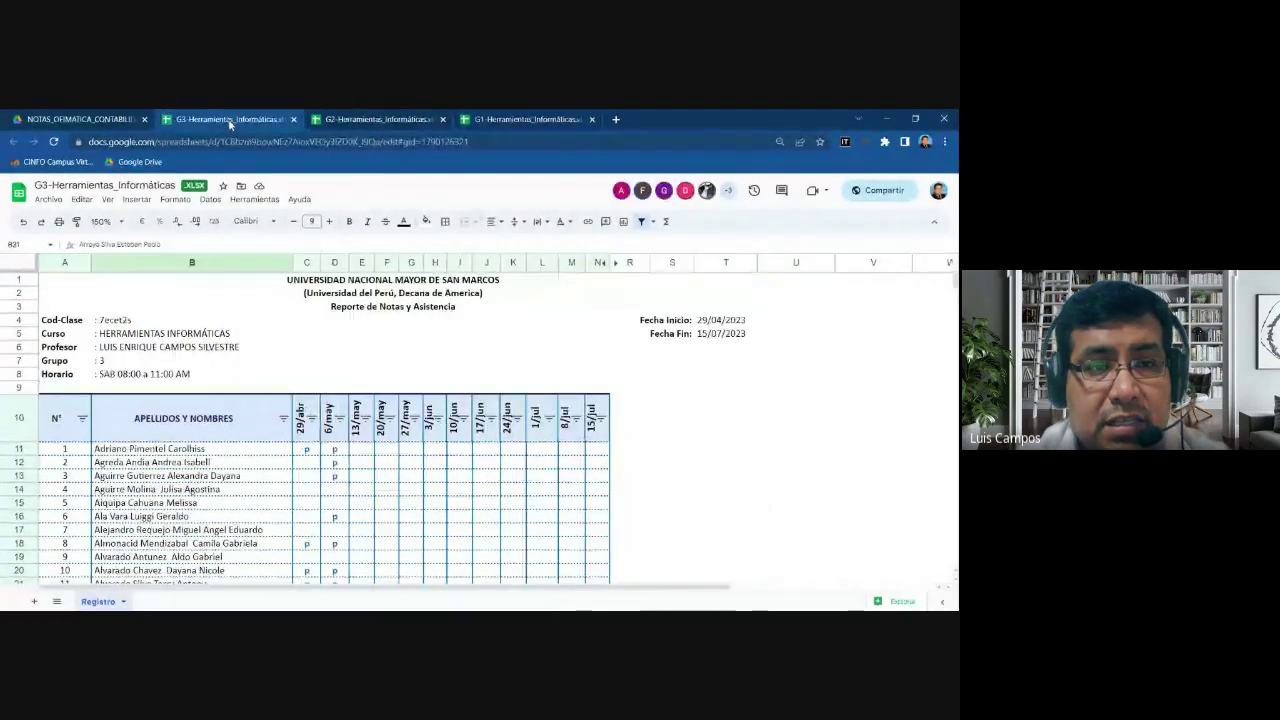
scroll(396, 485, down, 1)
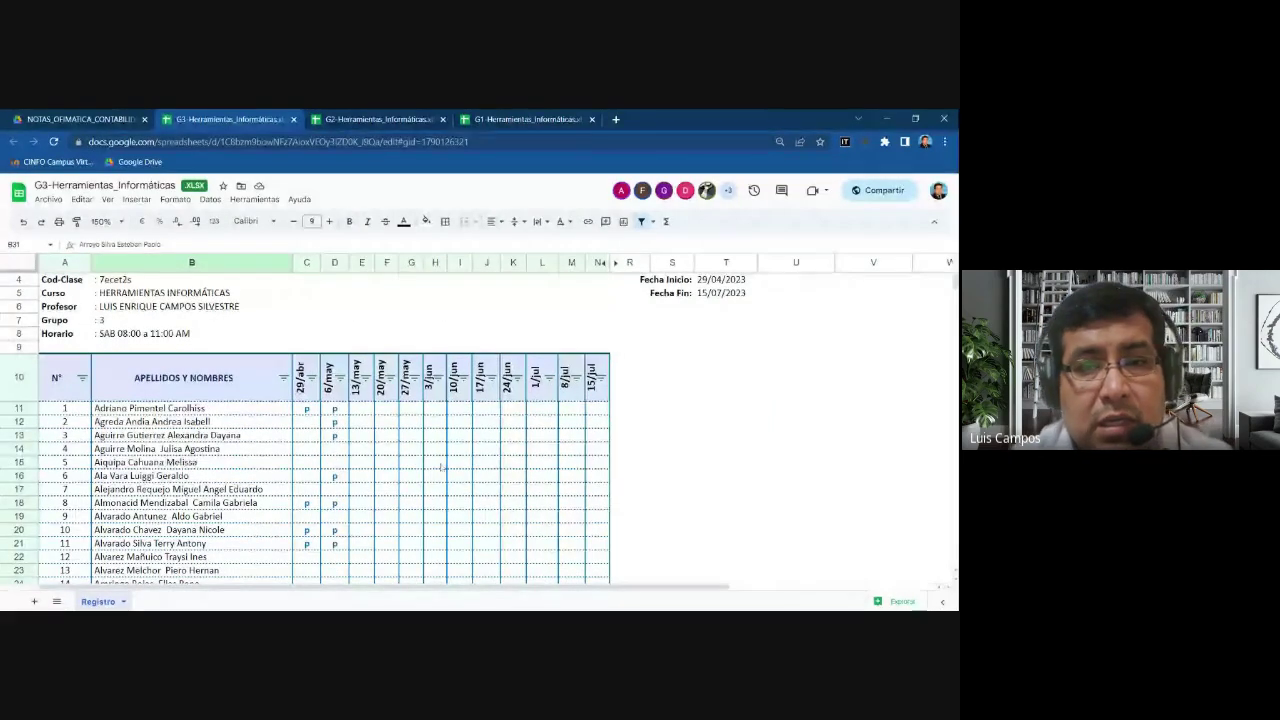
click(431, 461)
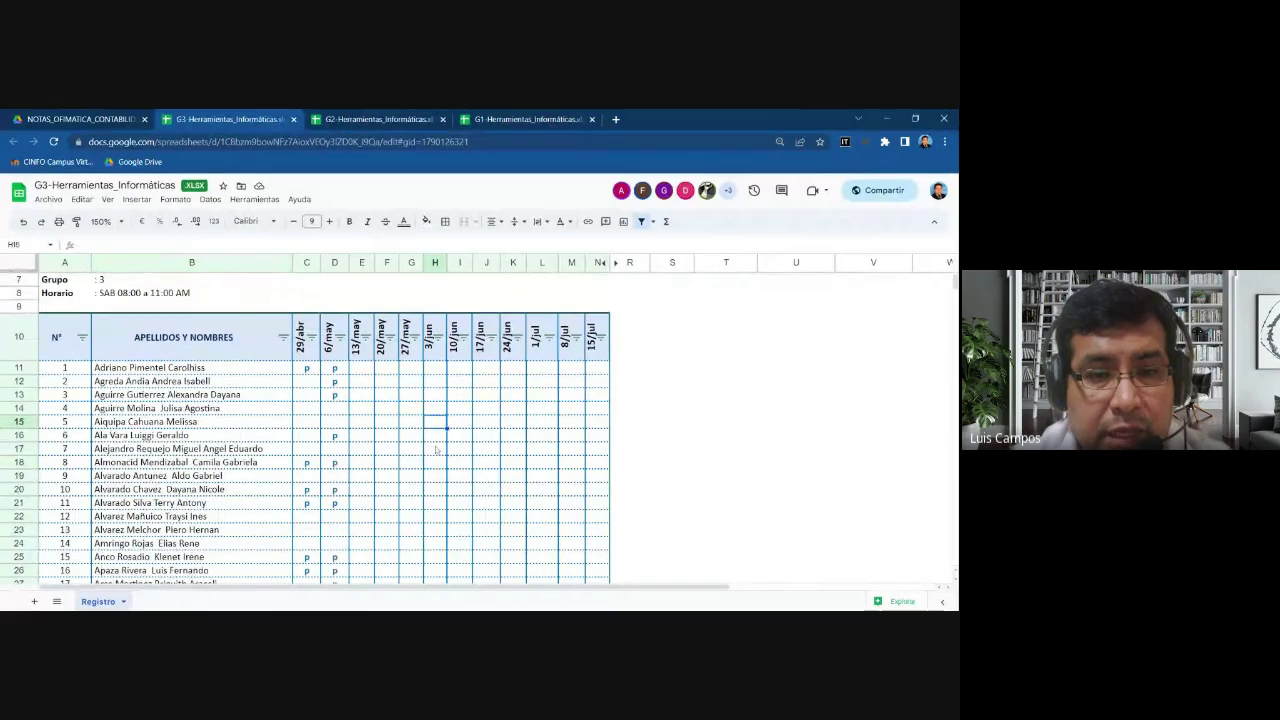
scroll(434, 455, down, 1)
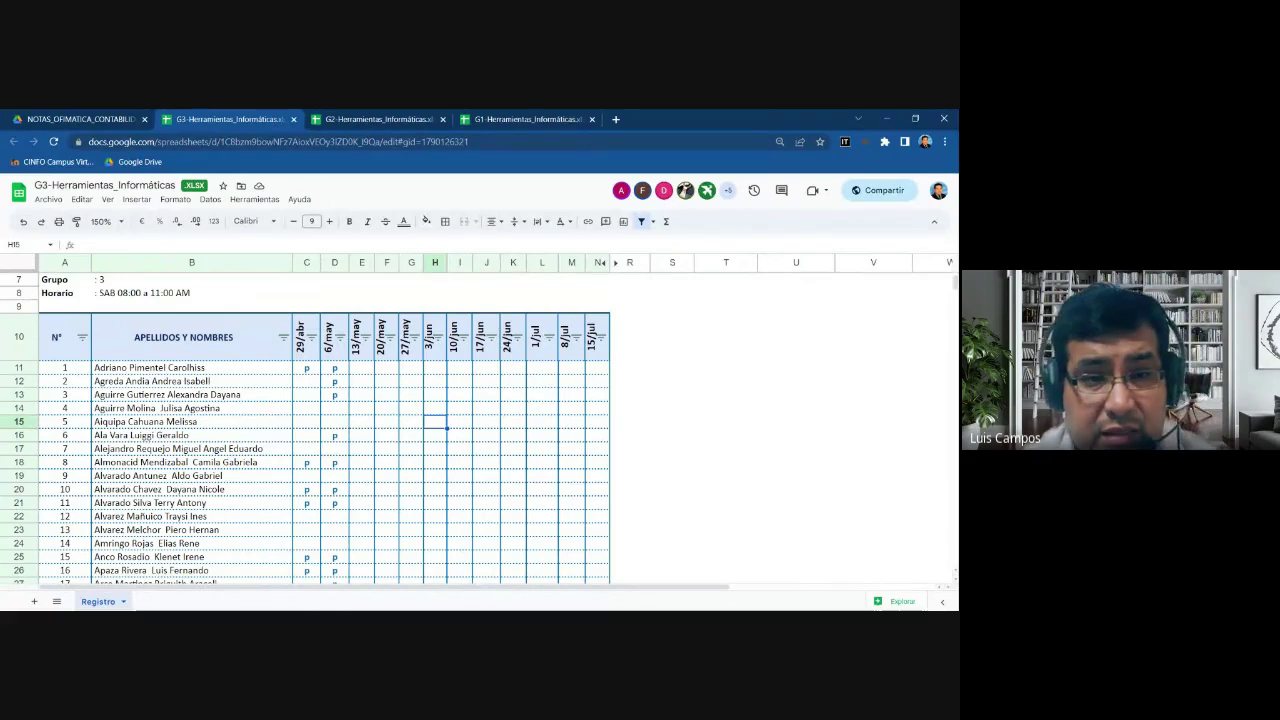
click(316, 371)
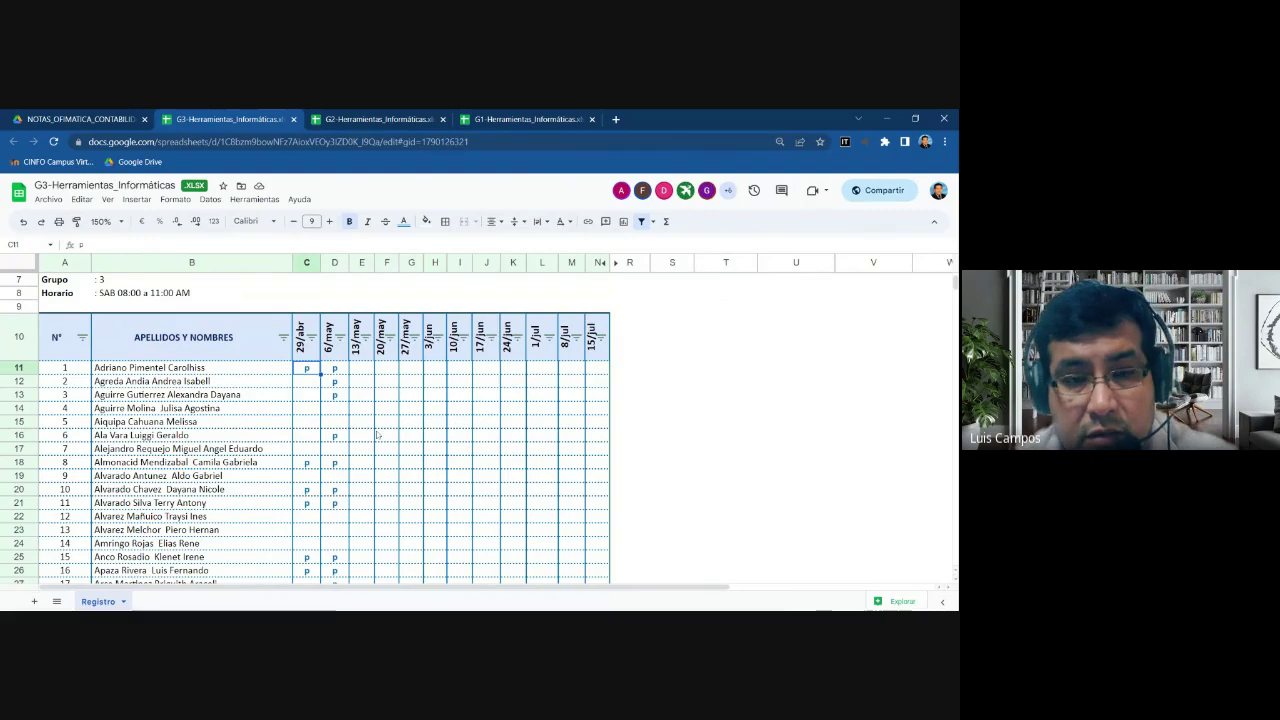
click(334, 381)
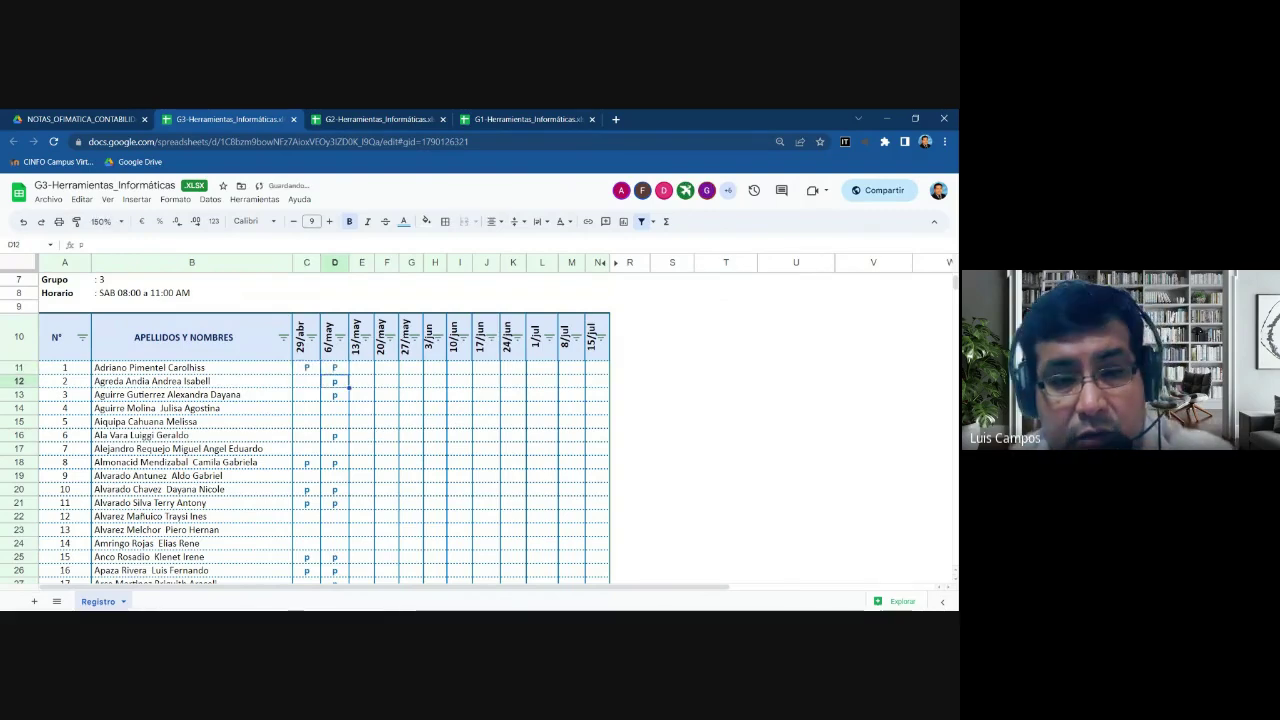
- Enter F in the empty 29/abr cells C12, C13 and C14
click(306, 381)
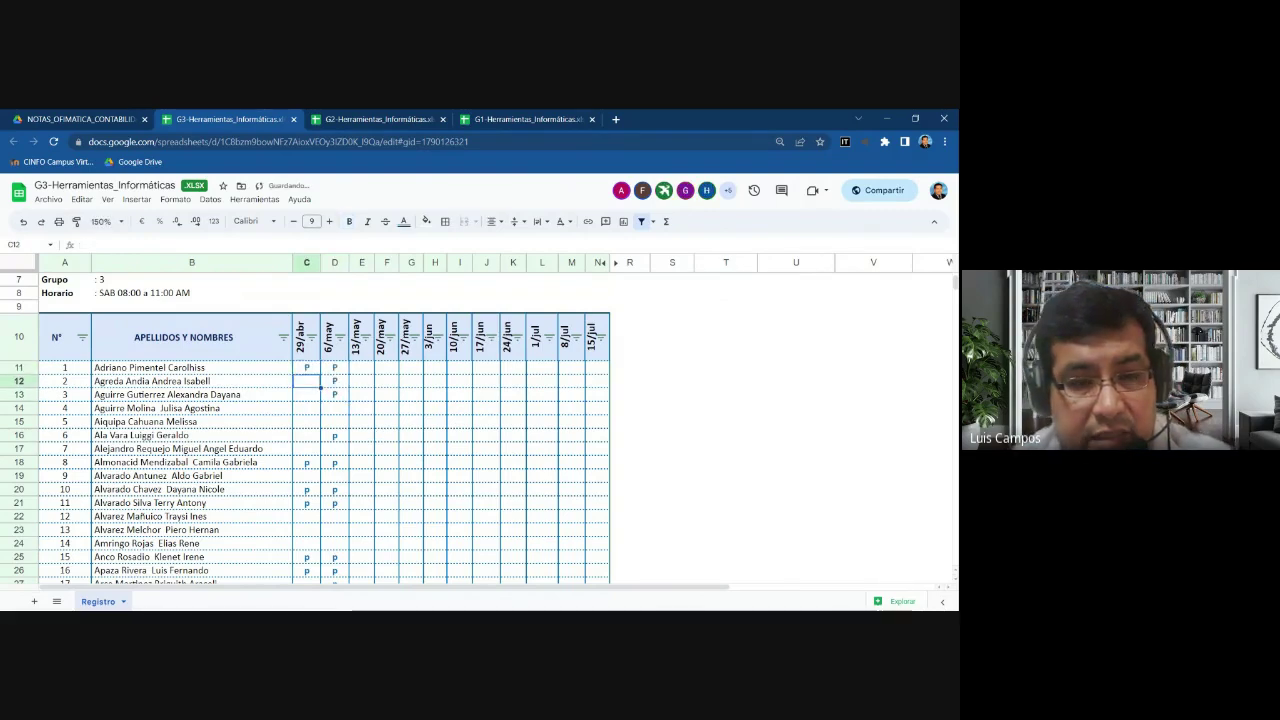
text(F)
key(Return)
text(F)
key(Return)
text(F)
key(Tab)
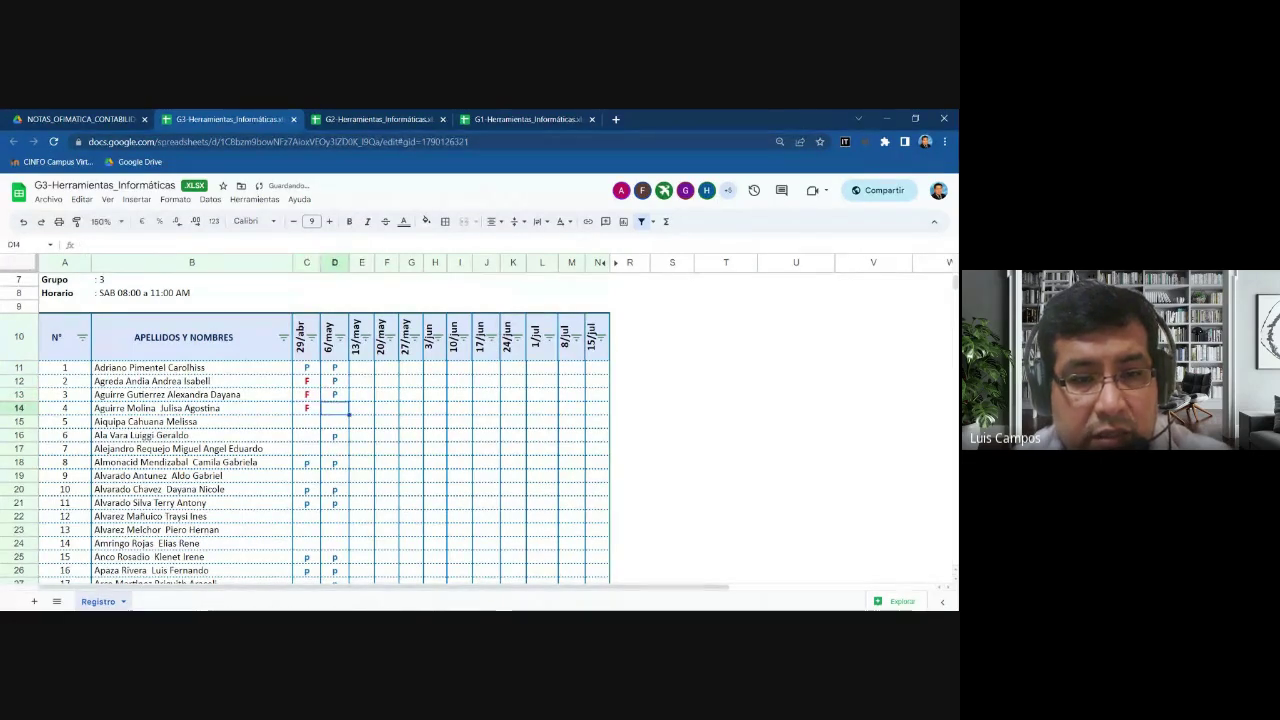
- Enter F in D14, C15, D15 and C16, and a capital P in D16
text(F)
key(Return)
text(F)
key(Tab)
text(F)
key(Return)
text(F)
key(Tab)
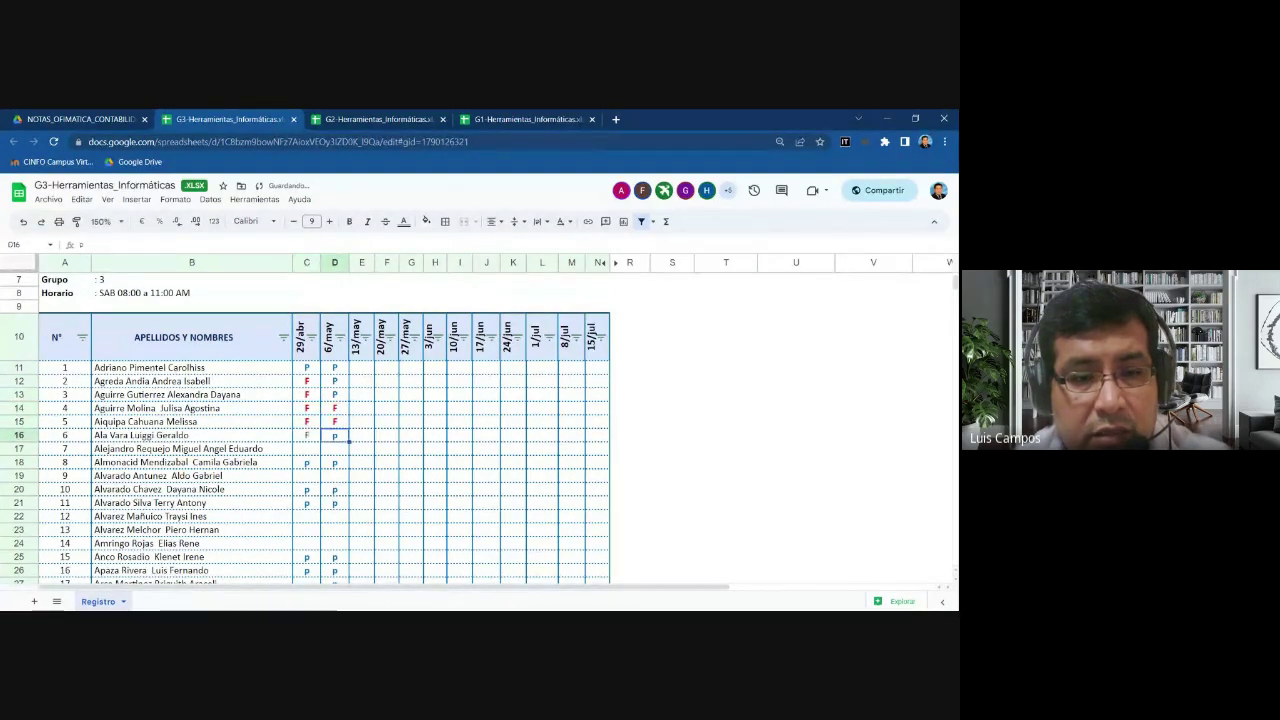
- Enter F for both dates in row 17 and a capital P for both dates in row 18
click(334, 394)
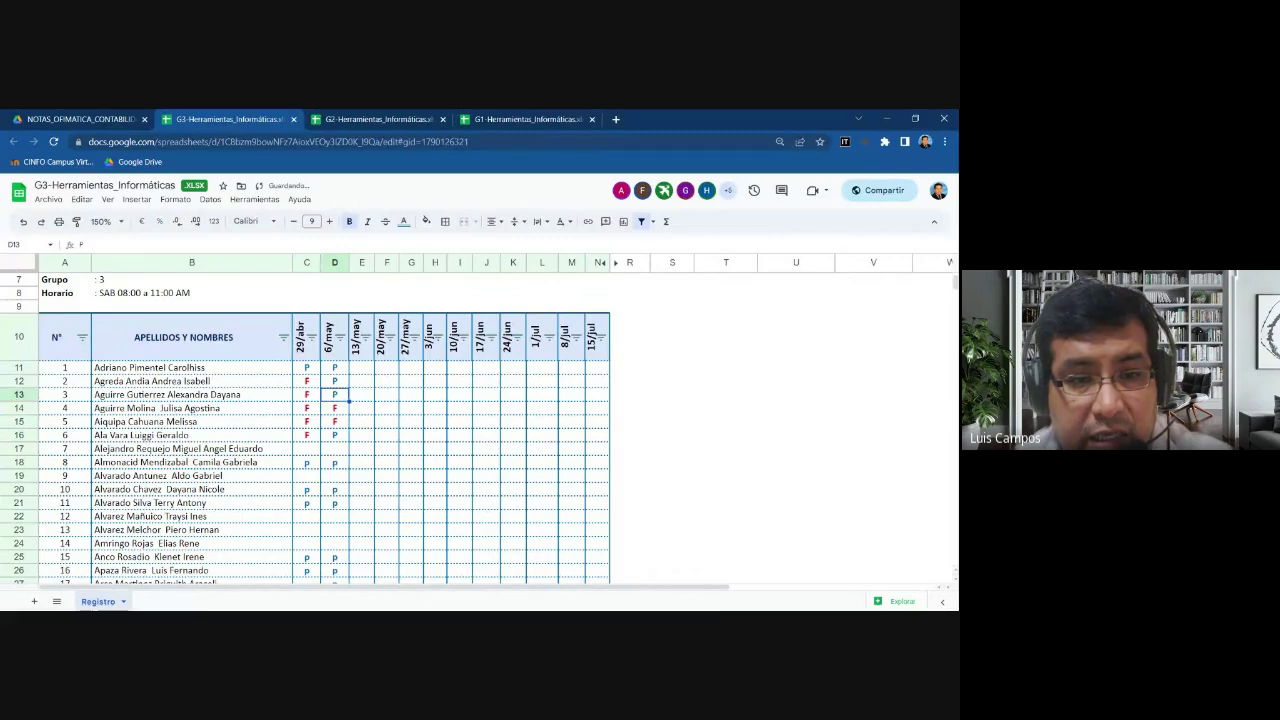
click(334, 448)
click(306, 448)
text(F)
key(Tab)
text(F)
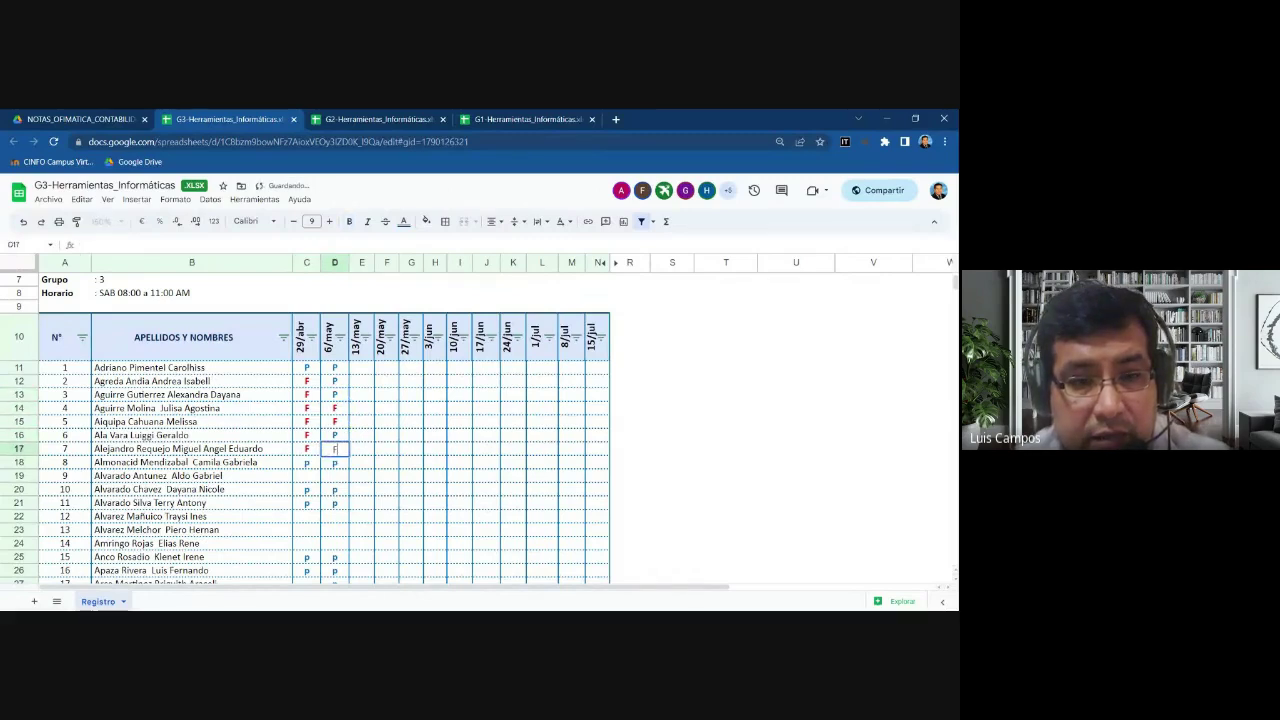
key(Return)
key(Down)
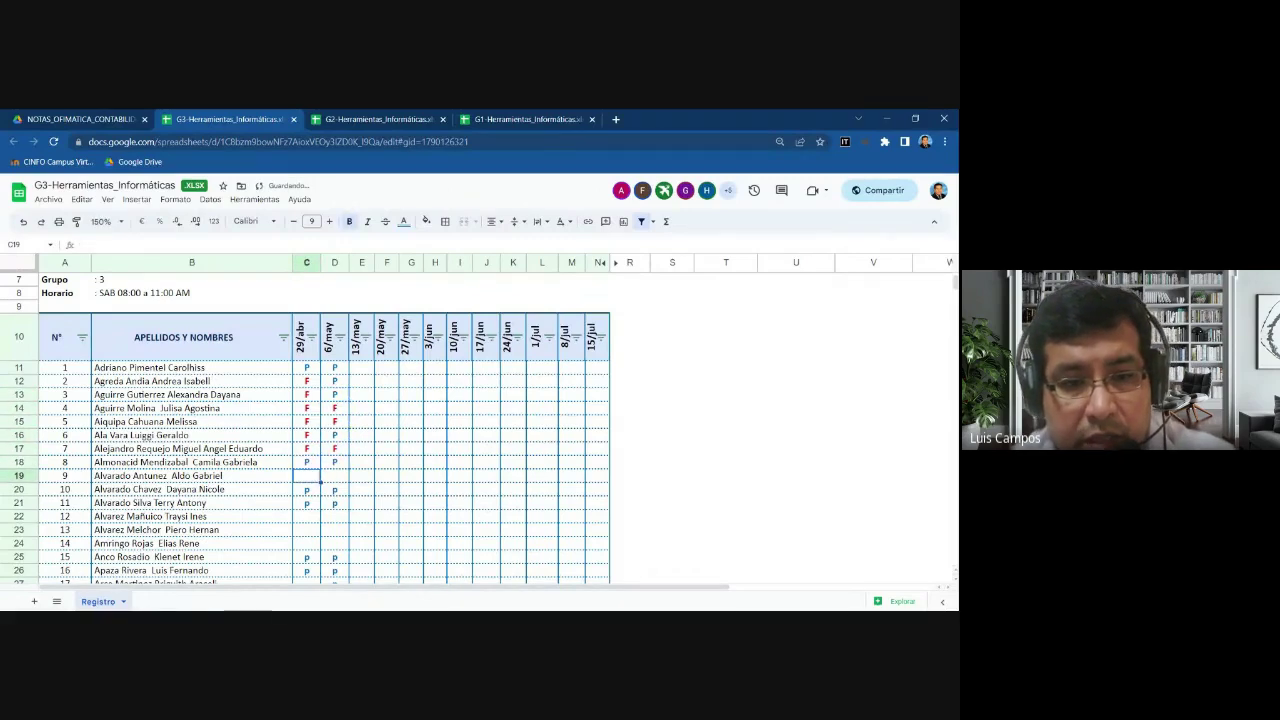
- Enter F for both dates in row 19 and a capital P for both dates in row 20
text(F)
key(Tab)
text(F)
key(Down)
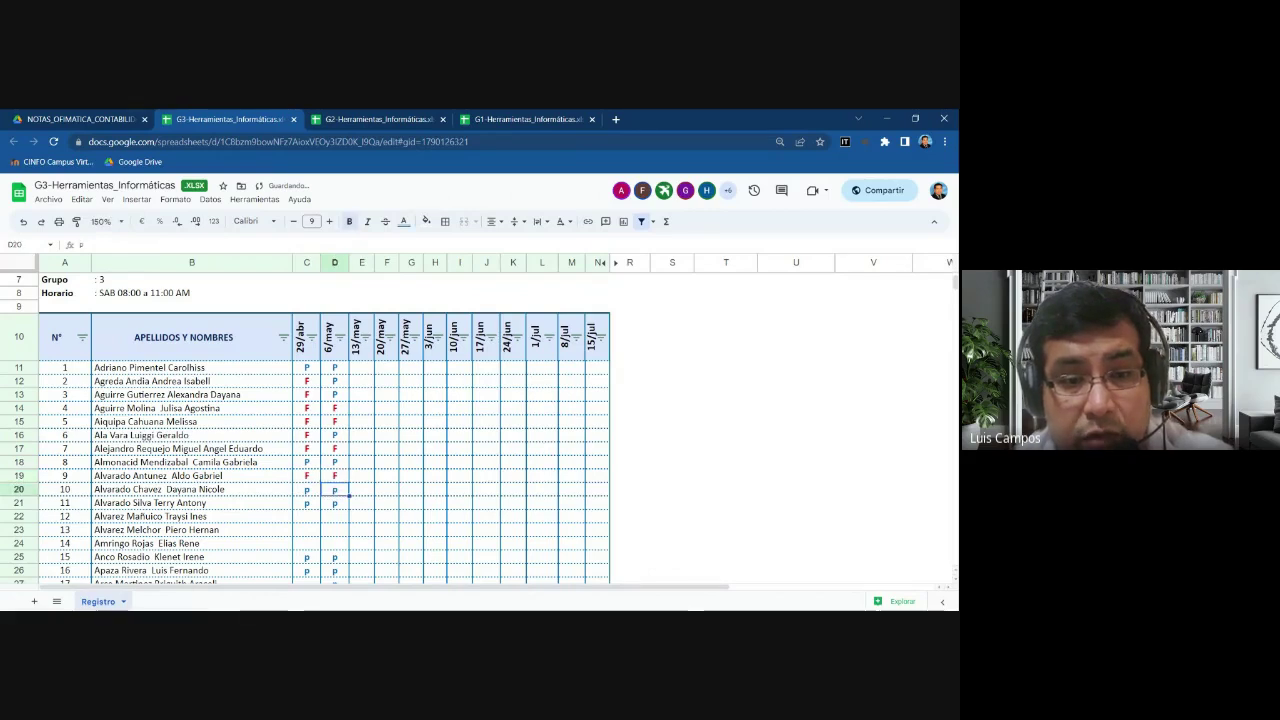
text(p)
key(Left)
key(Down)
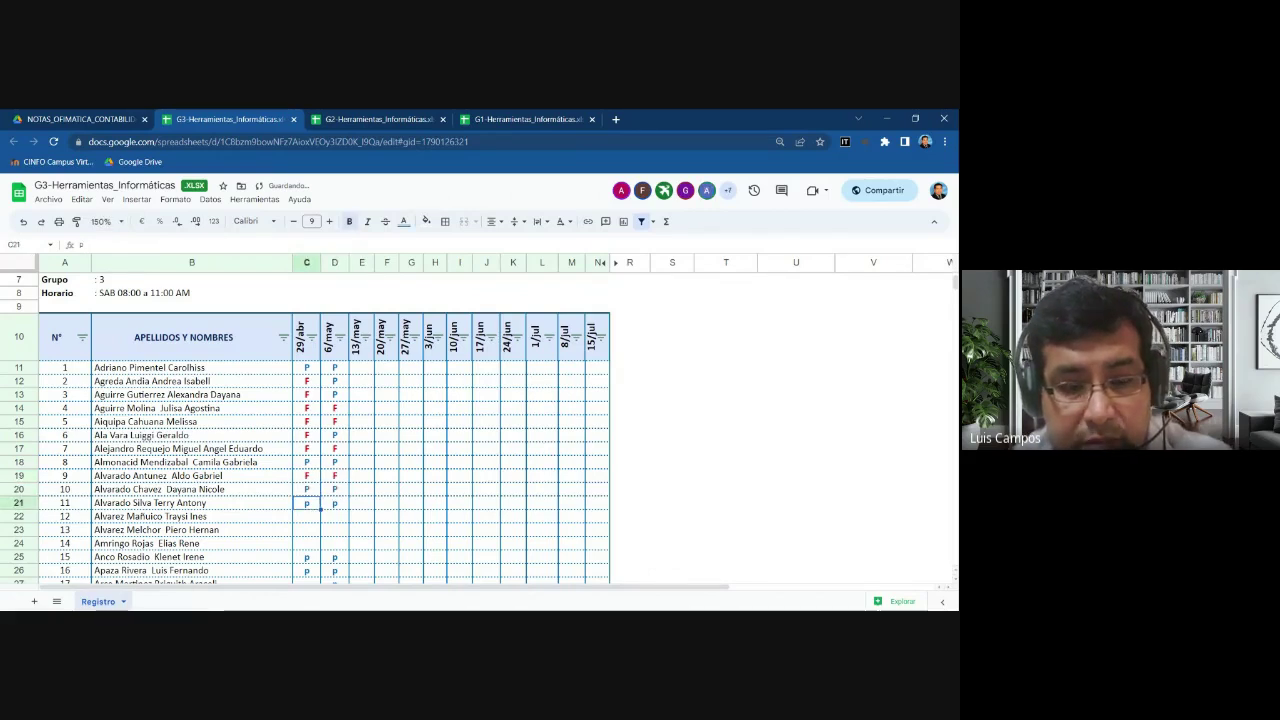
- Enter a capital P for both dates in row 21 and F for both dates in row 22
text(p)
key(Tab)
text(p)
key(Down)
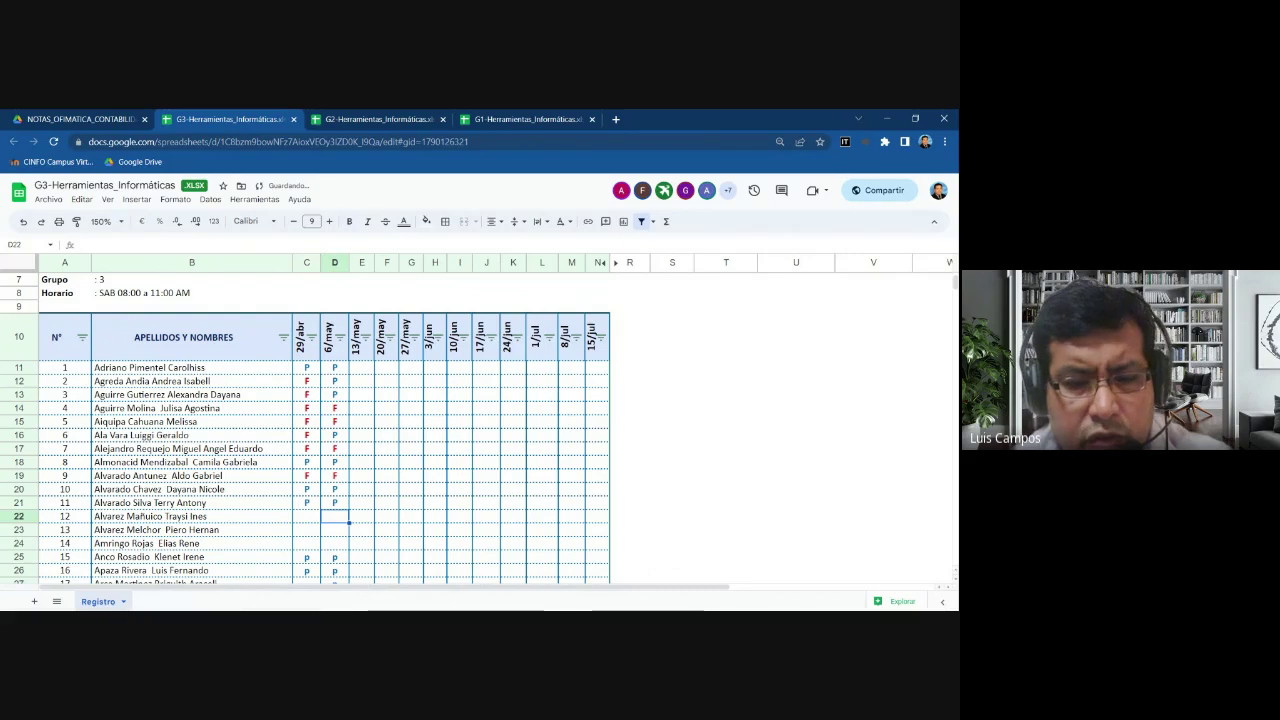
text(F)
key(Left)
text(F)
key(Down)
- Enter F for 29/abr and 6/may in rows 23 and 24 of the attendance register
text(F)
key(Tab)
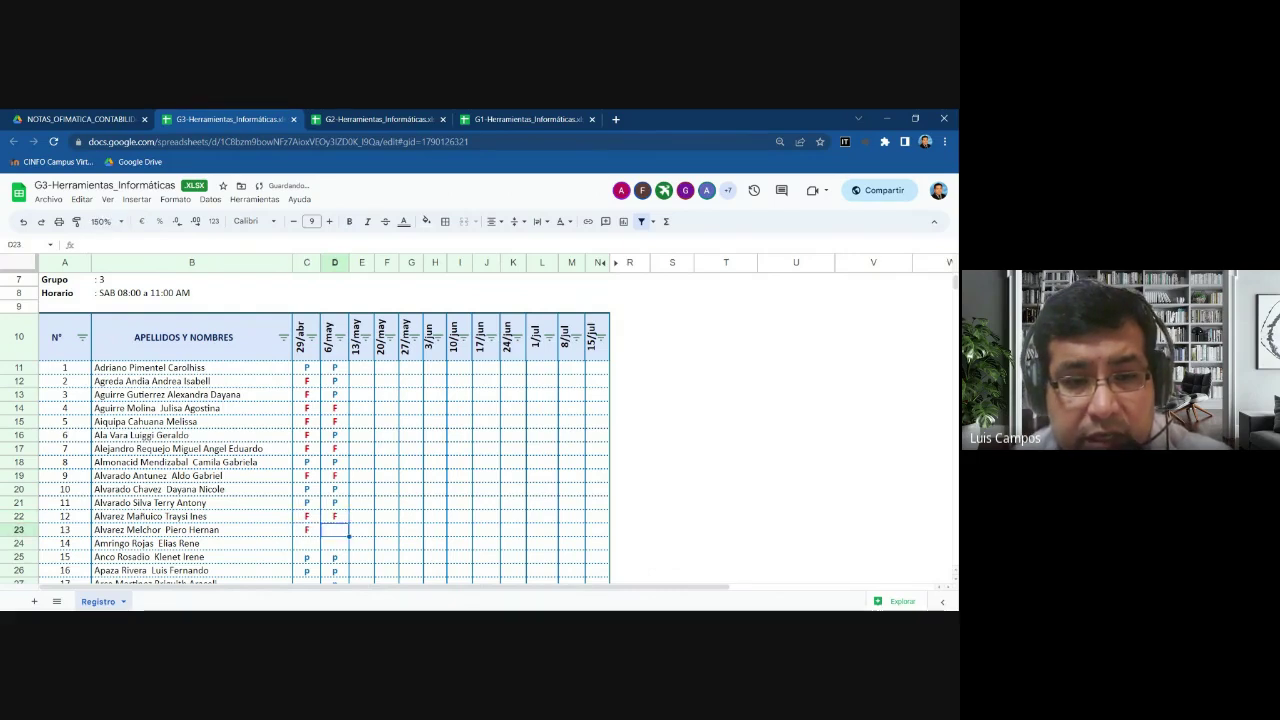
text(F)
key(Down)
text(F)
key(Left)
text(F)
key(Down)
text(p)
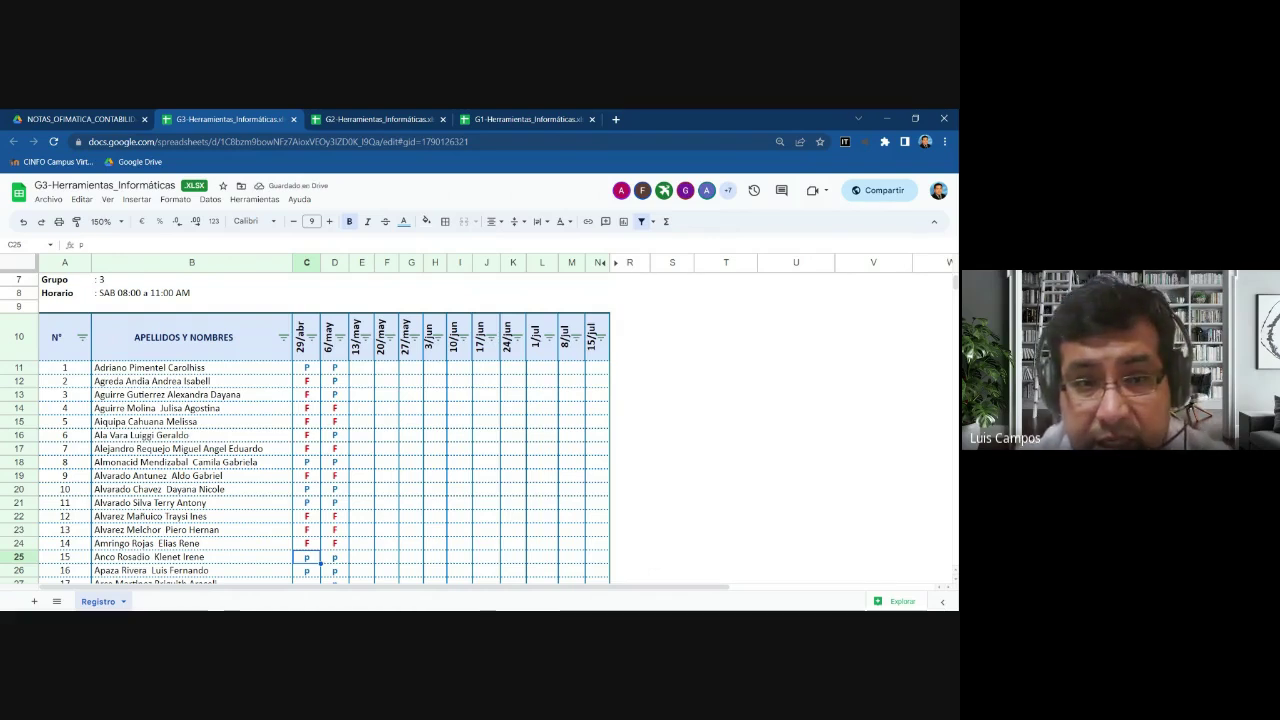
- Review the marks in the G3 register, and look at the G2 and G1 attendance registers for comparison
scroll(379, 433, down, 1)
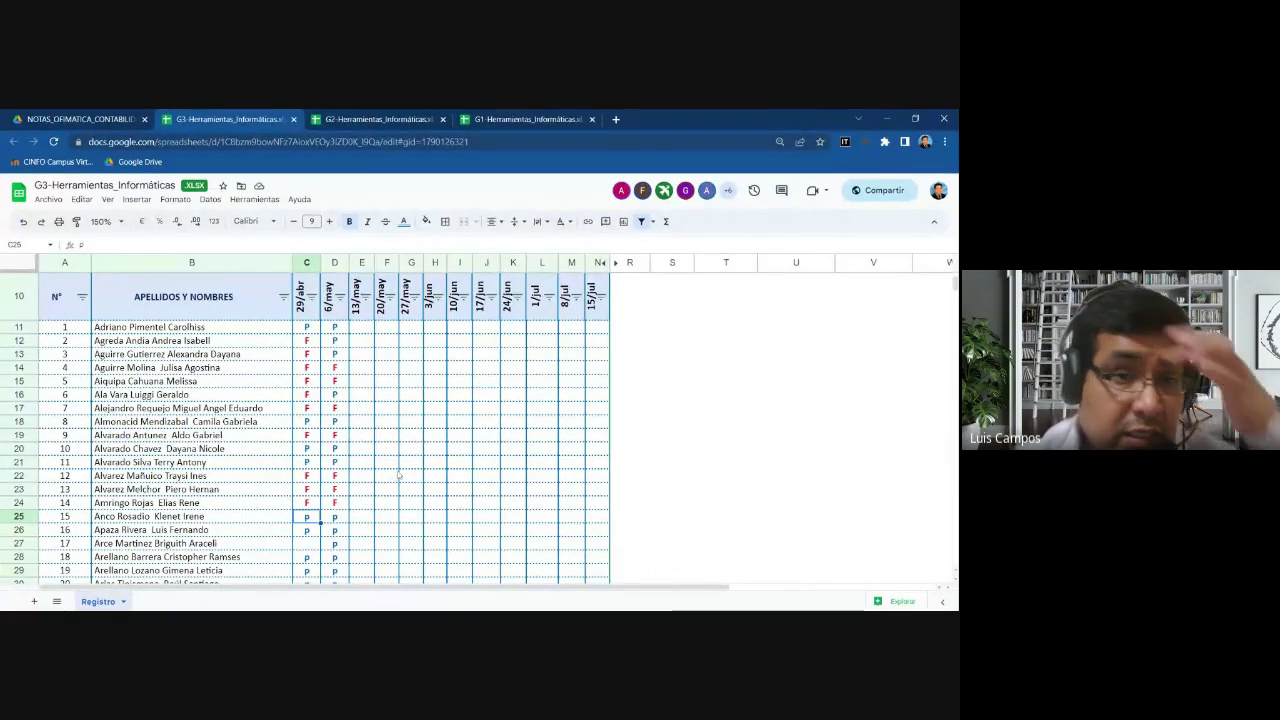
scroll(395, 477, up, 3)
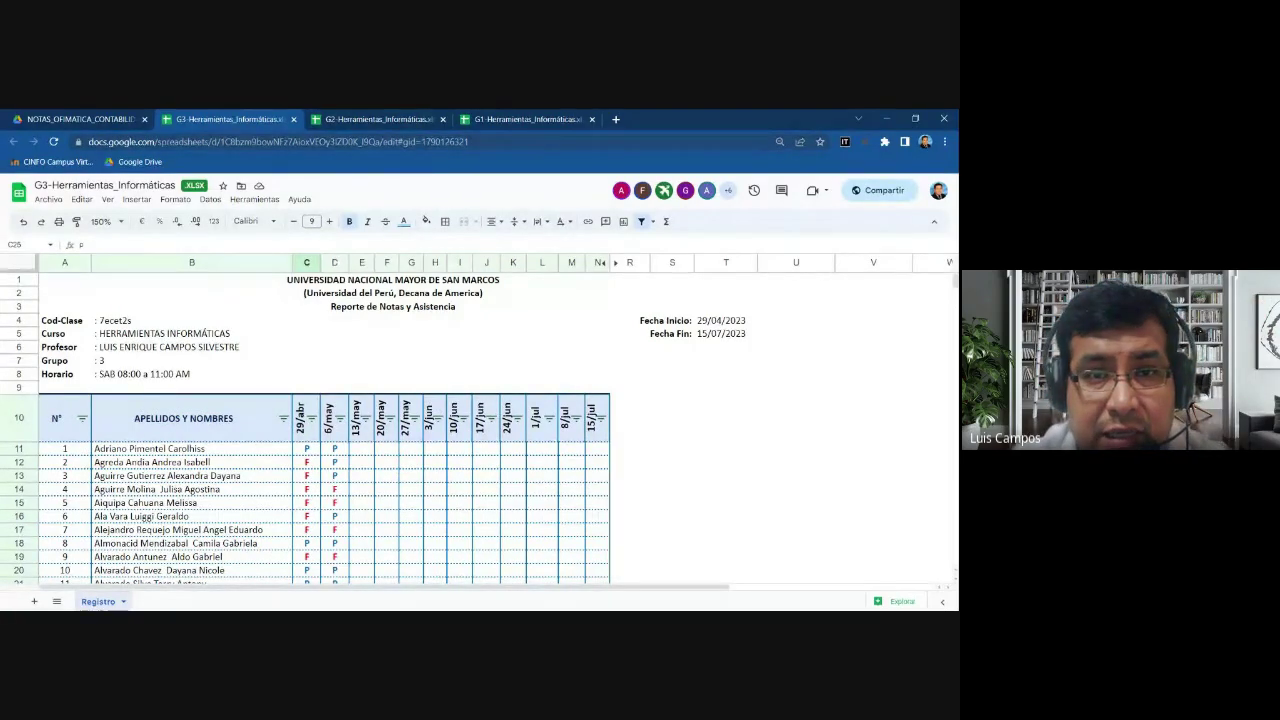
click(491, 121)
click(388, 125)
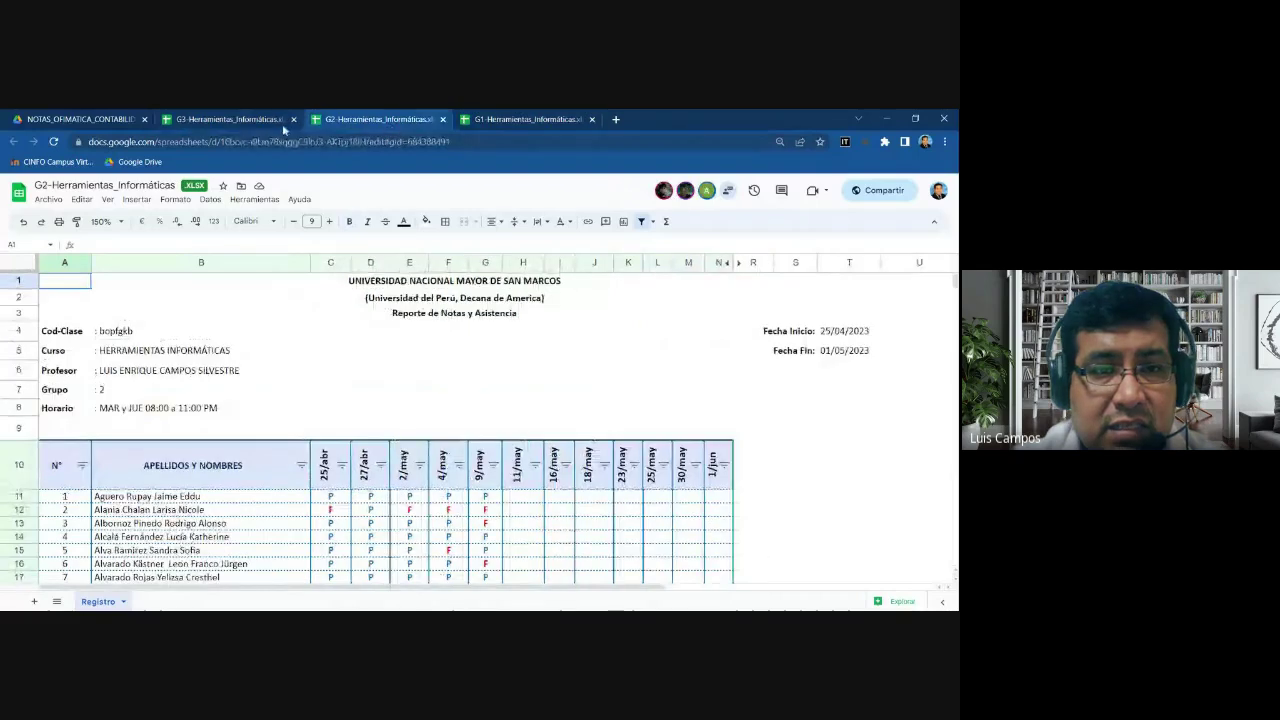
click(280, 121)
click(498, 127)
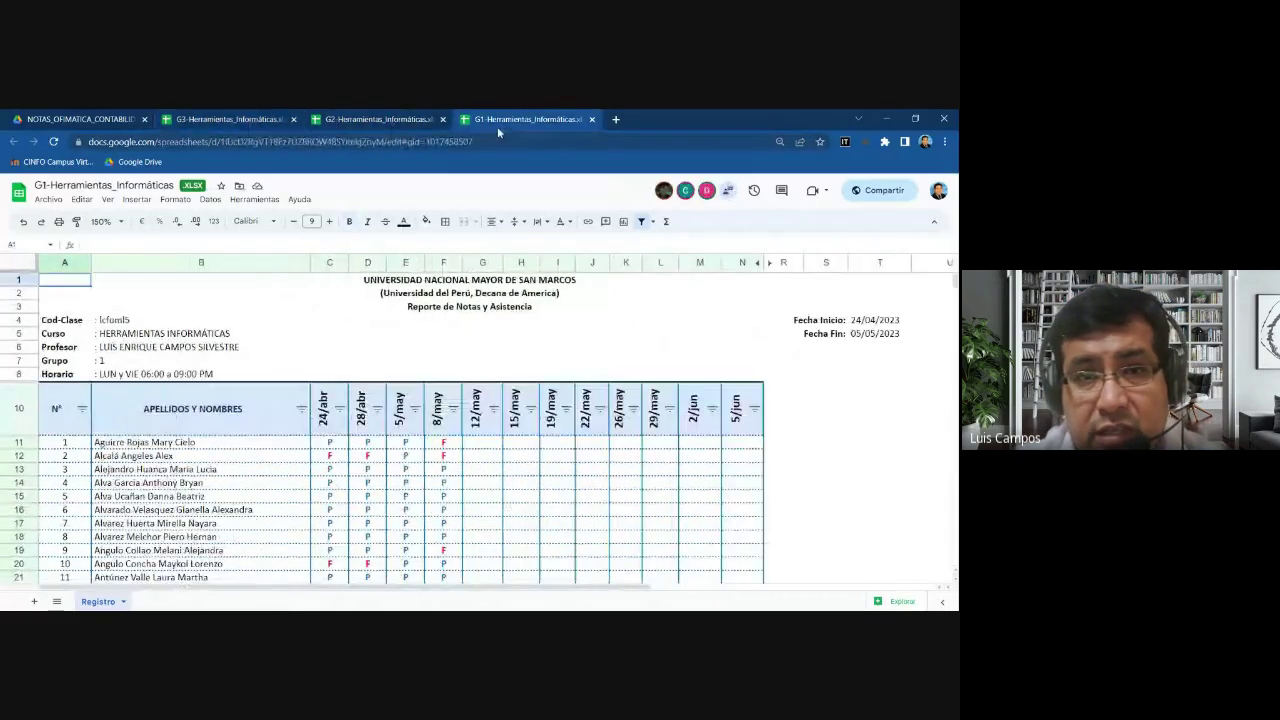
- Examine the student names and existing attendance marks in the G3 register, comparing them with the G2 register
click(385, 121)
click(267, 123)
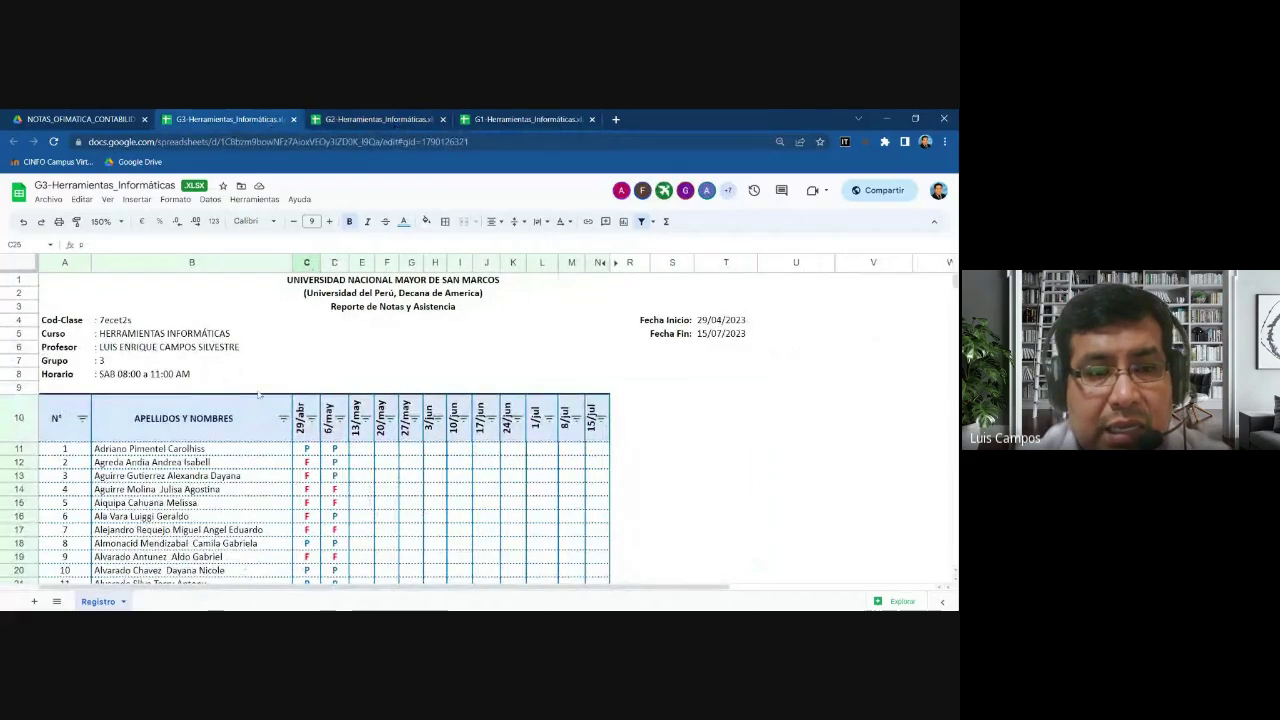
scroll(258, 393, down, 3)
scroll(228, 384, up, 3)
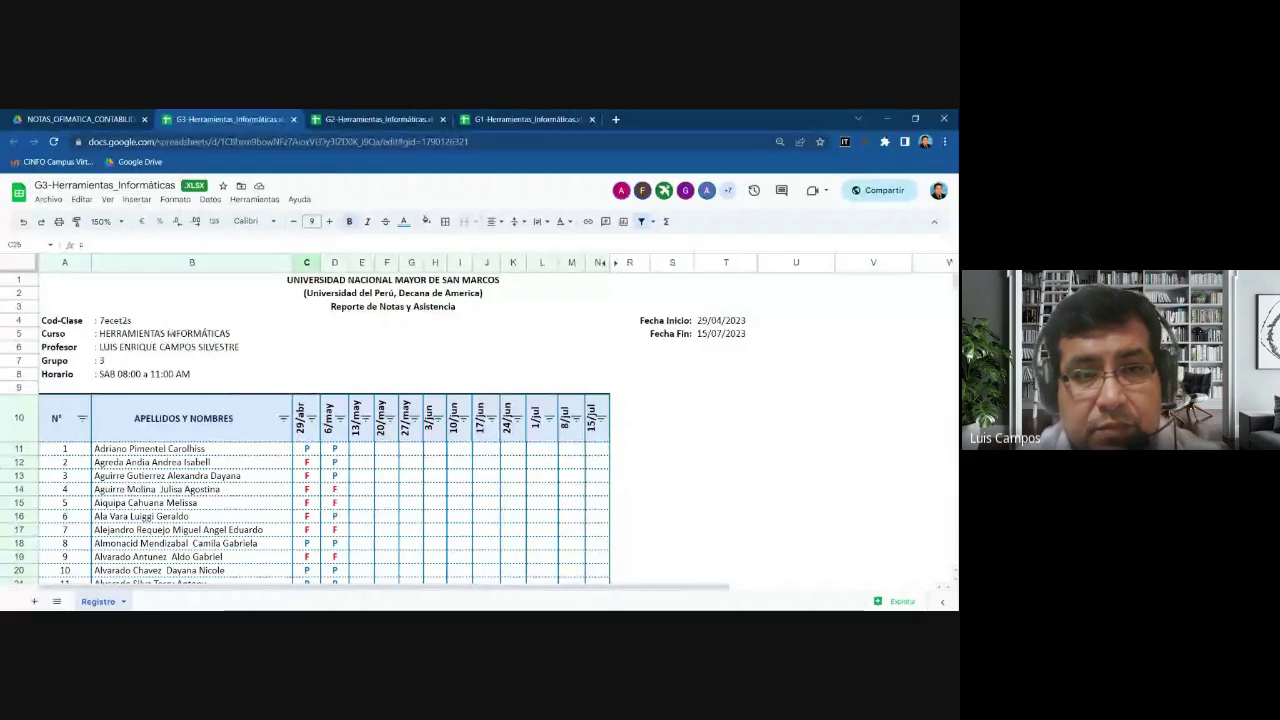
click(372, 118)
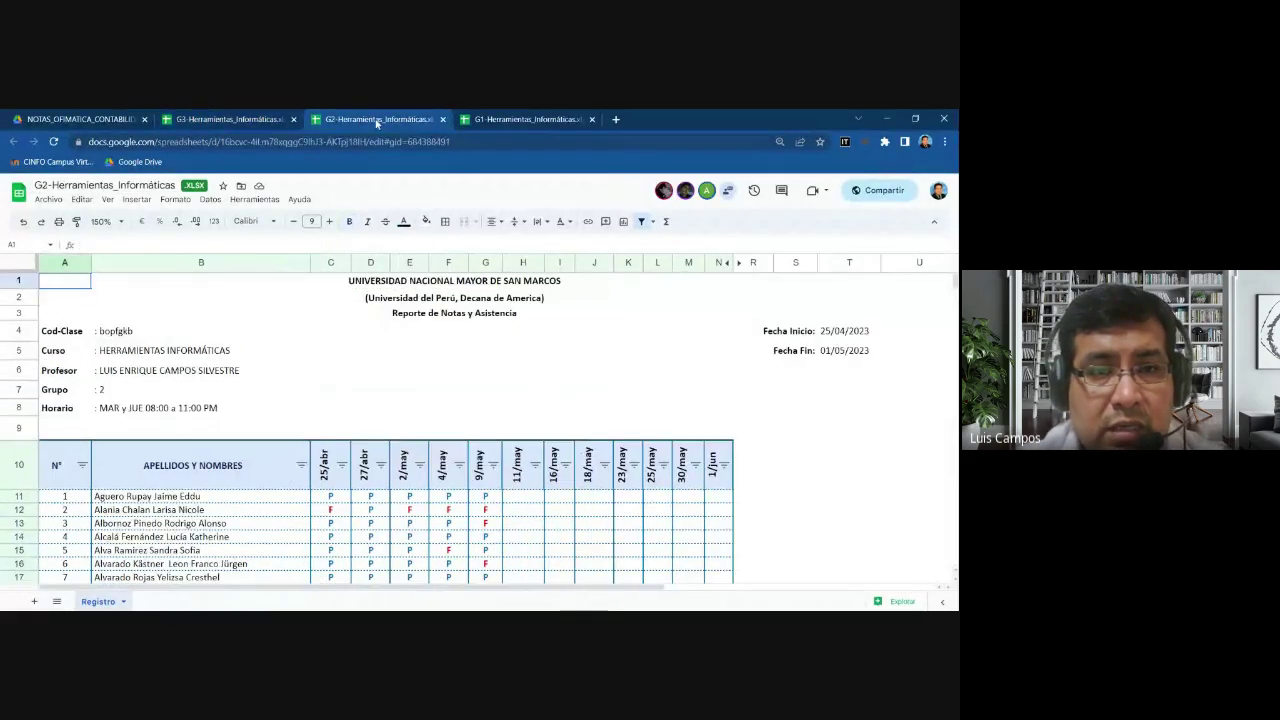
click(225, 118)
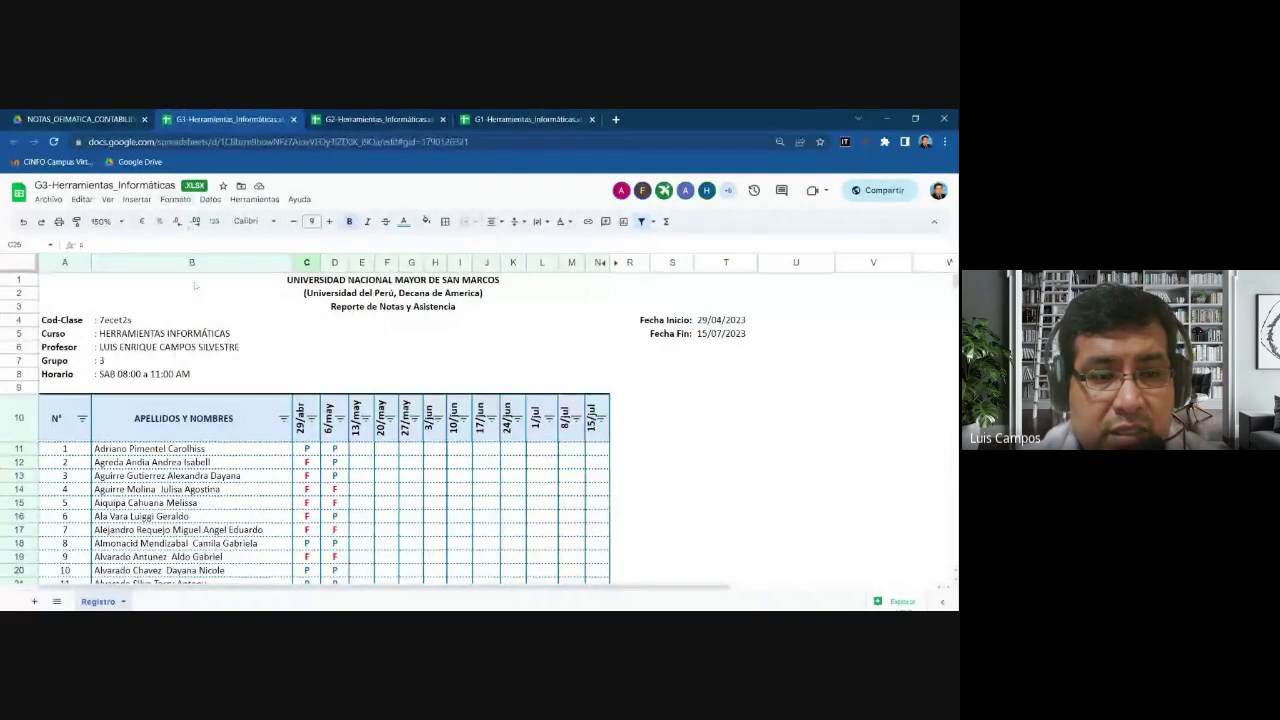
scroll(200, 275, down, 3)
click(211, 388)
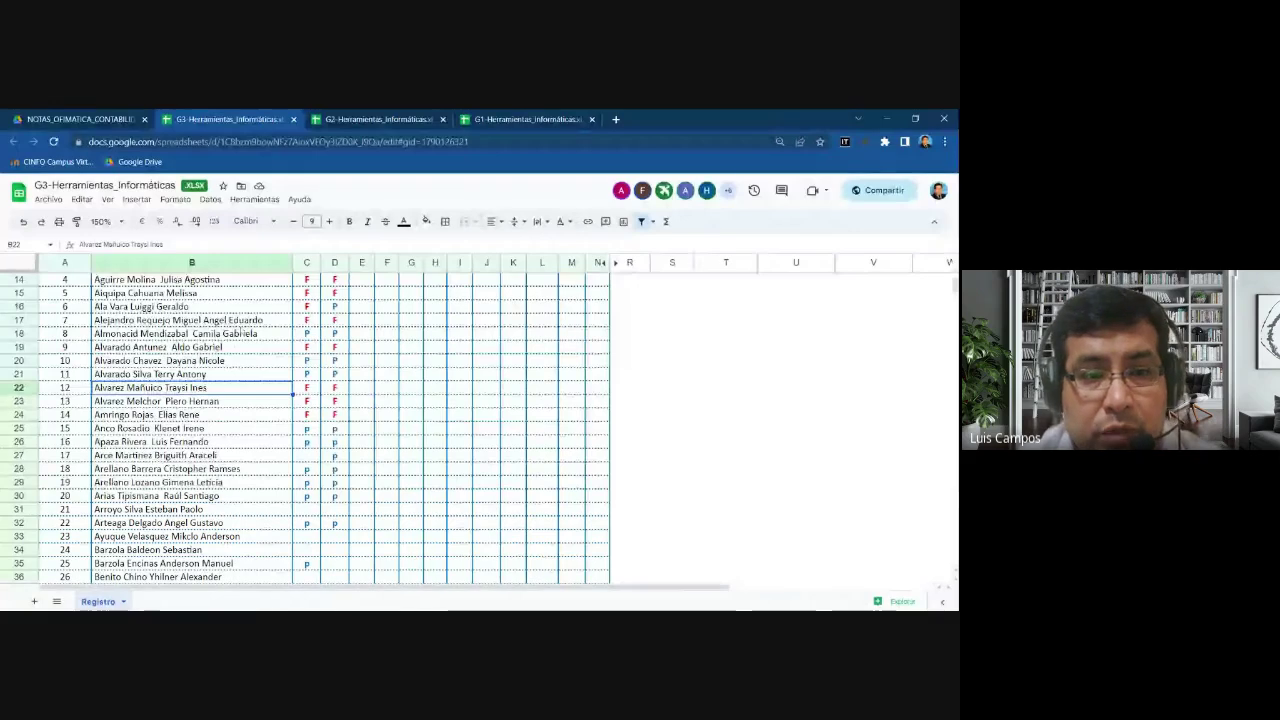
click(240, 322)
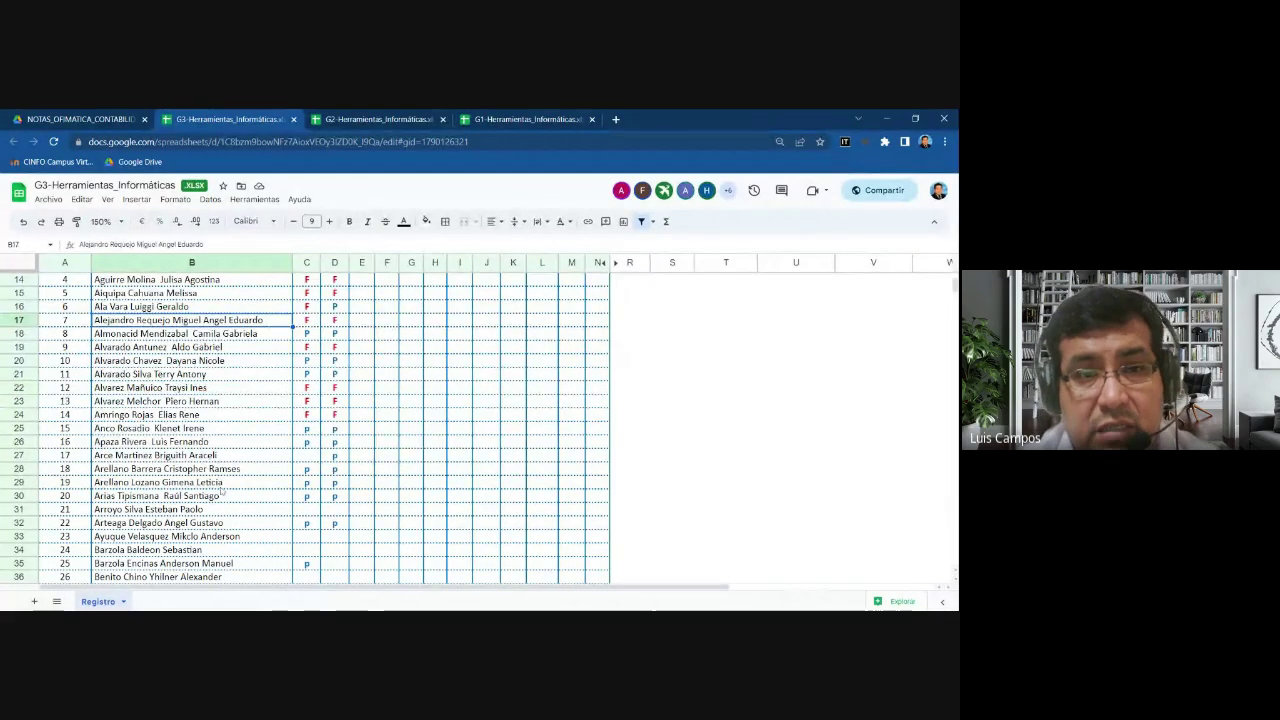
click(372, 120)
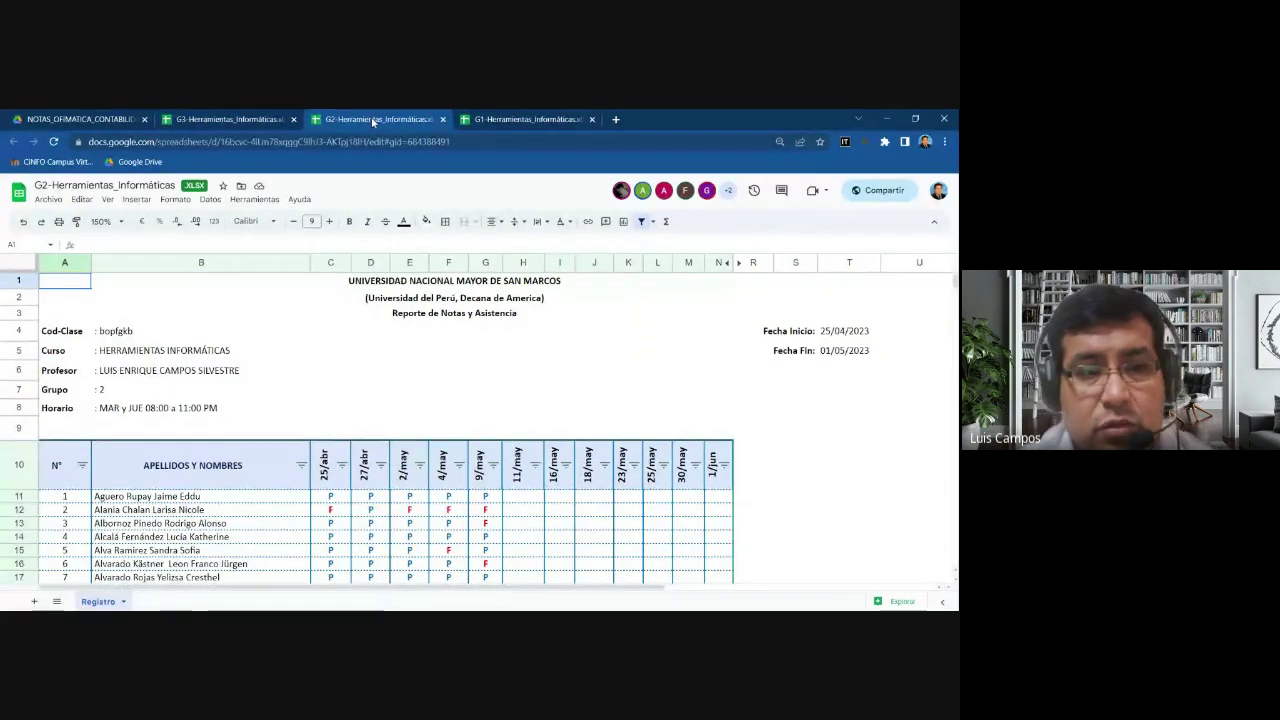
click(262, 119)
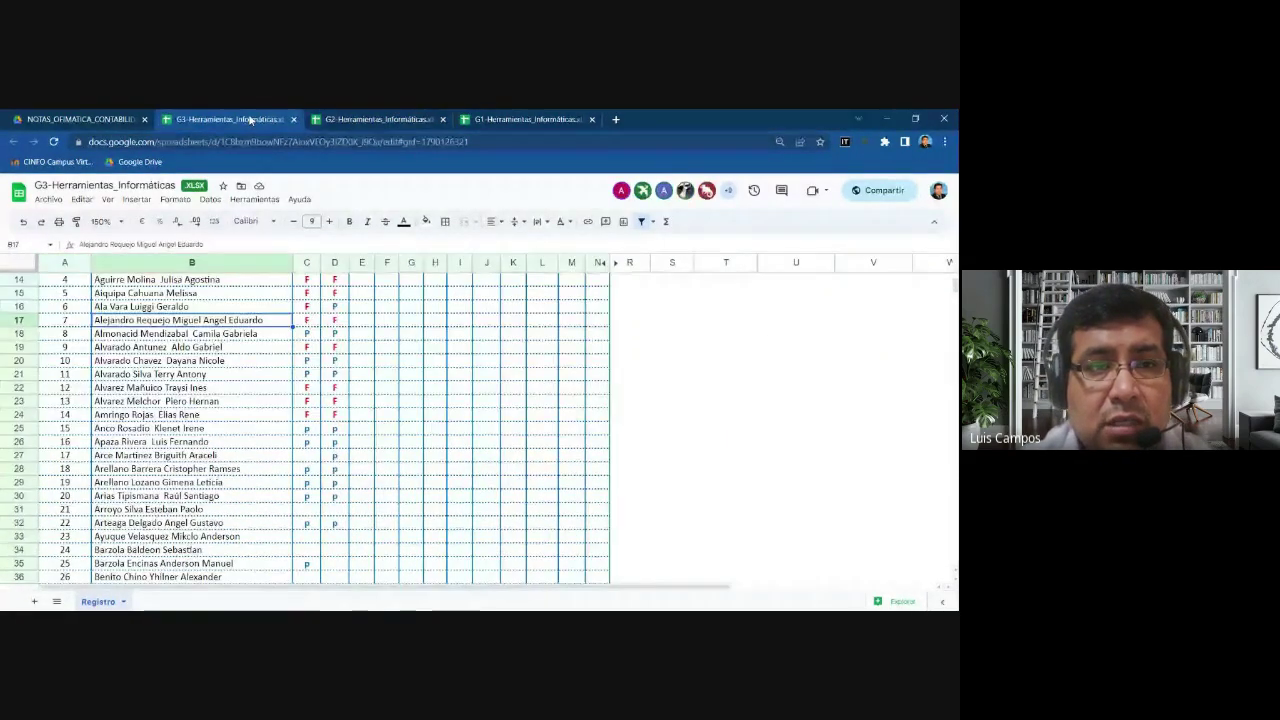
click(246, 377)
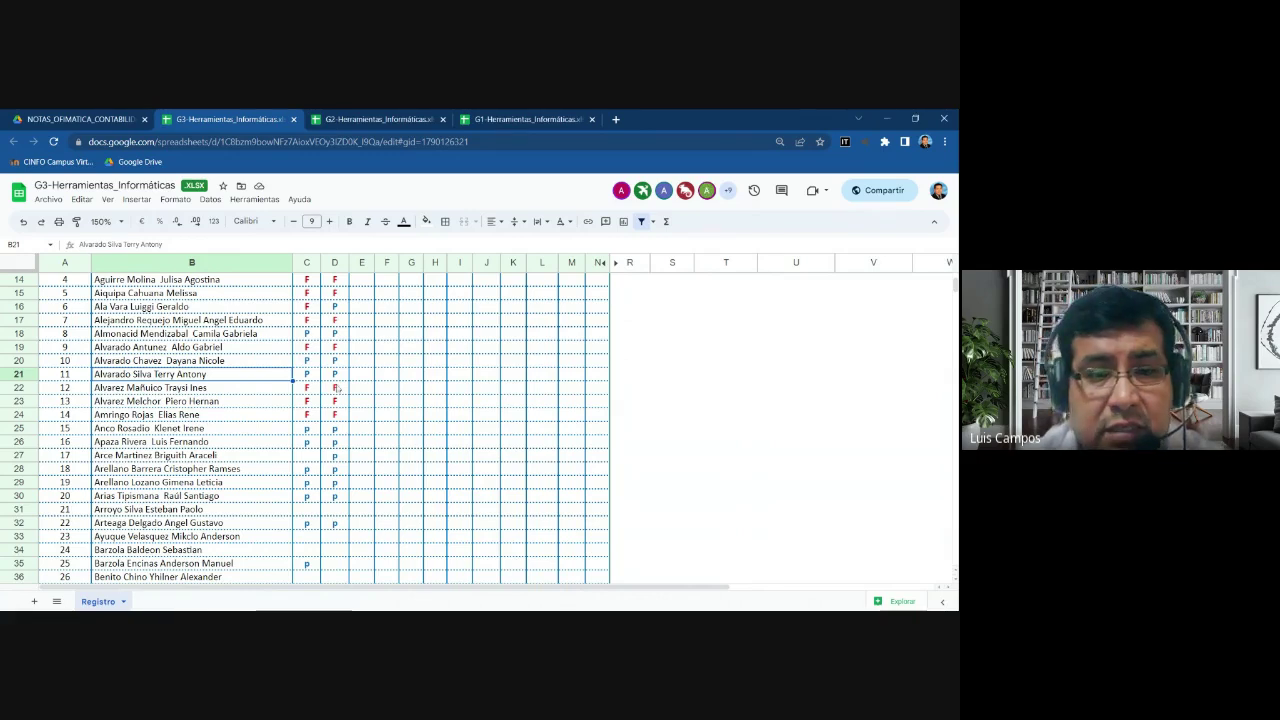
- Look through the student rows of the G2 and G1 registers and return to the G3 register
click(376, 120)
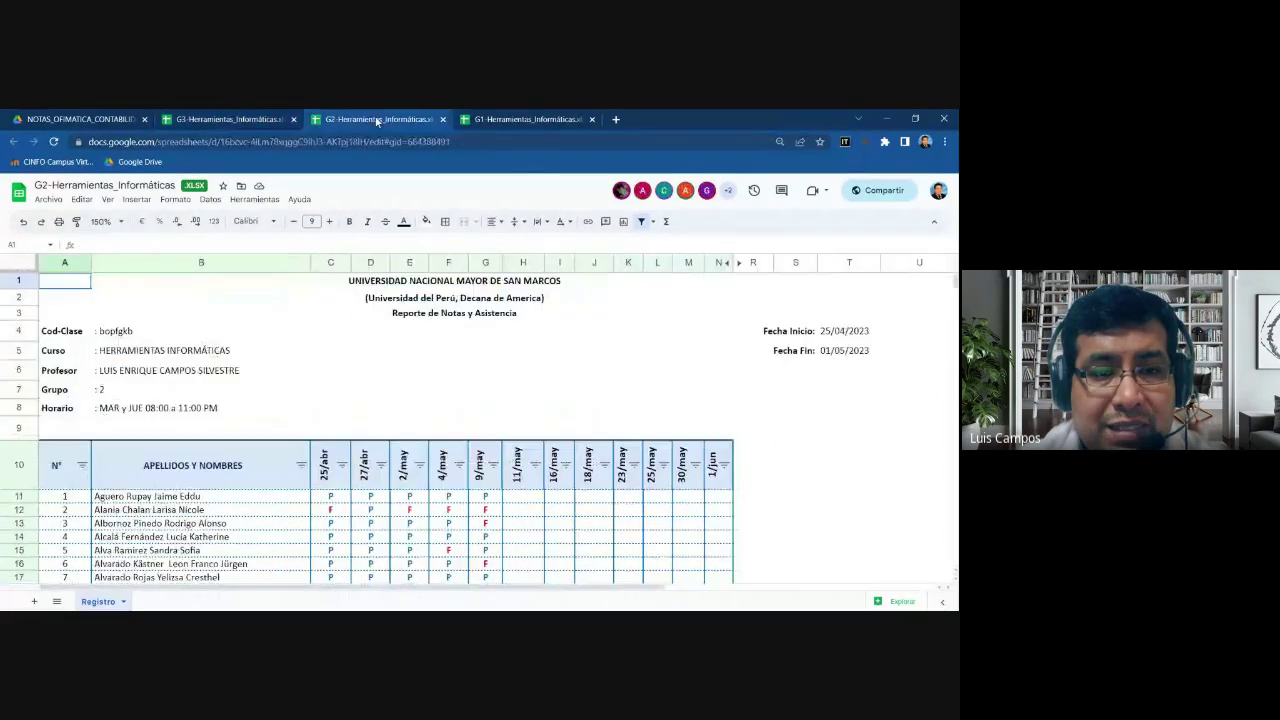
scroll(293, 373, down, 5)
click(293, 374)
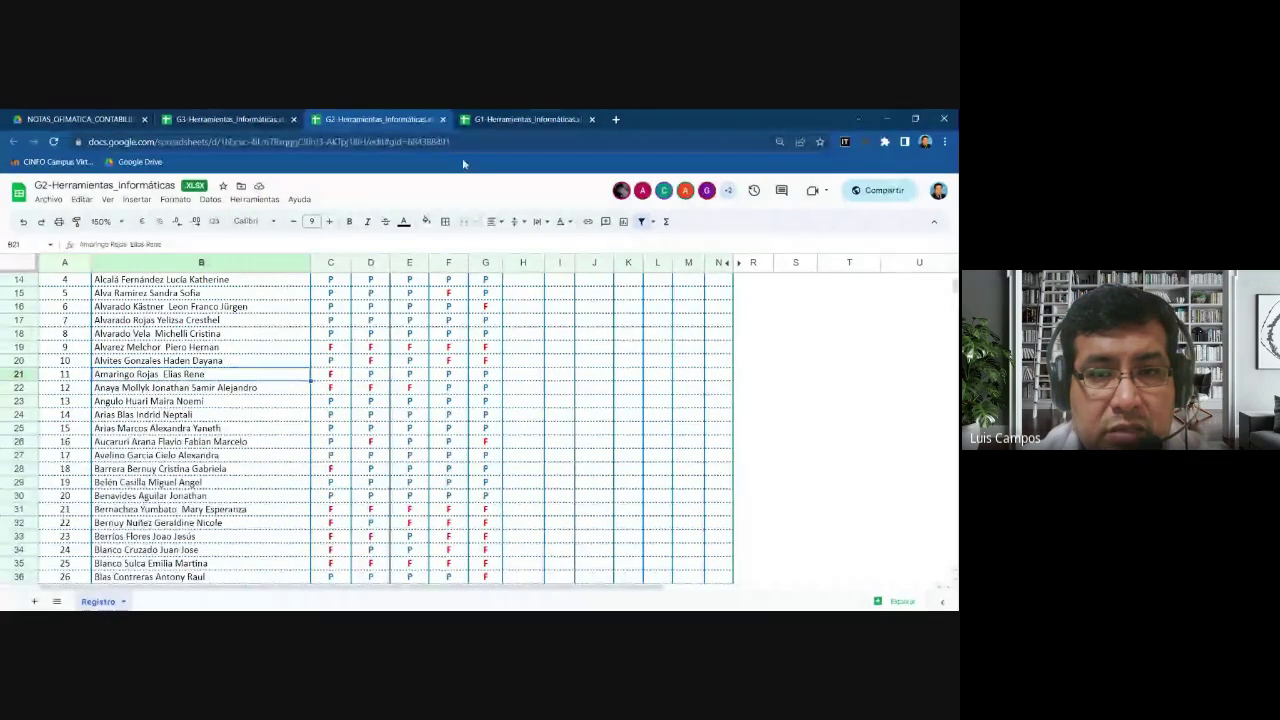
click(492, 121)
scroll(400, 420, down, 5)
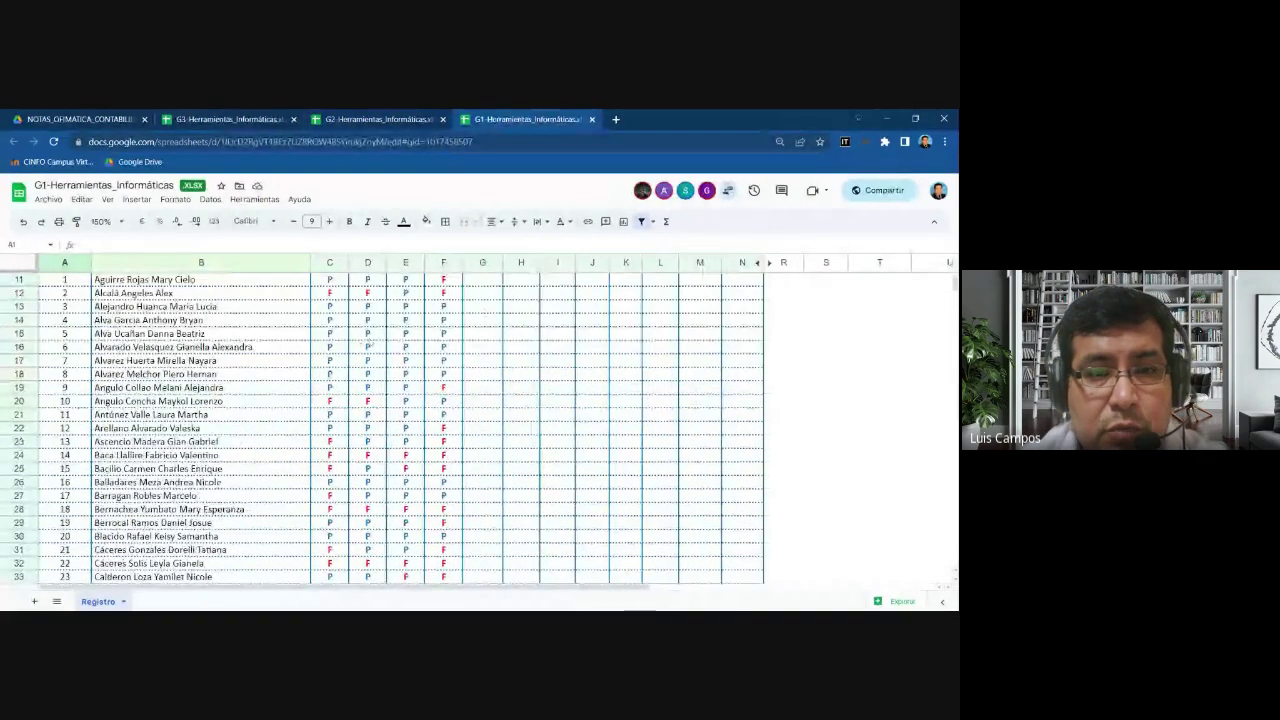
click(247, 120)
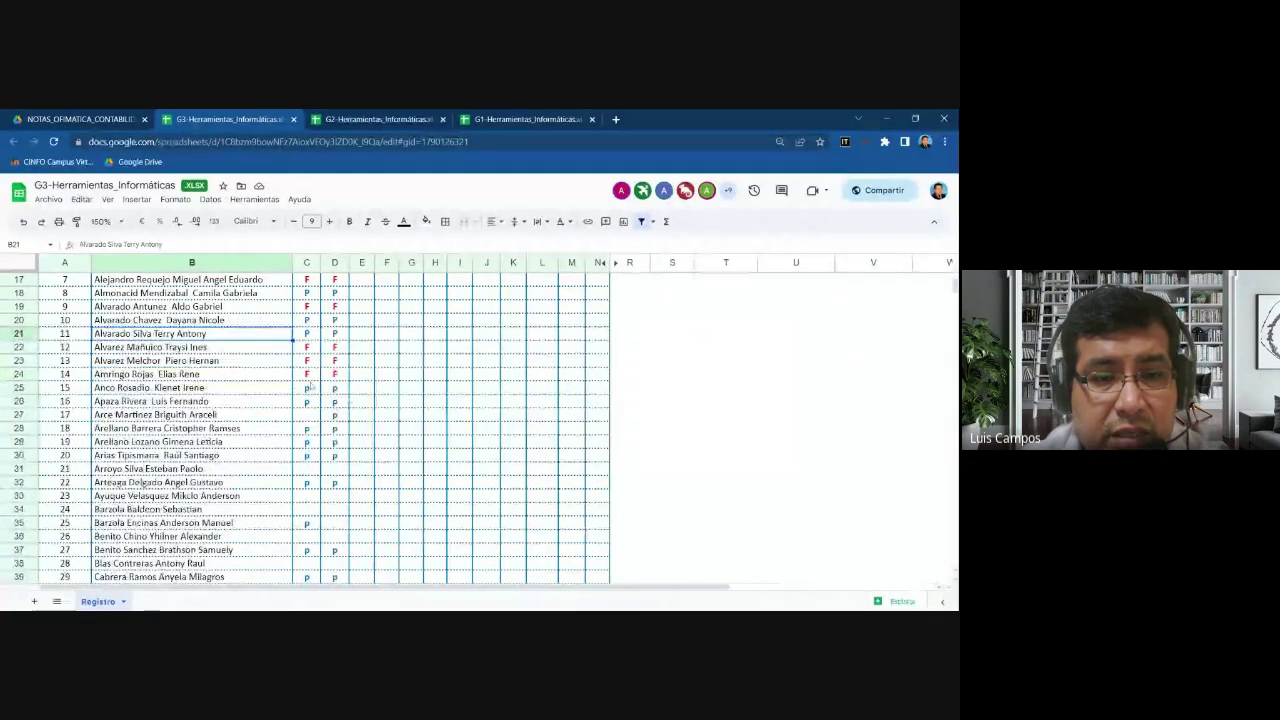
- Enter a capital P for both 29/abr and 6/may in rows 25 and 26 of the G3 register
click(311, 387)
key(Tab)
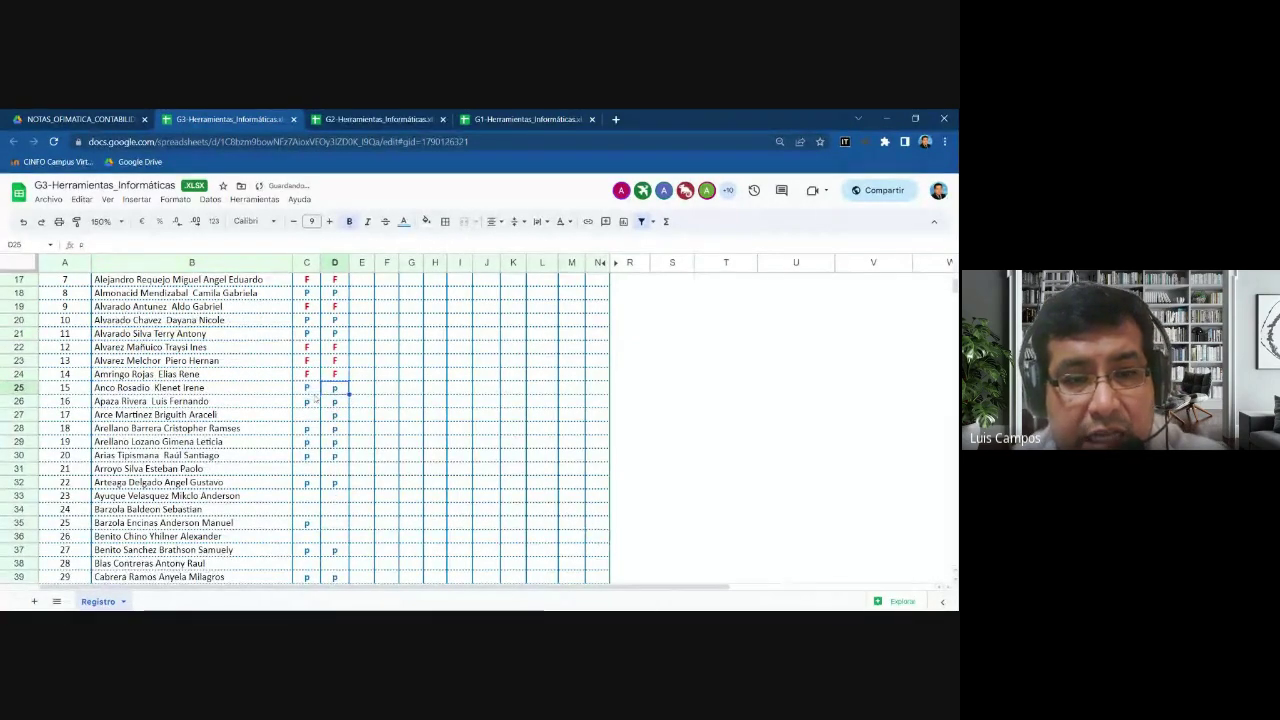
key(Down)
key(Return)
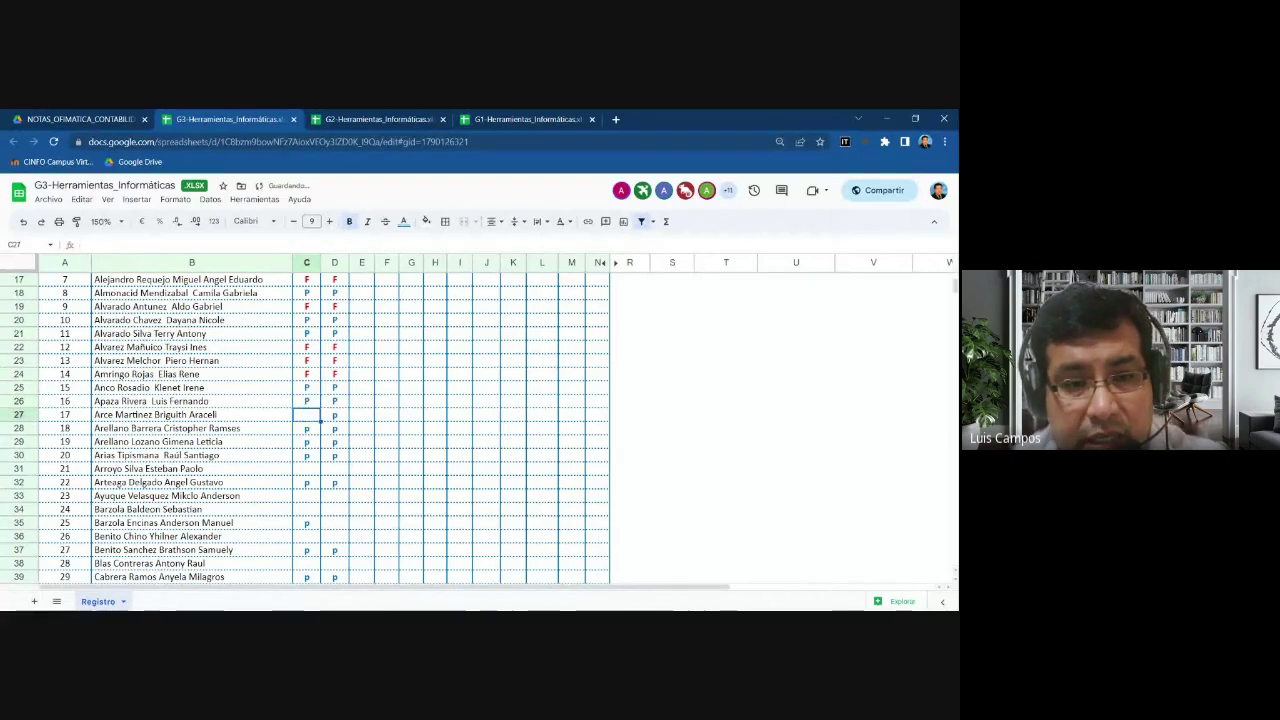
- Enter F for 29/abr and a capital P for 6/may in row 27
text(f)
key(Return)
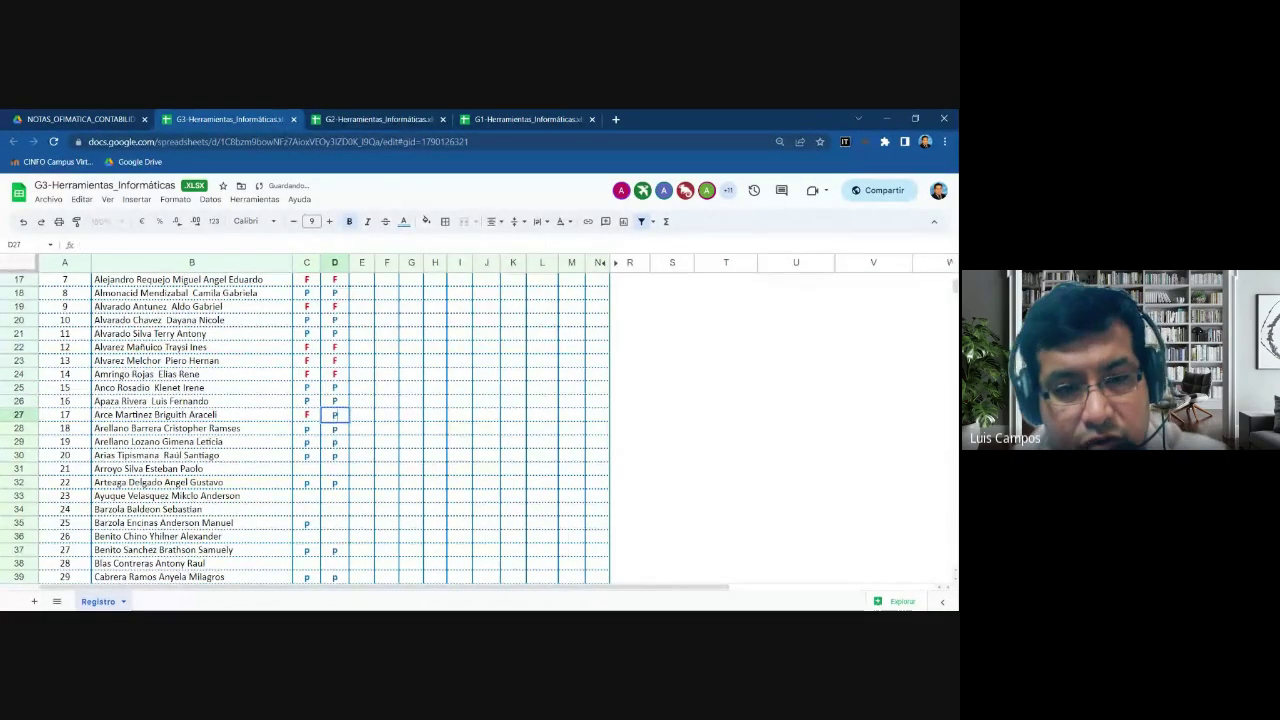
text(p)
key(Return)
- Enter a capital P for both dates in rows 28, 29 and 30
text(p)
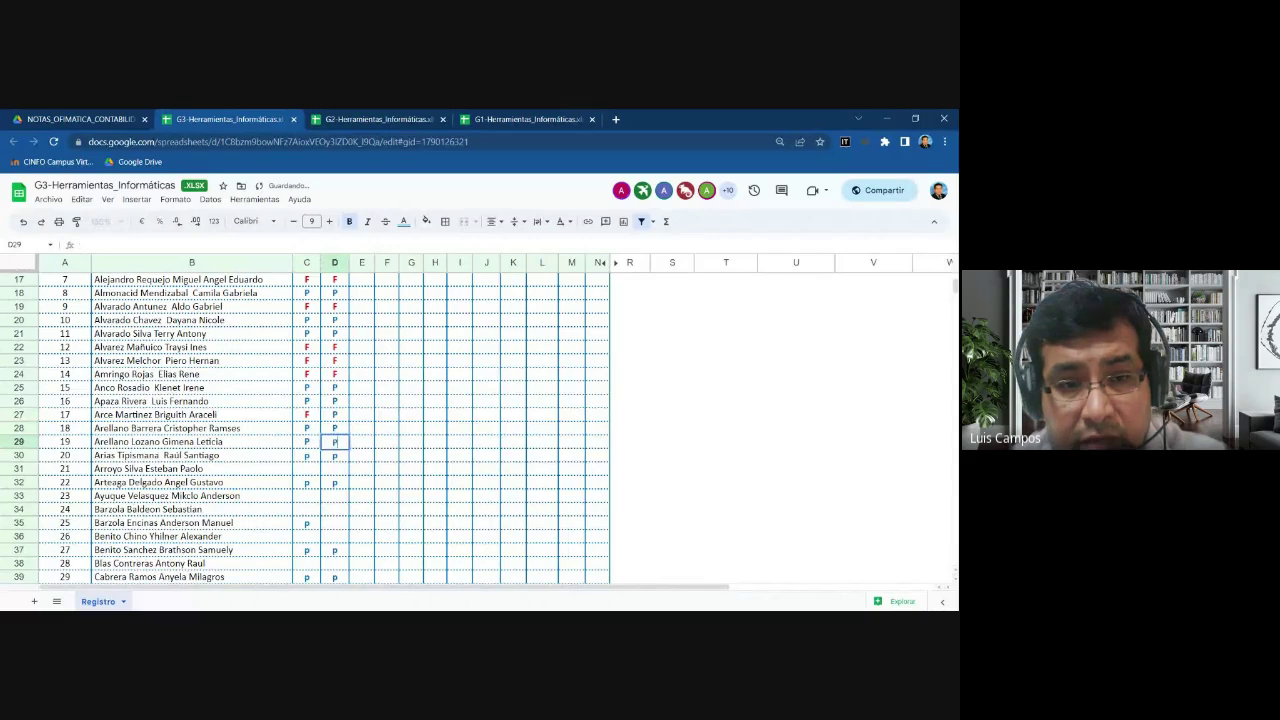
key(Return)
key(Return)
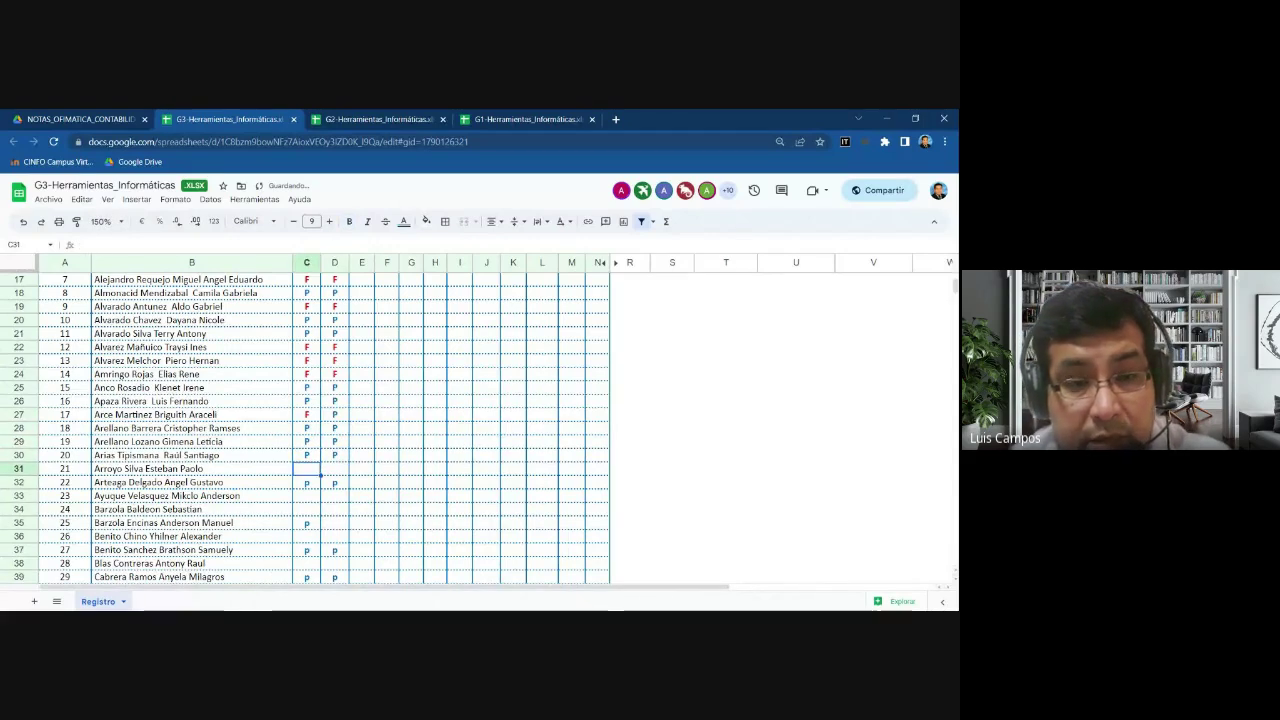
- Enter F for both dates in row 31 and a capital P for both dates in row 32
text(f)
key(Return)
text(p)
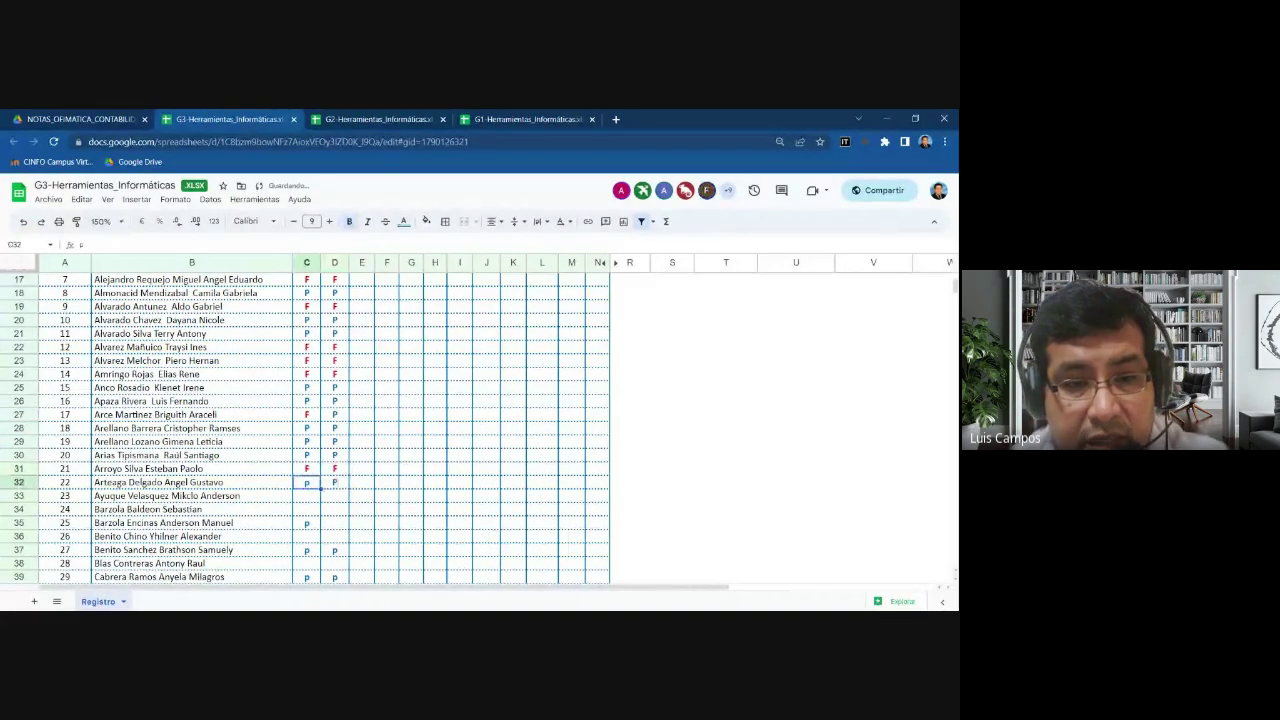
key(Return)
- Enter F for both dates in rows 33 and 34 of the attendance register
text(f)
key(Return)
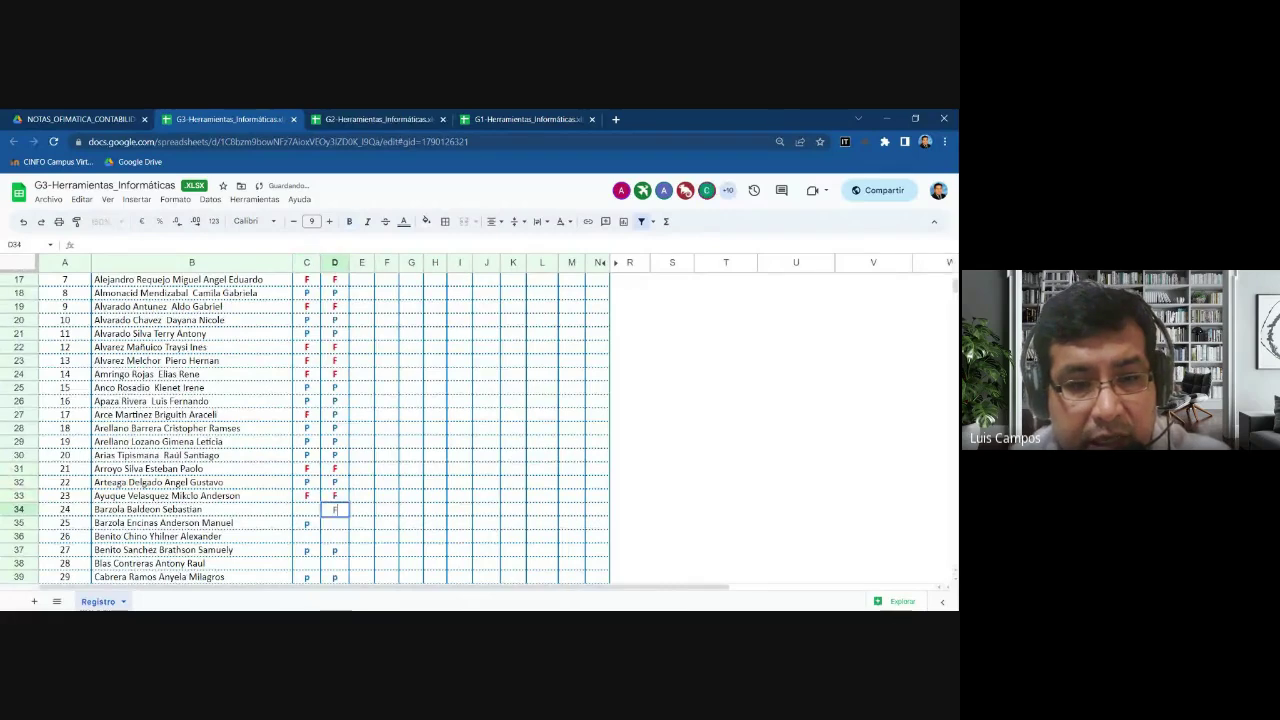
text(f)
key(Return)
- Enter a capital P for 29/abr and F for 6/may in row 35, and F for both dates in row 36
text(p)
key(Tab)
text(p)
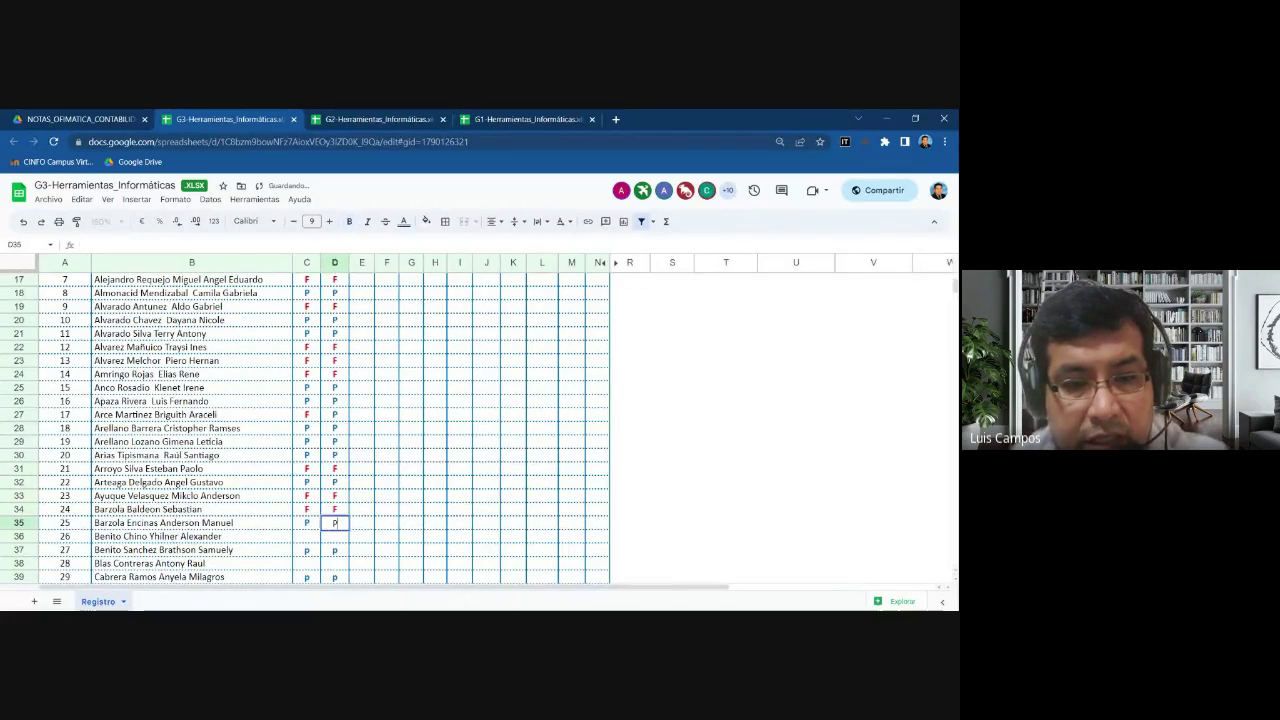
key(Return)
text(f)
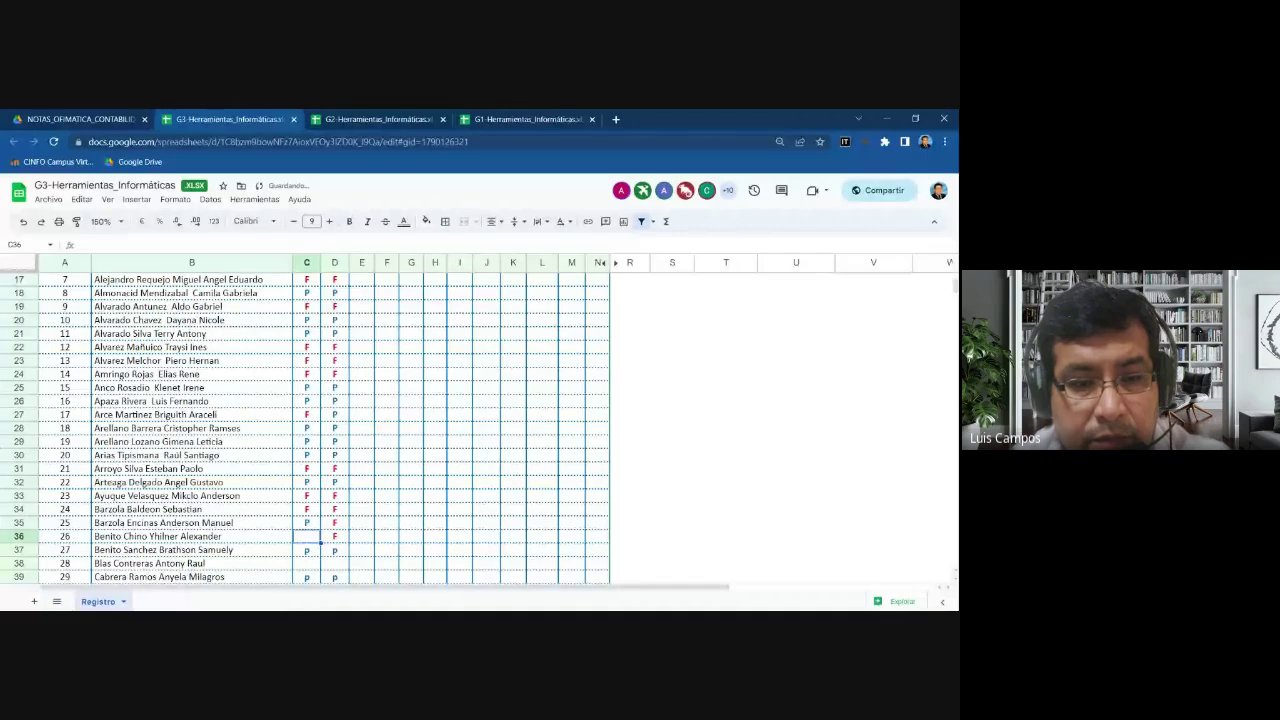
key(Return)
- Enter a capital P for both dates in row 37 and F for both dates in row 38
text(p)
key(Return)
text(f)
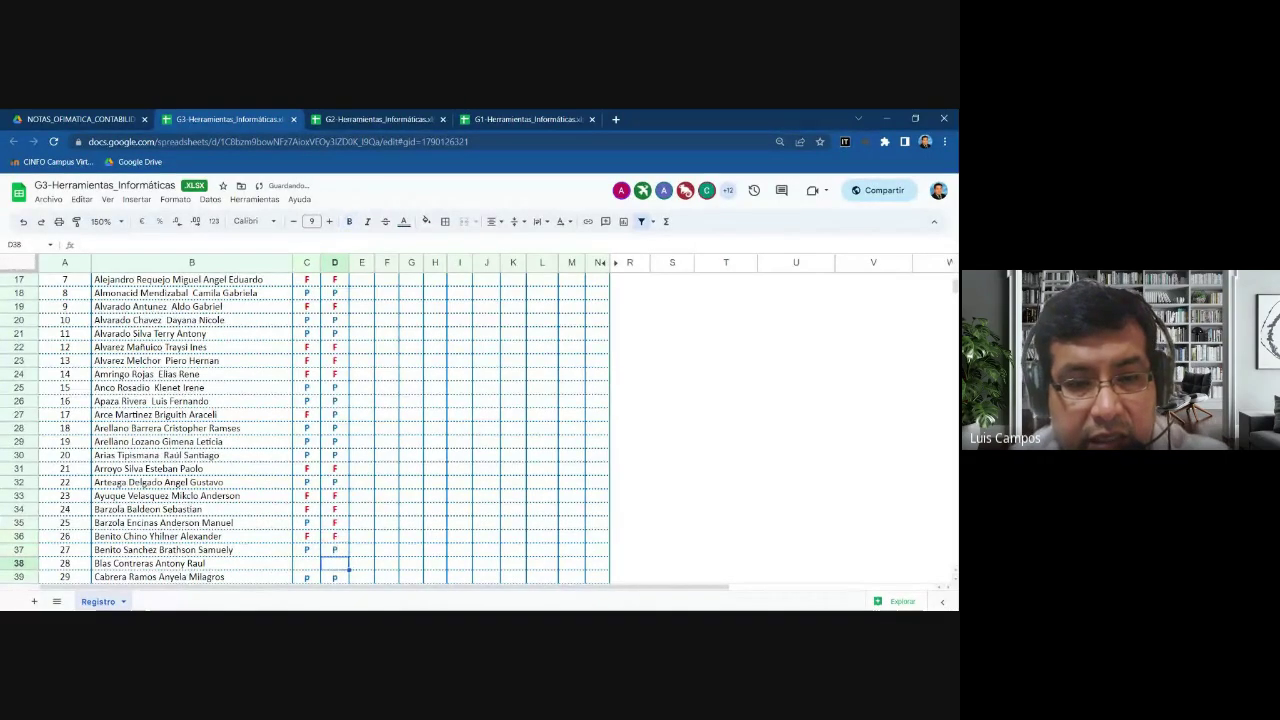
key(Tab)
text(f)
key(Down)
- Enter a capital P for 29/abr and 6/may in rows 39, 40 and 41
key(Down)
key(Down)
key(Down)
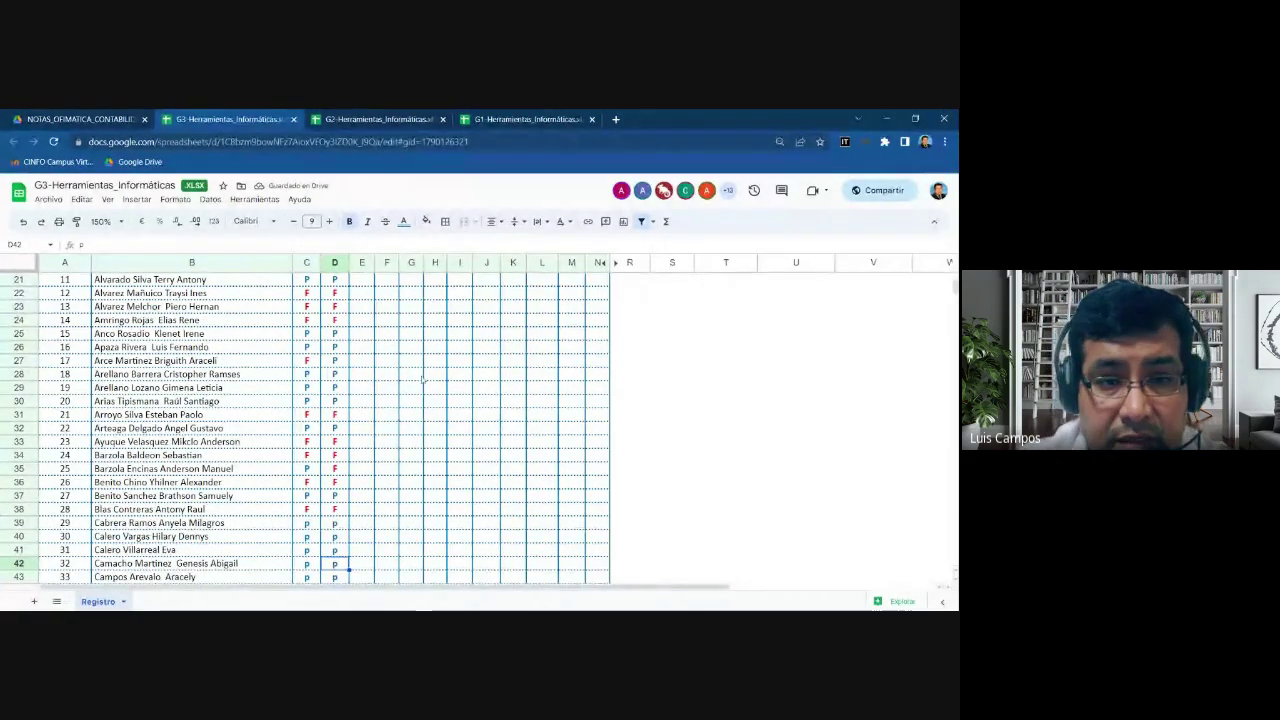
scroll(406, 384, down, 2)
scroll(406, 384, down, 1)
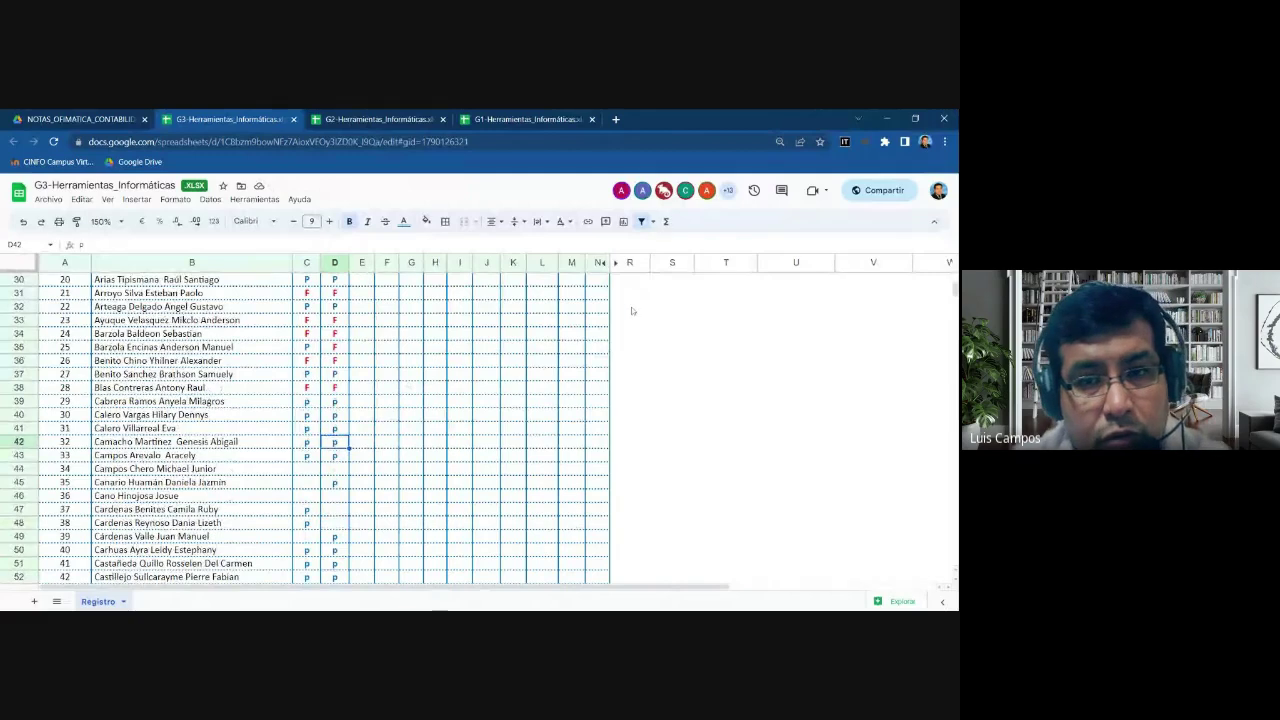
click(312, 402)
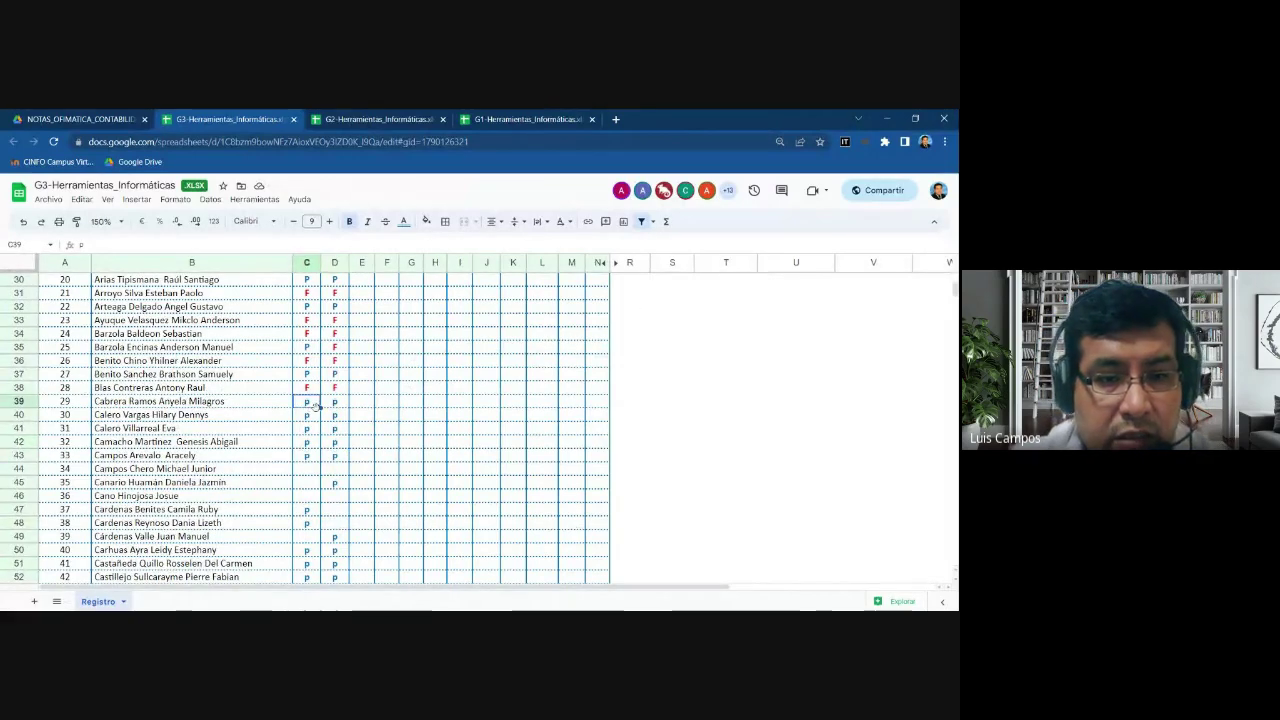
text(p)
key(Tab)
text(p)
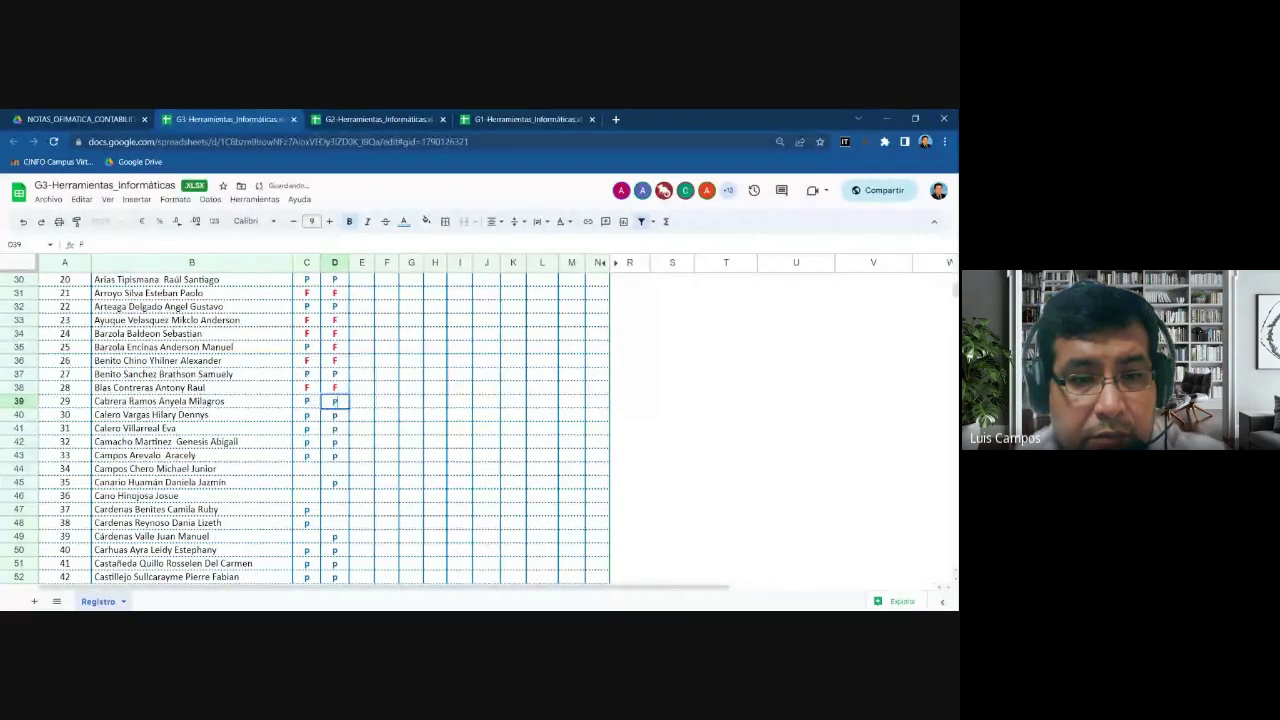
key(Return)
text(p)
key(Tab)
text(p)
key(Return)
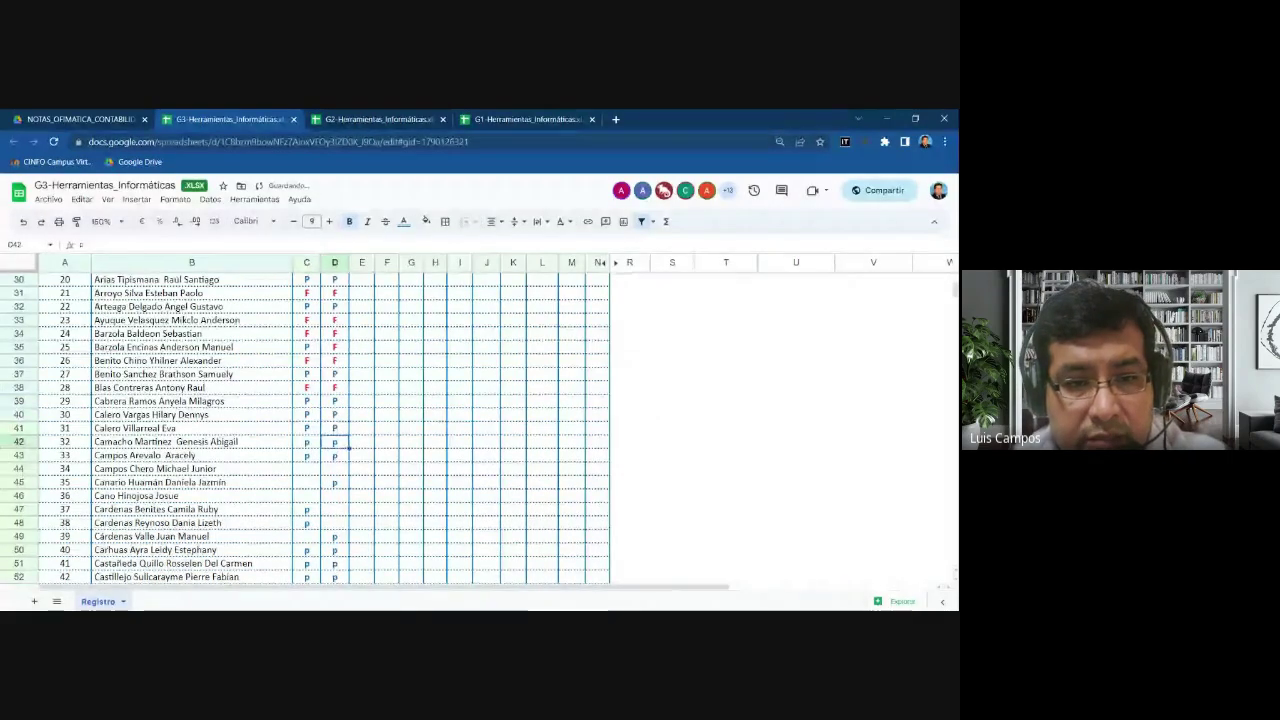
- Enter a capital P for both dates in rows 42 and 43 of the attendance register
text(p)
key(Tab)
text(p)
key(Return)
text(p)
key(Tab)
text(p)
key(Return)
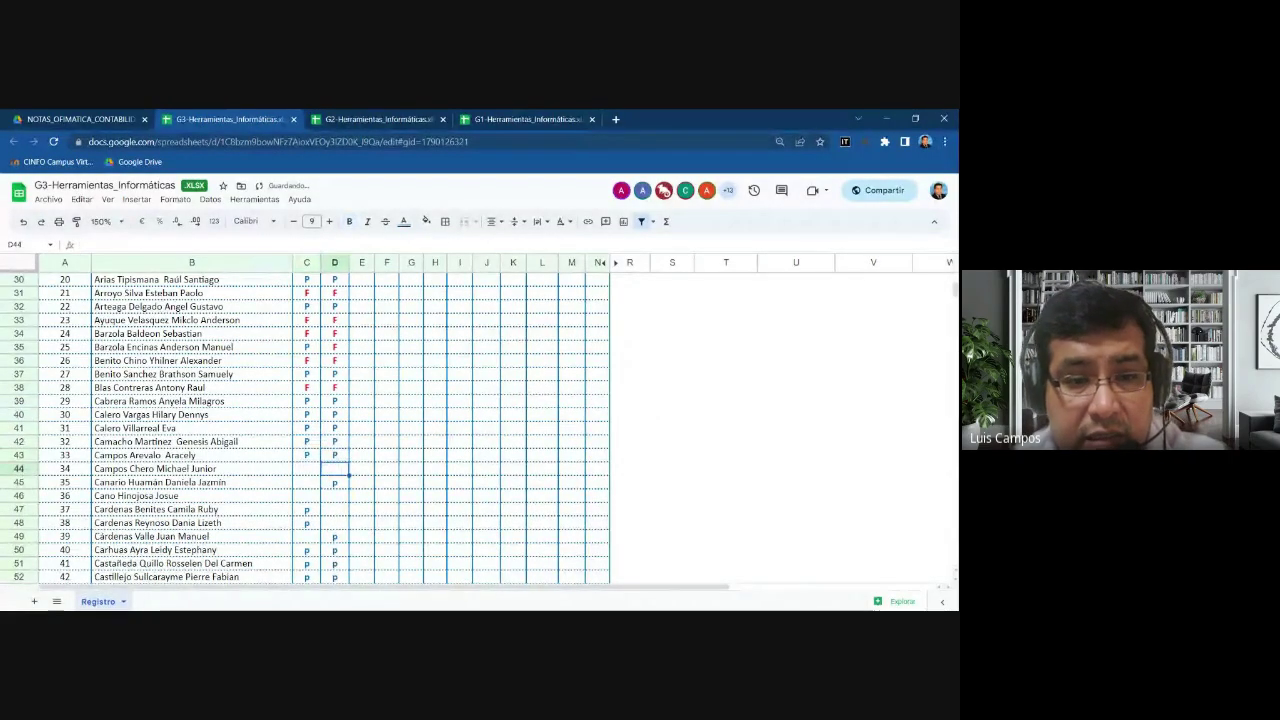
- Enter F for both dates in row 44, and F for 29/abr and a capital P for 6/may in row 45
text(f)
key(Tab)
text(f)
key(shift+Tab)
key(Tab)
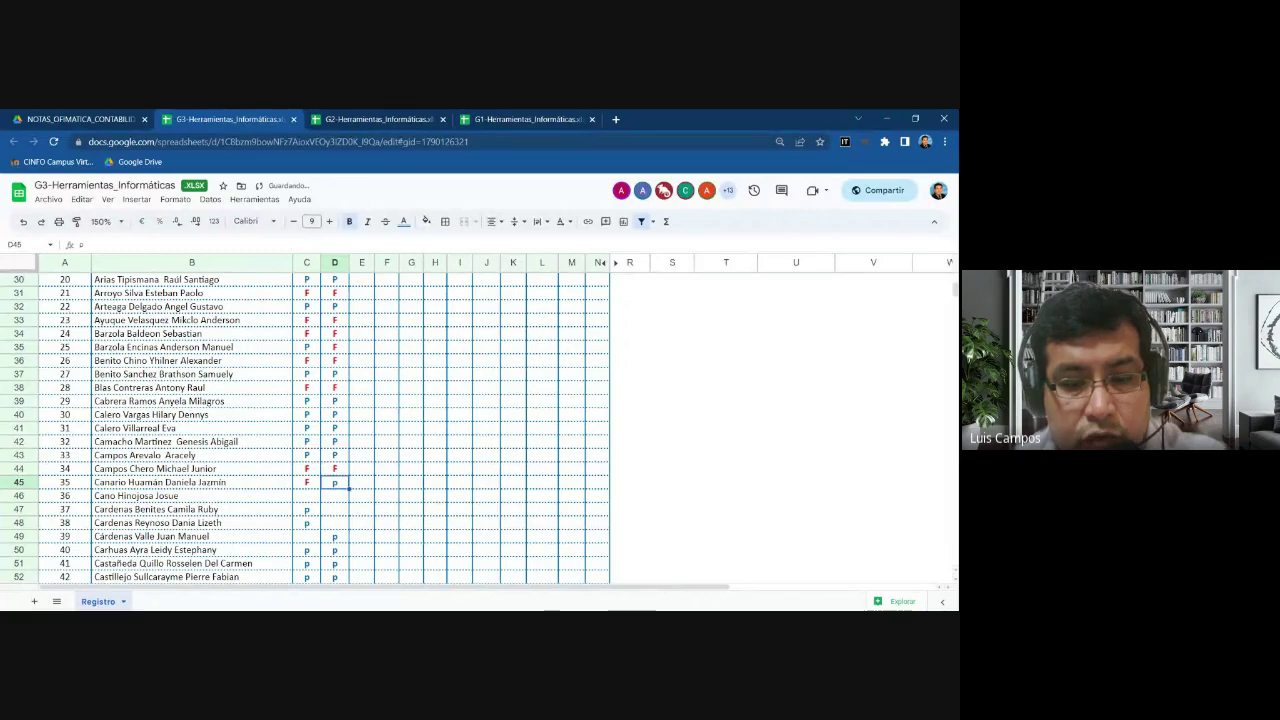
key(Down)
- Enter F for both 29/abr and 6/may in row 46
key(Left)
text(F)
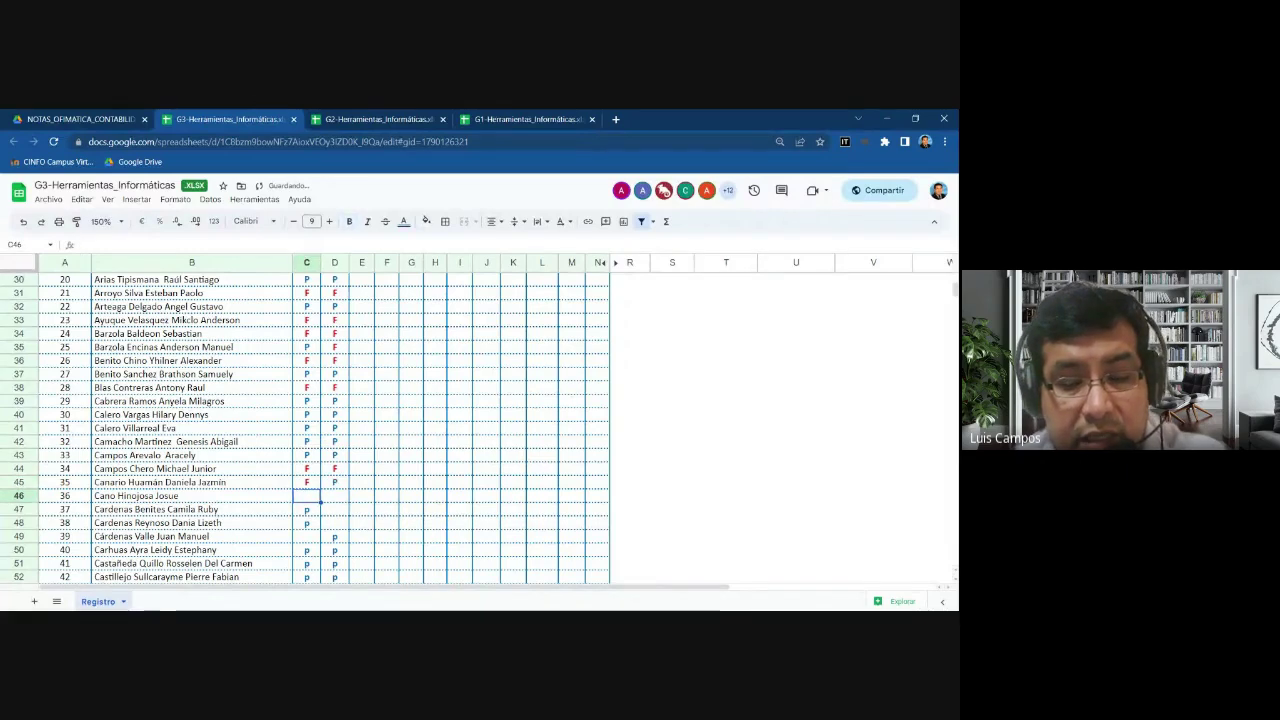
key(Tab)
text(F)
key(Down)
- Enter a capital P for 29/abr and F for 6/may in rows 47 and 48
text(F)
key(Down)
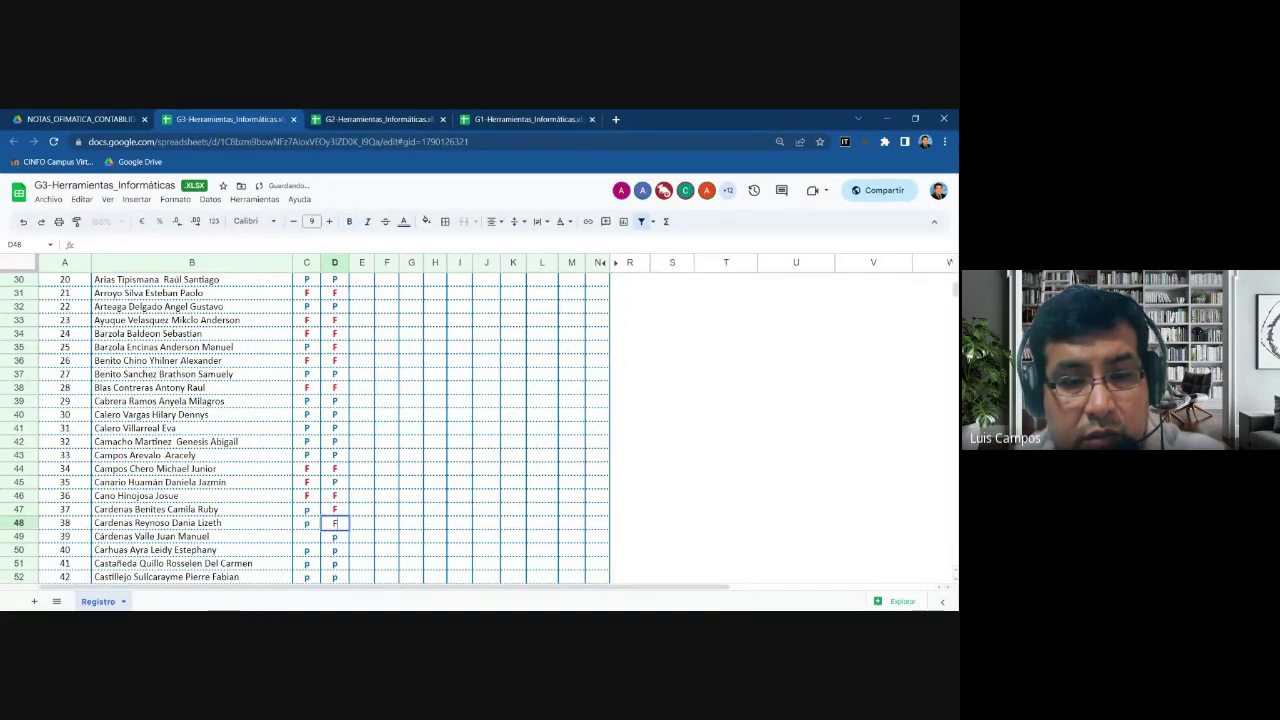
key(Left)
key(Down)
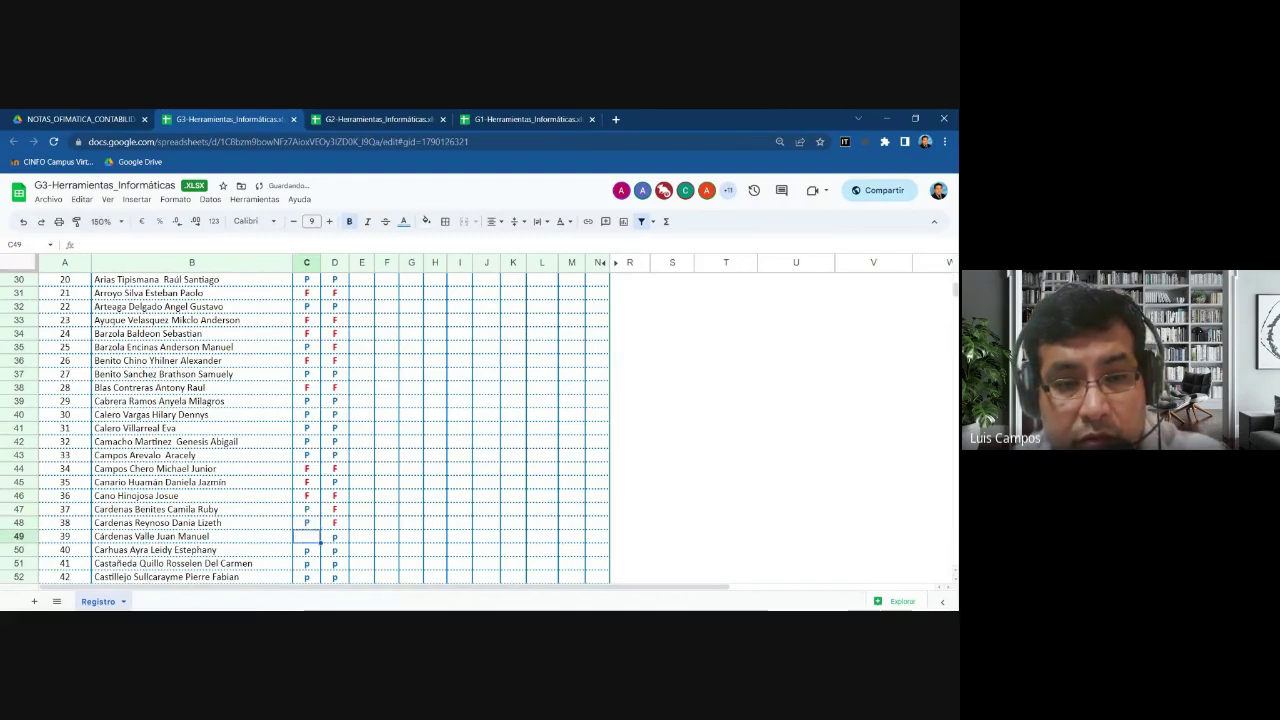
- Enter F for 29/abr and a capital P for 6/may in row 49, and a capital P for both dates in row 50
text(F)
key(Tab)
text(p)
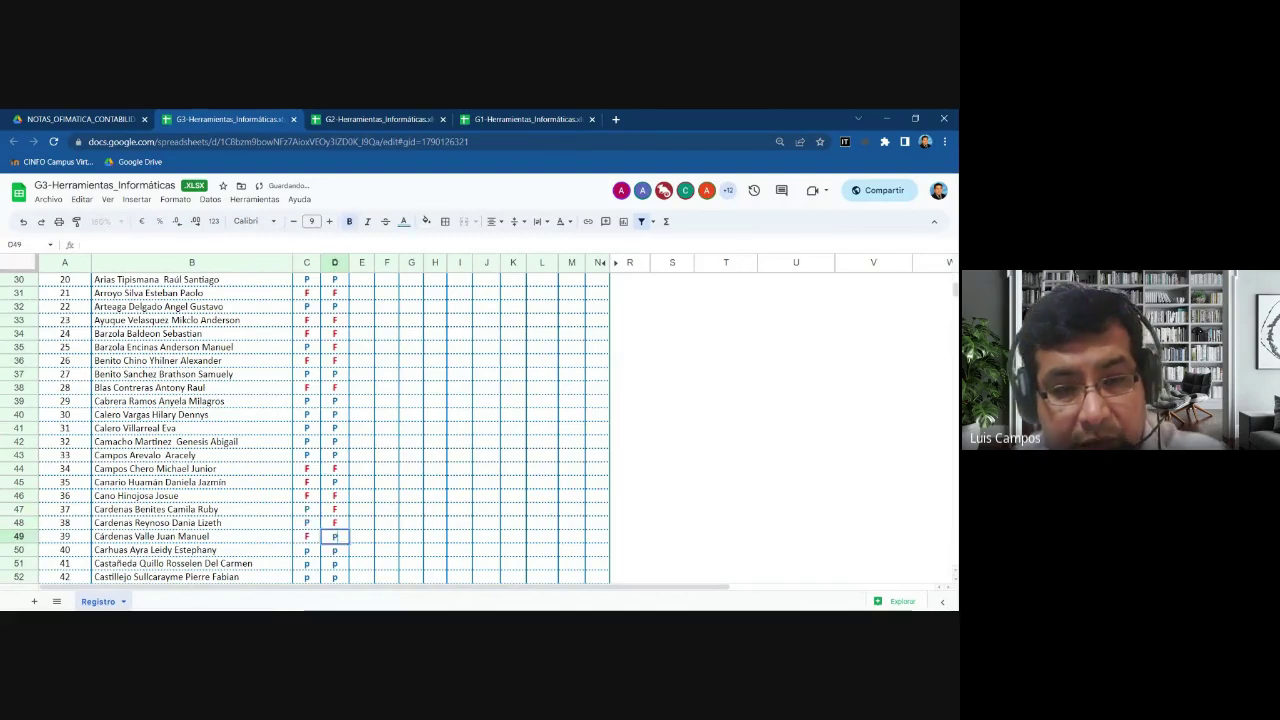
key(Down)
key(Left)
key(Down)
key(Down)
key(Down)
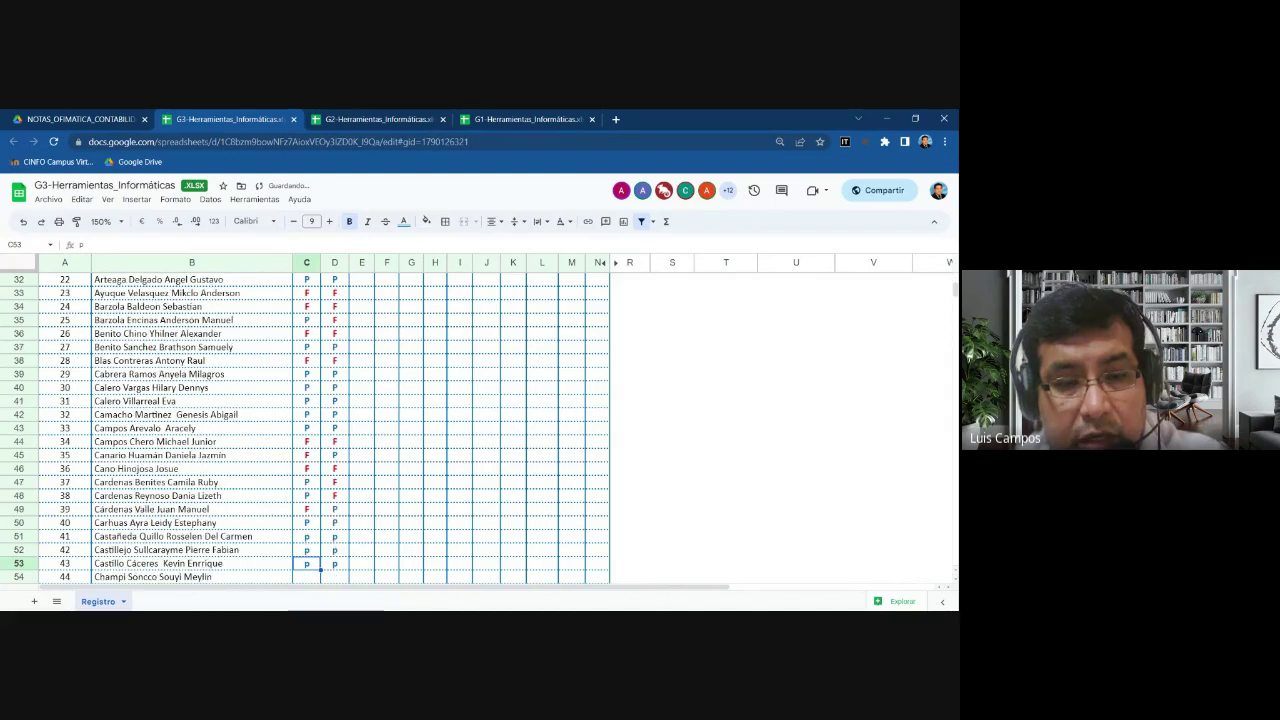
- Enter a capital P for both 29/abr and 6/may in rows 51 to 53
text(p)
key(Down)
key(Up)
key(Up)
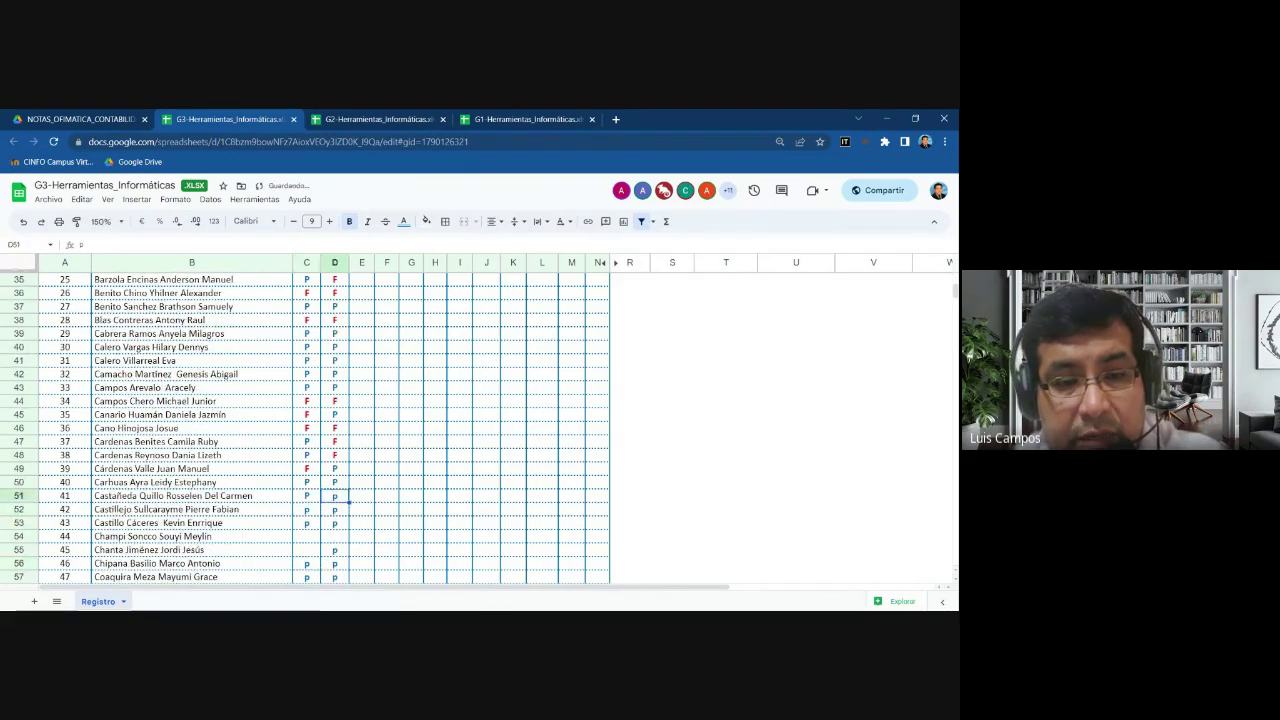
key(Right)
key(Left)
key(Down)
key(Right)
key(Down)
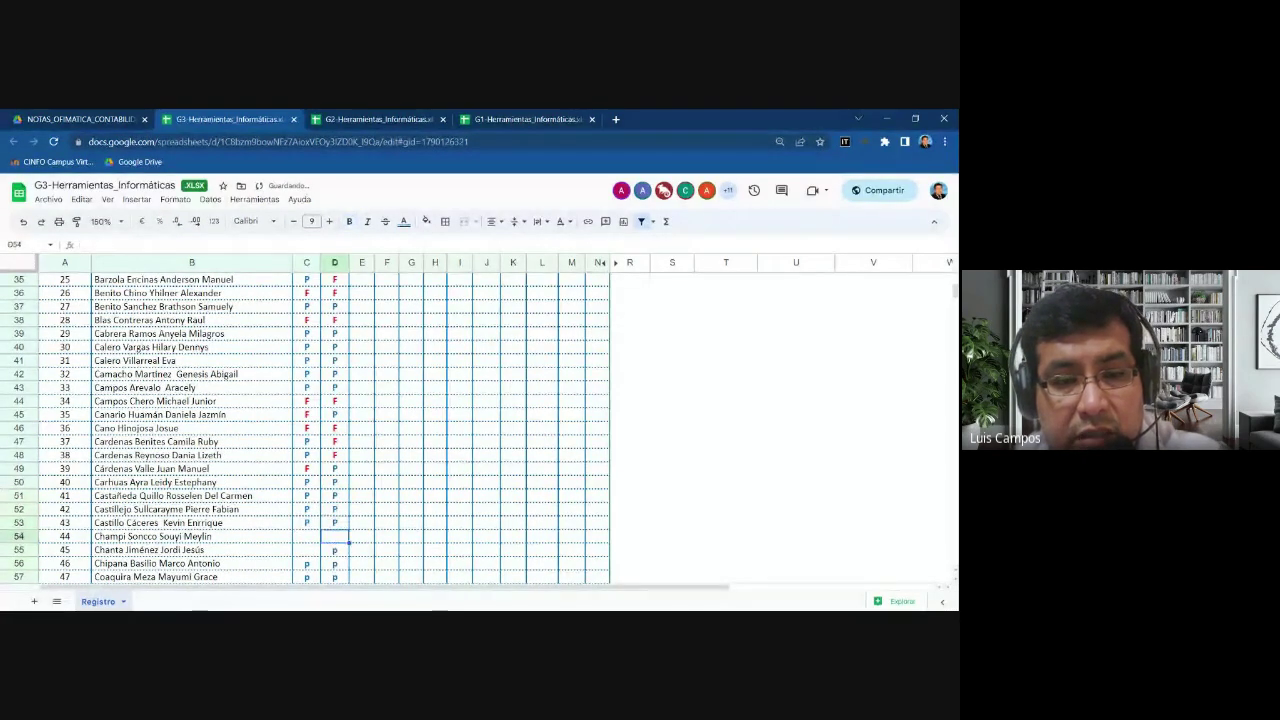
- Enter F for both dates in row 54, and F for 29/abr and a capital P for 6/may in row 55
text(f)
key(Left)
text(f)
key(Down)
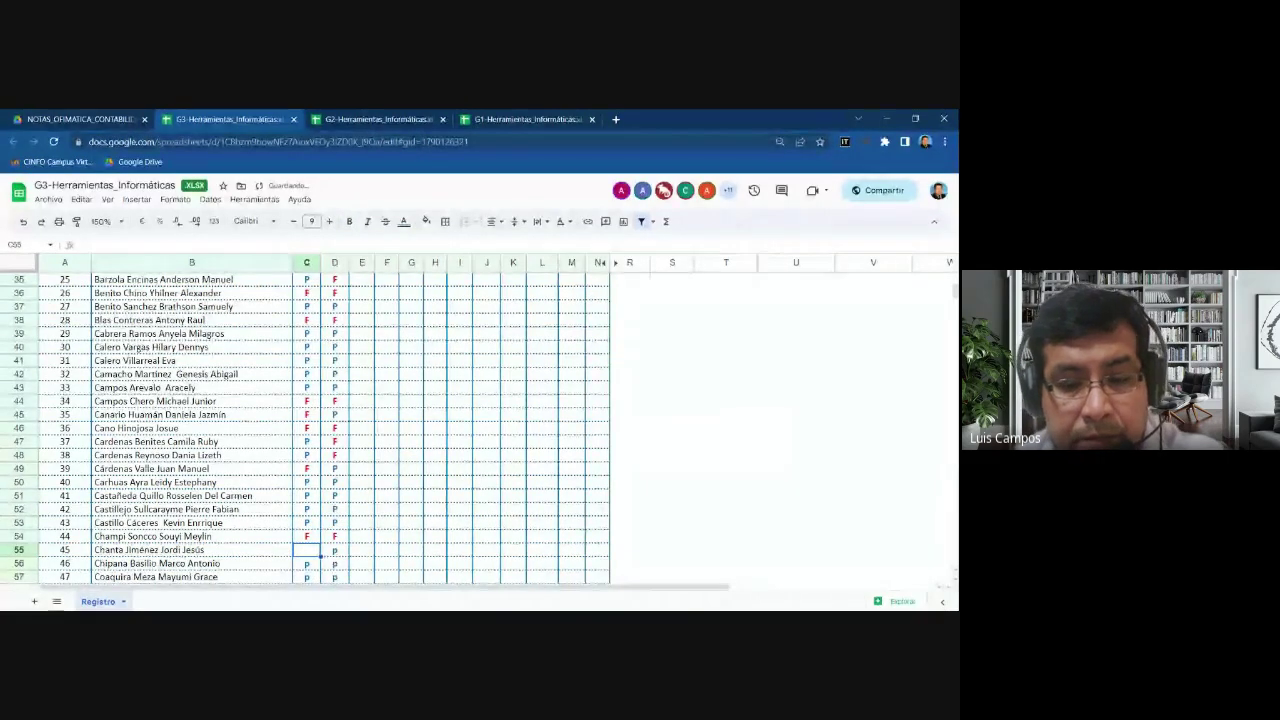
text(f)
key(Right)
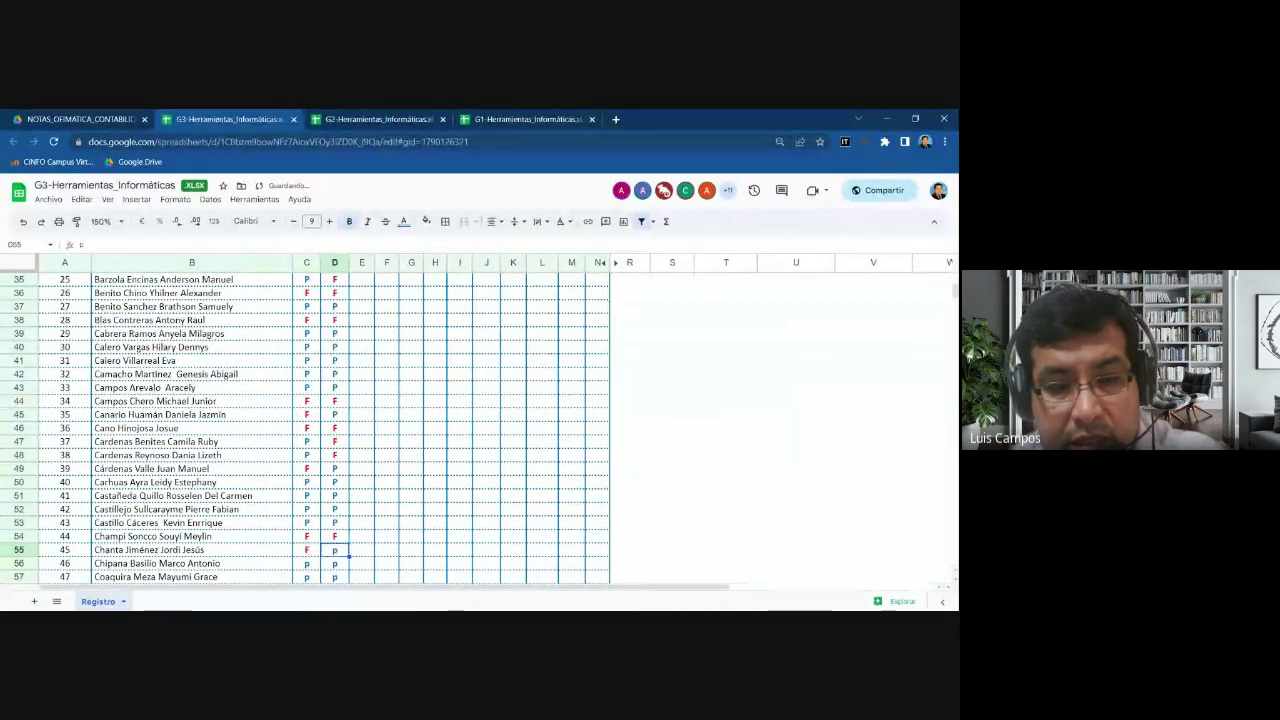
key(Left)
- Enter a capital P for both dates in rows 56 and 57, and for 29/abr in rows 58 and 59
key(Down)
key(Down)
key(Down)
key(Down)
key(Down)
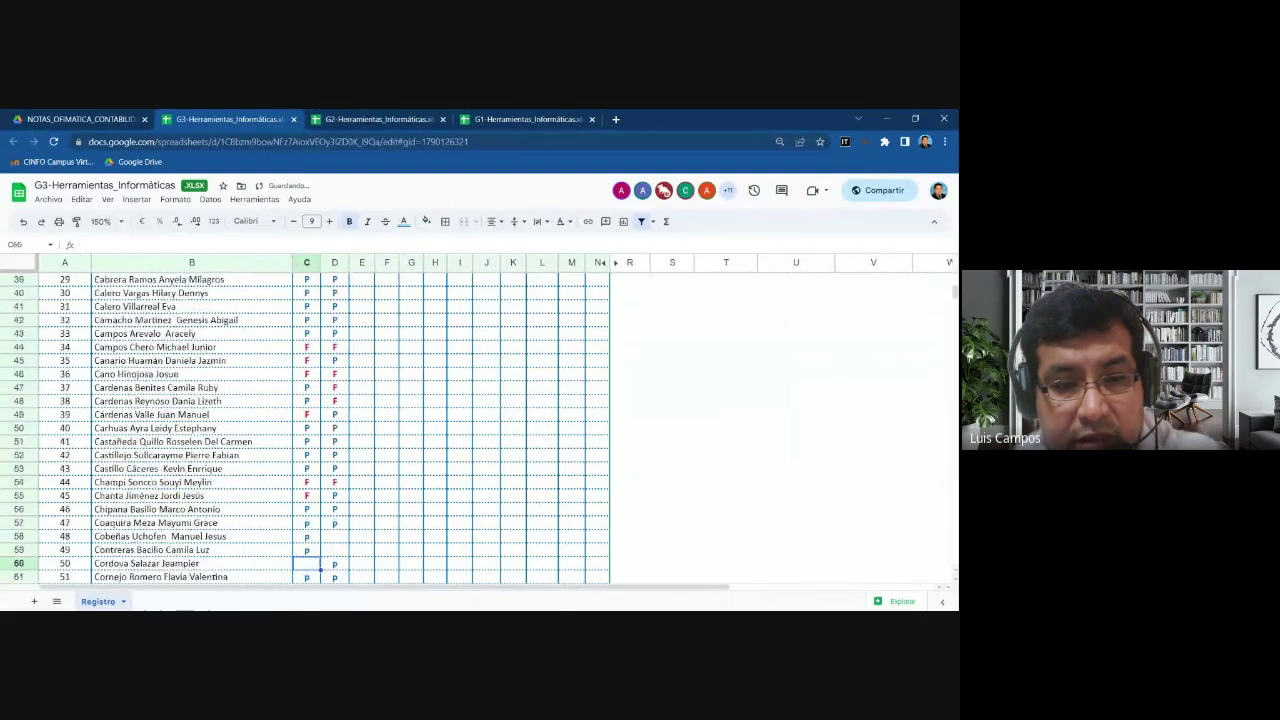
key(Down)
key(Up)
key(Up)
key(Up)
key(Up)
key(Right)
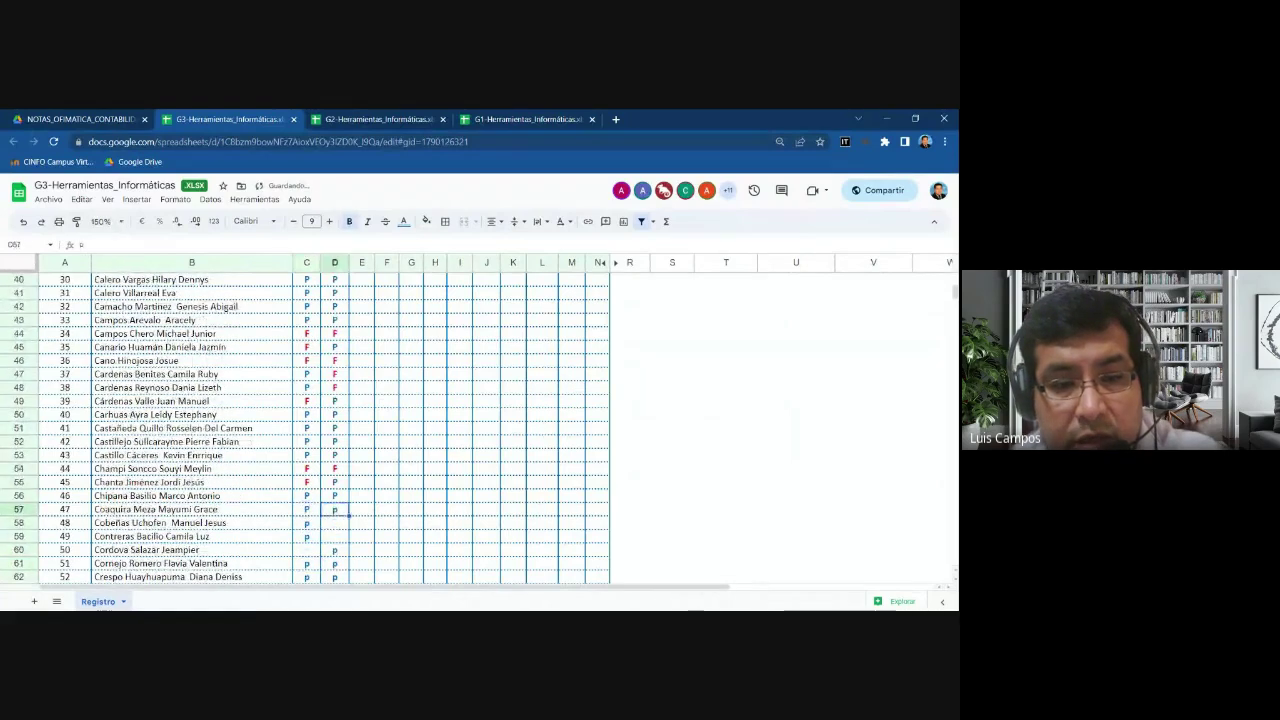
key(Down)
key(Left)
key(Down)
key(Right)
key(Up)
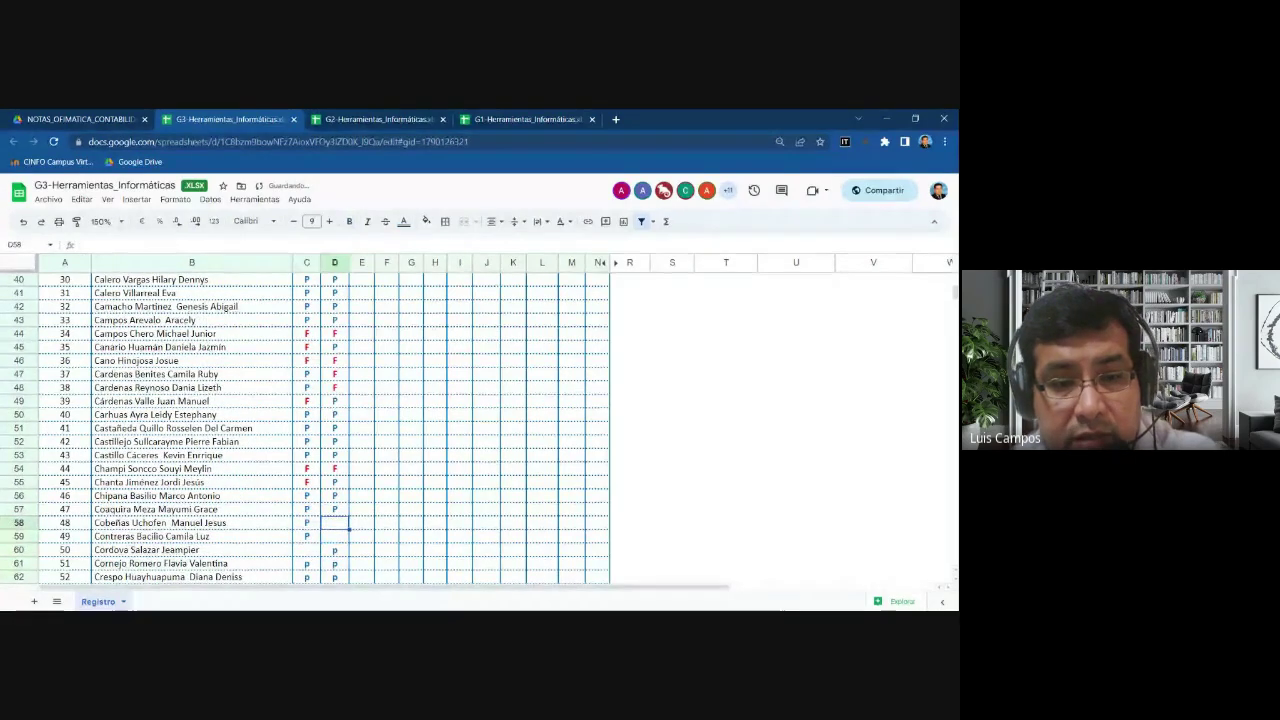
- Enter F for 6/may in rows 58 and 59
text(F)
key(Return)
text(F)
key(Return)
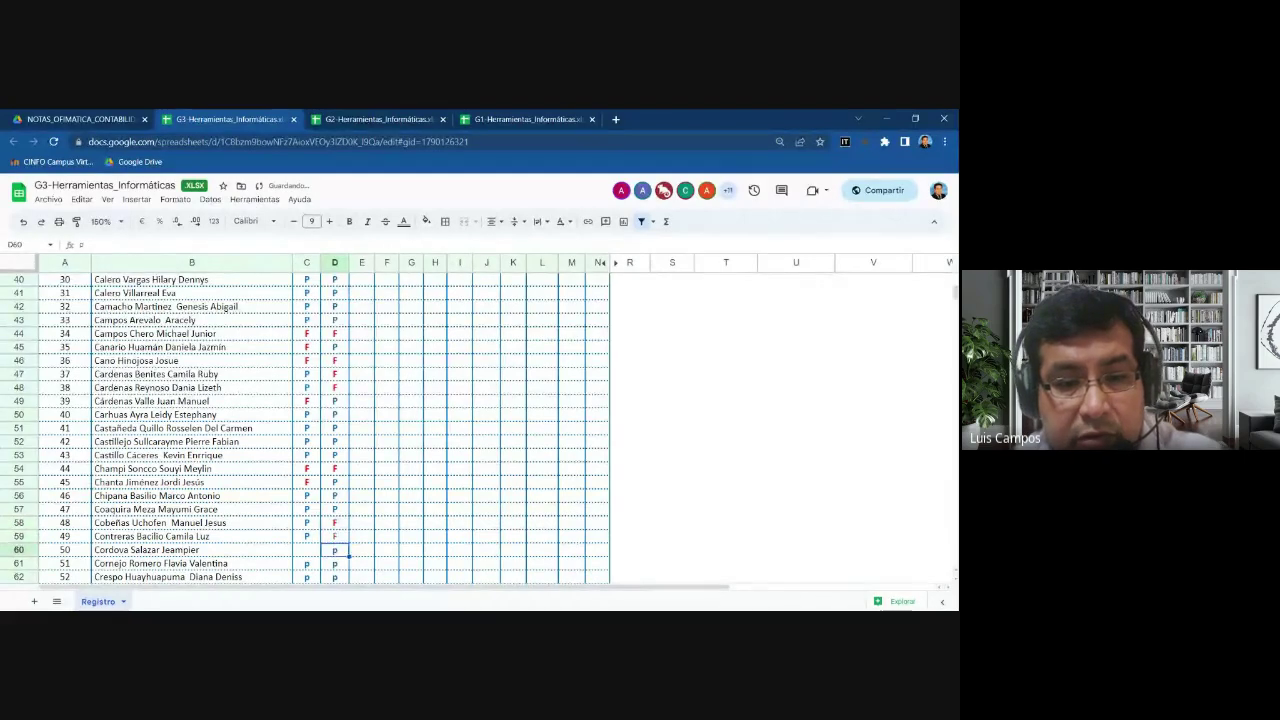
- Enter F for 29/abr and a capital P for 6/may in row 60
key(Down)
key(Down)
key(Down)
key(Down)
key(Down)
key(Down)
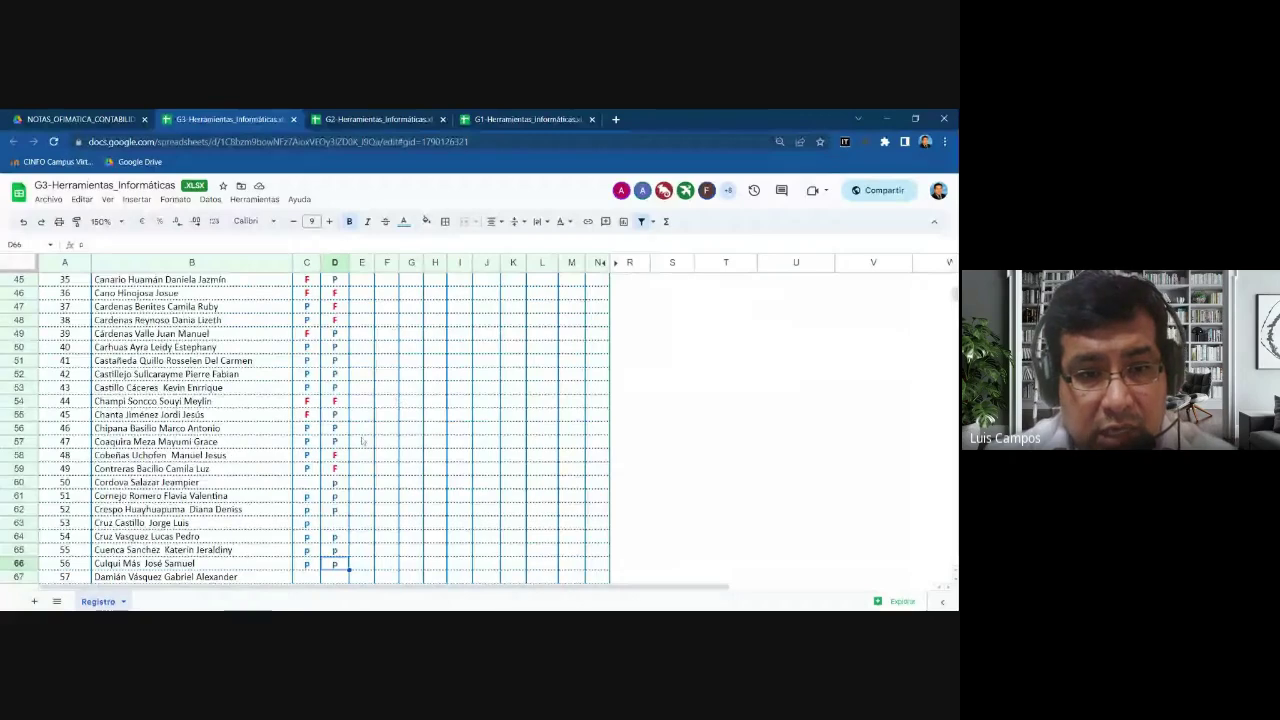
scroll(362, 437, down, 3)
click(313, 366)
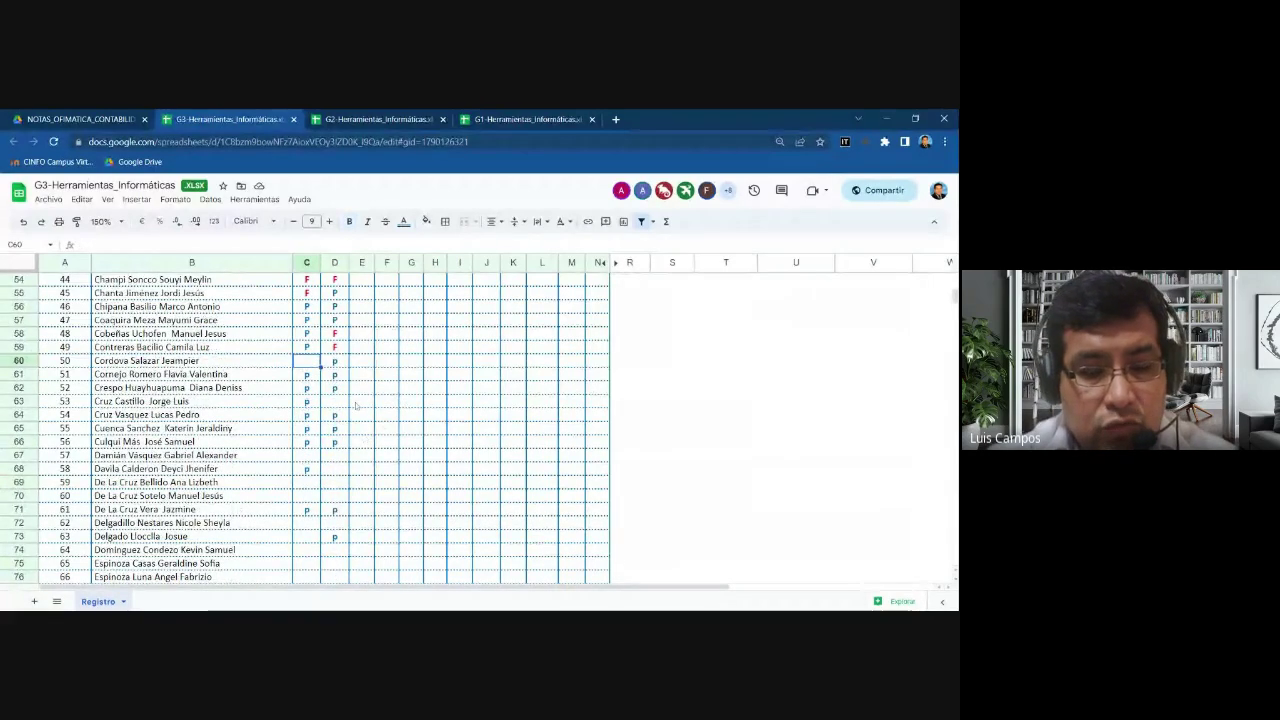
text(F)
key(Tab)
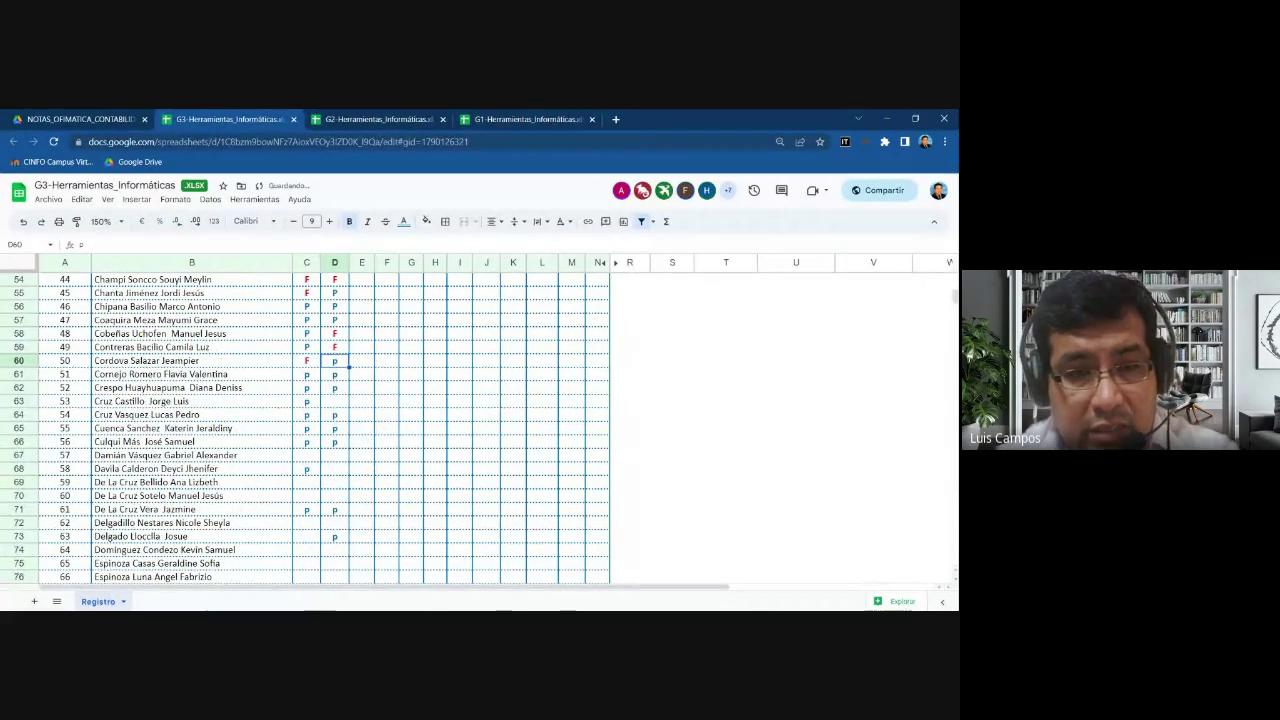
text(P)
key(Return)
- Enter a capital P for both 29/abr and 6/may in rows 61 and 62
text(P)
key(Return)
text(P)
key(Tab)
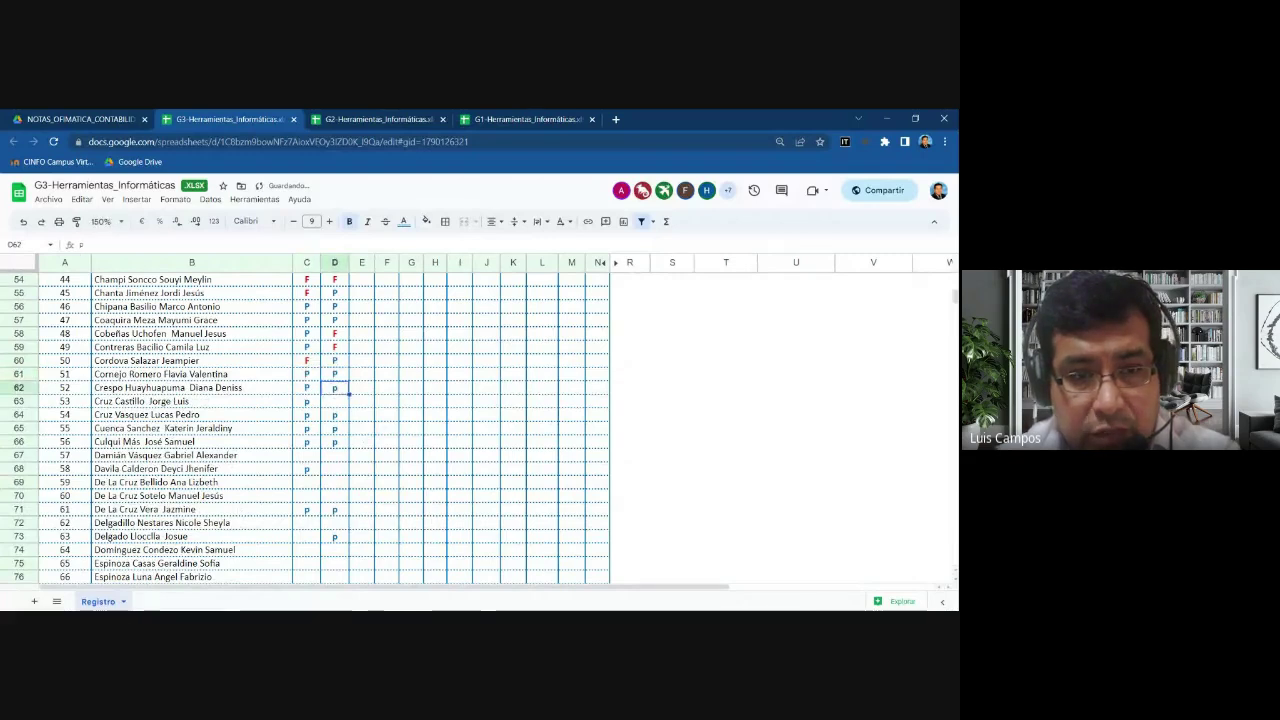
key(Return)
- Enter a capital P for 29/abr and F for 6/may in row 63, and a capital P for both dates in rows 64 to 66
text(F)
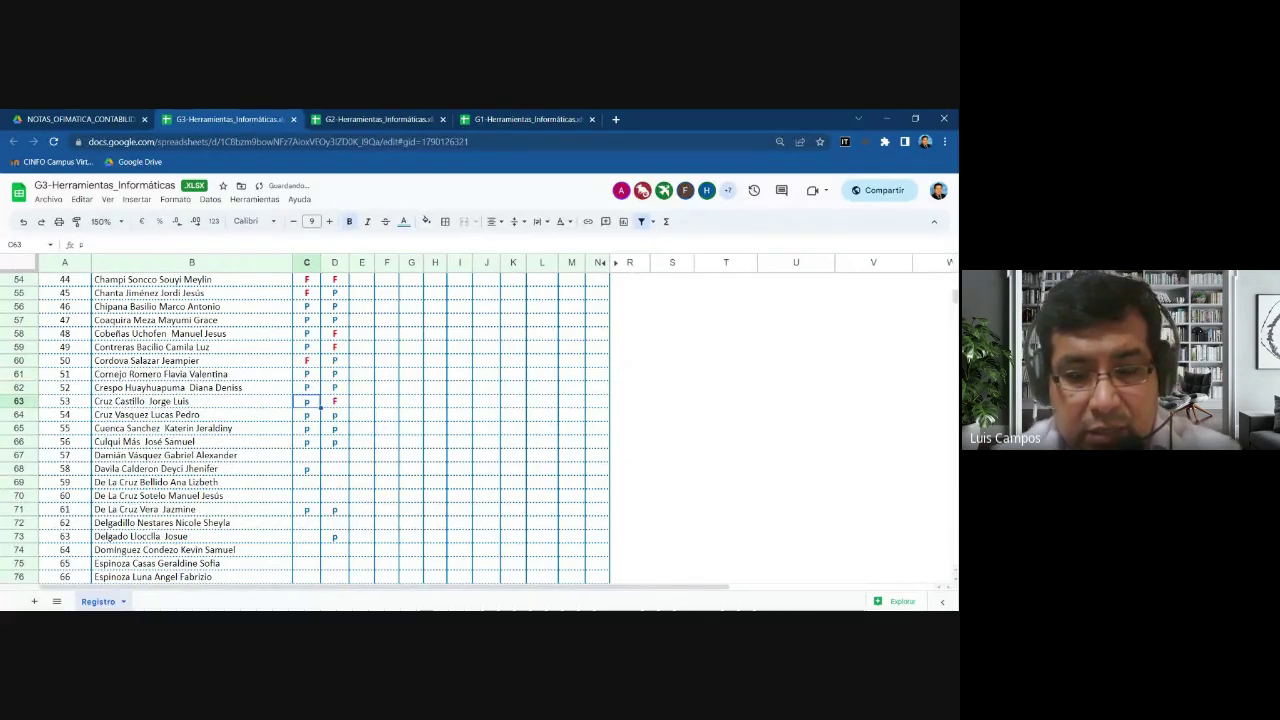
key(Return)
key(Return)
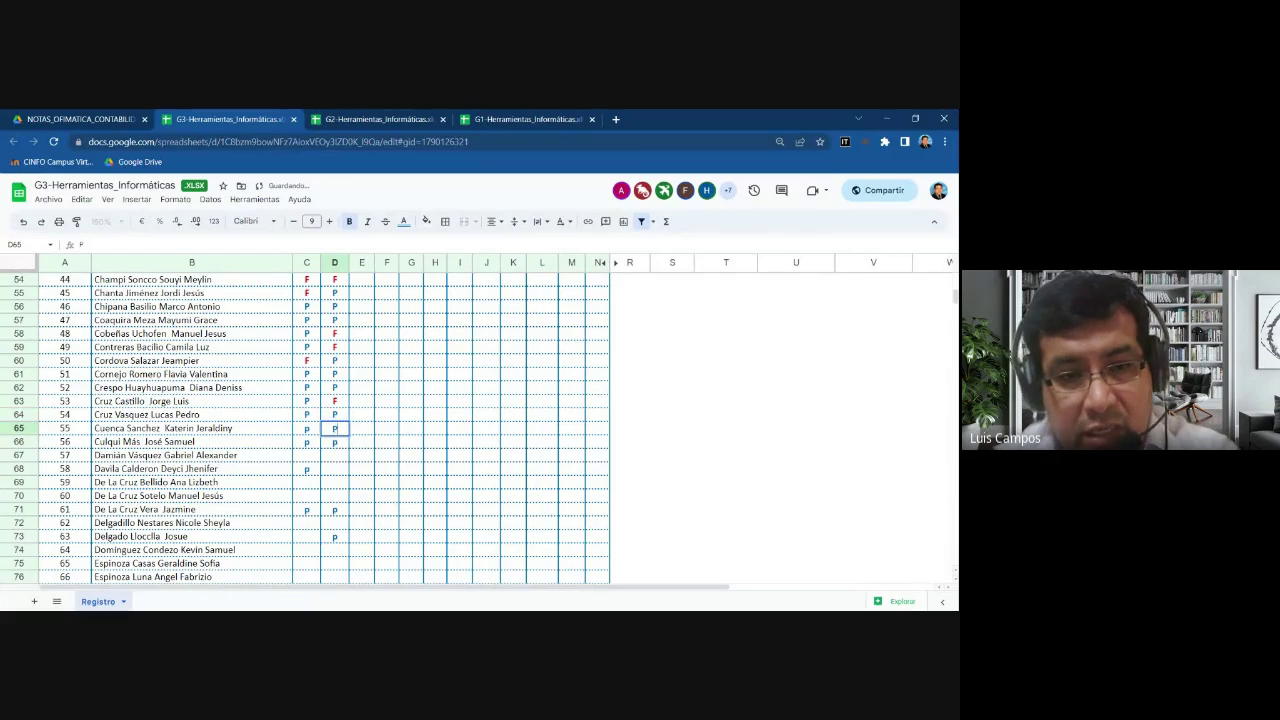
key(Return)
key(Return)
key(Left)
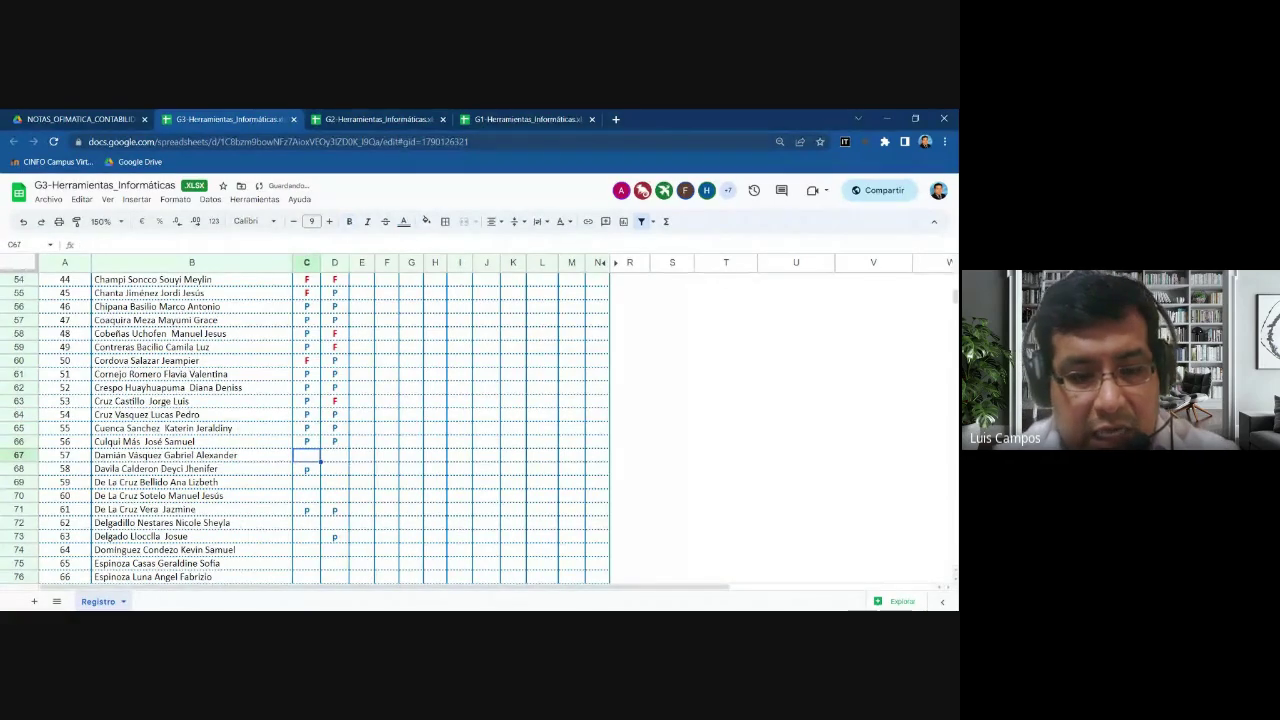
- Enter F for both dates in row 67, and F for 6/may in rows 68 and 69
text(F)
key(Tab)
text(F)
key(Return)
text(F)
key(Return)
text(F)
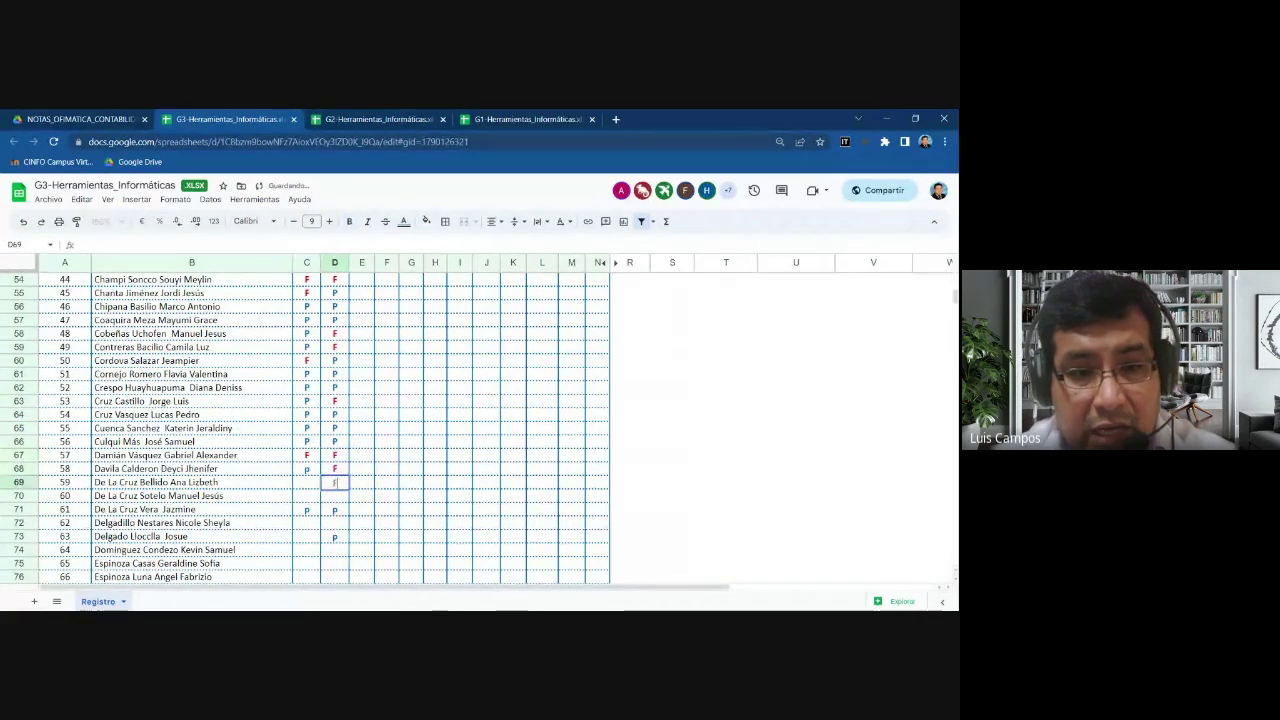
- Enter F for 29/abr in row 69 and F for both dates in row 70
key(Left)
text(F)
key(Return)
text(F)
key(Tab)
text(F)
- Enter a capital P for 29/abr in row 68 and for both dates in row 71
key(Up)
key(Up)
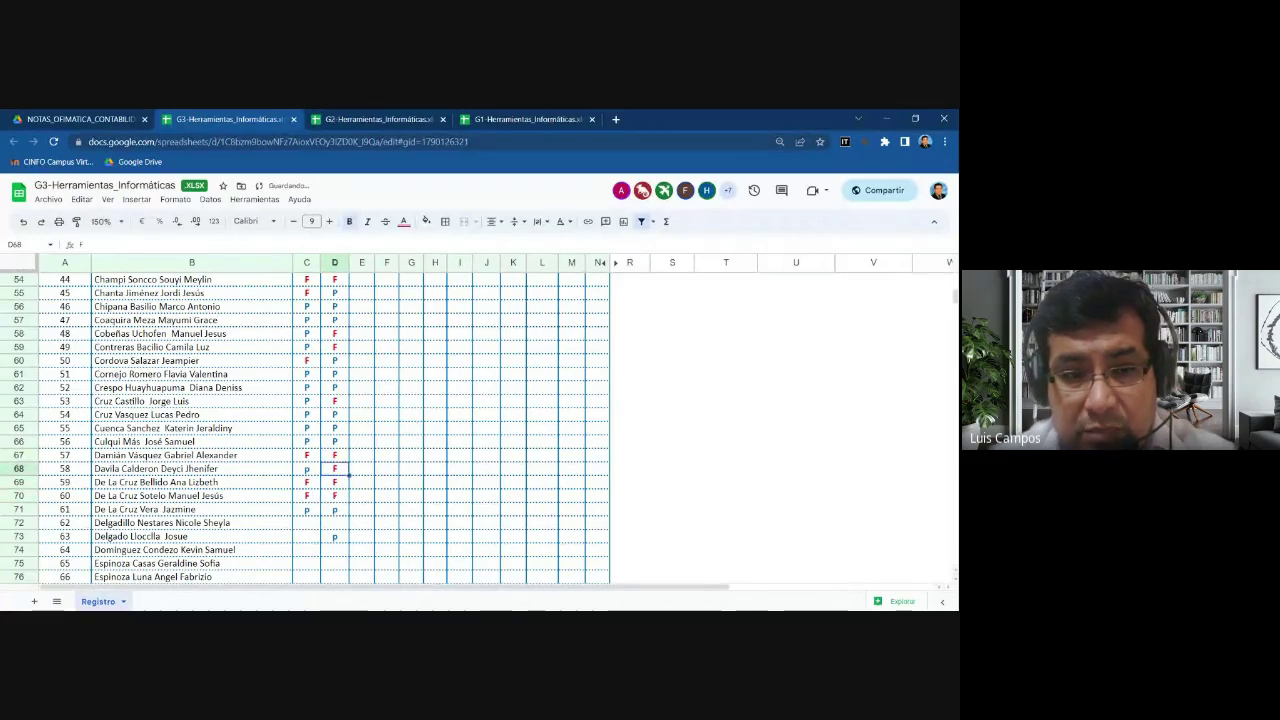
key(Left)
text(P)
key(Return)
key(Down)
key(Down)
key(Right)
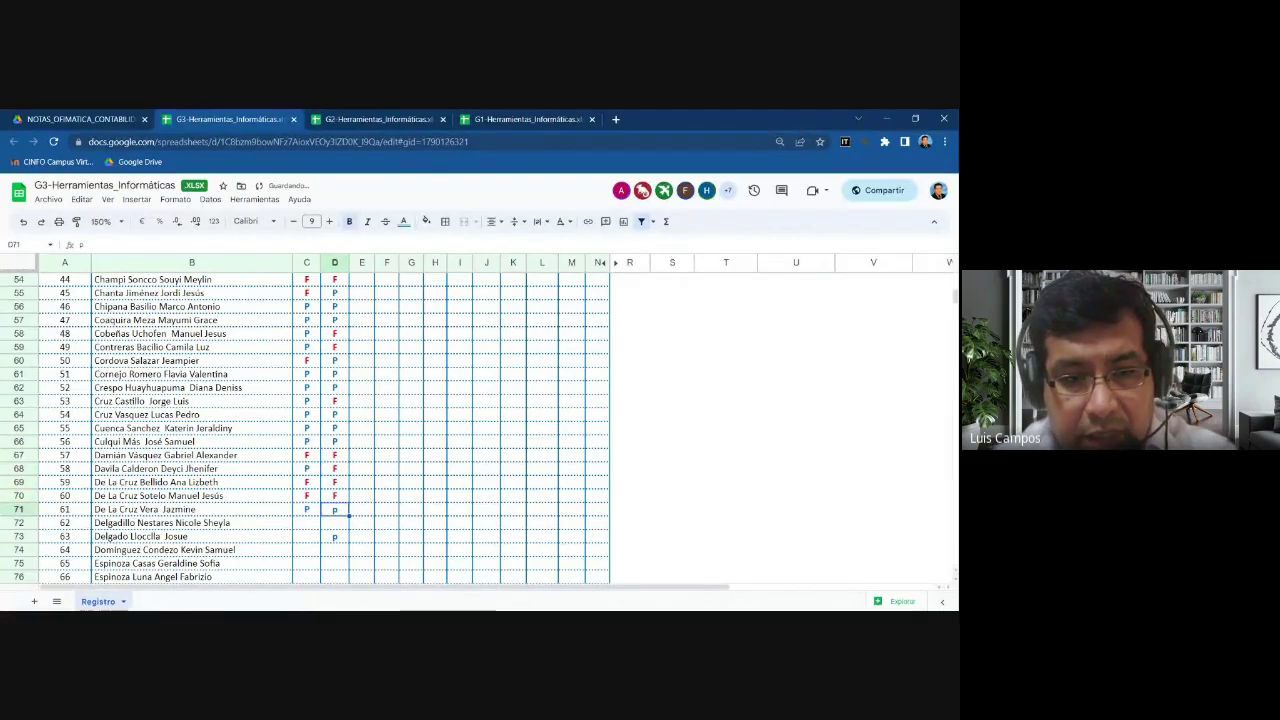
key(Down)
- Enter F for both 29/abr and 6/may in row 72
text(F)
key(Left)
text(F)
key(Return)
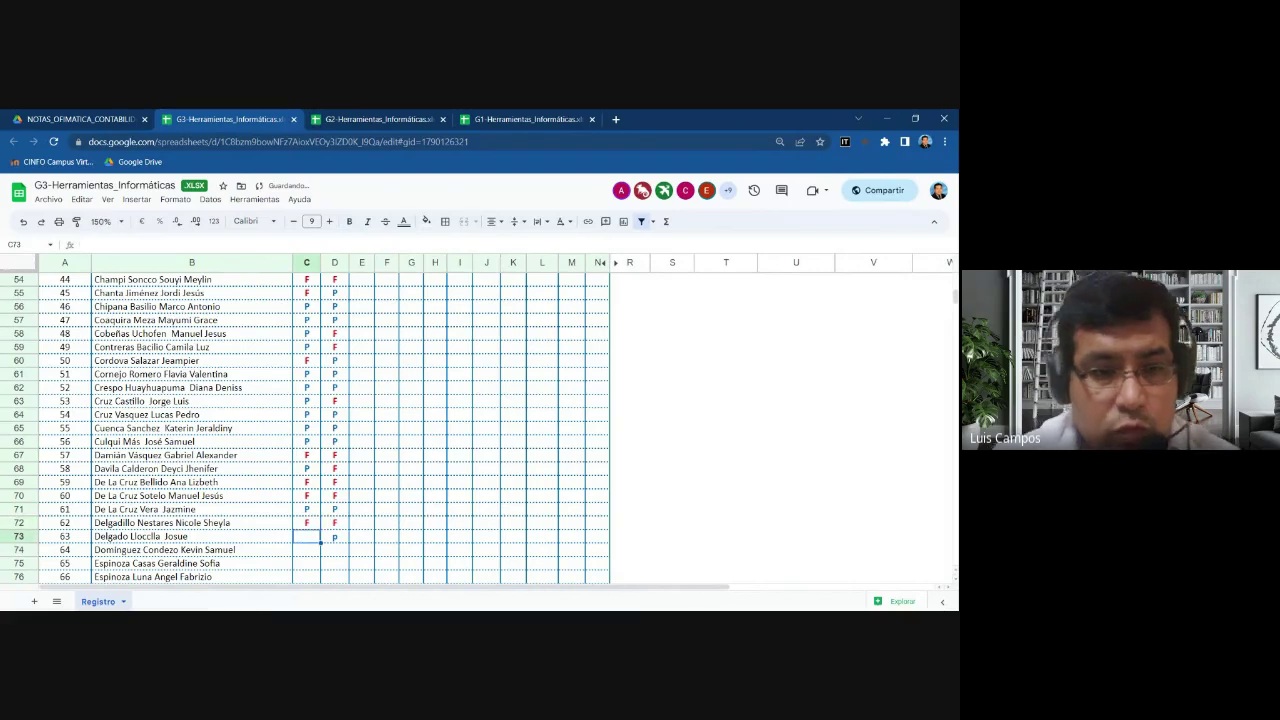
scroll(305, 428, up, 15)
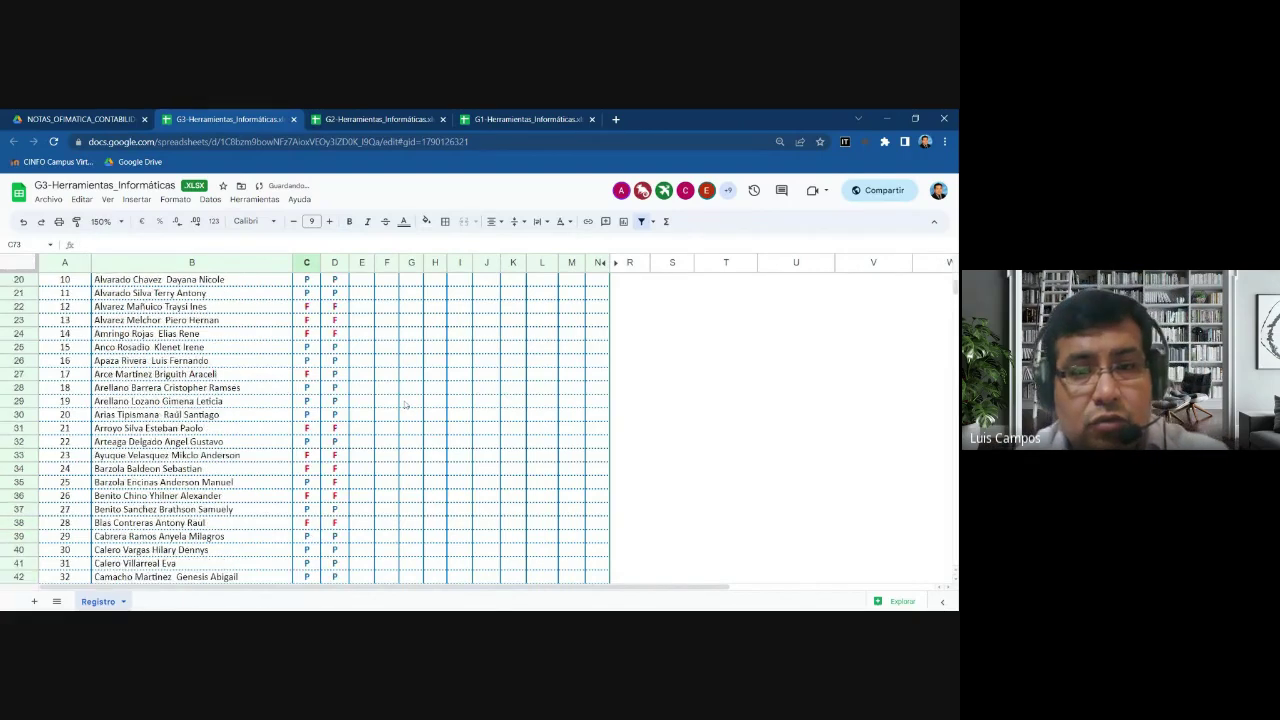
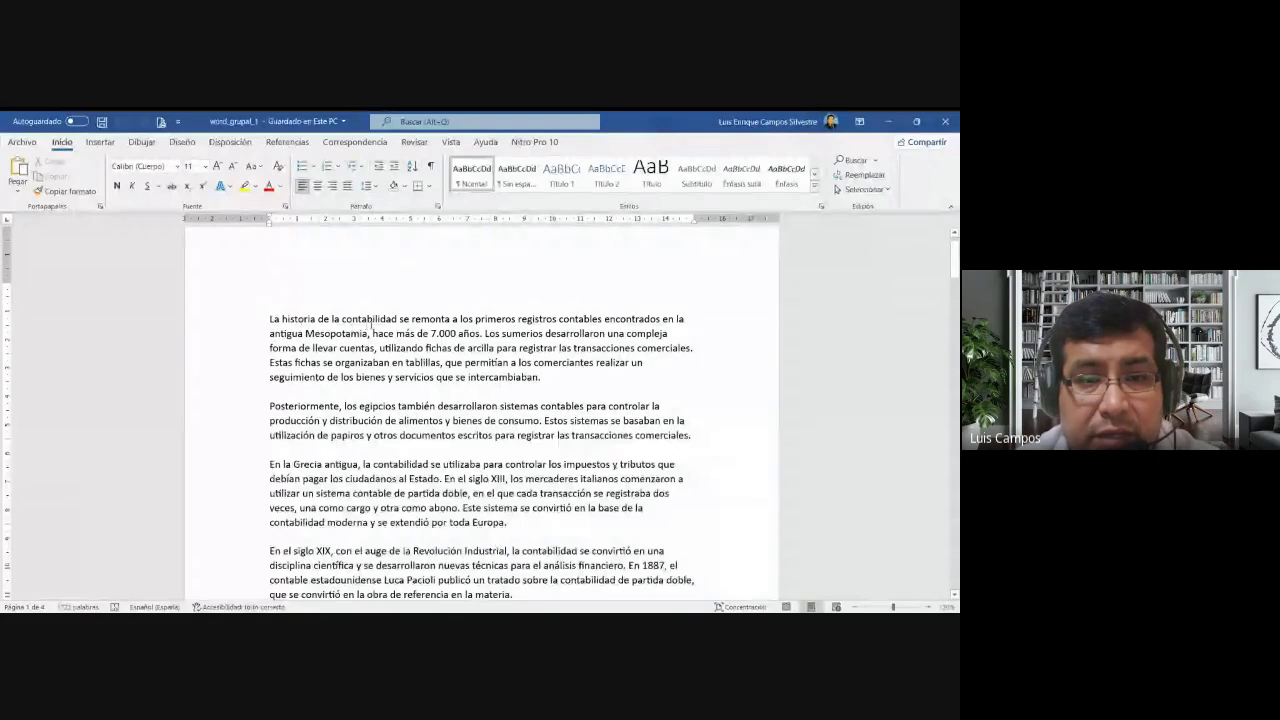
- Look through the Word document word_grupal_1 from its opening paragraphs to the section on people who contributed to accounting
scroll(372, 322, down, 3)
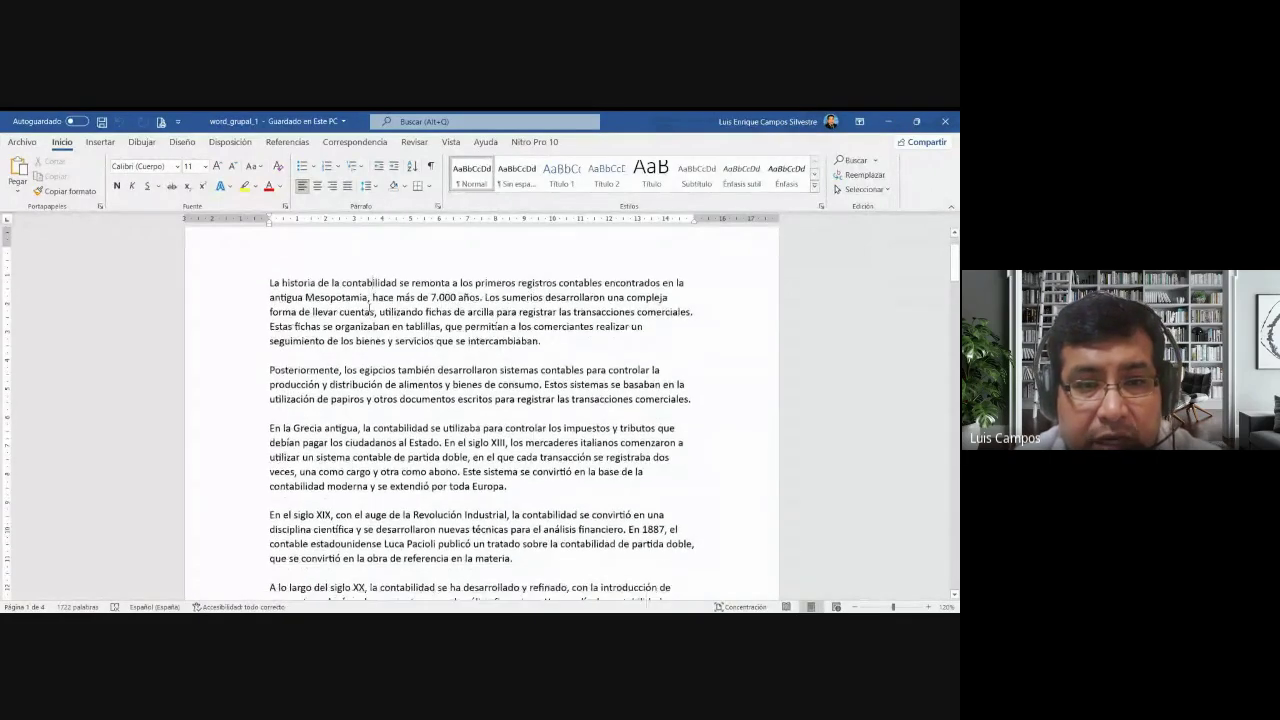
scroll(372, 310, down, 7)
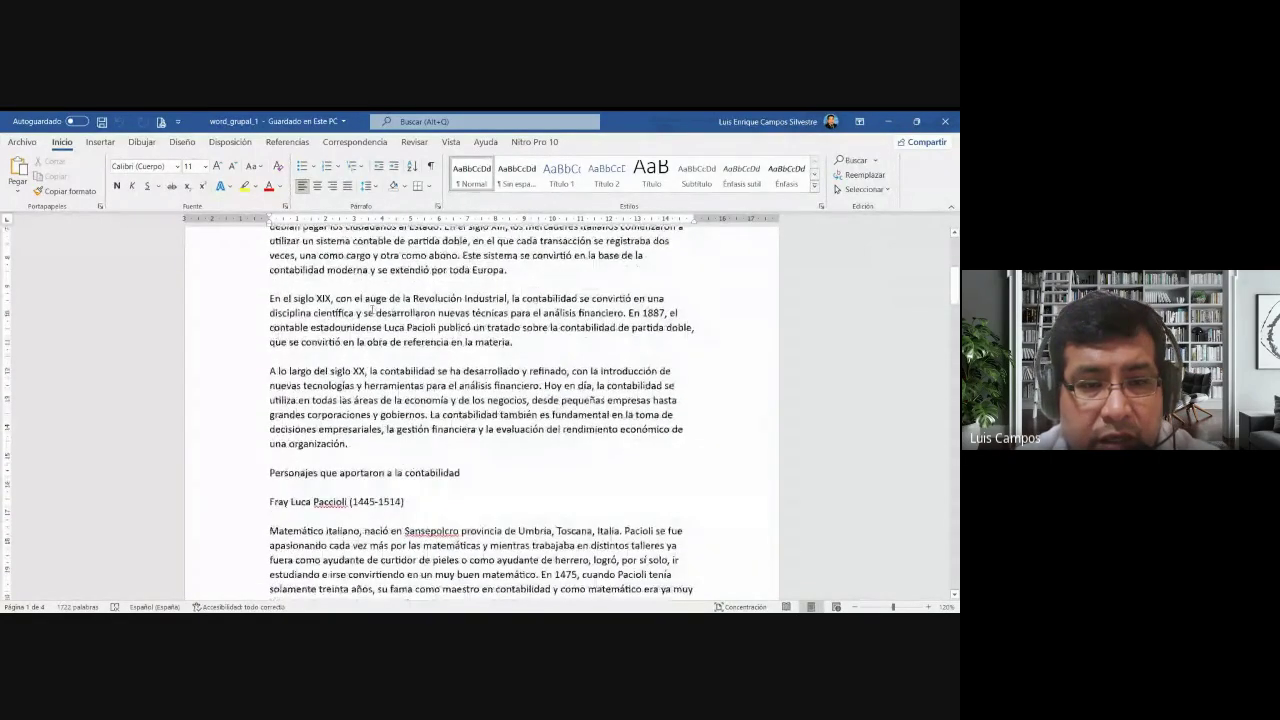
ctrl+scroll(425, 370, up, 1)
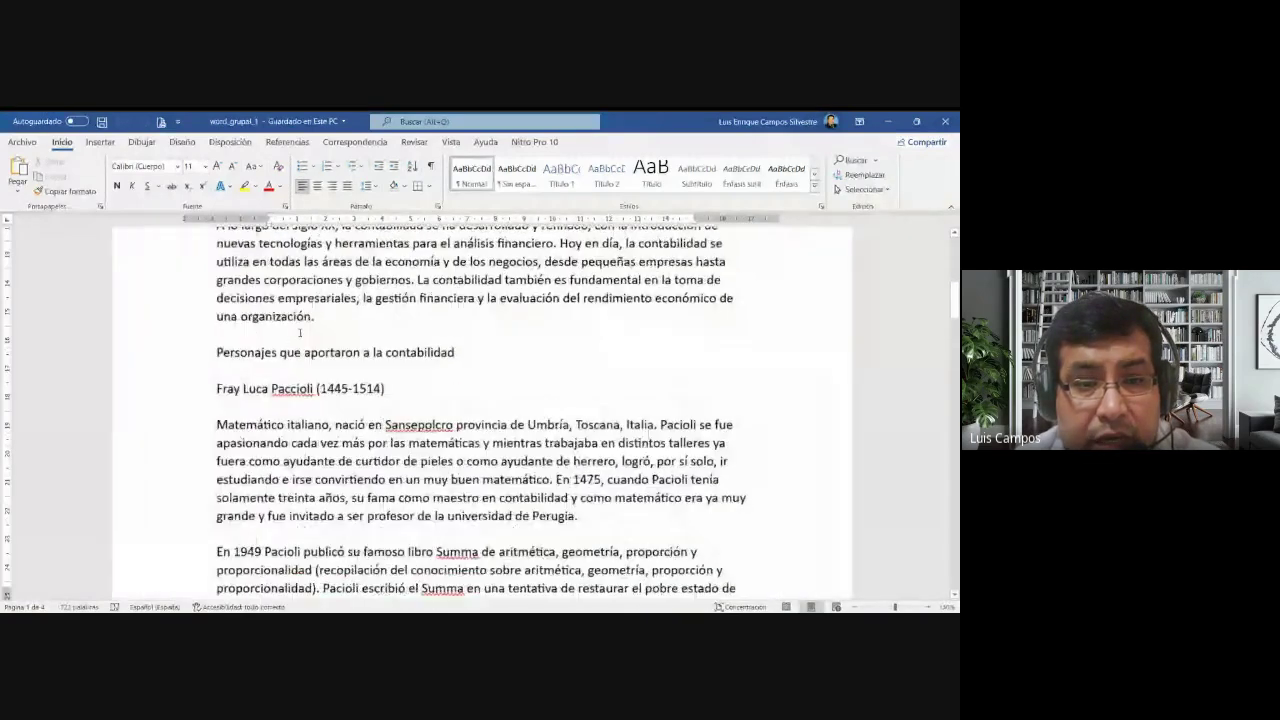
scroll(425, 370, up, 6)
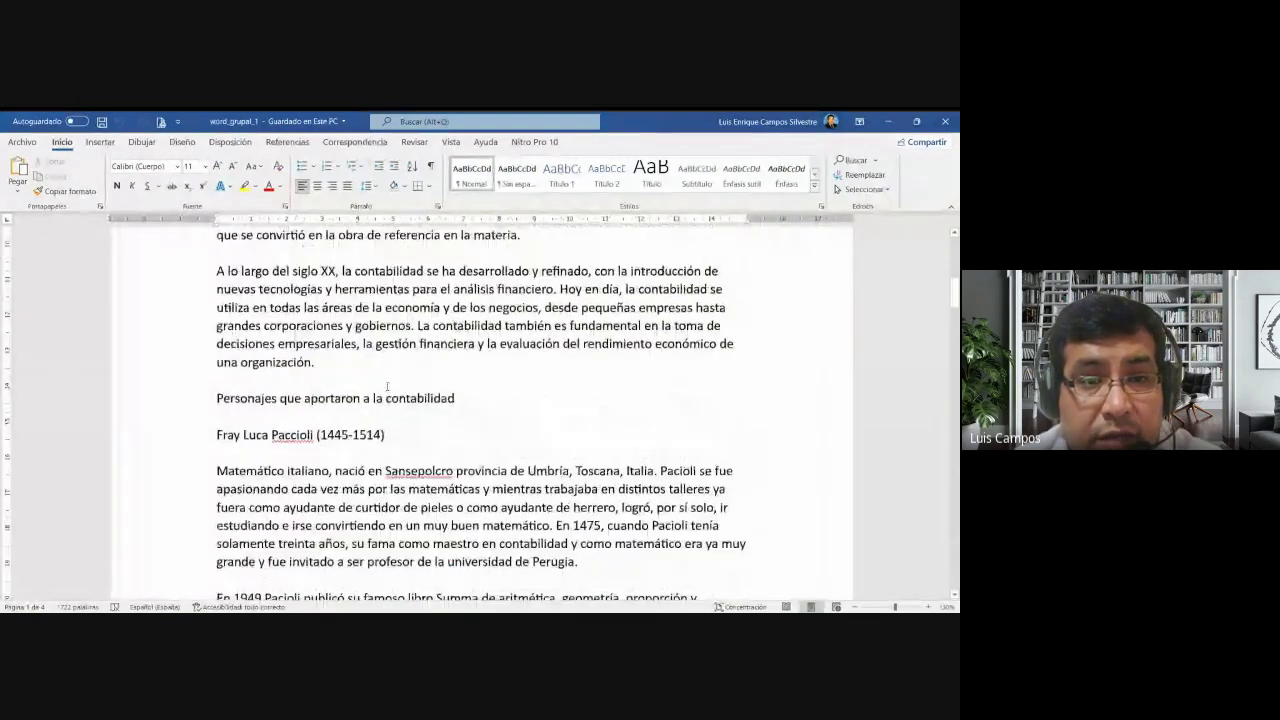
scroll(388, 385, up, 6)
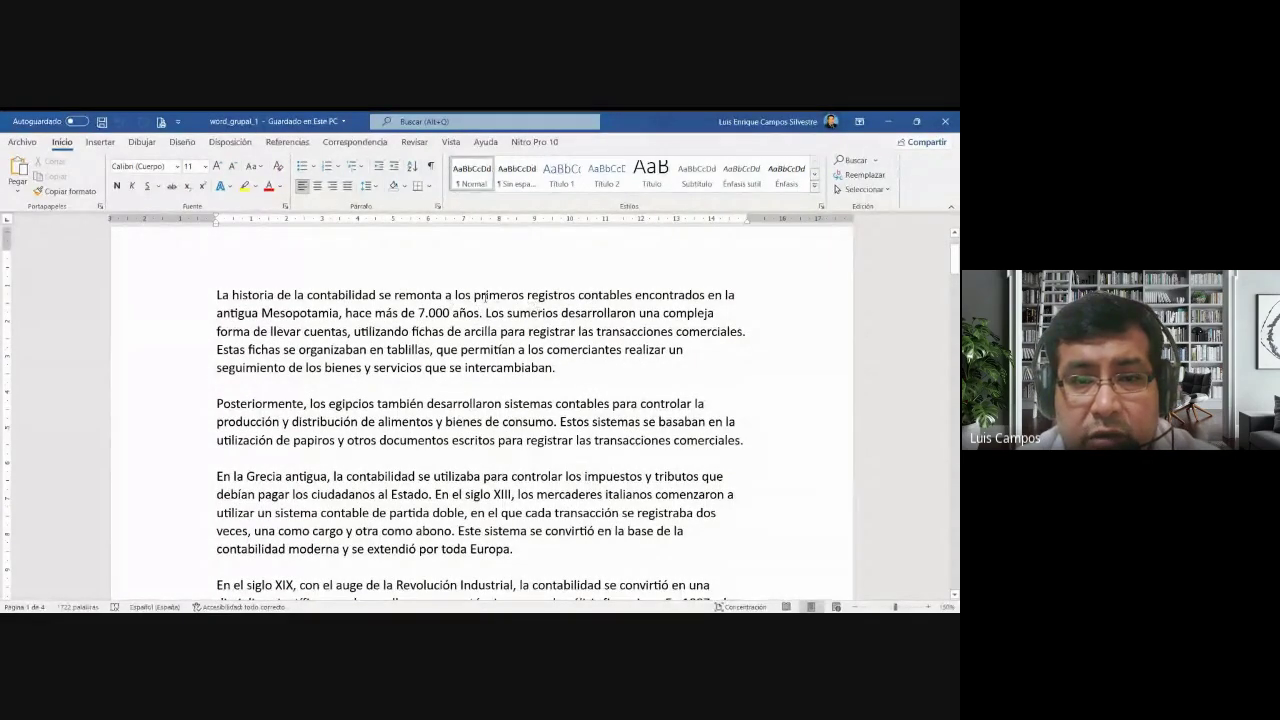
- Examine the first three paragraphs on accounting history, selecting the passages on the first accounting records and Mesopotamia
drag(456, 296, 632, 296)
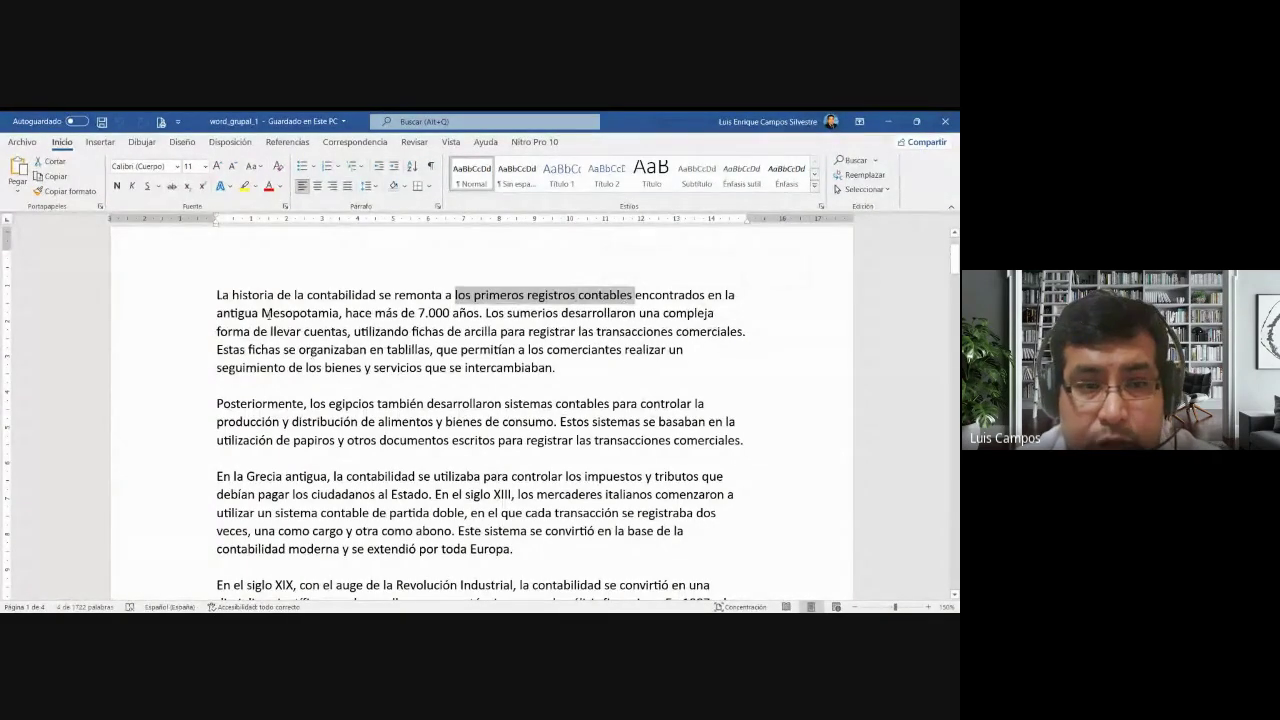
drag(262, 313, 340, 313)
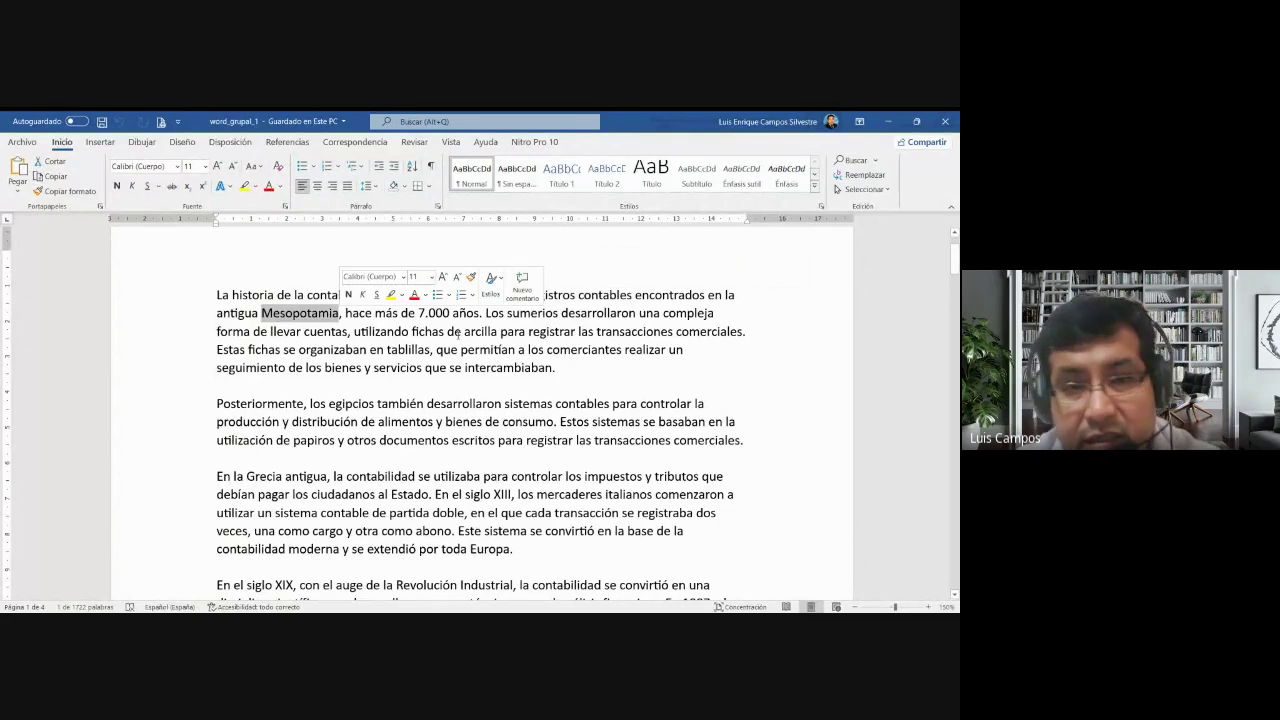
drag(485, 313, 217, 296)
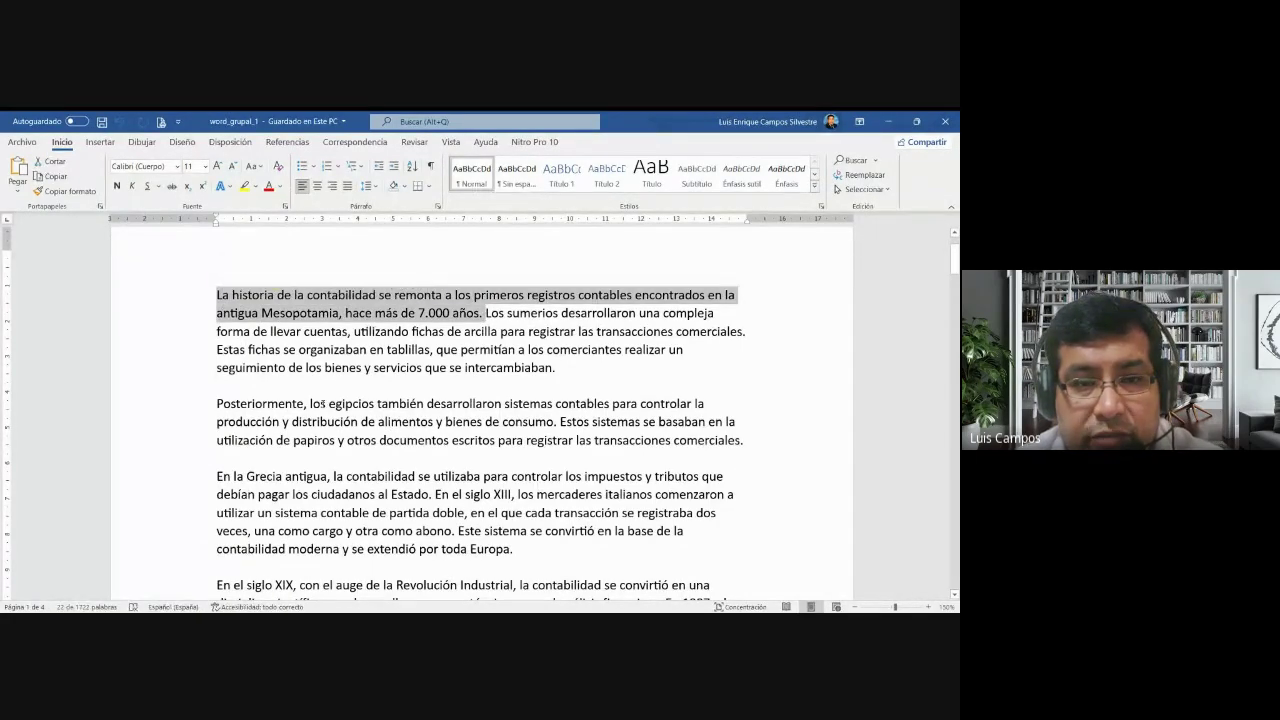
scroll(323, 404, up, 2)
scroll(323, 404, down, 1)
click(201, 296)
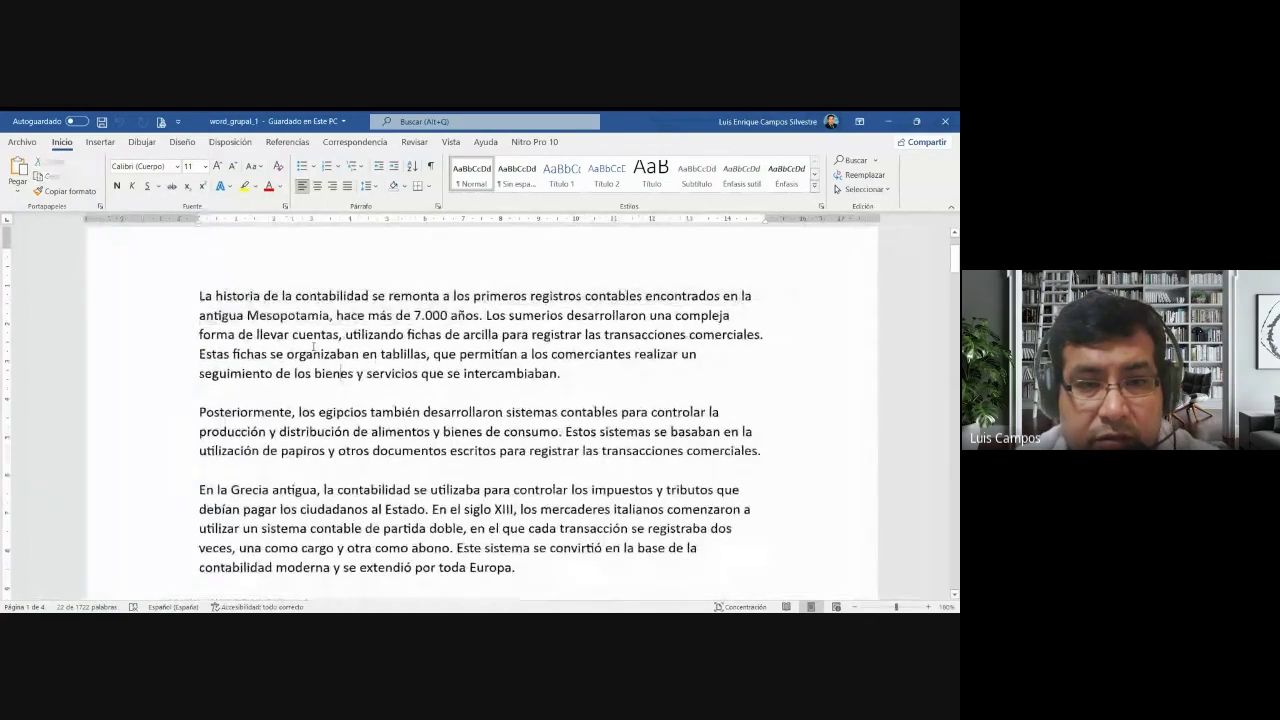
drag(201, 296, 657, 560)
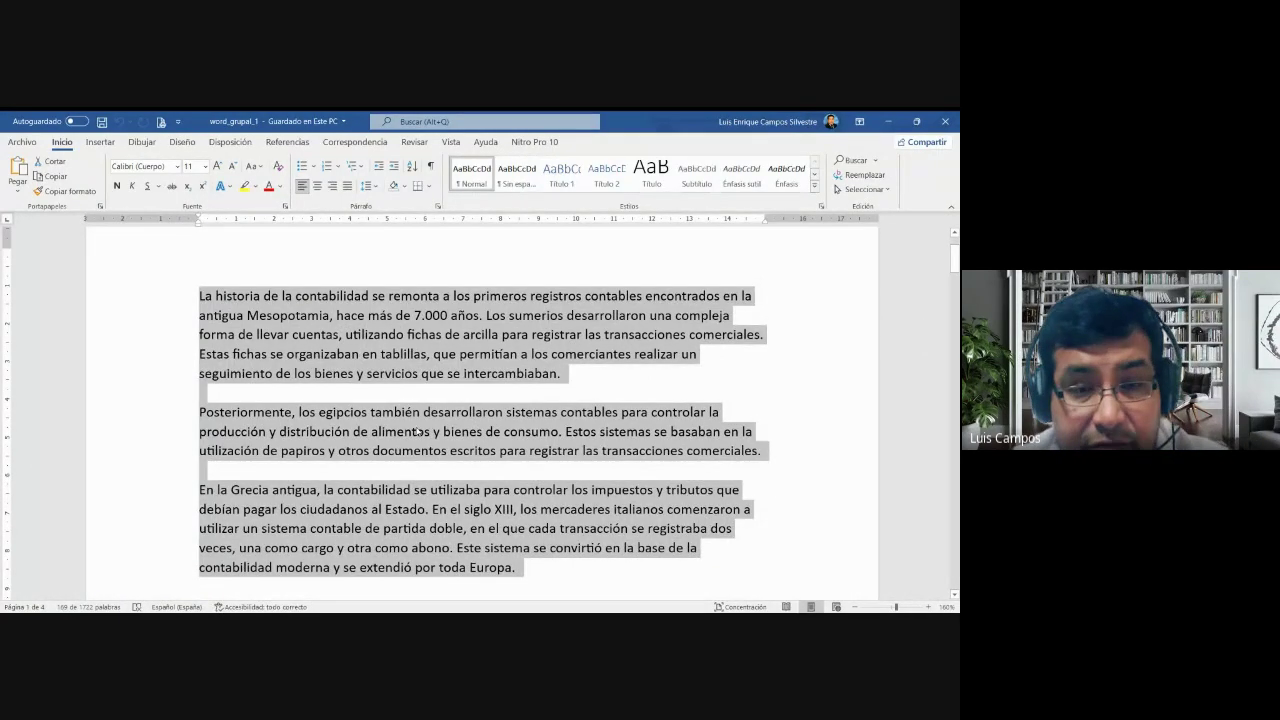
click(436, 357)
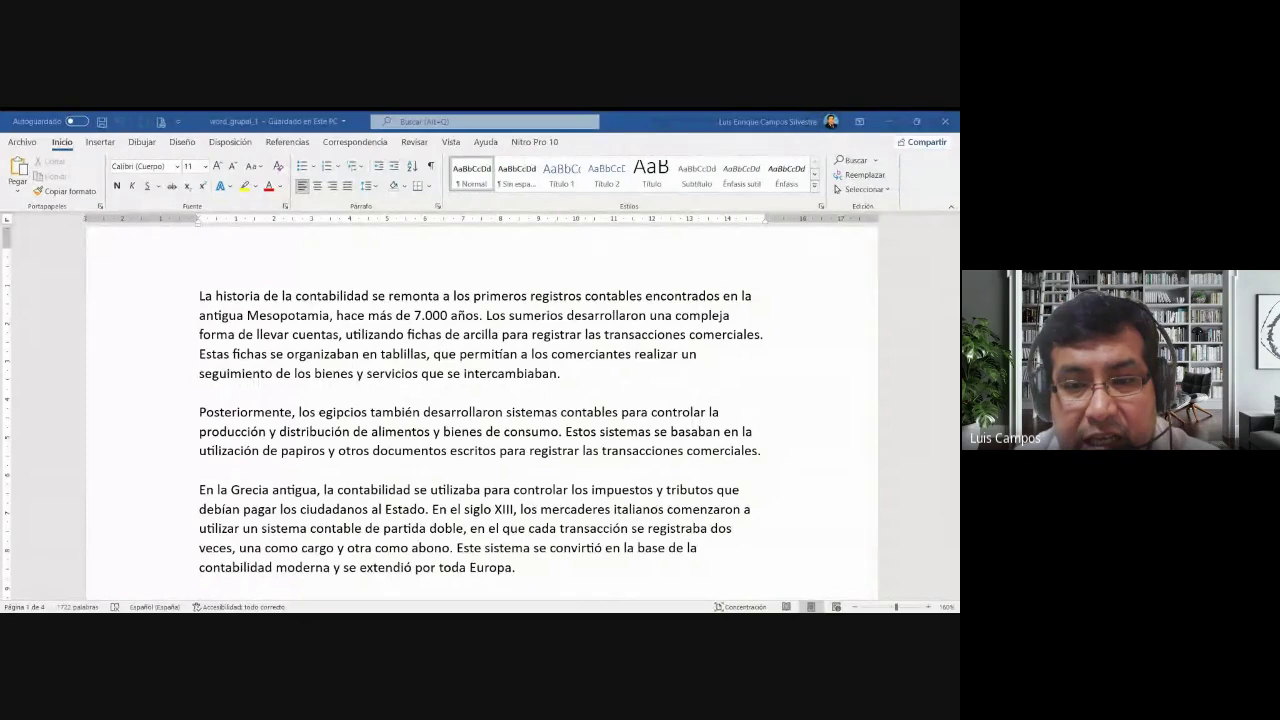
click(434, 354)
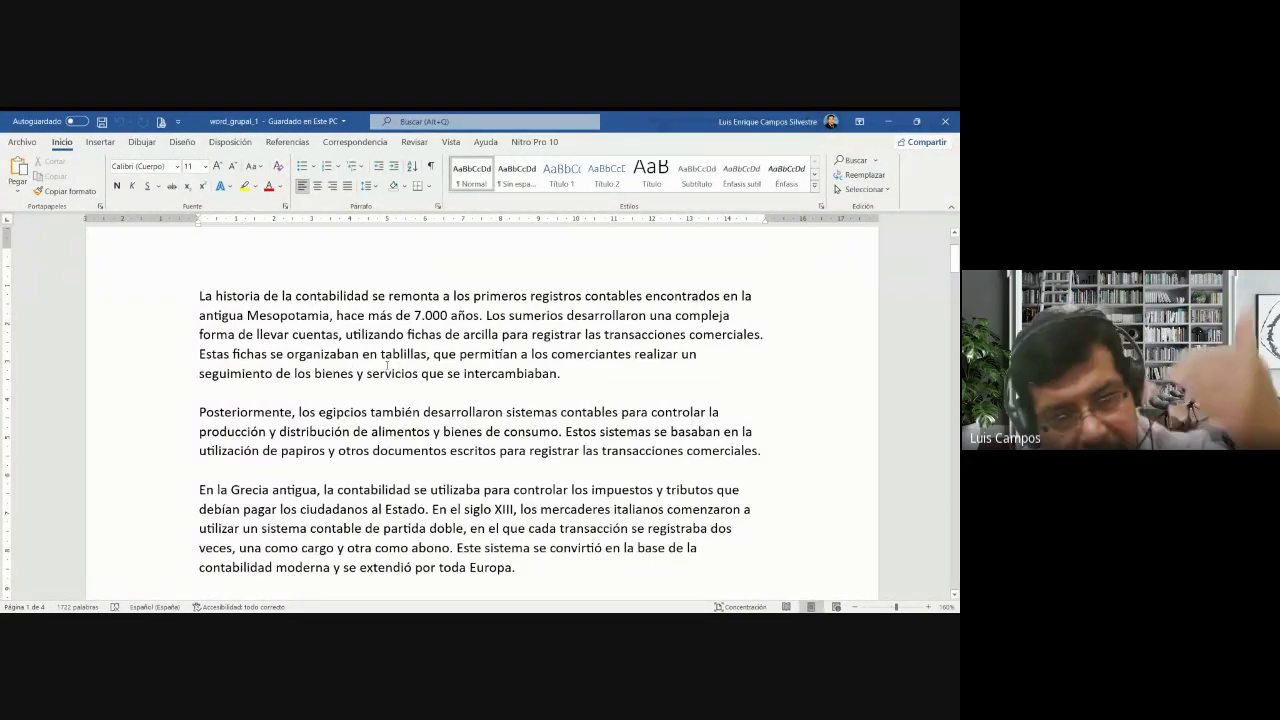
scroll(380, 366, down, 1)
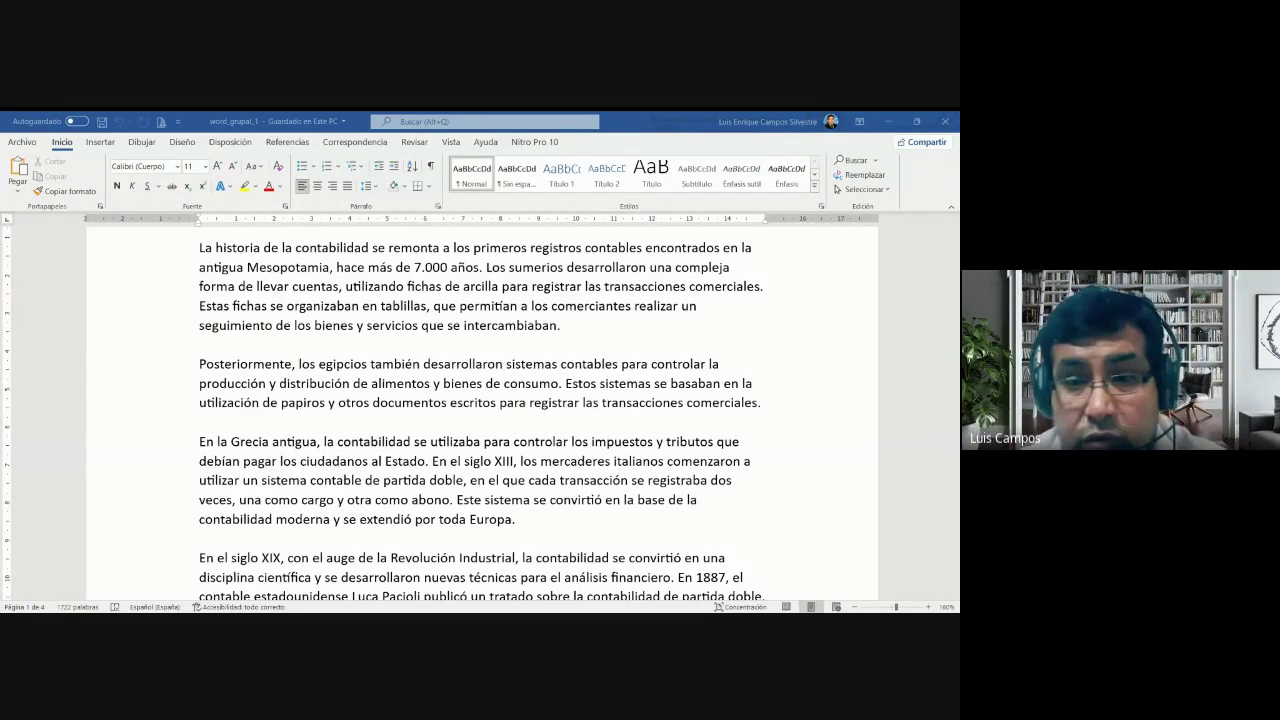
click(434, 305)
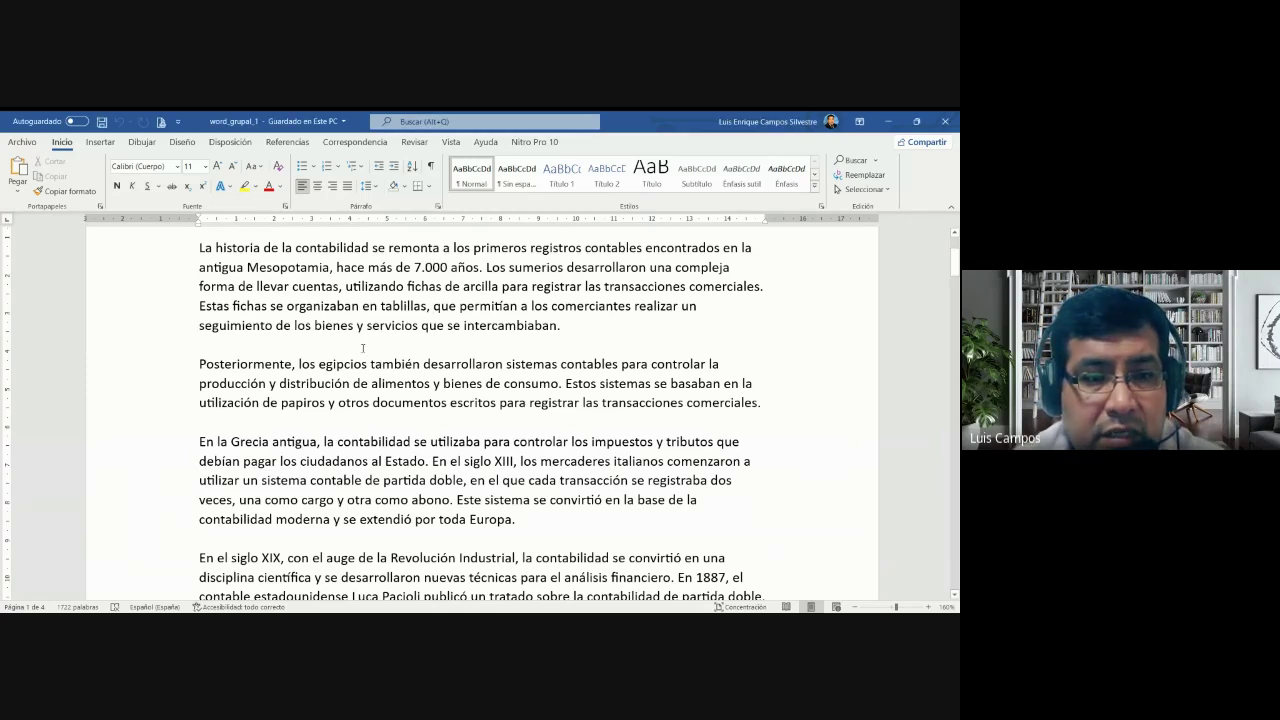
- Examine the start of the section on people who contributed to accounting, selecting its title line and the Fray Luca Paccioli (1445-1514) line
scroll(314, 326, down, 1)
scroll(316, 328, down, 4)
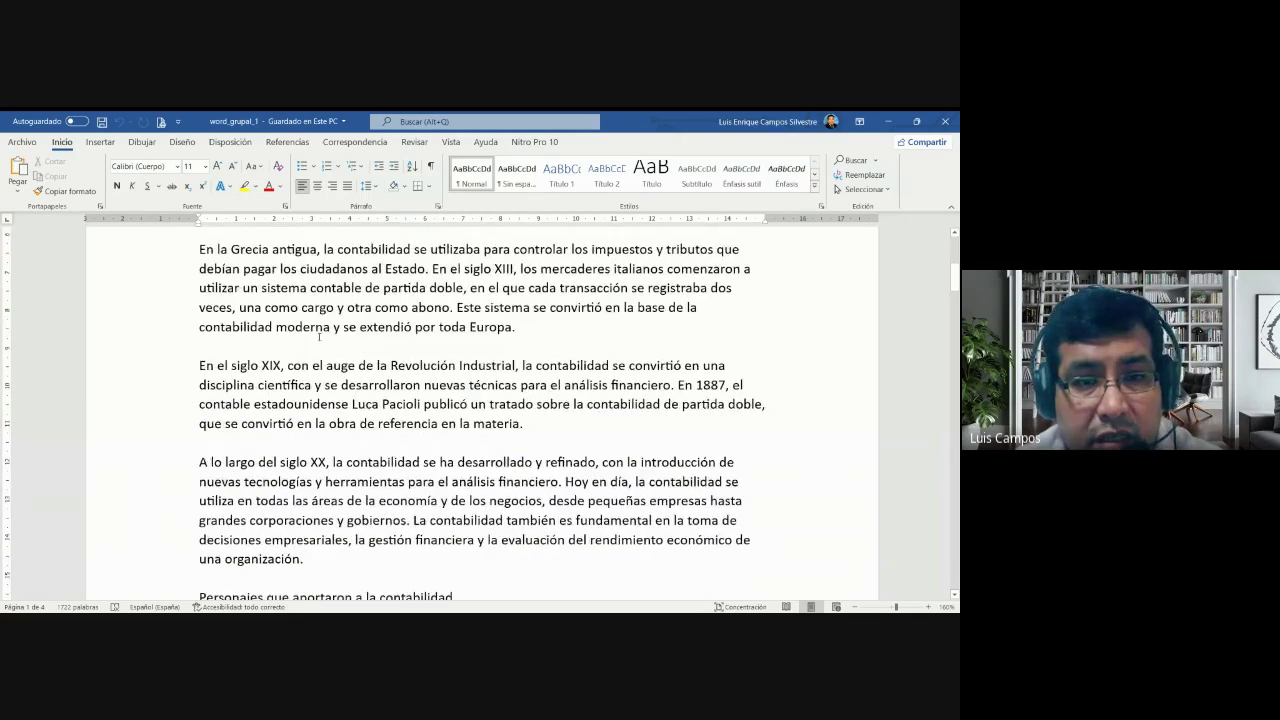
scroll(319, 337, down, 6)
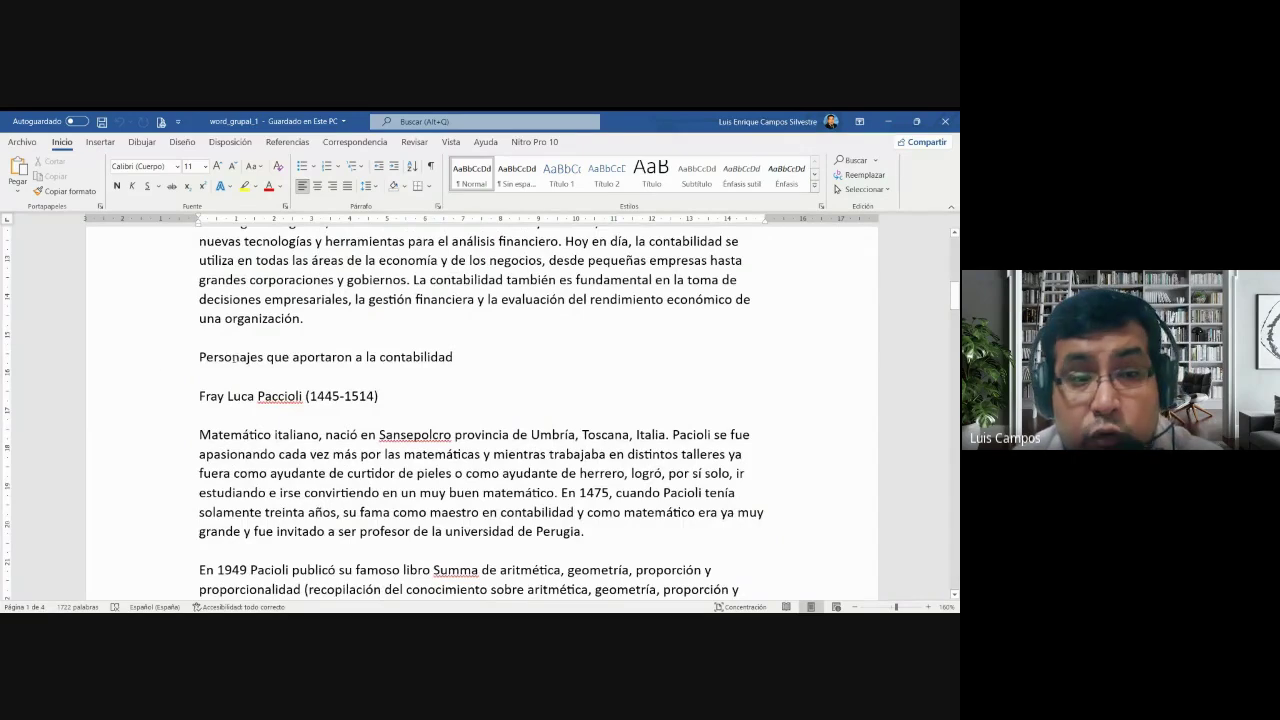
click(155, 366)
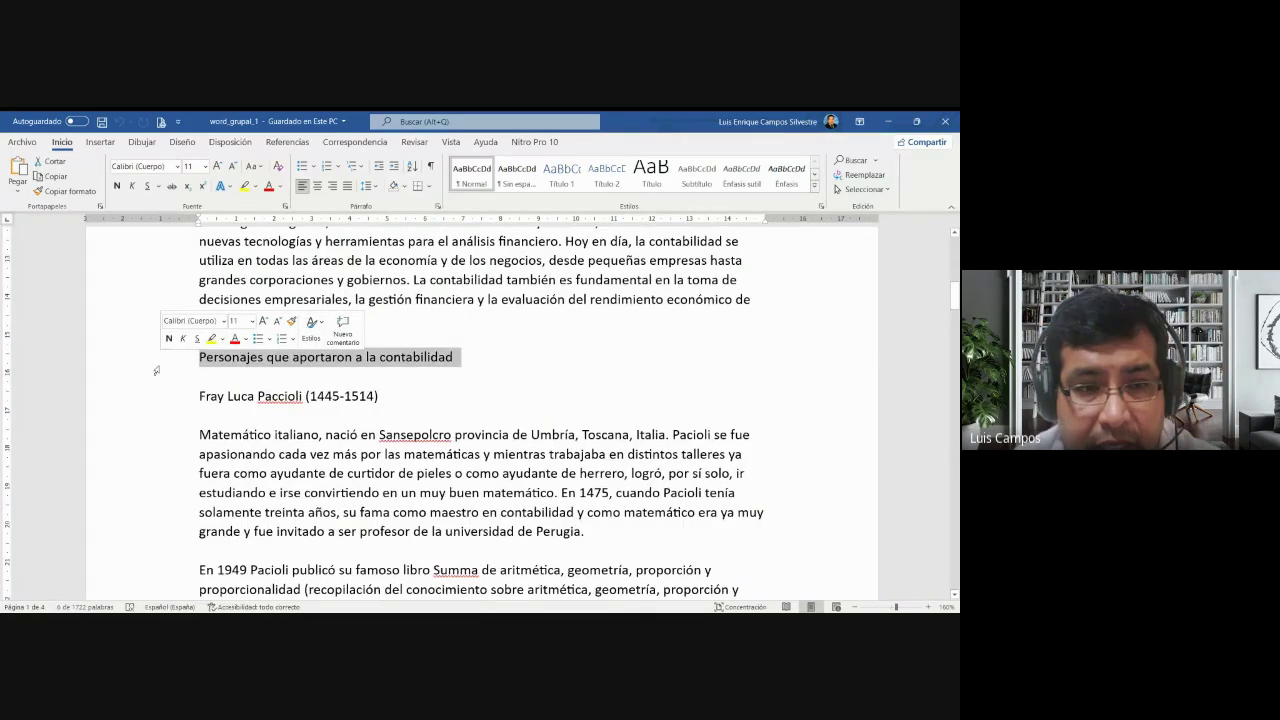
scroll(155, 370, down, 1)
click(155, 350)
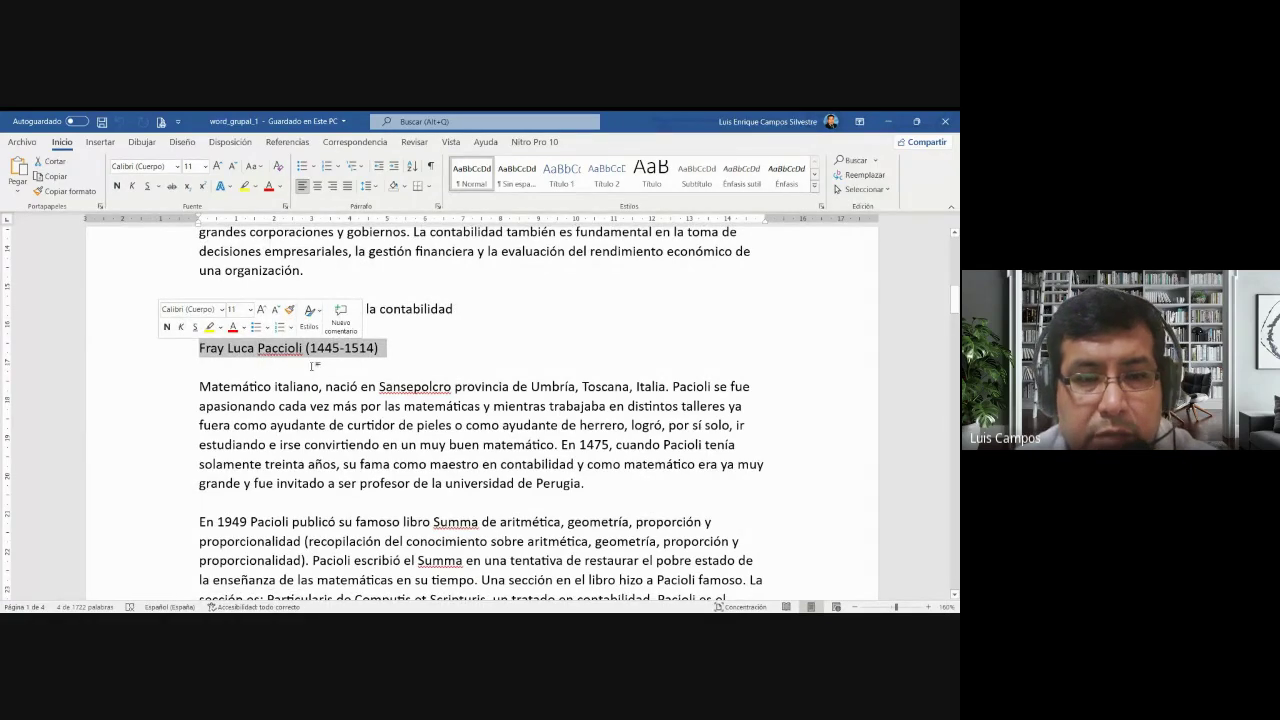
click(227, 355)
- Look through the biographies from Luca Pacioli to Fabio Besta at the document's end, and return to the opening paragraphs
scroll(240, 345, down, 2)
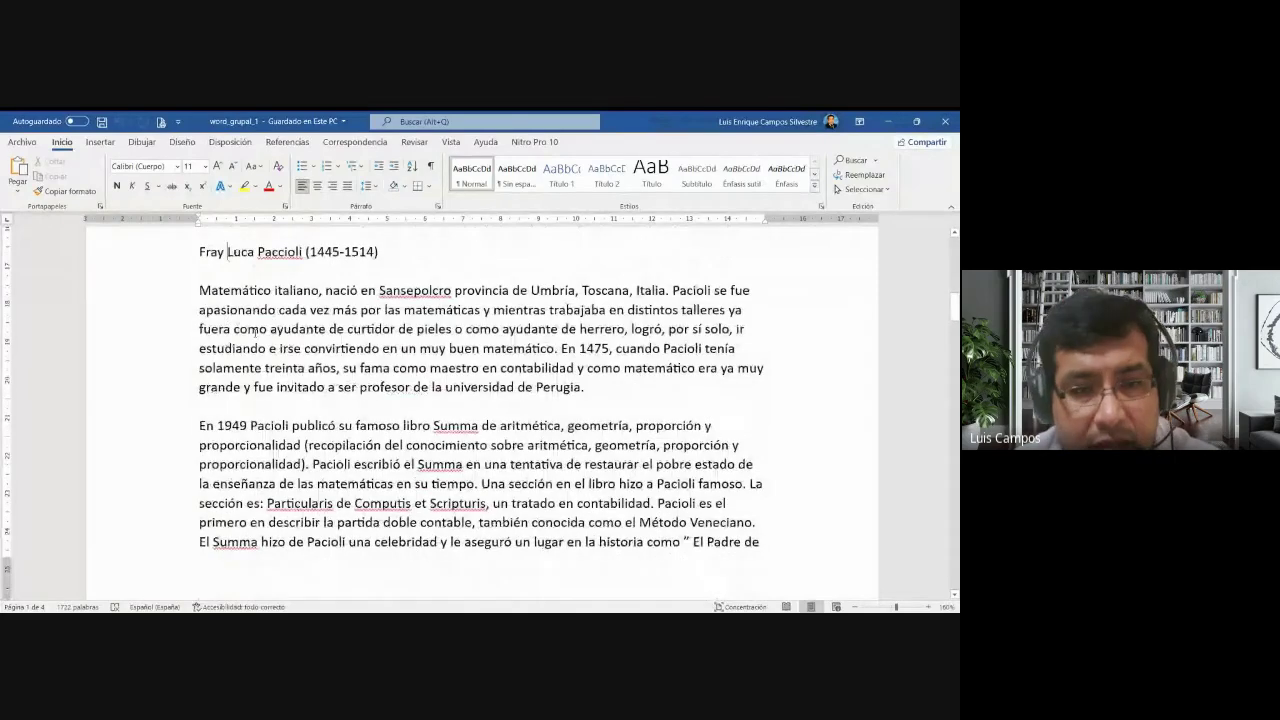
scroll(254, 330, down, 8)
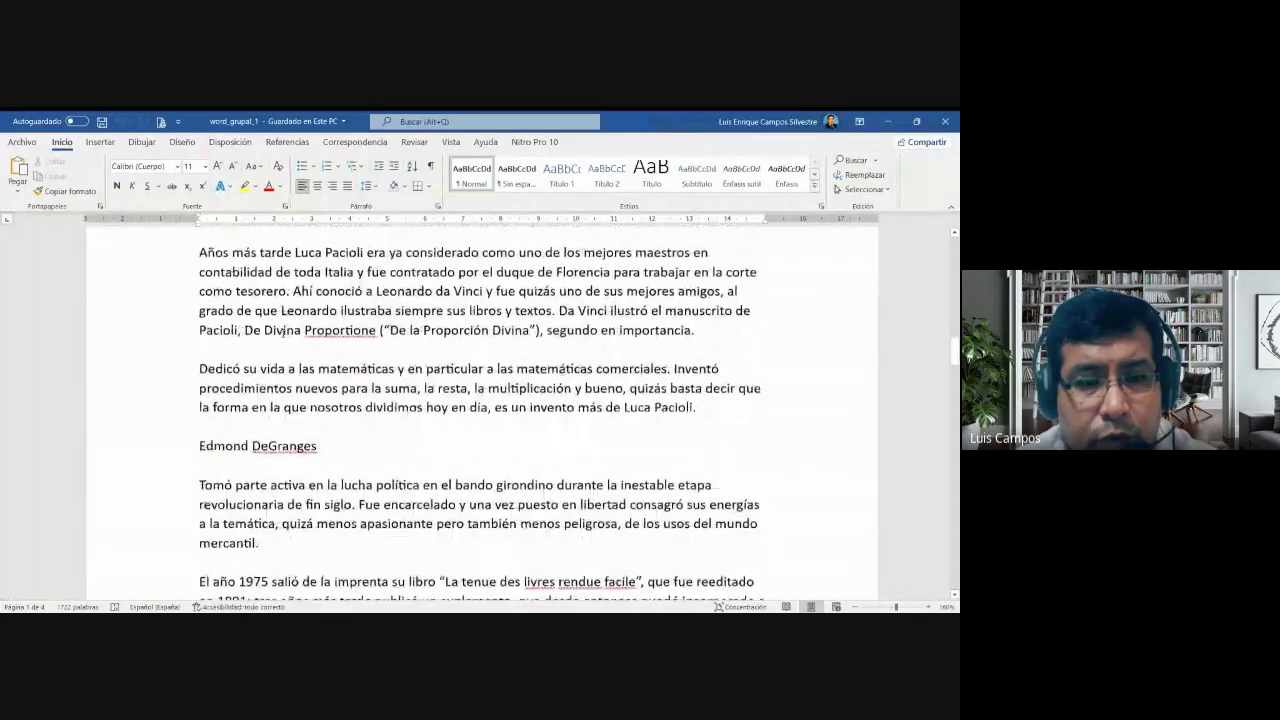
scroll(285, 335, down, 10)
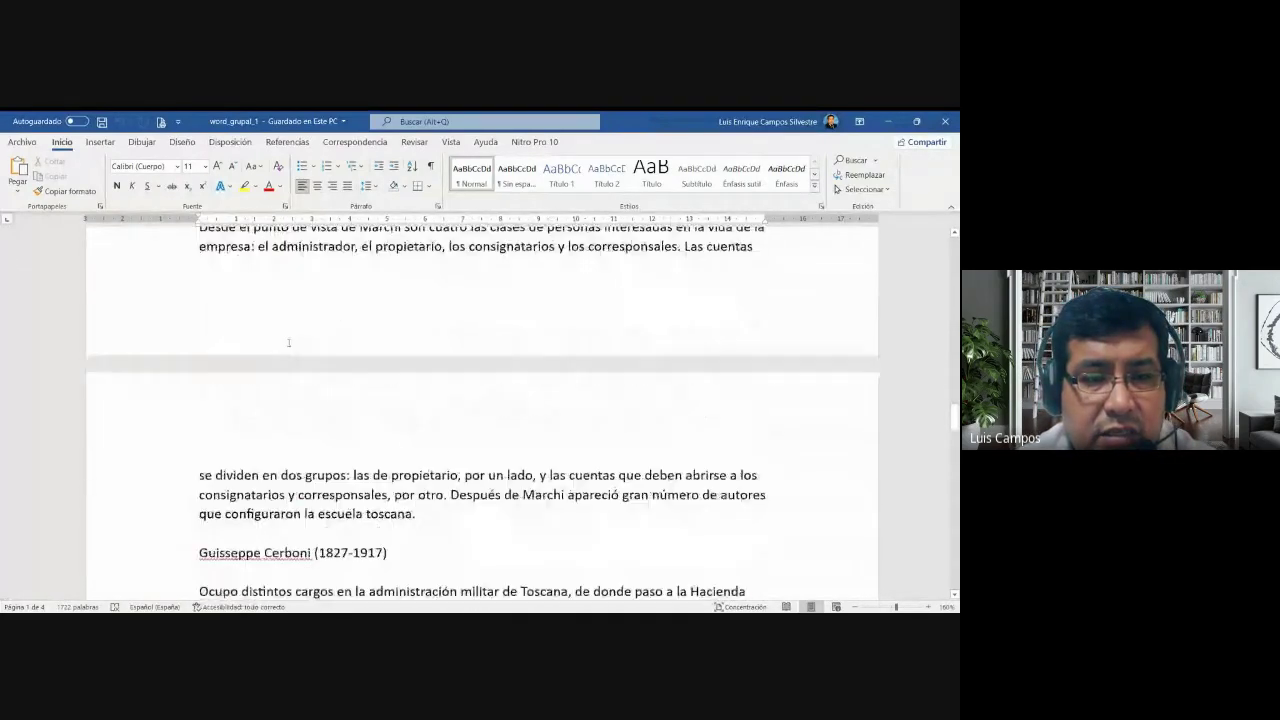
scroll(289, 343, down, 10)
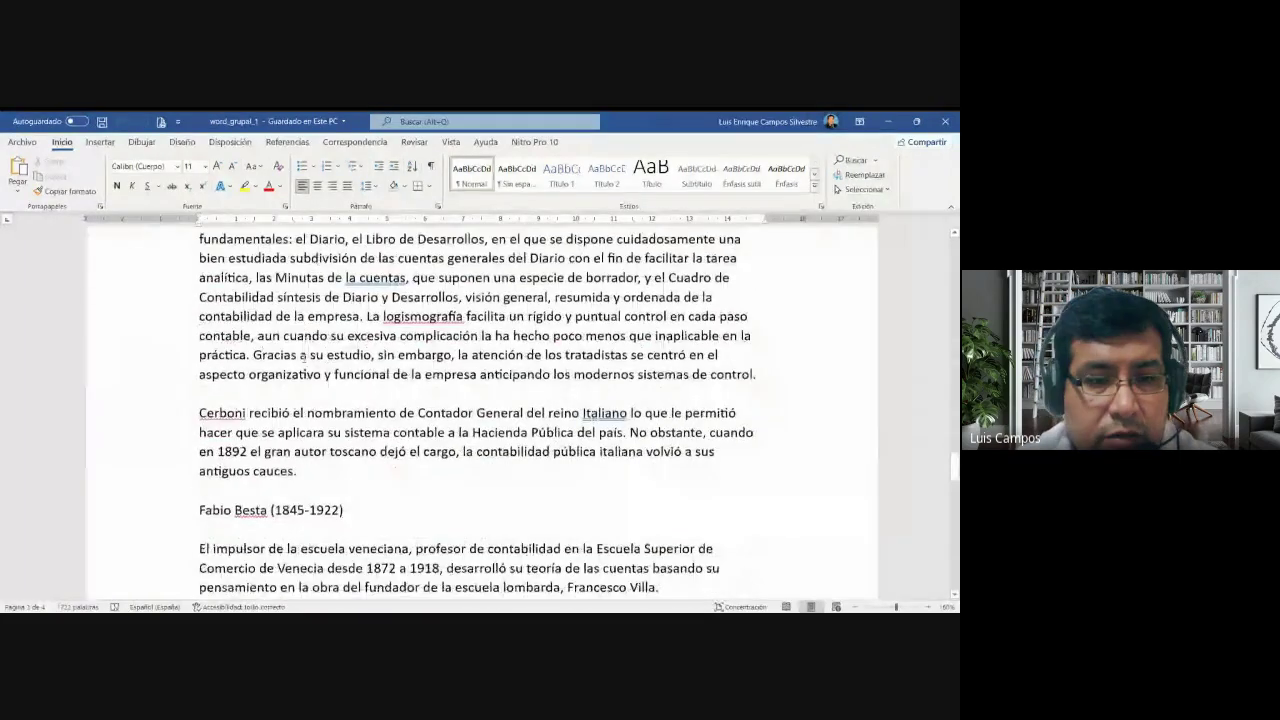
scroll(302, 355, down, 10)
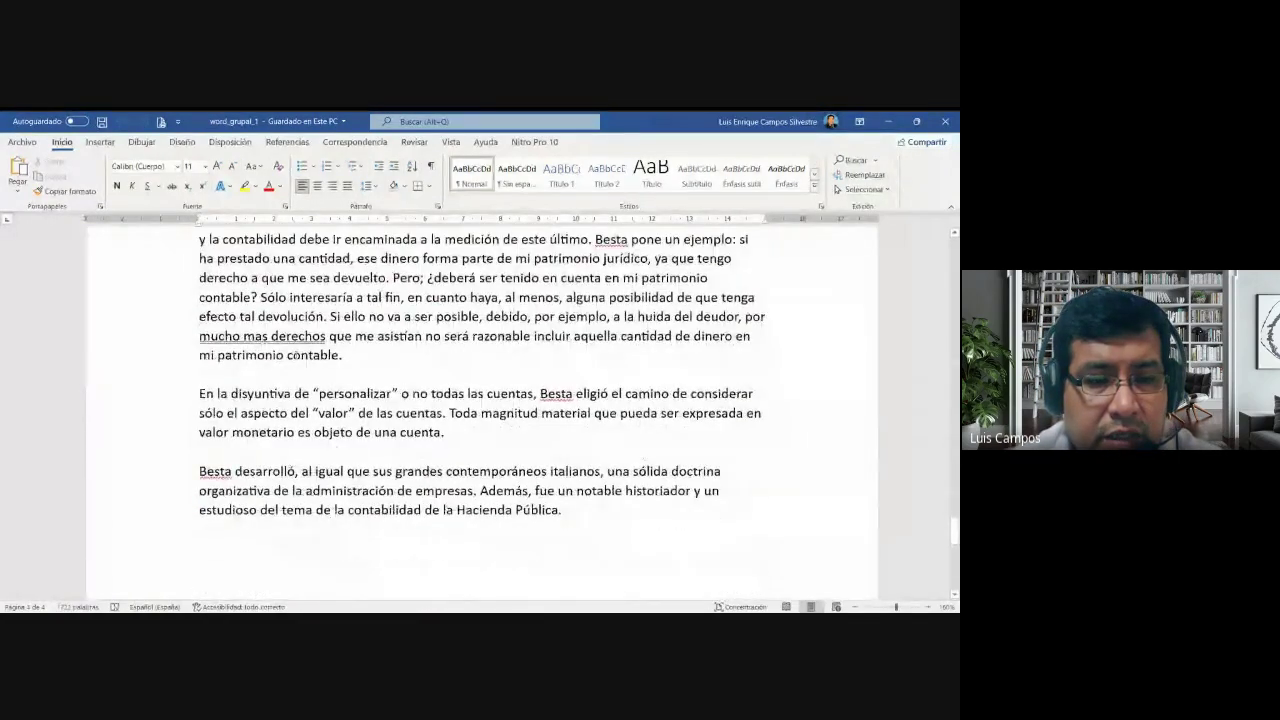
scroll(282, 371, down, 3)
scroll(282, 371, up, 10)
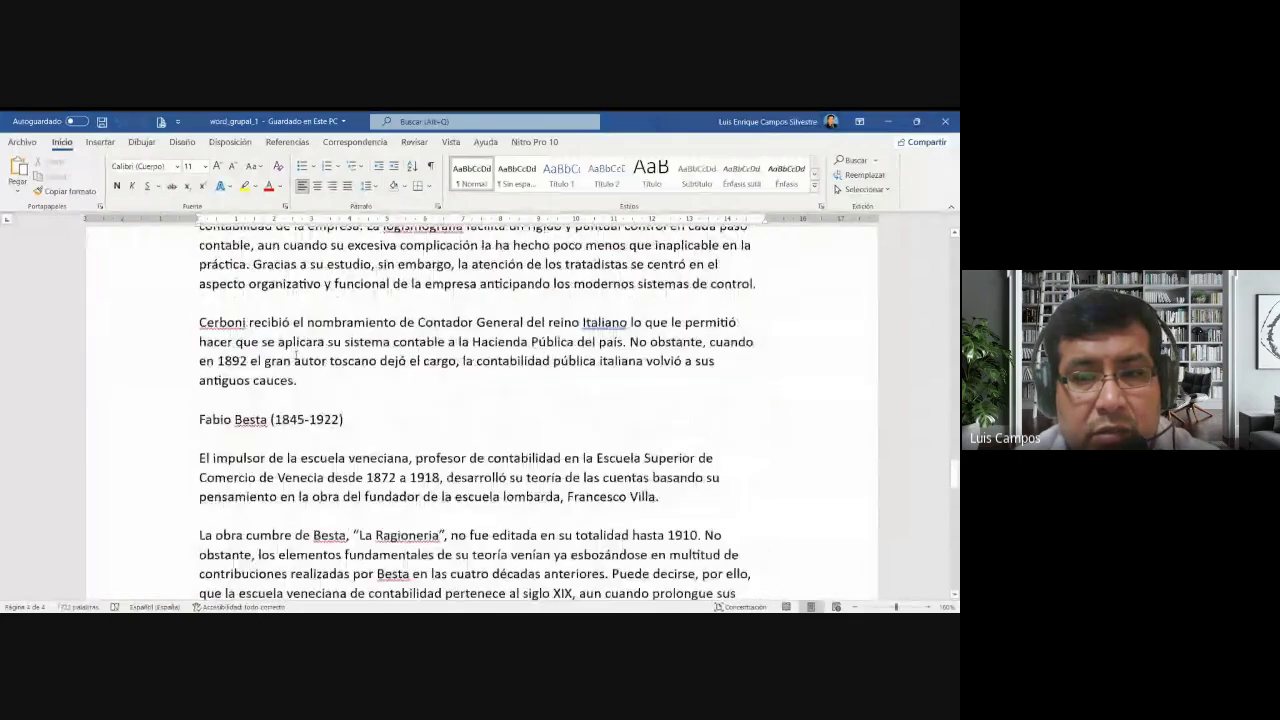
scroll(295, 353, up, 8)
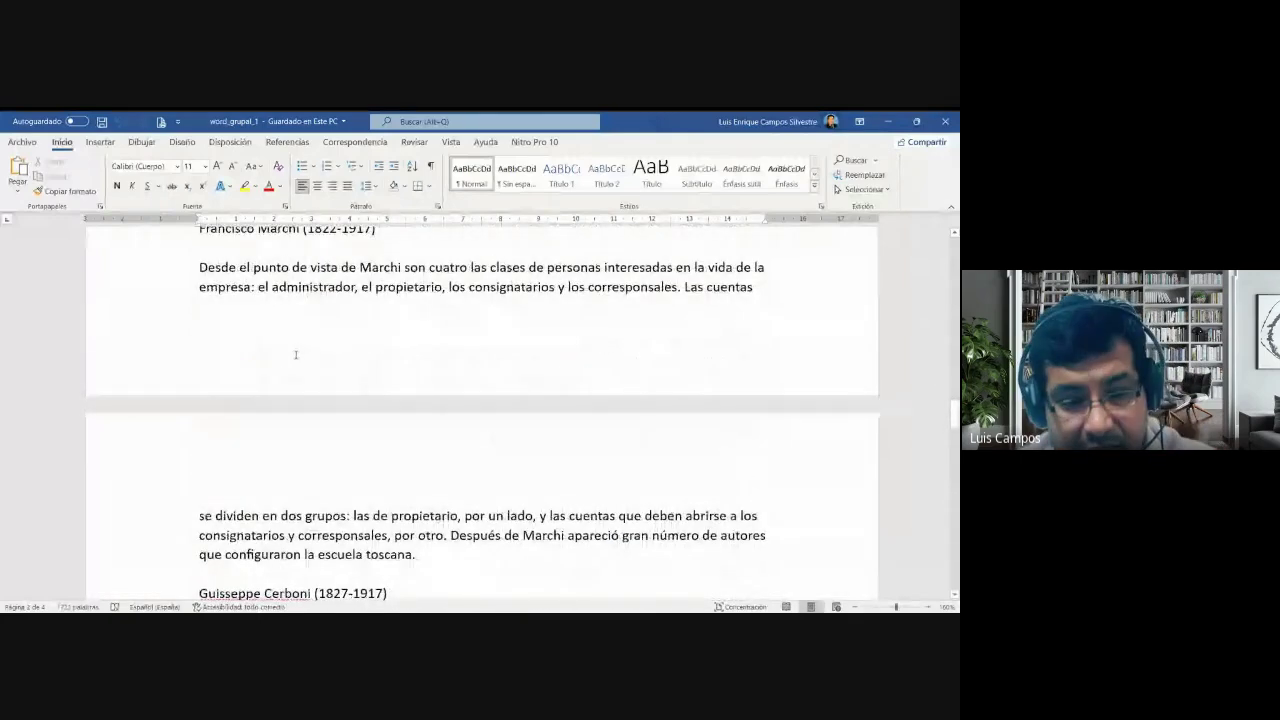
scroll(295, 354, up, 12)
scroll(295, 354, up, 15)
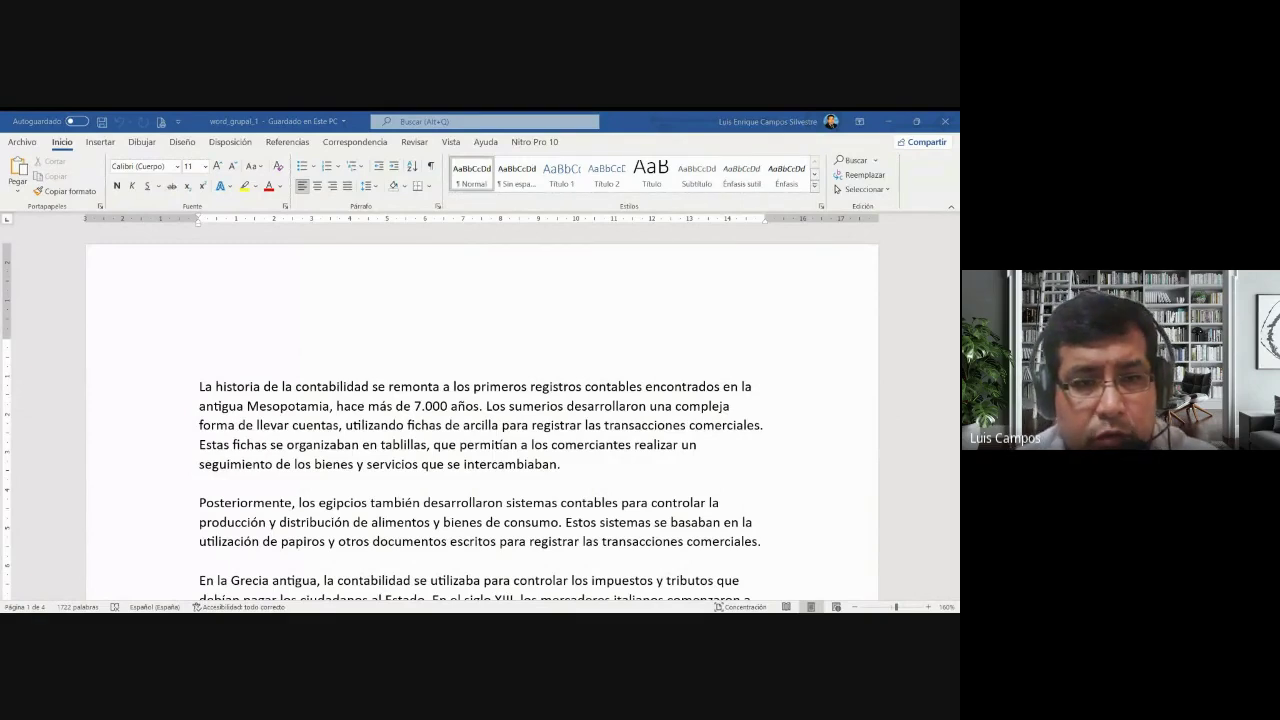
- Look over the commands for inserting, drawing and mail merge, glance at the file start page, and return to the basic formatting commands
click(295, 355)
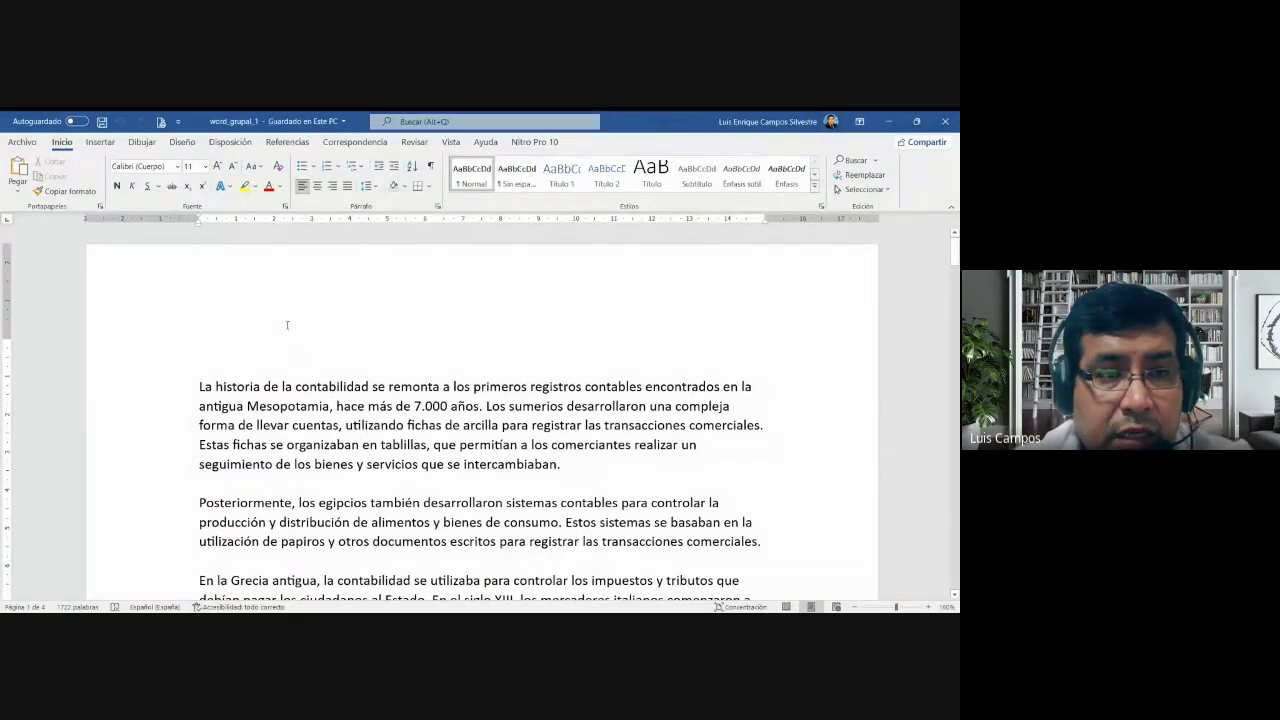
click(102, 145)
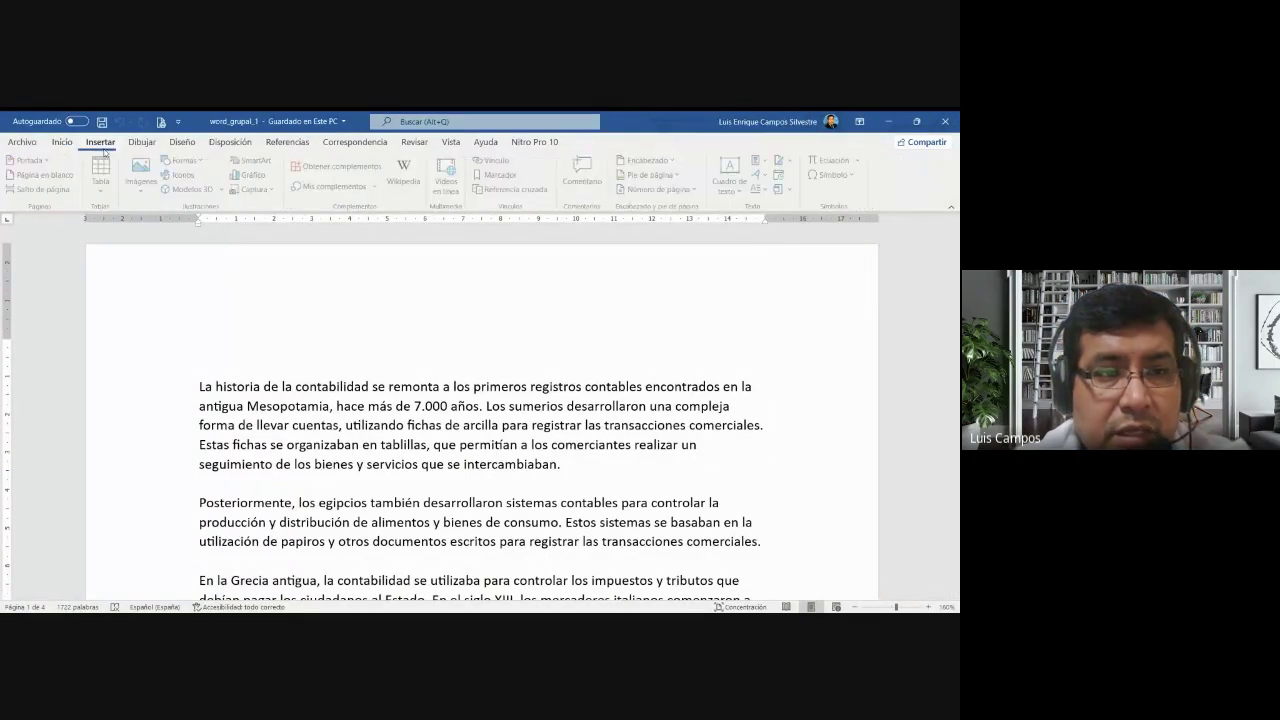
click(141, 145)
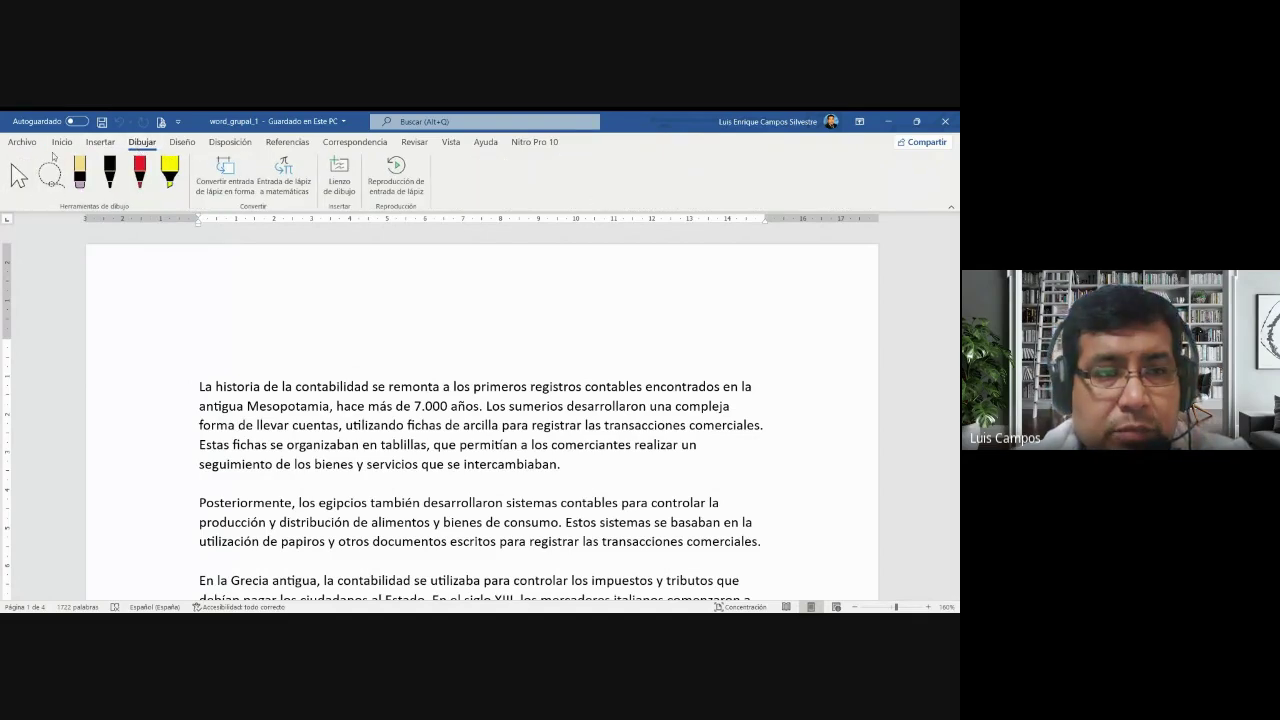
click(62, 145)
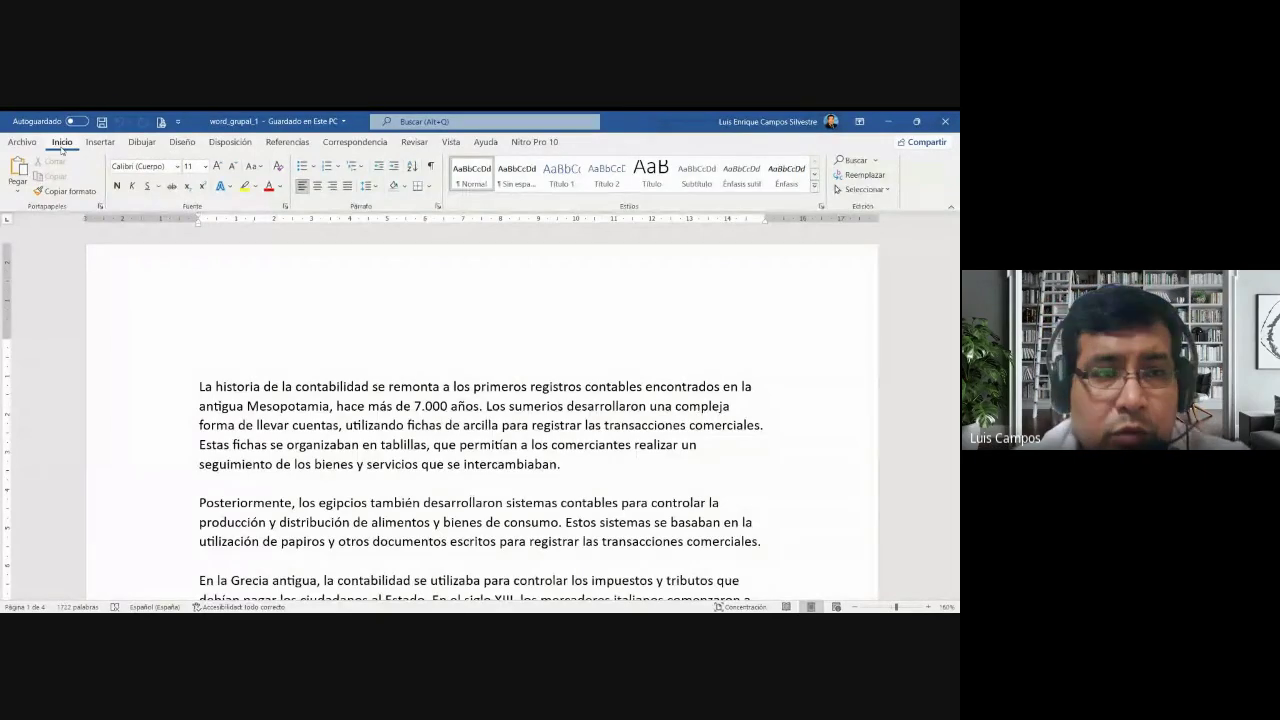
click(142, 142)
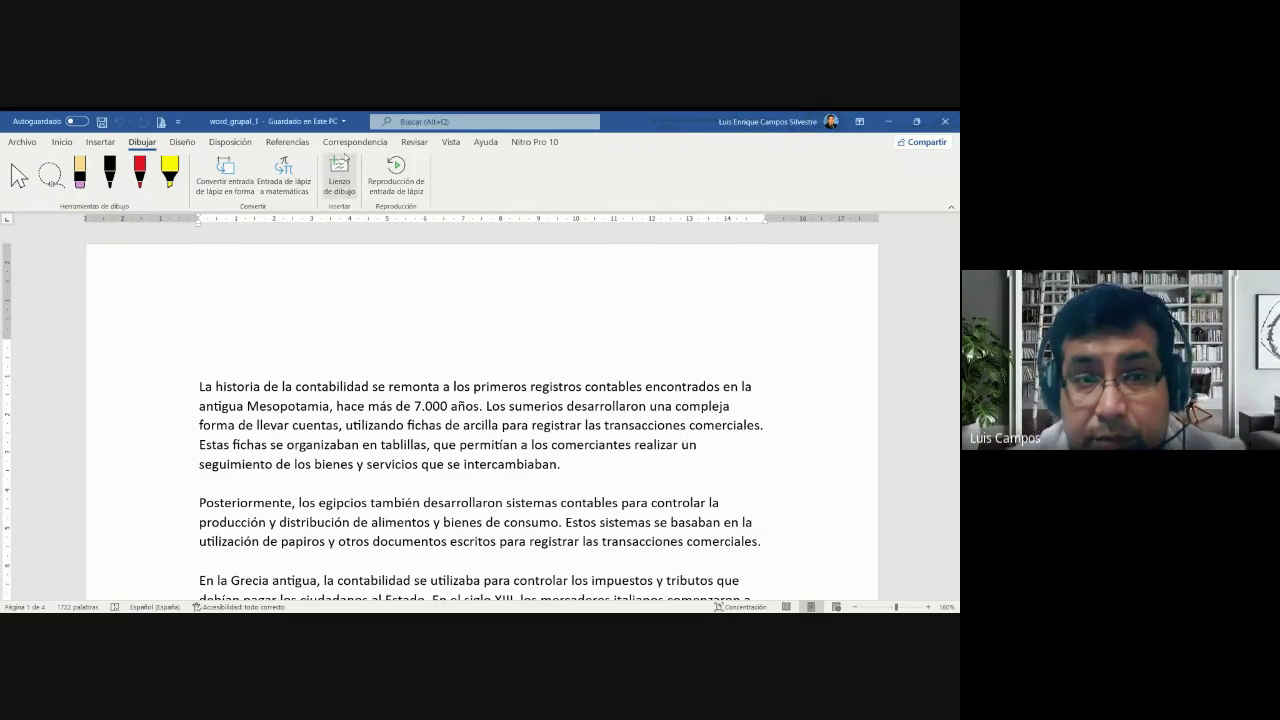
click(347, 143)
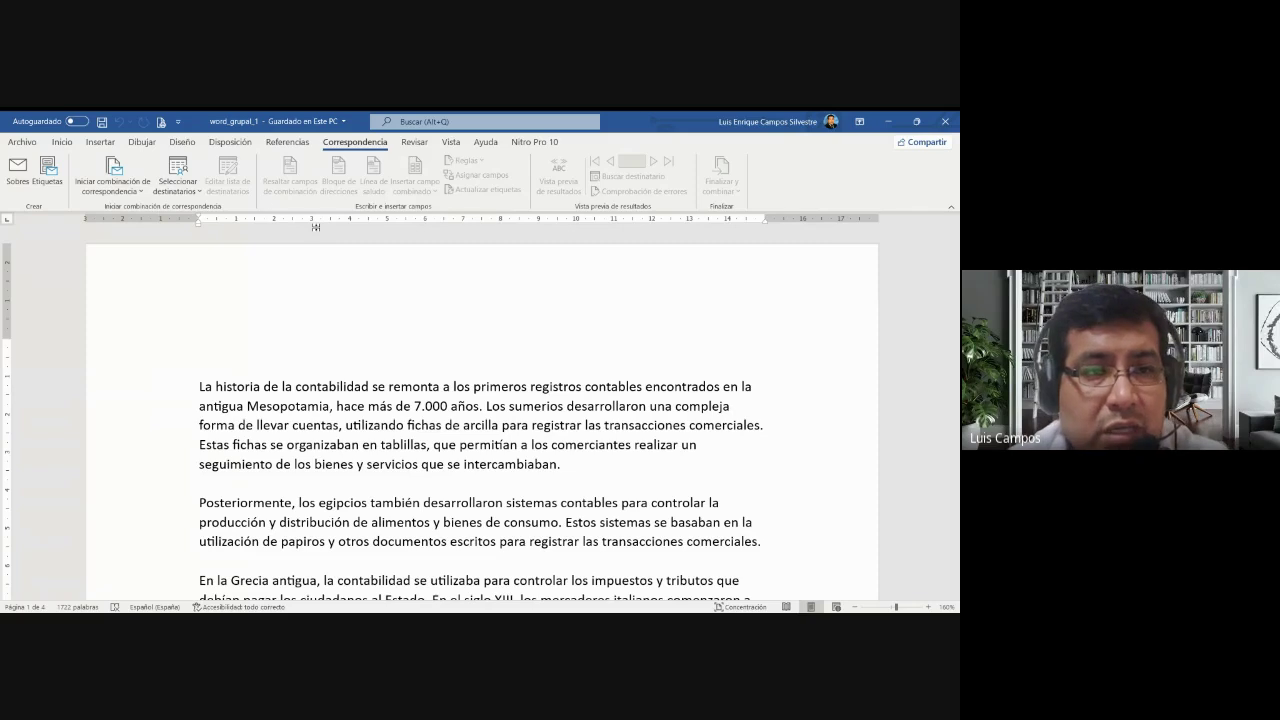
click(24, 142)
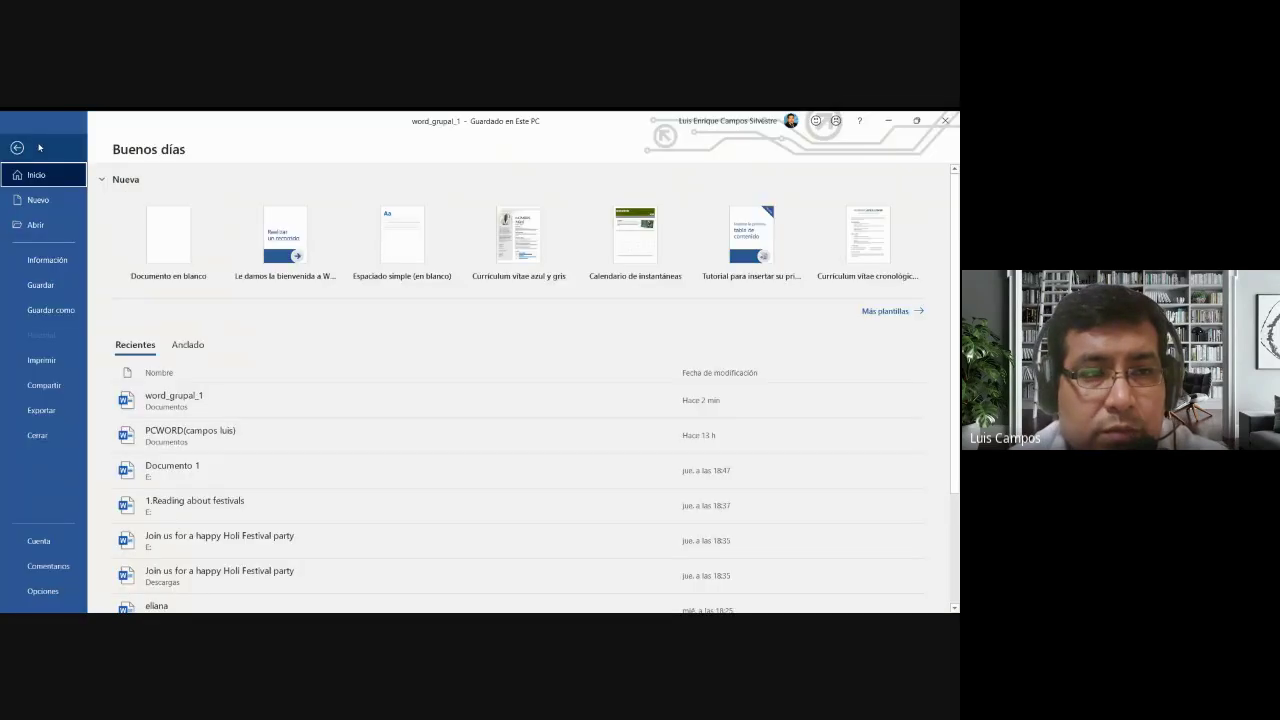
key(Escape)
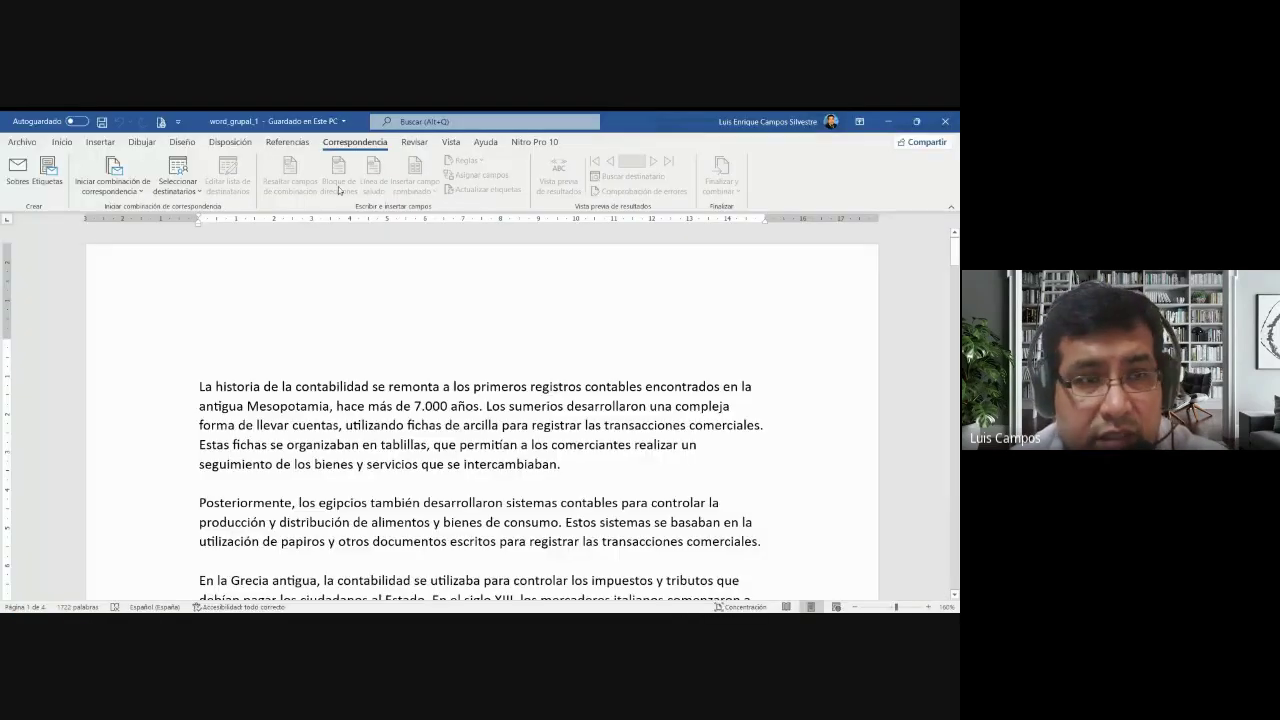
click(64, 144)
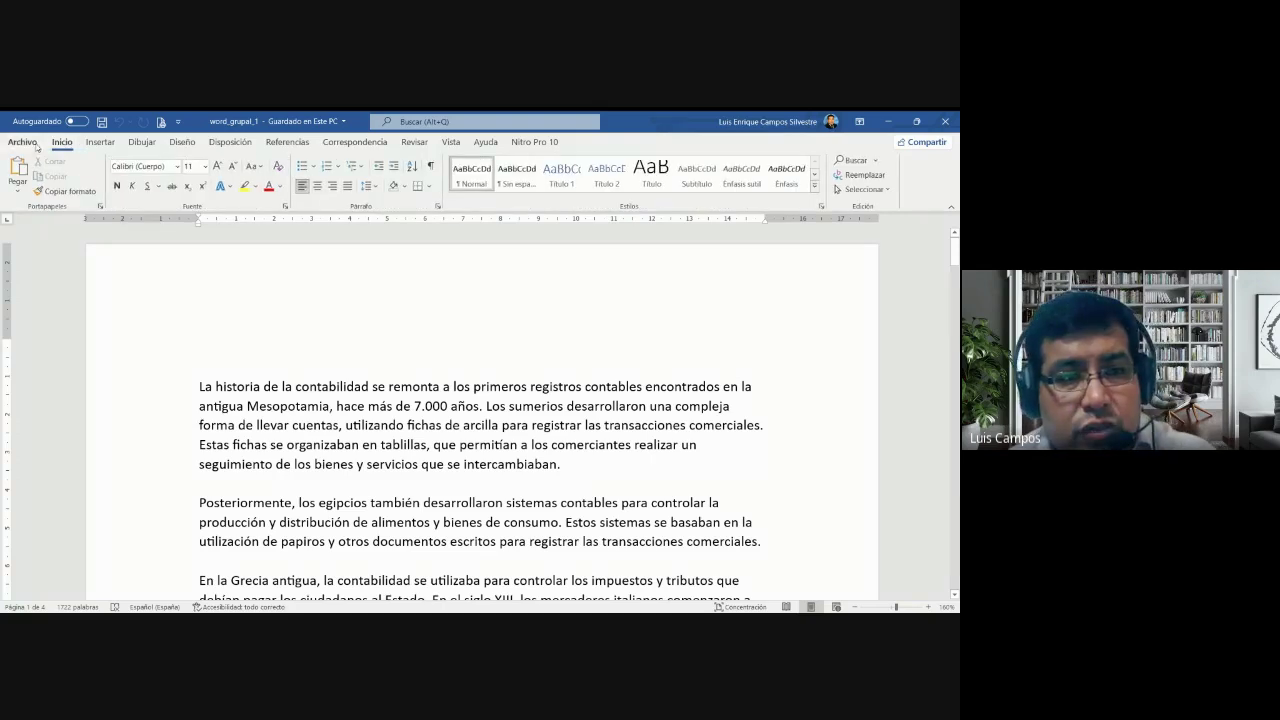
- Examine the Office account page with its product and version information, and return to the document
click(22, 142)
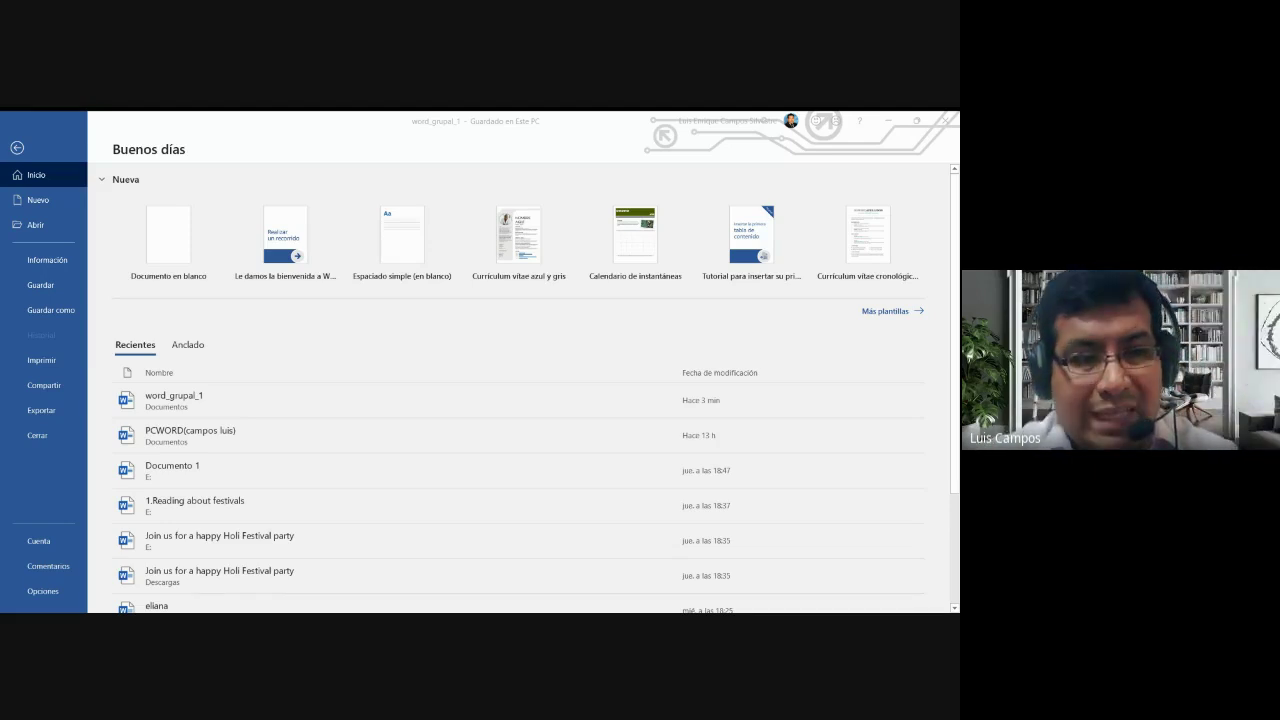
key(alt+Tab)
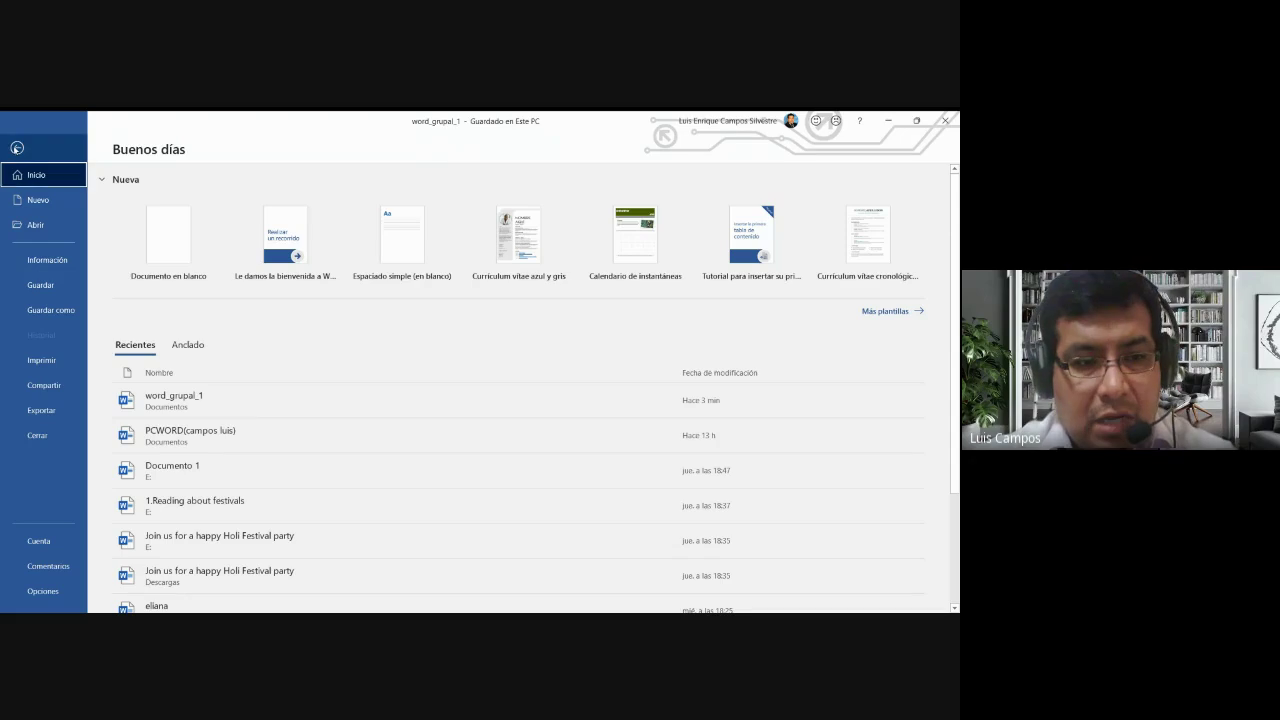
click(36, 541)
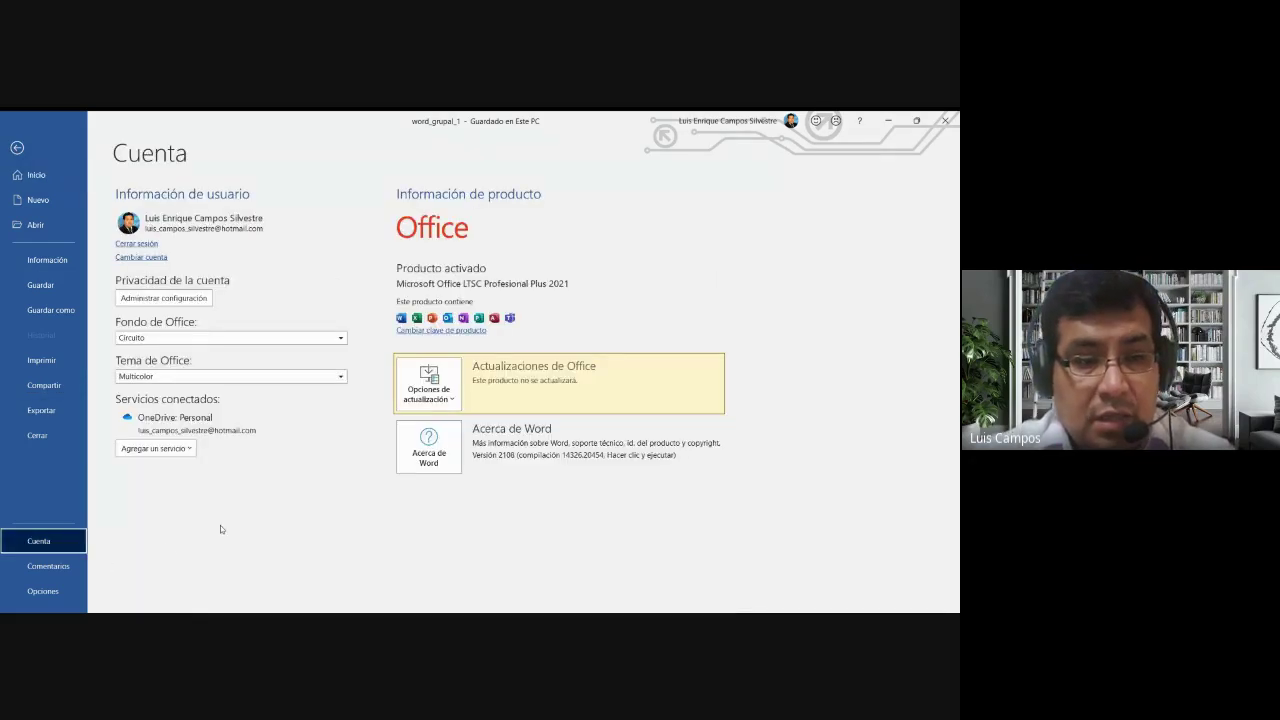
key(alt+Tab)
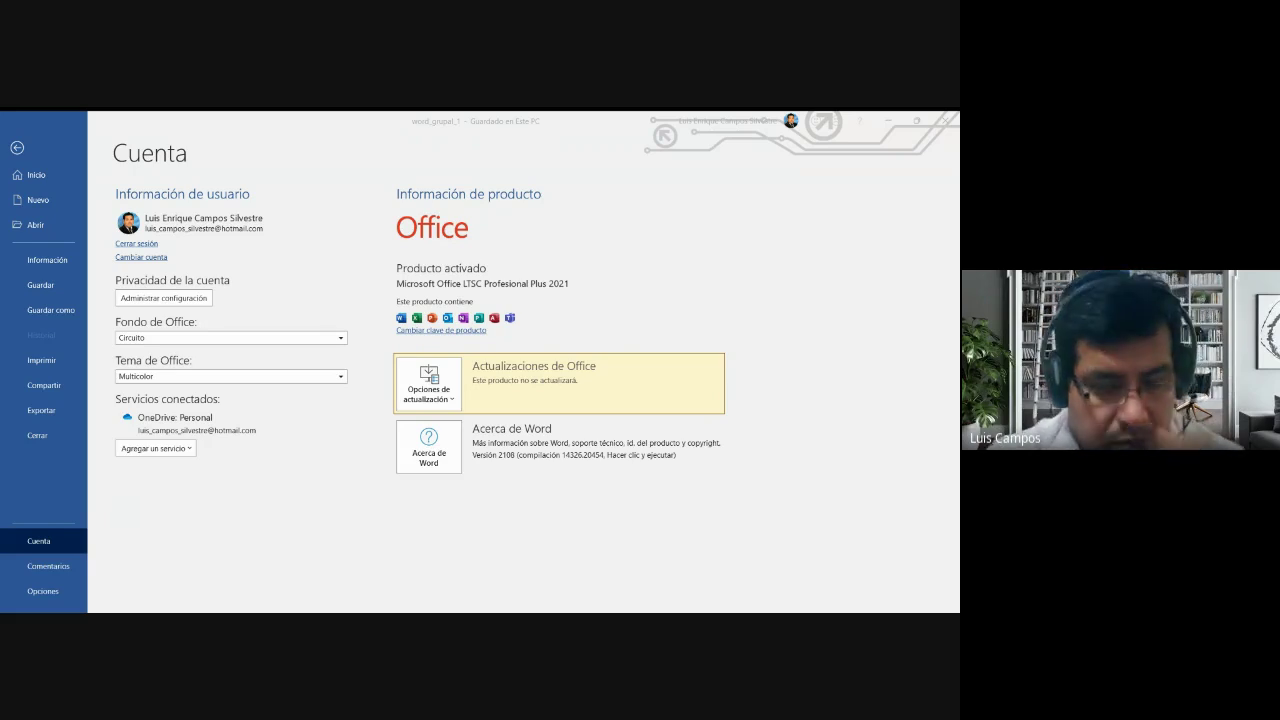
click(80, 550)
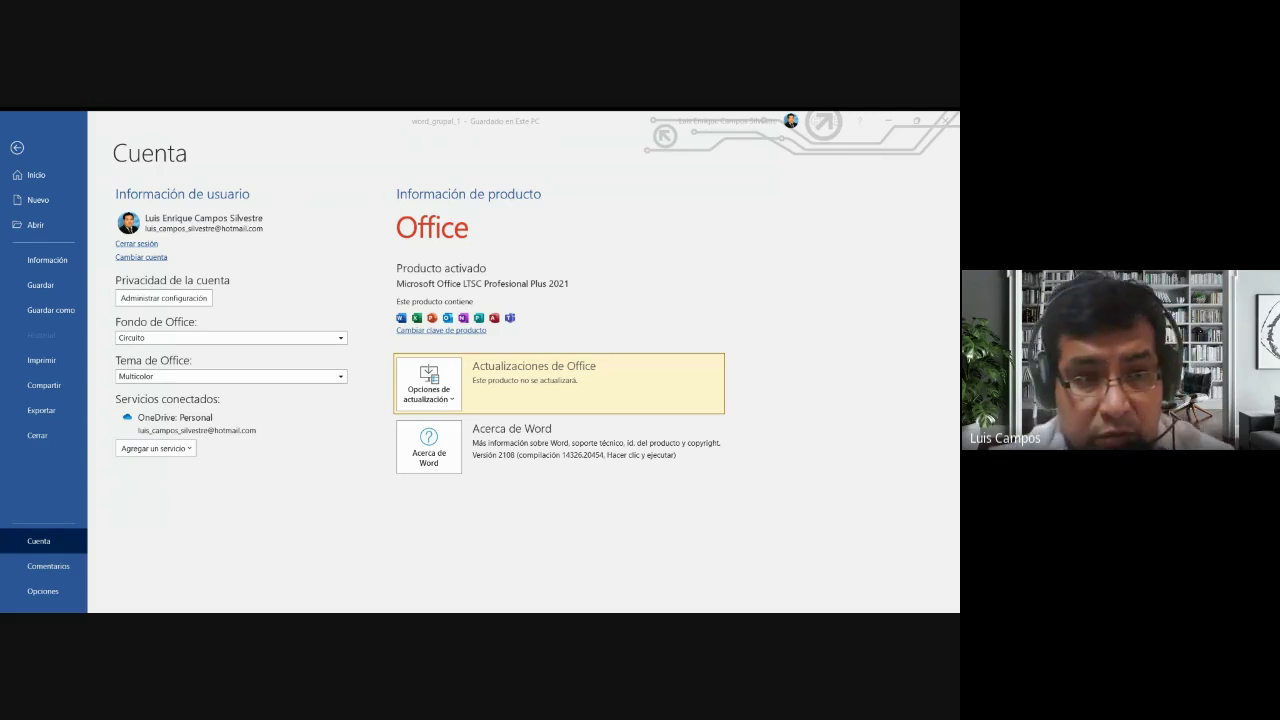
key(alt+Tab)
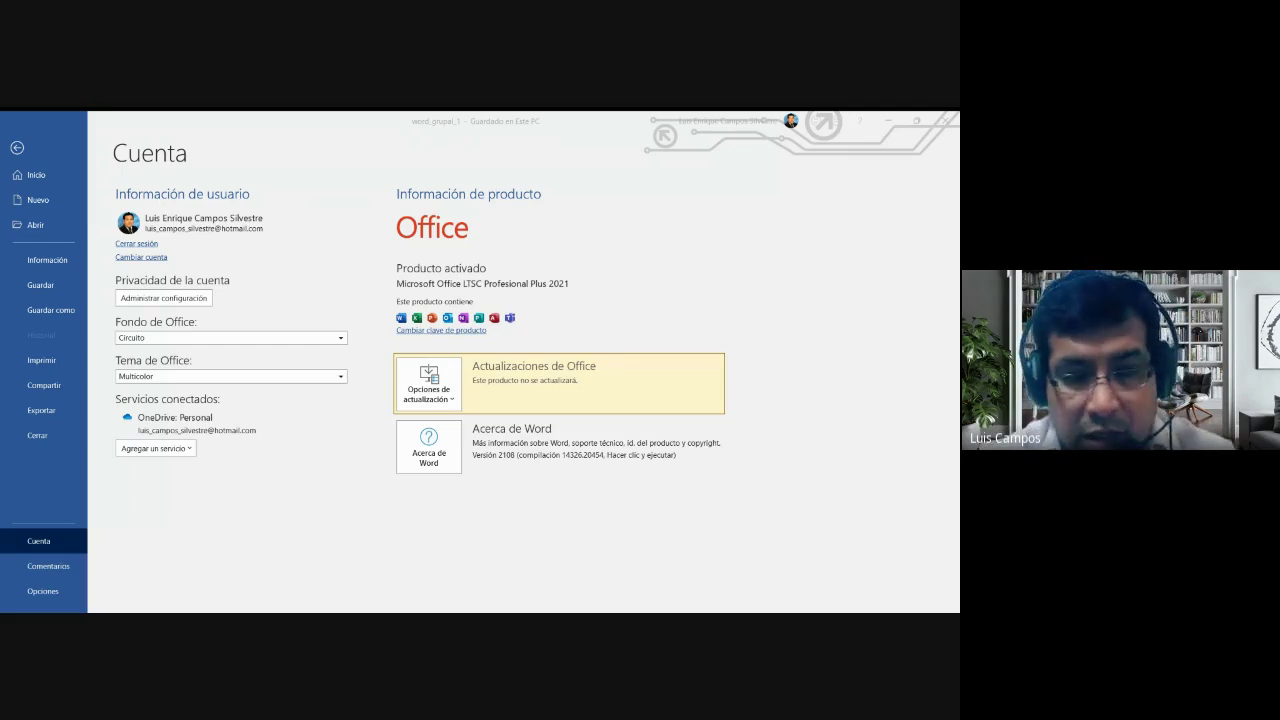
key(alt+Tab)
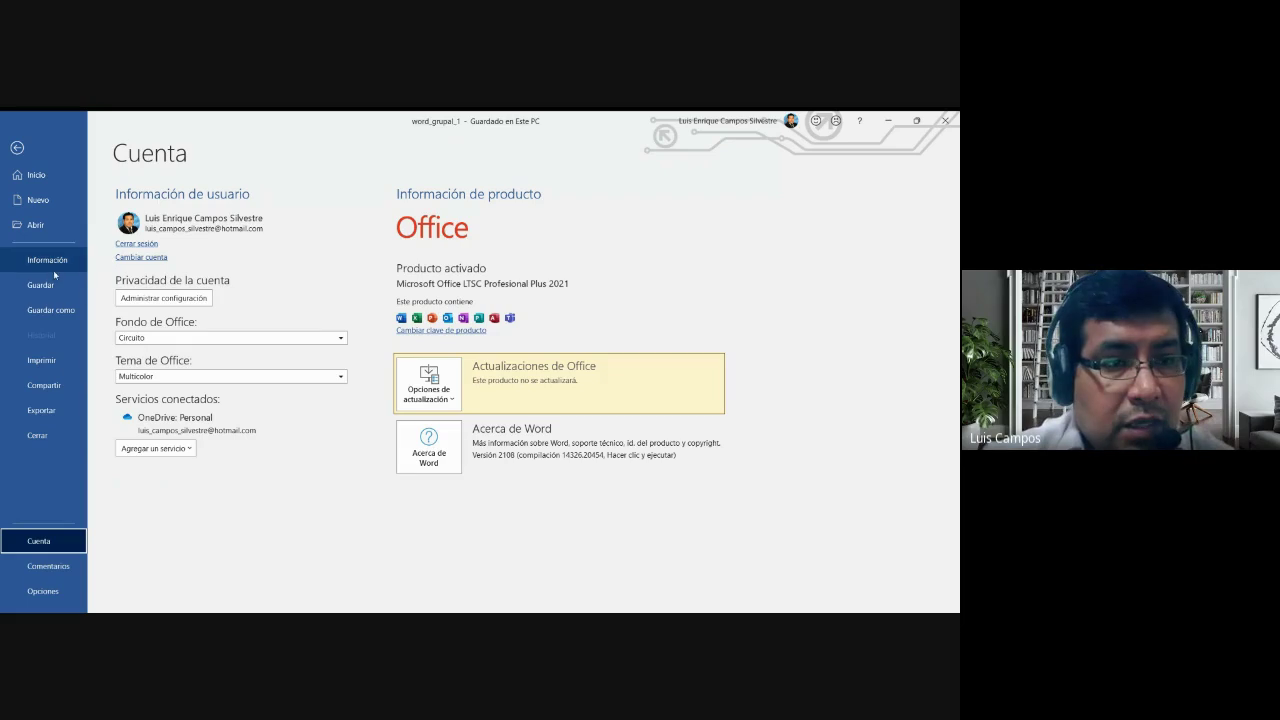
click(18, 150)
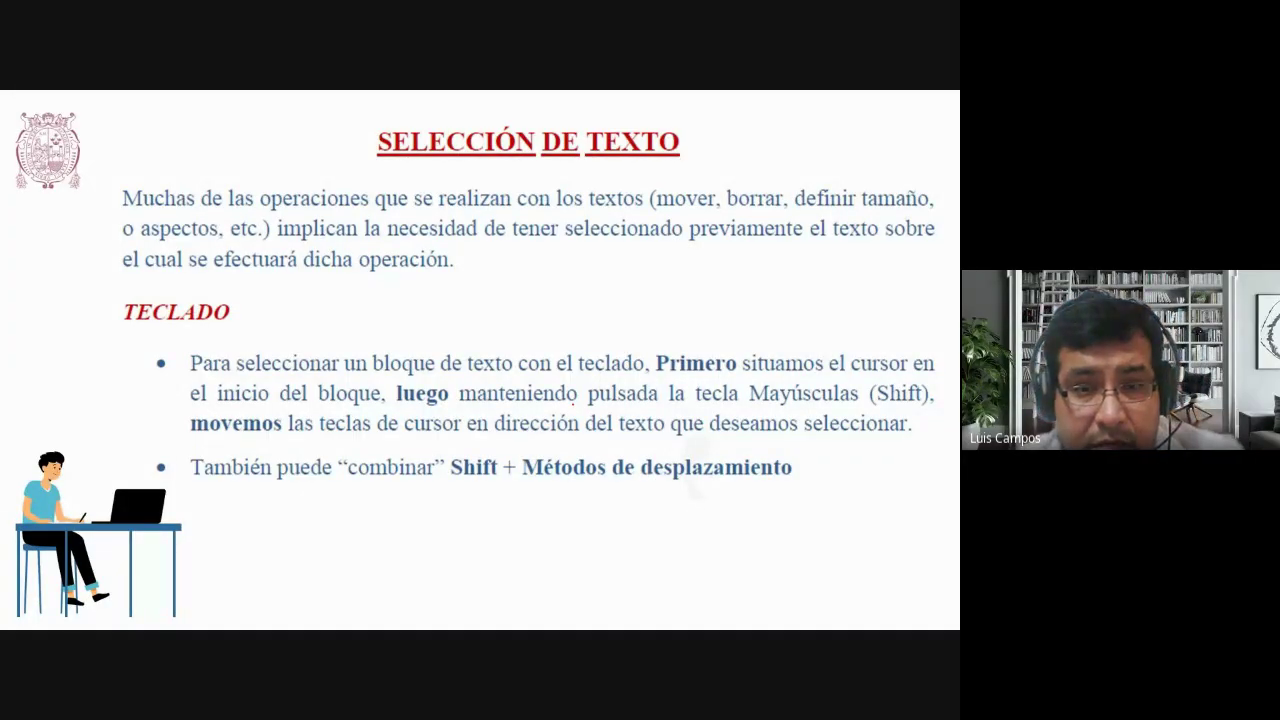
- Underline the TECLADO heading with the pen on the text selection slide and advance to the MOUSE selection table
drag(120, 325, 237, 333)
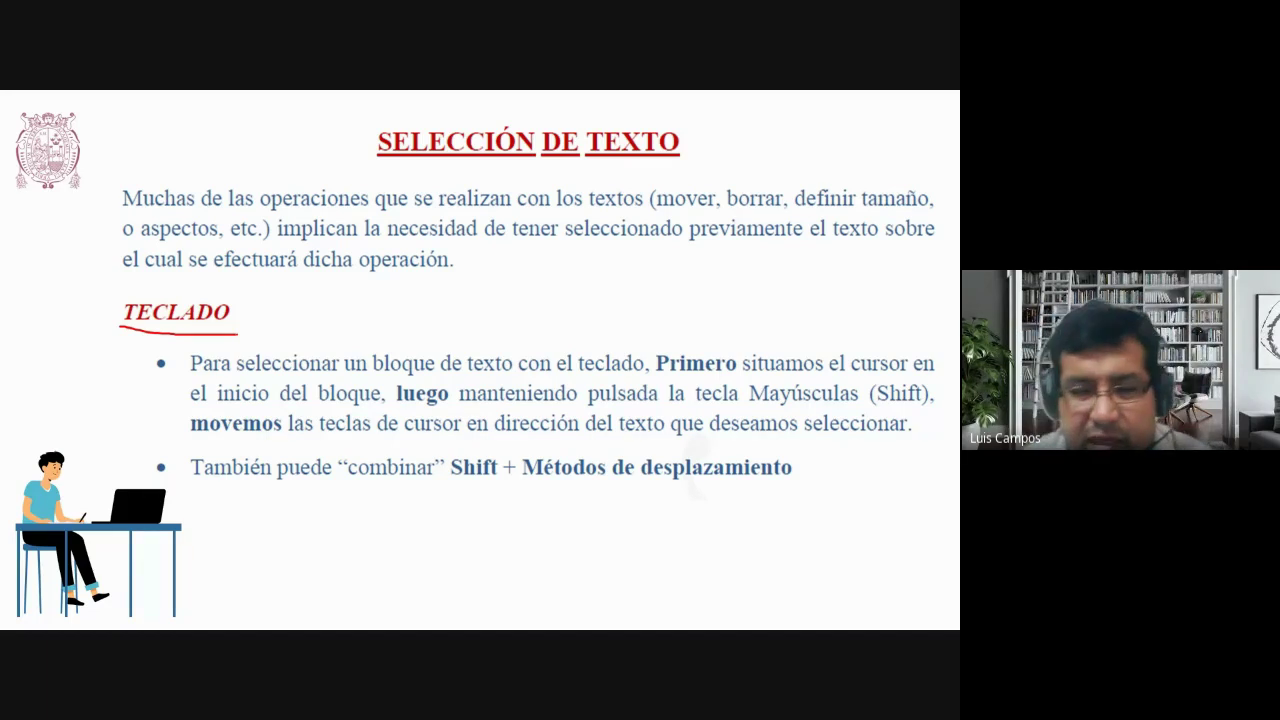
key(Right)
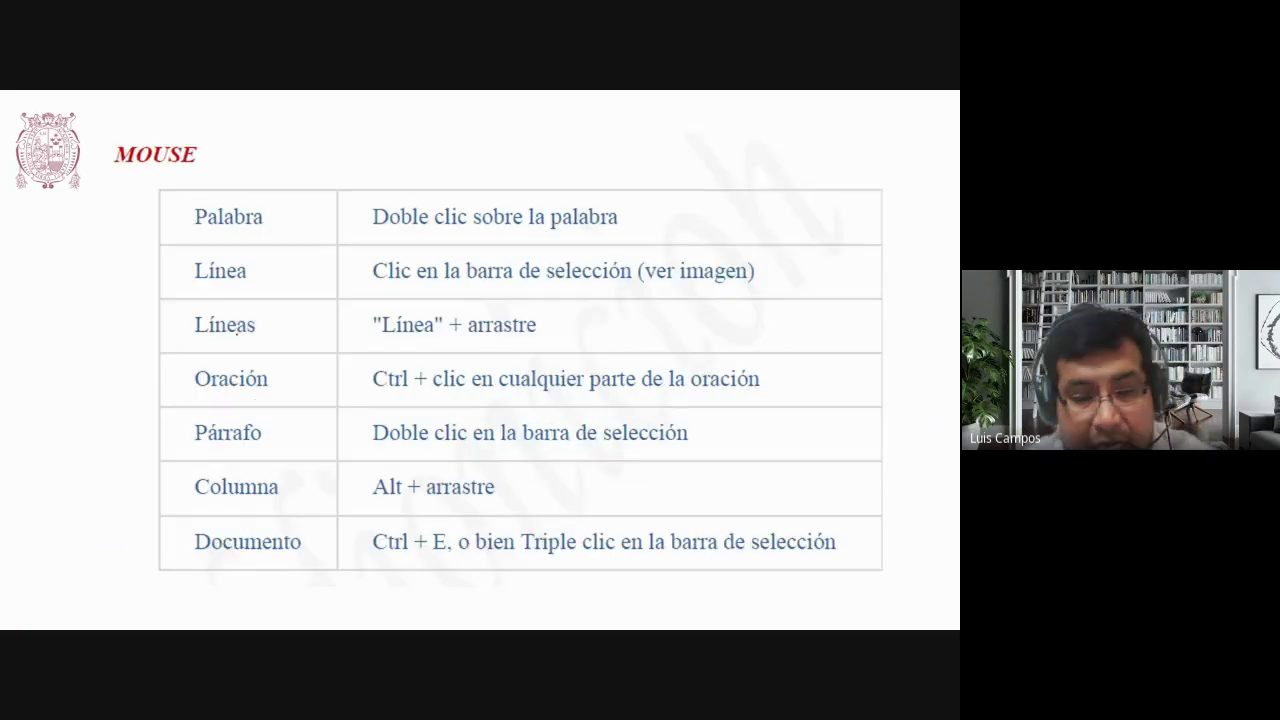
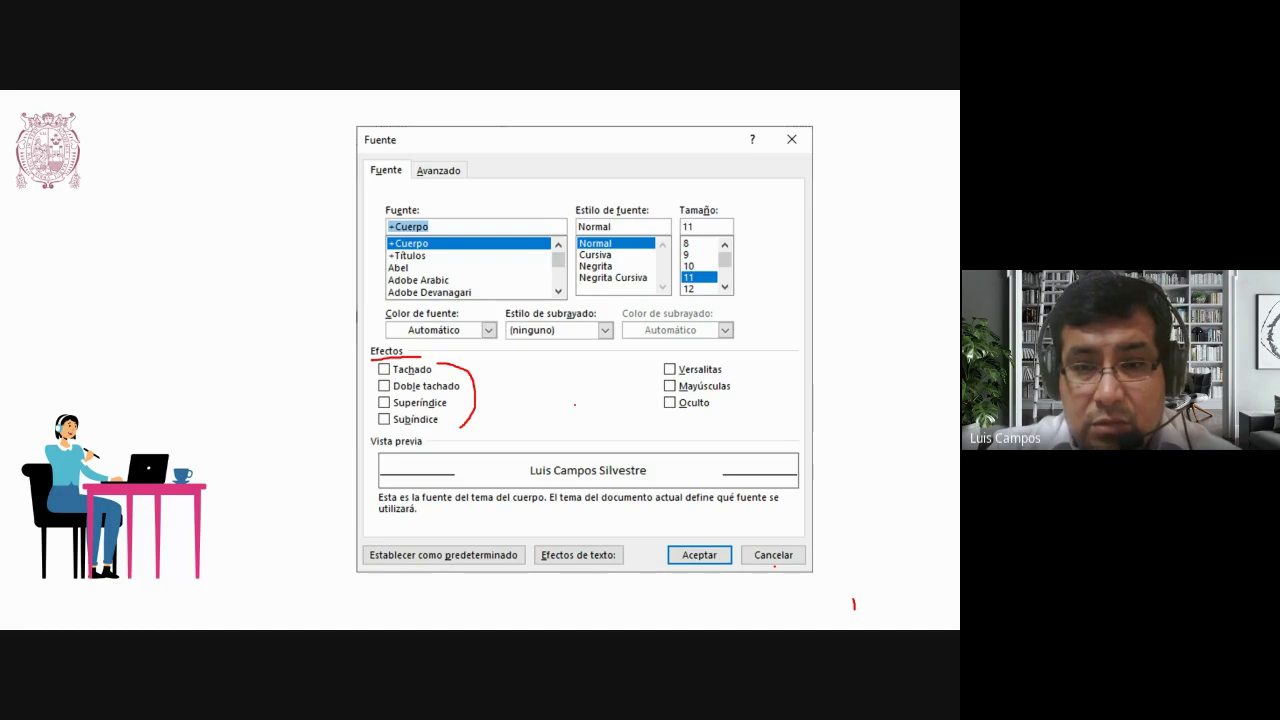
- Bracket the Versalitas, Mayúsculas and Oculto effects with the pen on the Fuente slide and glance at the following paragraph format slide
drag(657, 356, 655, 416)
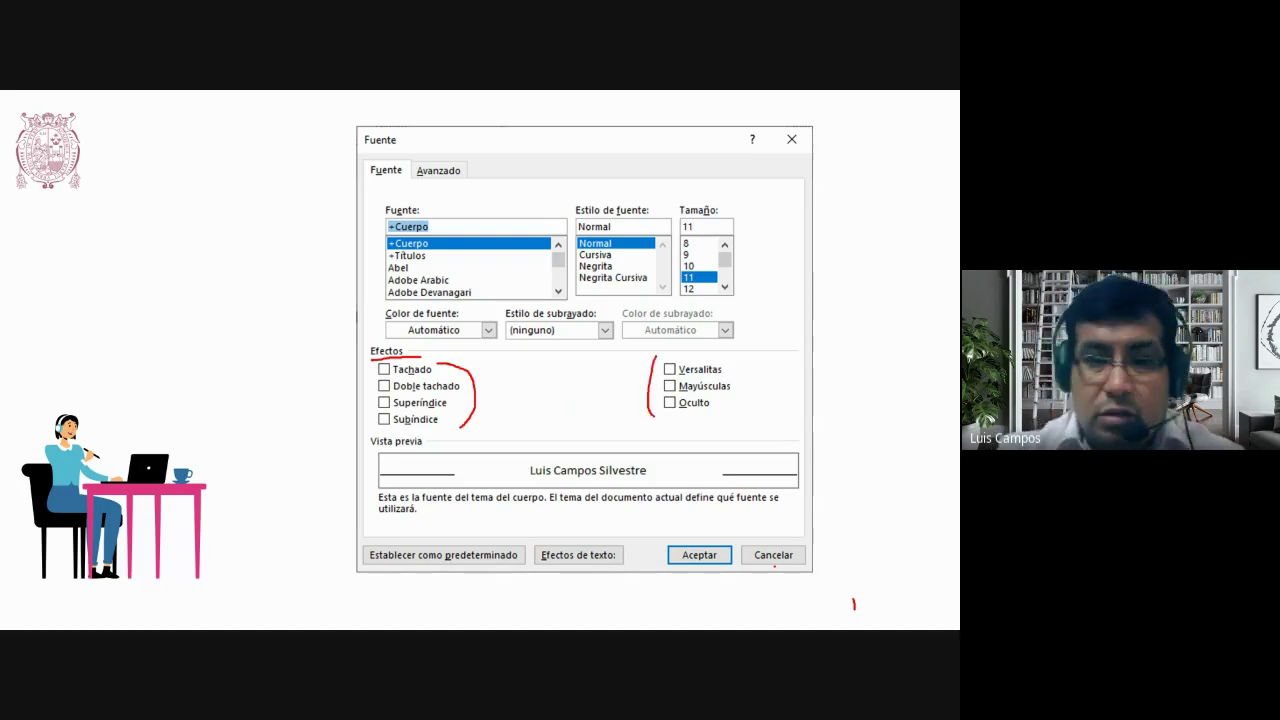
key(Right)
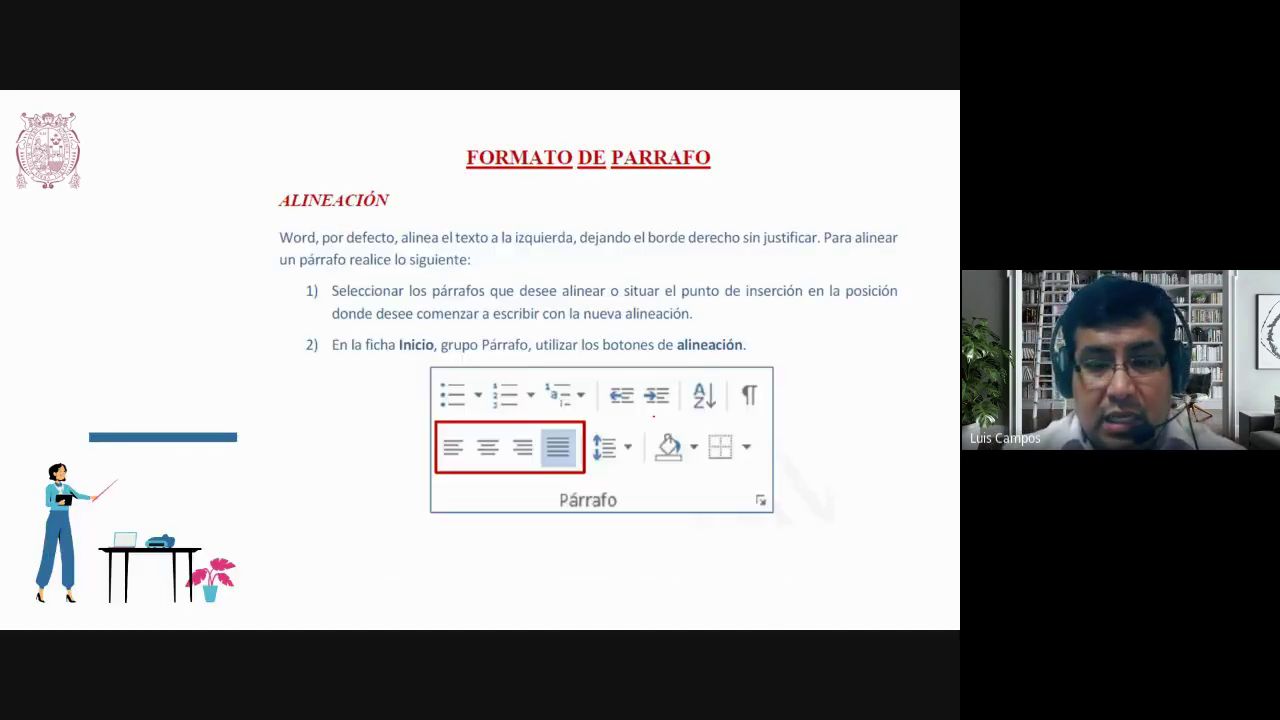
key(Left)
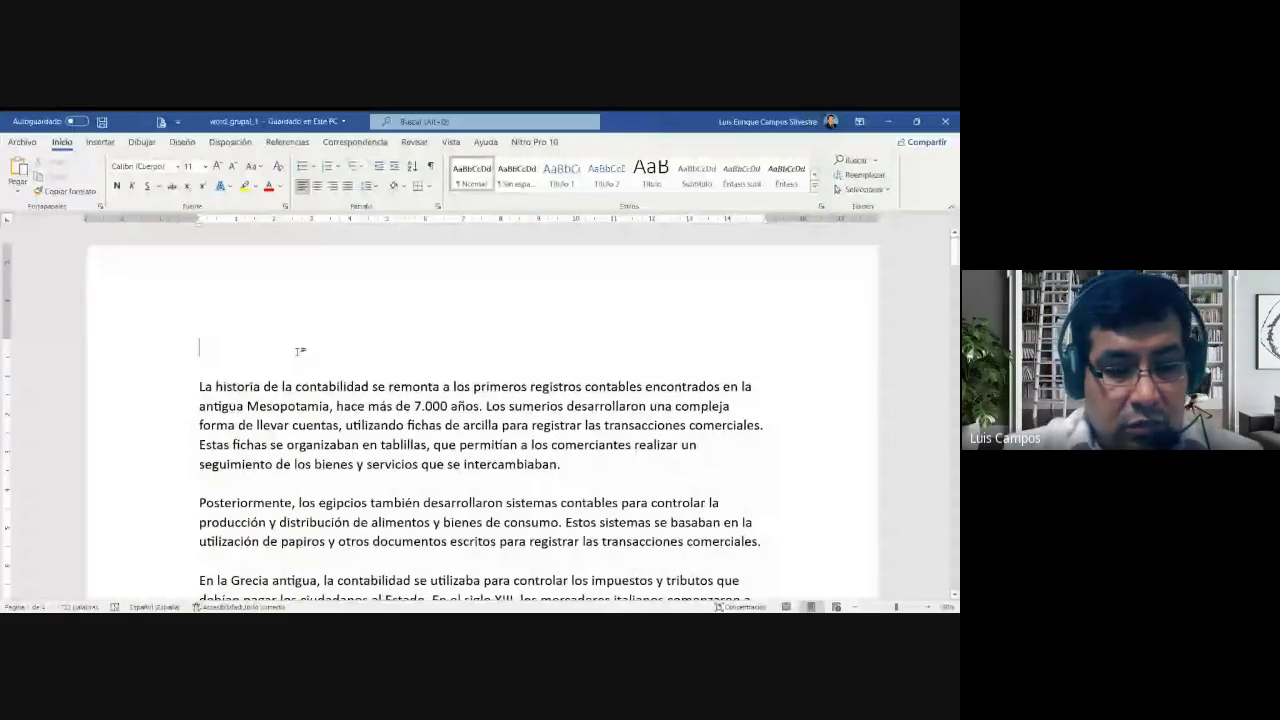
- Enter the title HISTORIA DE LA CONTABILIDAD on the empty line above the first paragraph
text(H)
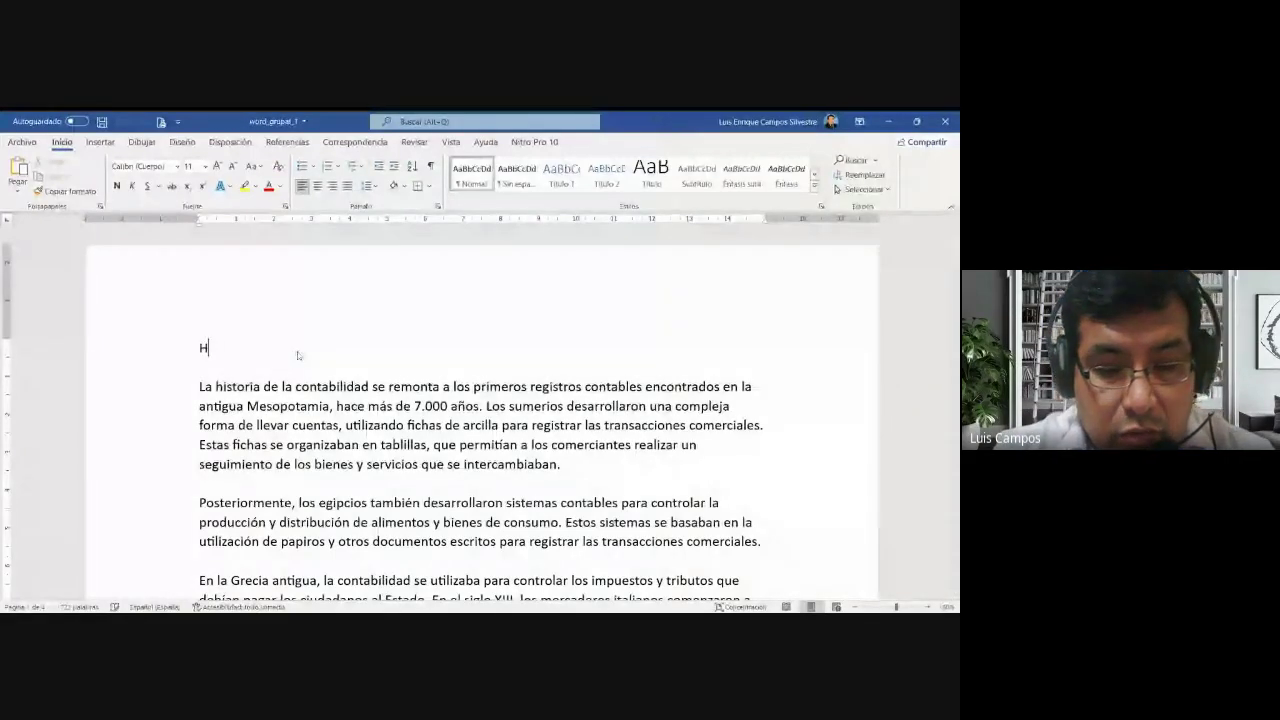
text(ISTORIA DE)
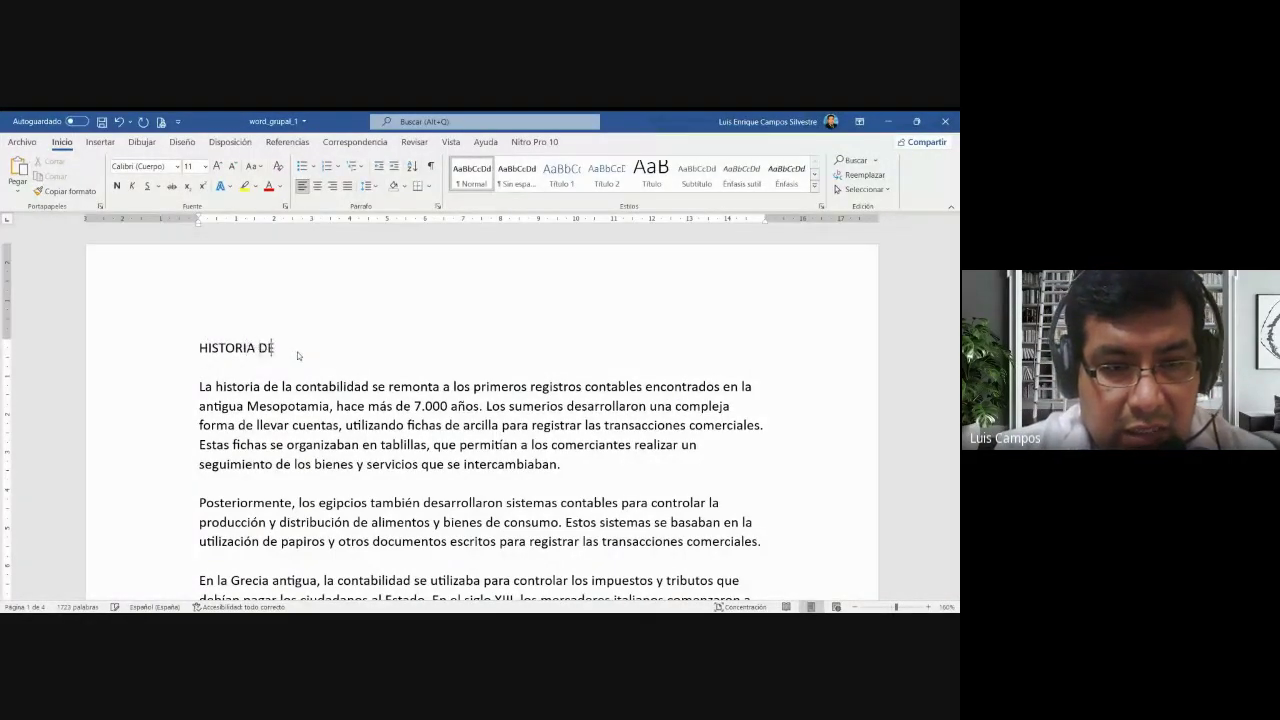
text( LA CO)
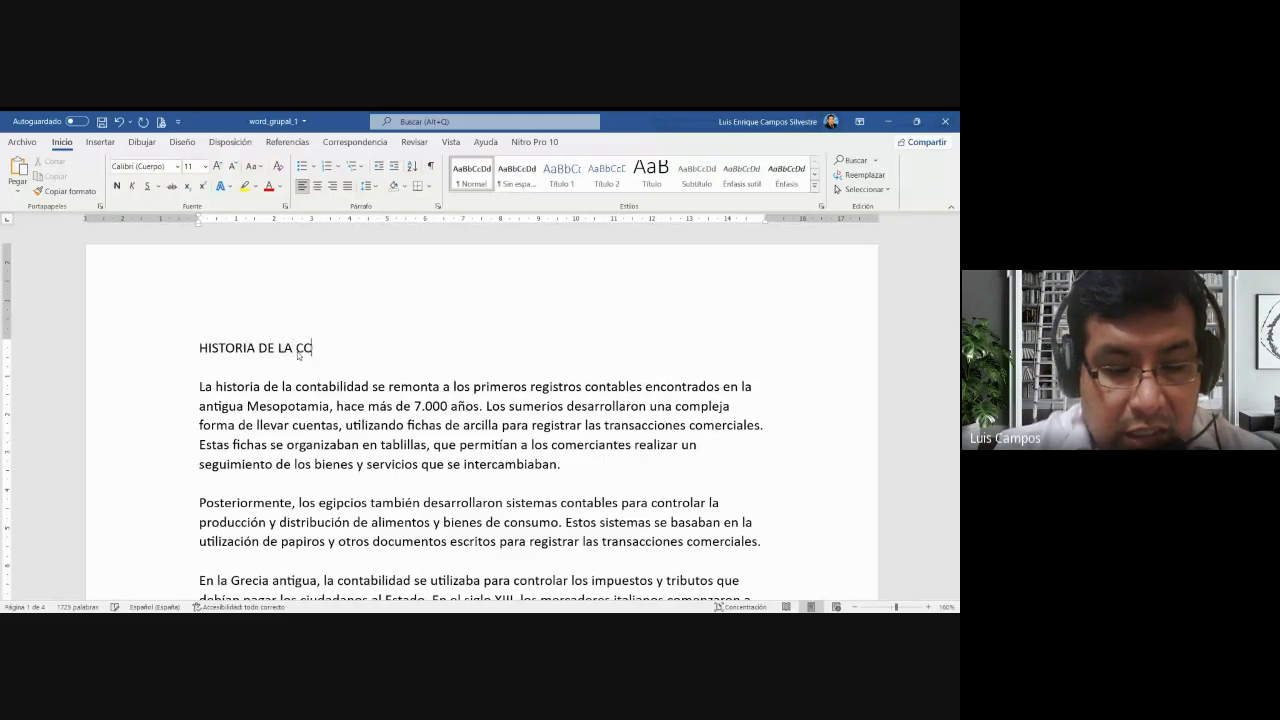
text(NTABILIDAD)
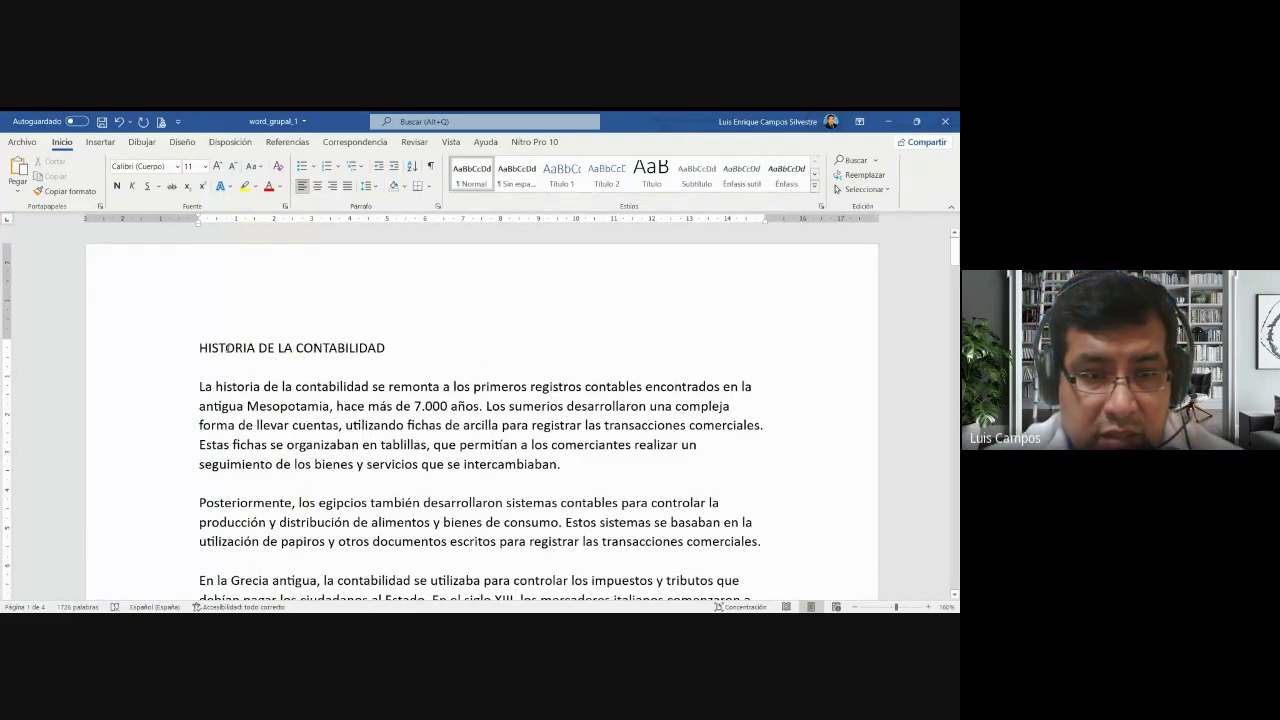
- Demonstrate selecting the word HISTORIA, the whole title line and the whole first paragraph, clearing each selection
double_click(228, 348)
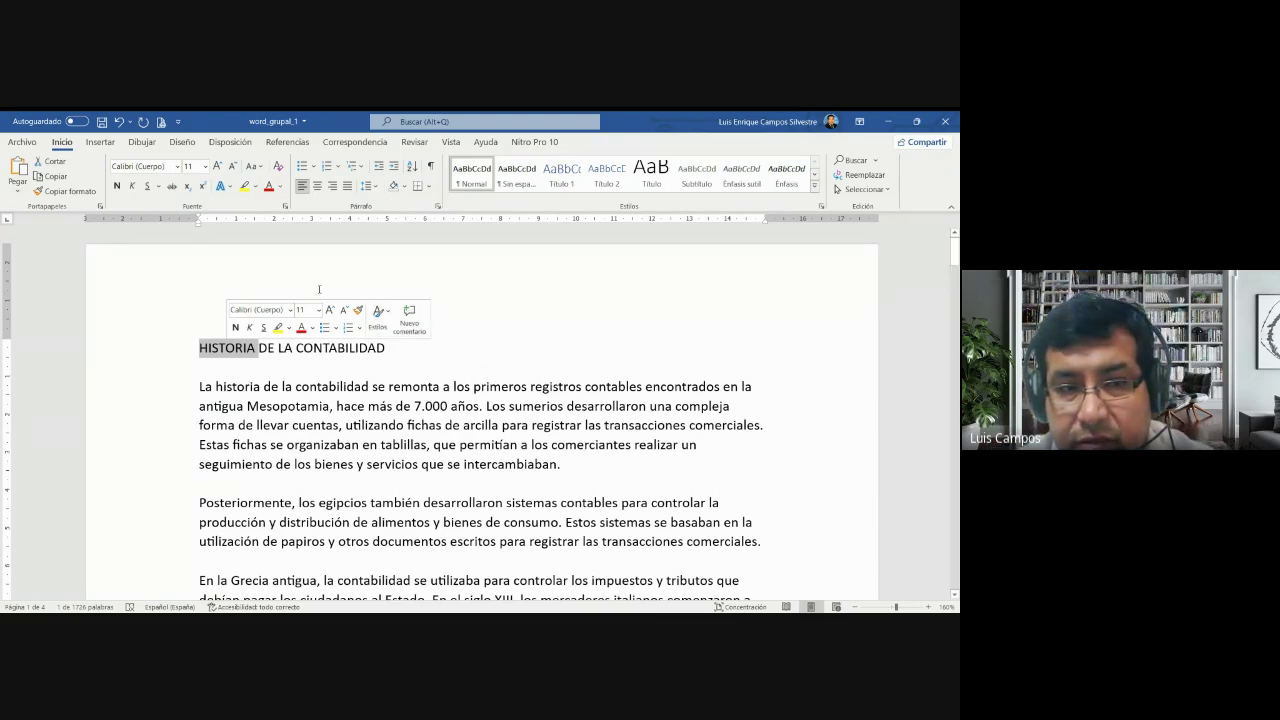
click(318, 372)
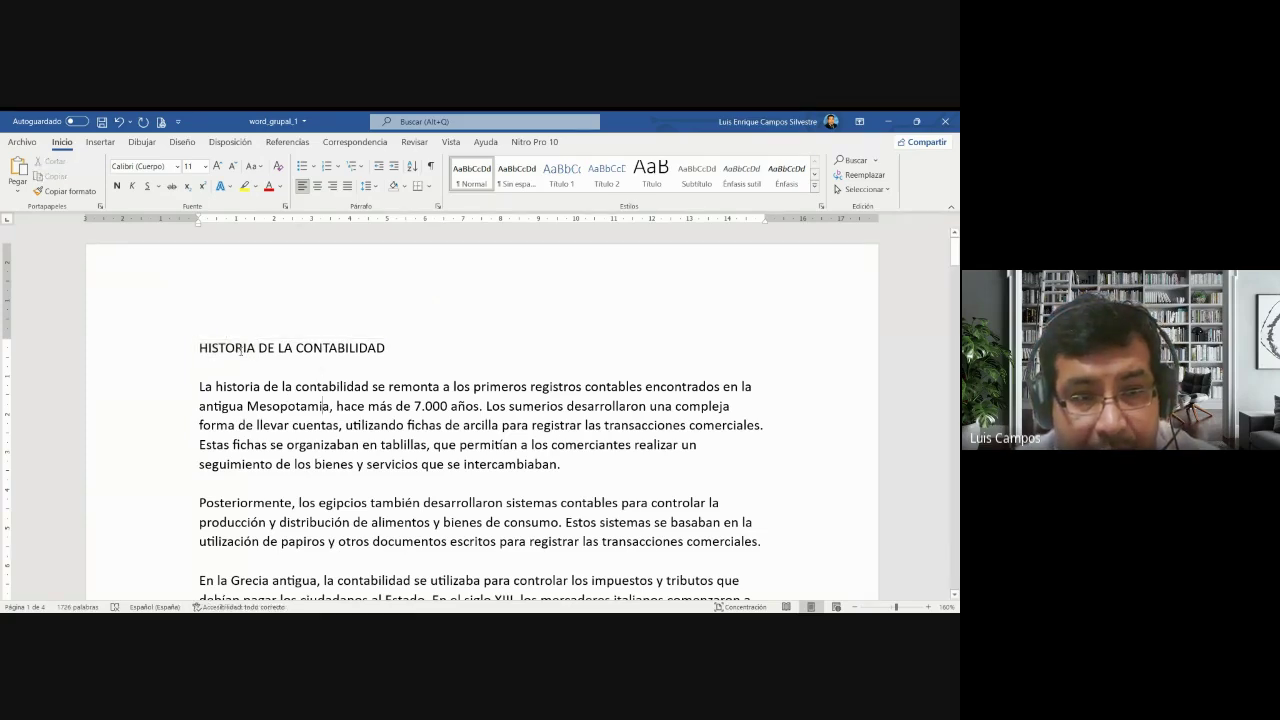
click(155, 352)
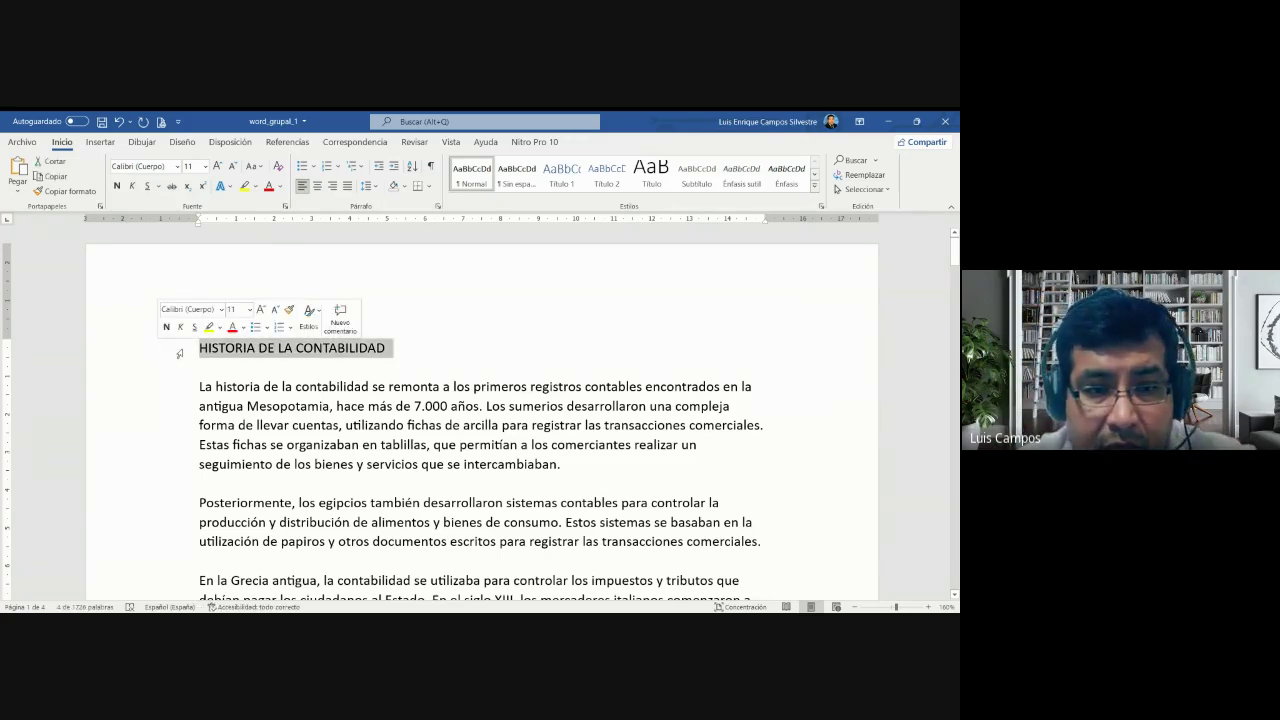
click(331, 405)
scroll(414, 399, down, 1)
scroll(414, 399, down, 1)
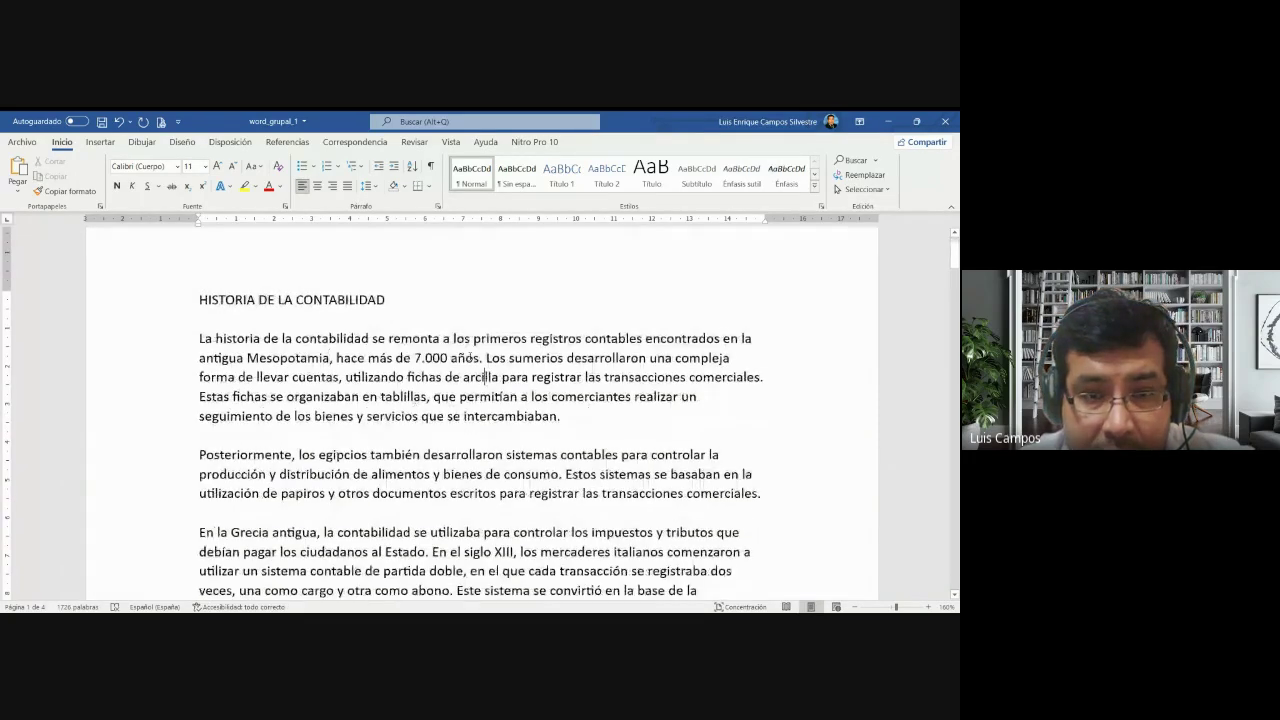
triple_click(455, 377)
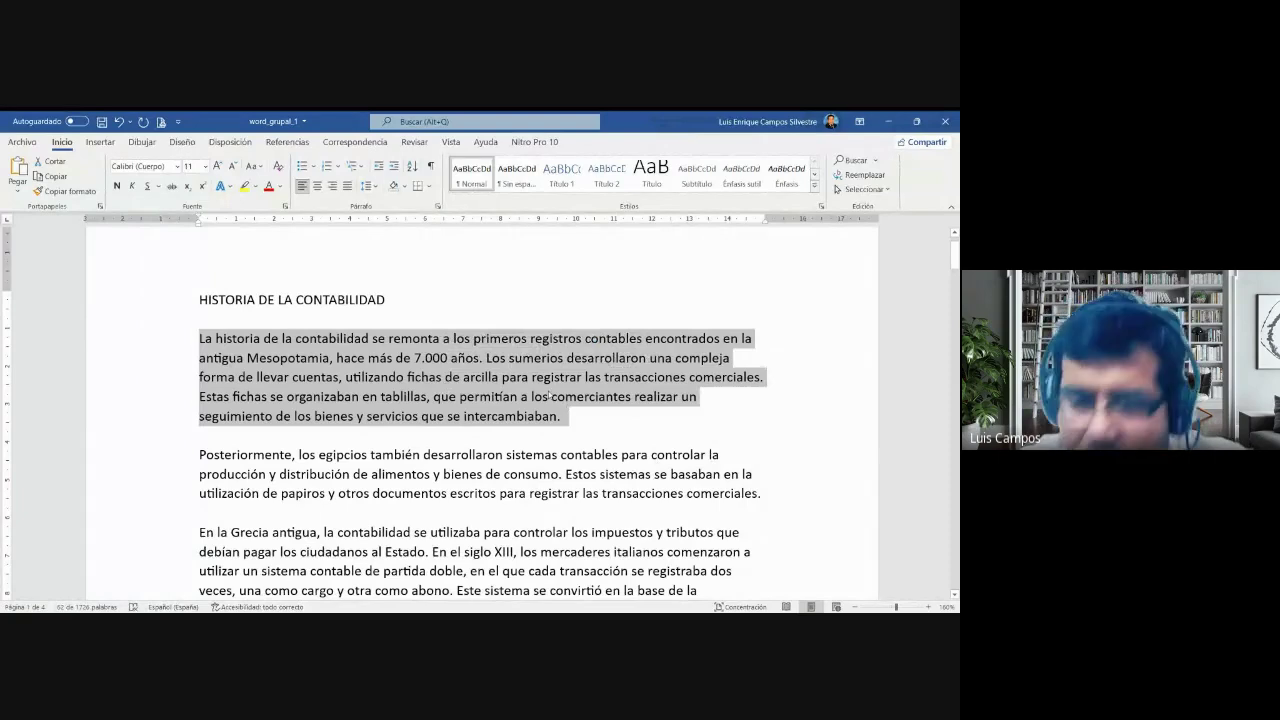
click(548, 396)
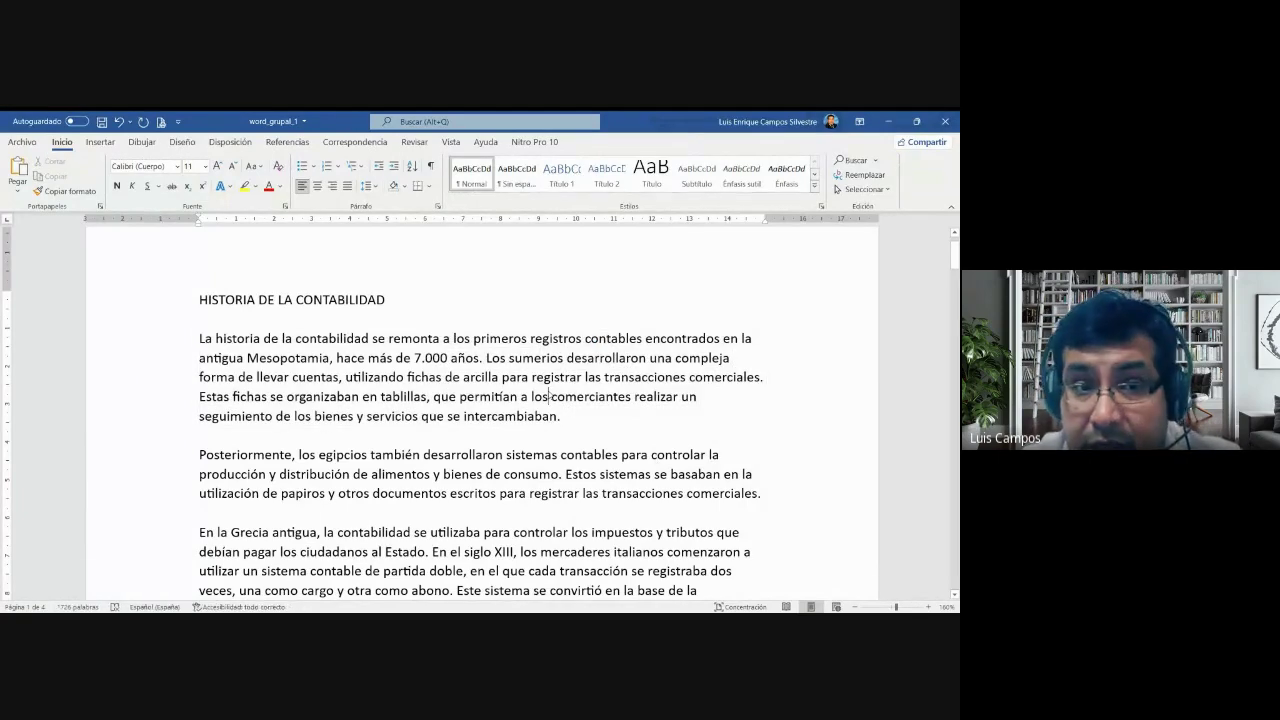
- Select the HISTORIA DE LA CONTABILIDAD title and set its font to Bradley Hand ITC at size 20
scroll(512, 385, up, 1)
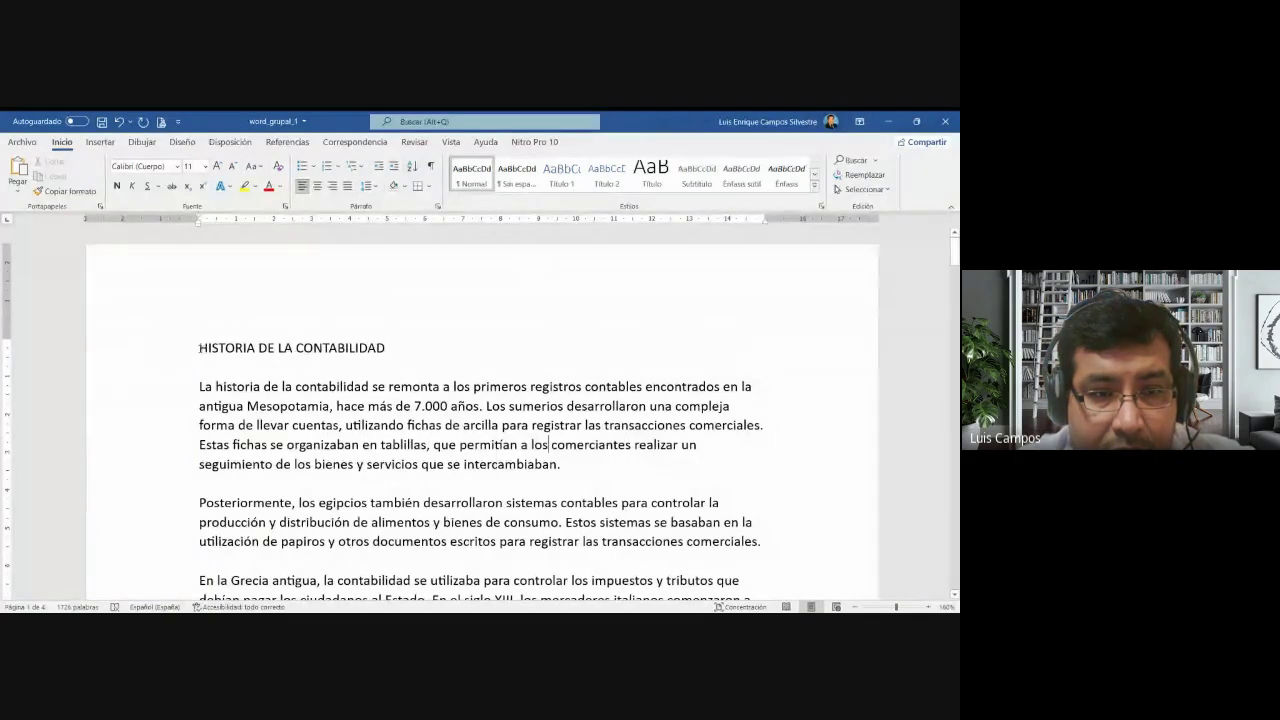
drag(199, 348, 352, 354)
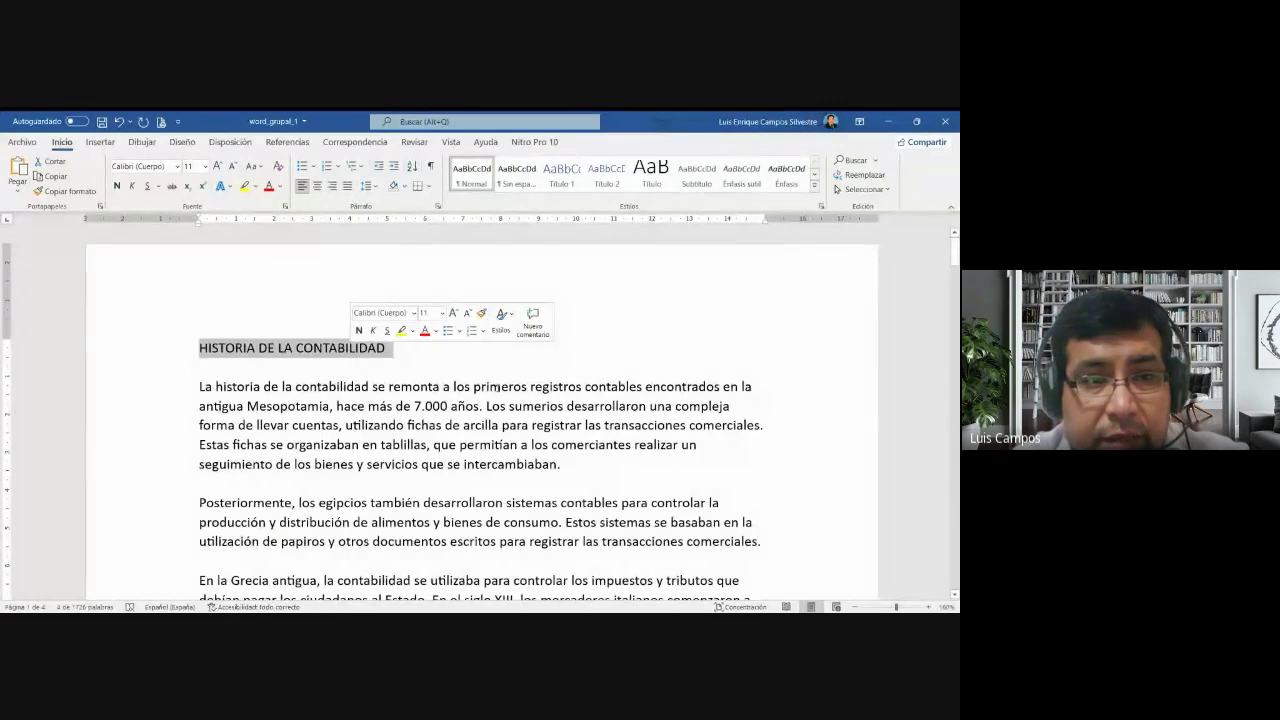
click(142, 141)
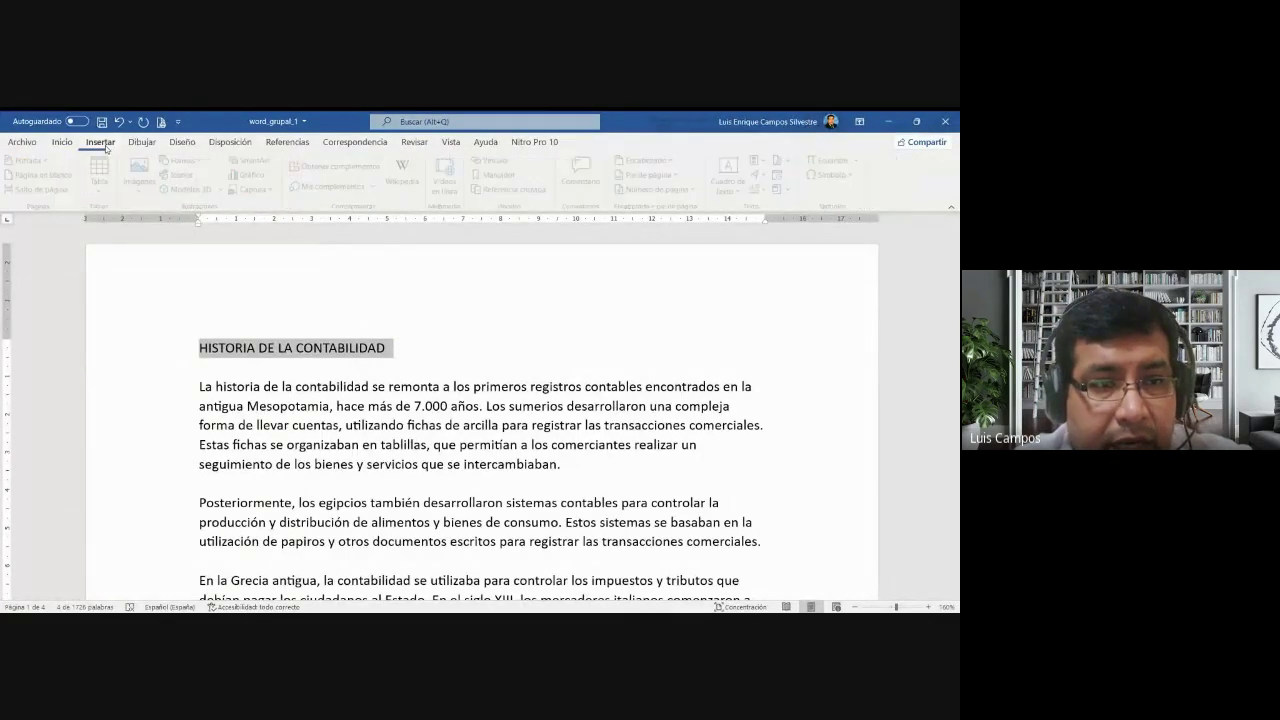
click(65, 145)
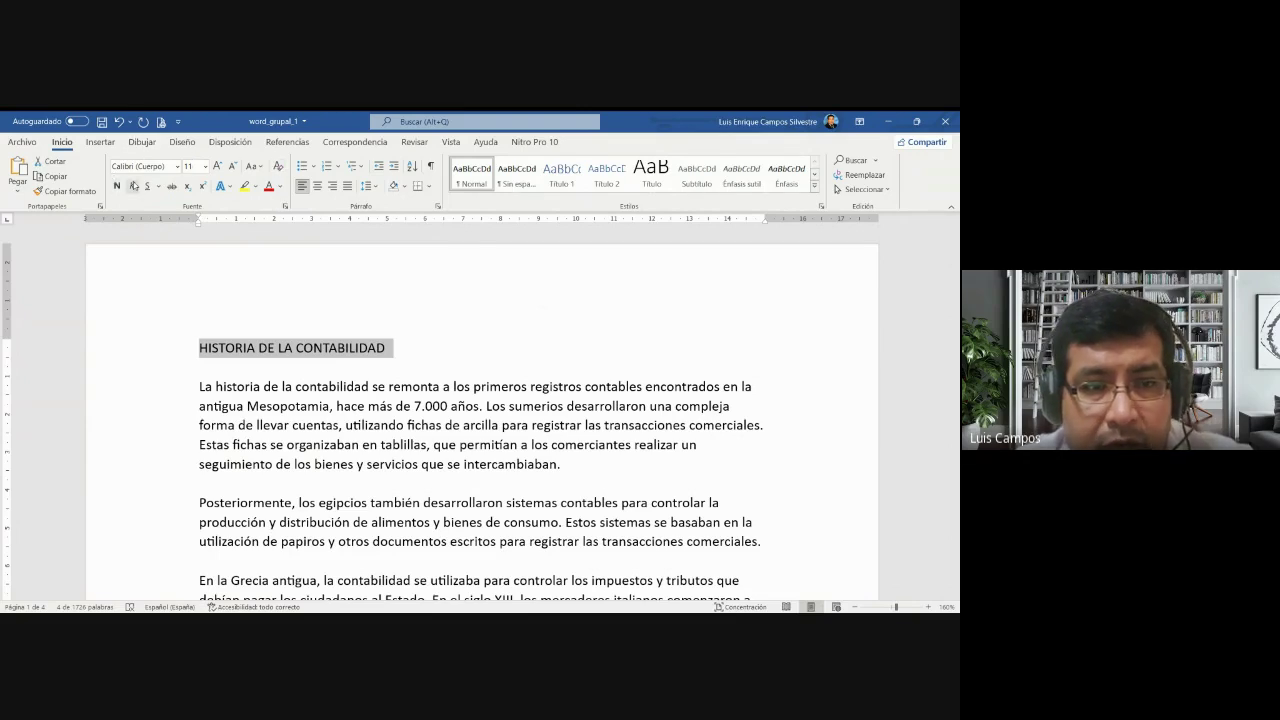
click(176, 168)
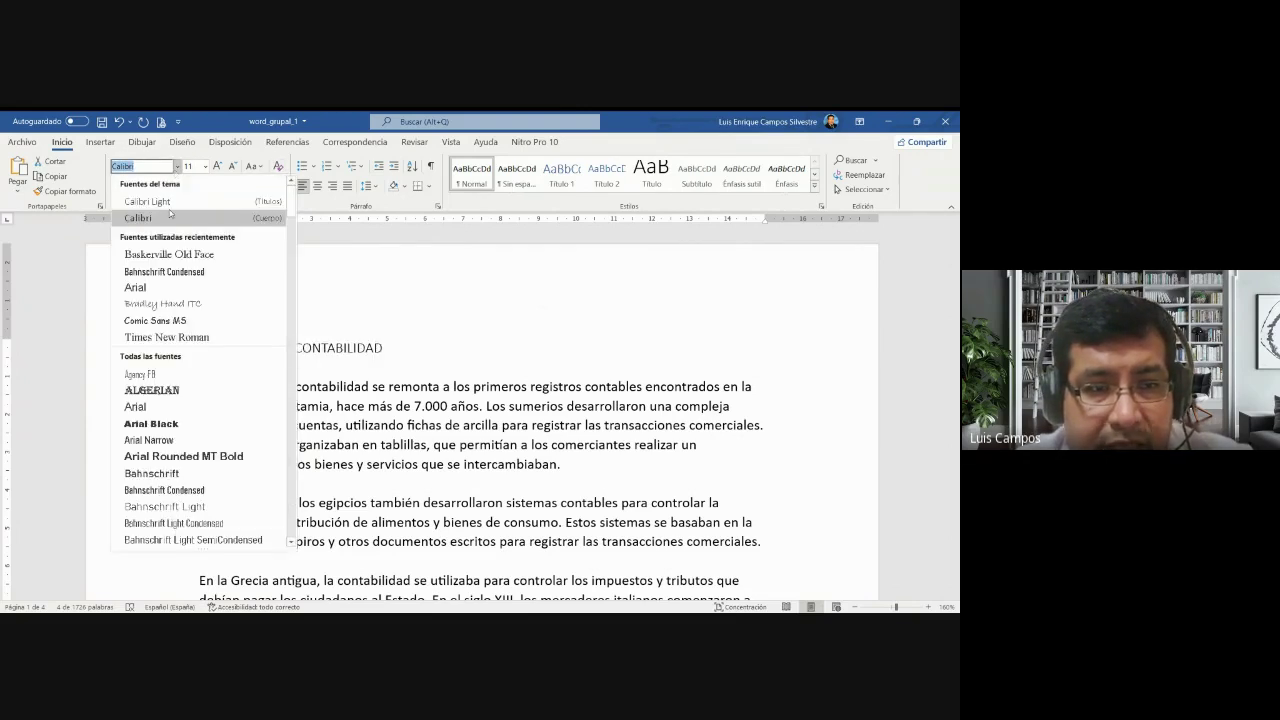
click(173, 305)
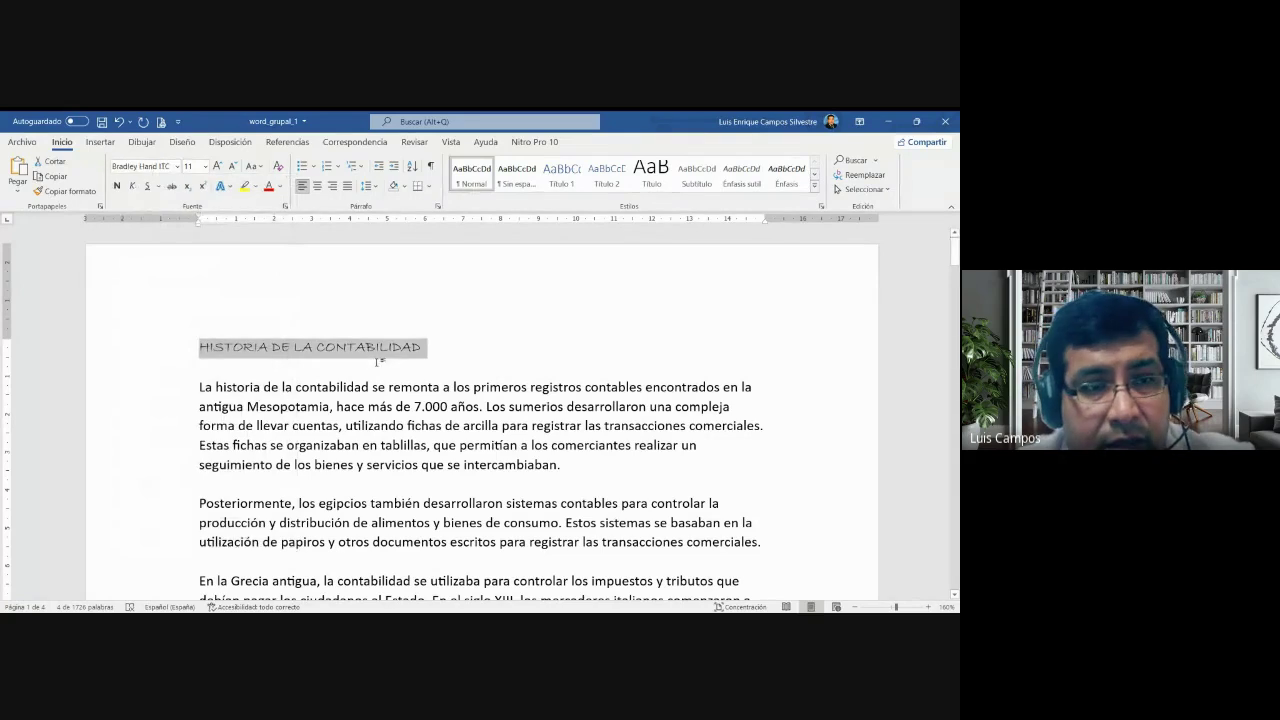
click(204, 170)
click(197, 307)
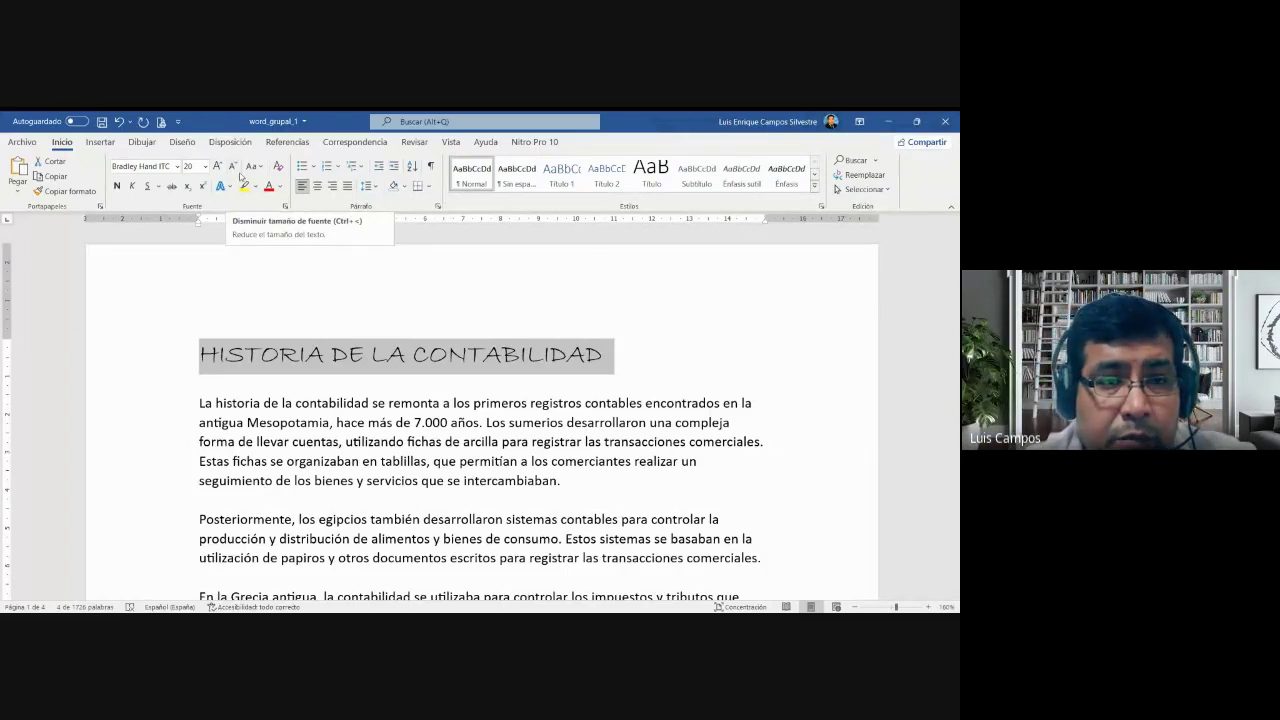
- Make the title bold, italic and underlined, and colour its text with a dark gold theme shade
click(116, 187)
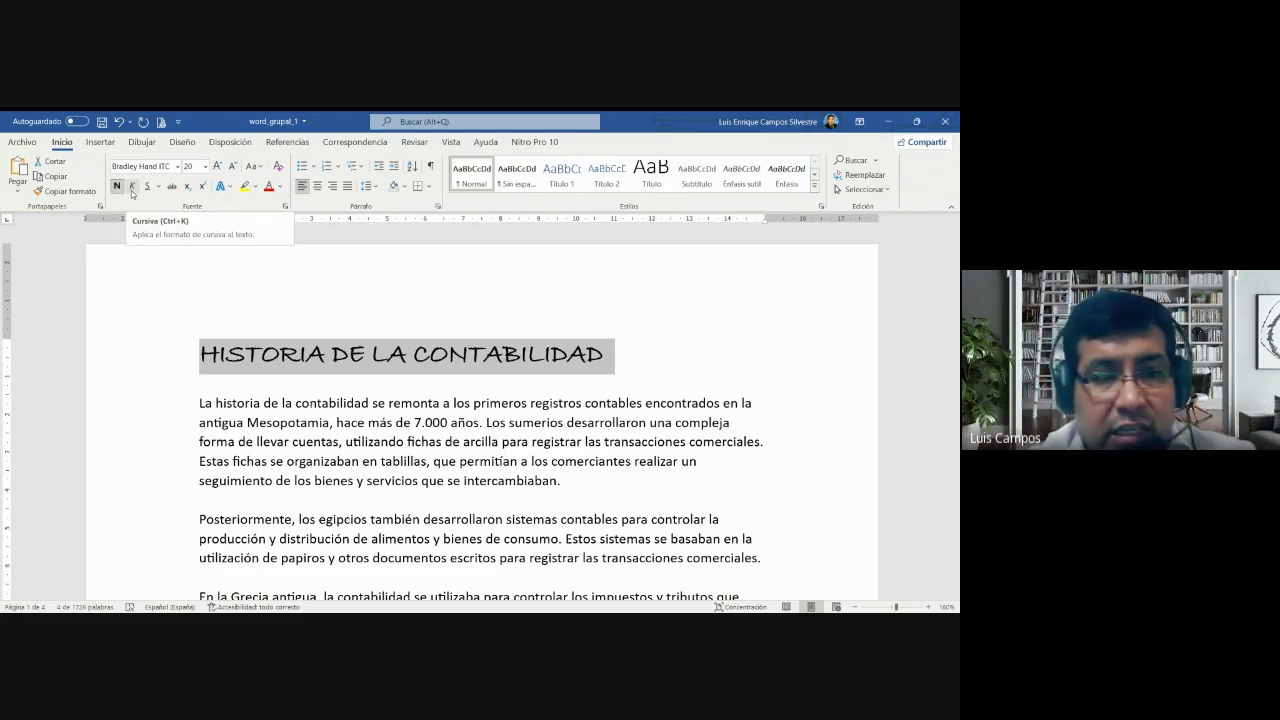
click(132, 193)
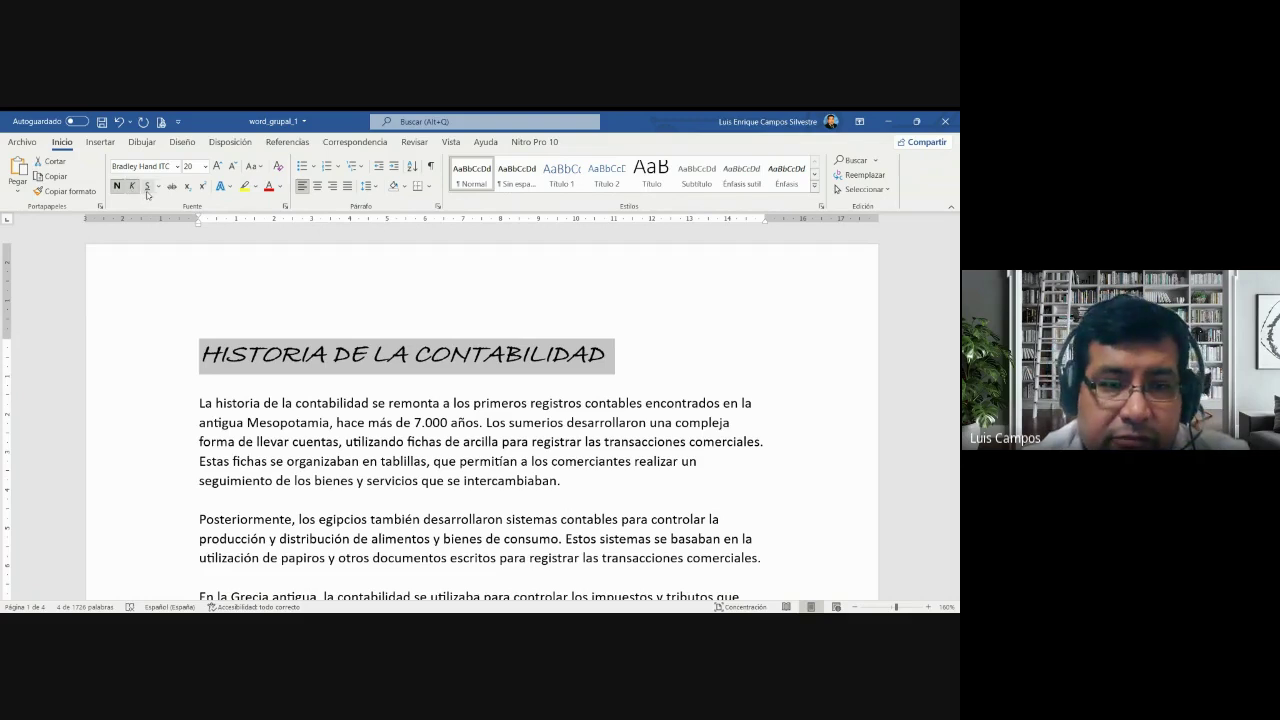
click(147, 191)
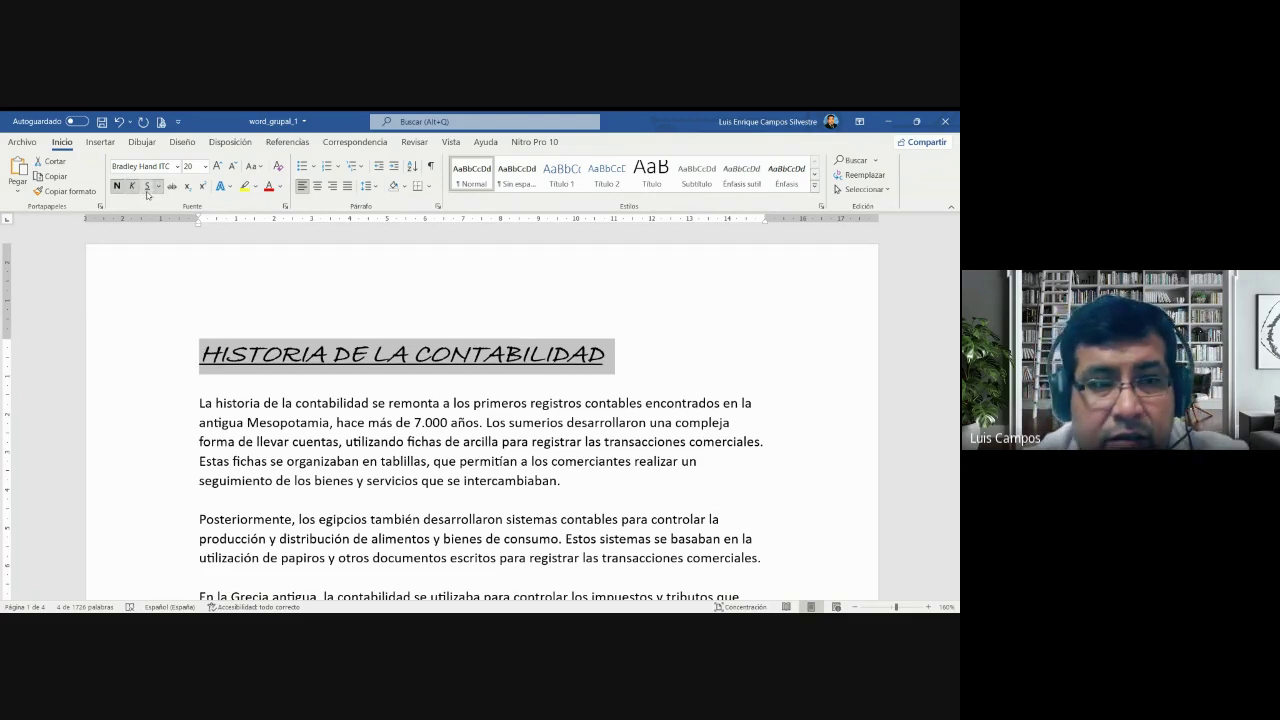
click(280, 187)
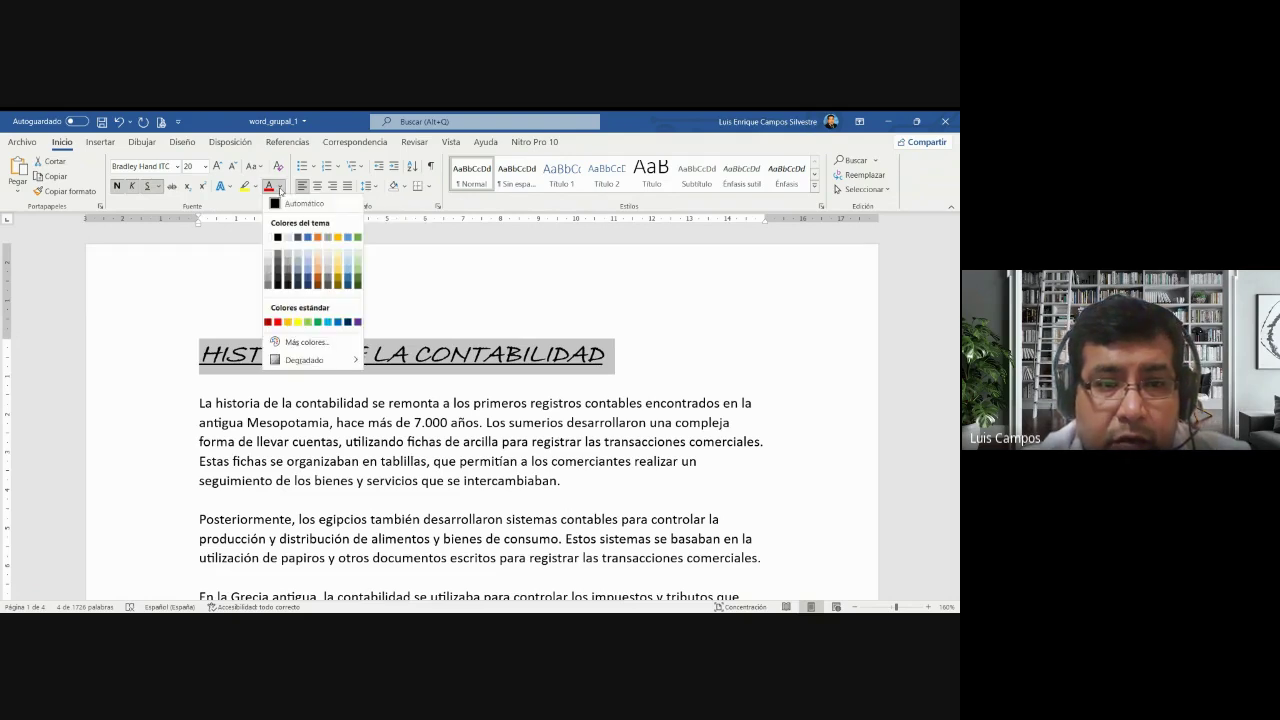
click(338, 286)
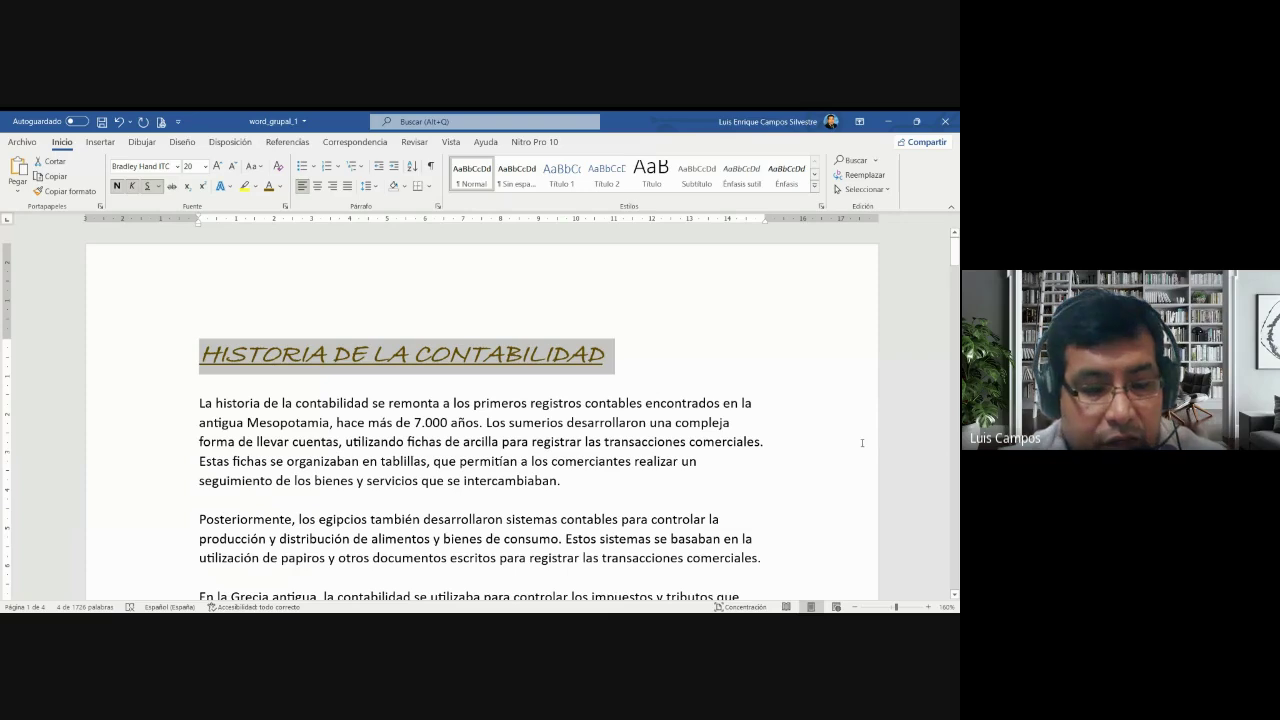
- Insert the heading ANTECEDENTES on its own line above the paragraph beginning with Posteriormente, followed by a blank line
ctrl+scroll(707, 404, down, 1)
ctrl+scroll(707, 404, down, 2)
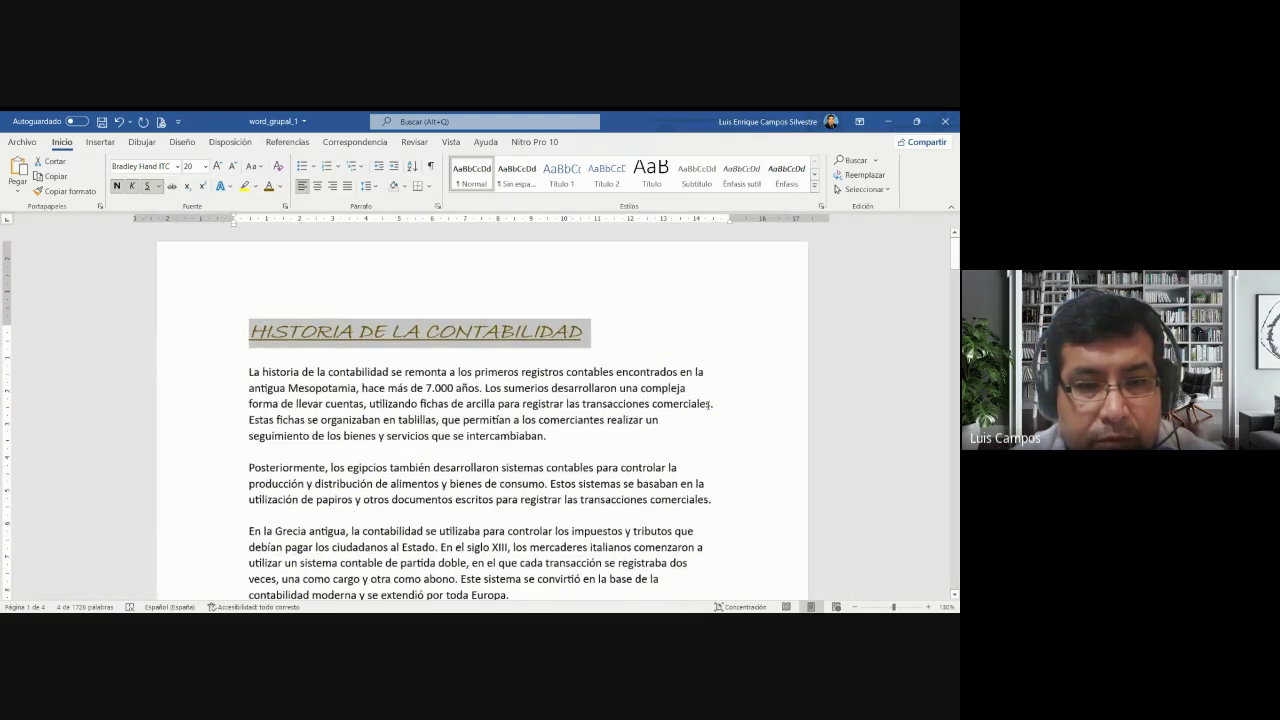
scroll(707, 404, down, 1)
ctrl+scroll(707, 404, down, 3)
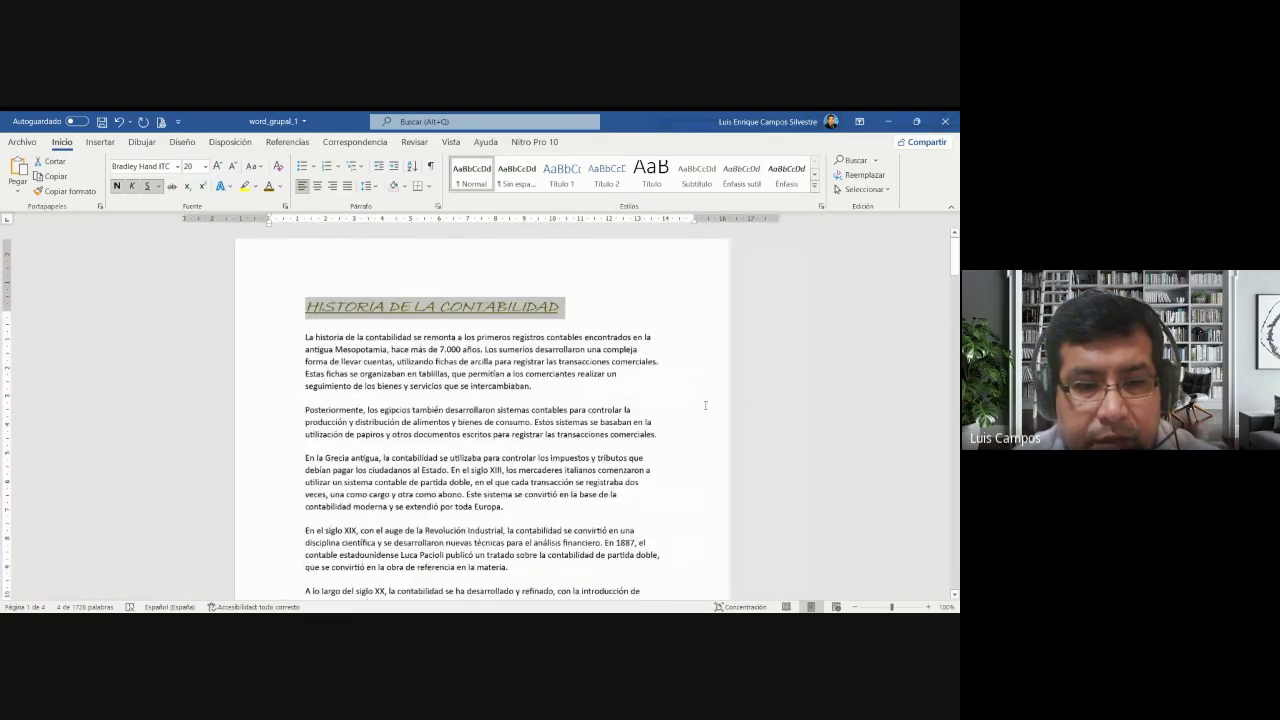
ctrl+scroll(485, 425, up, 2)
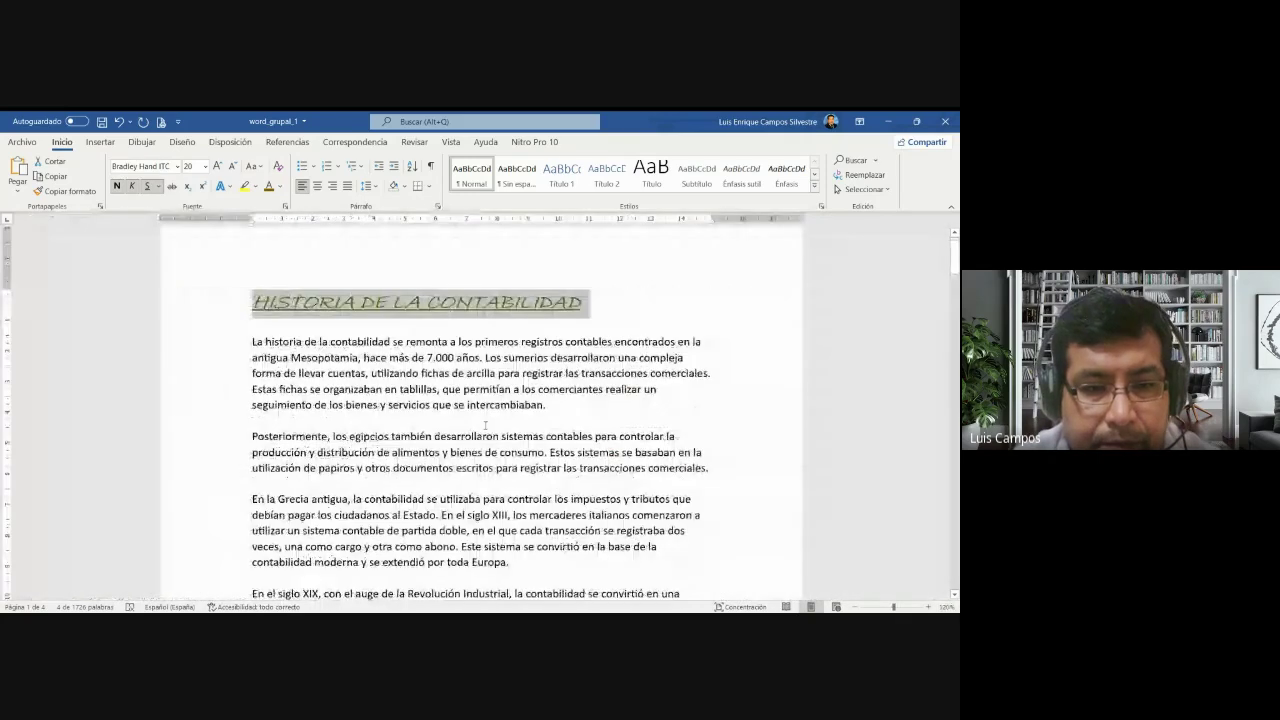
click(323, 456)
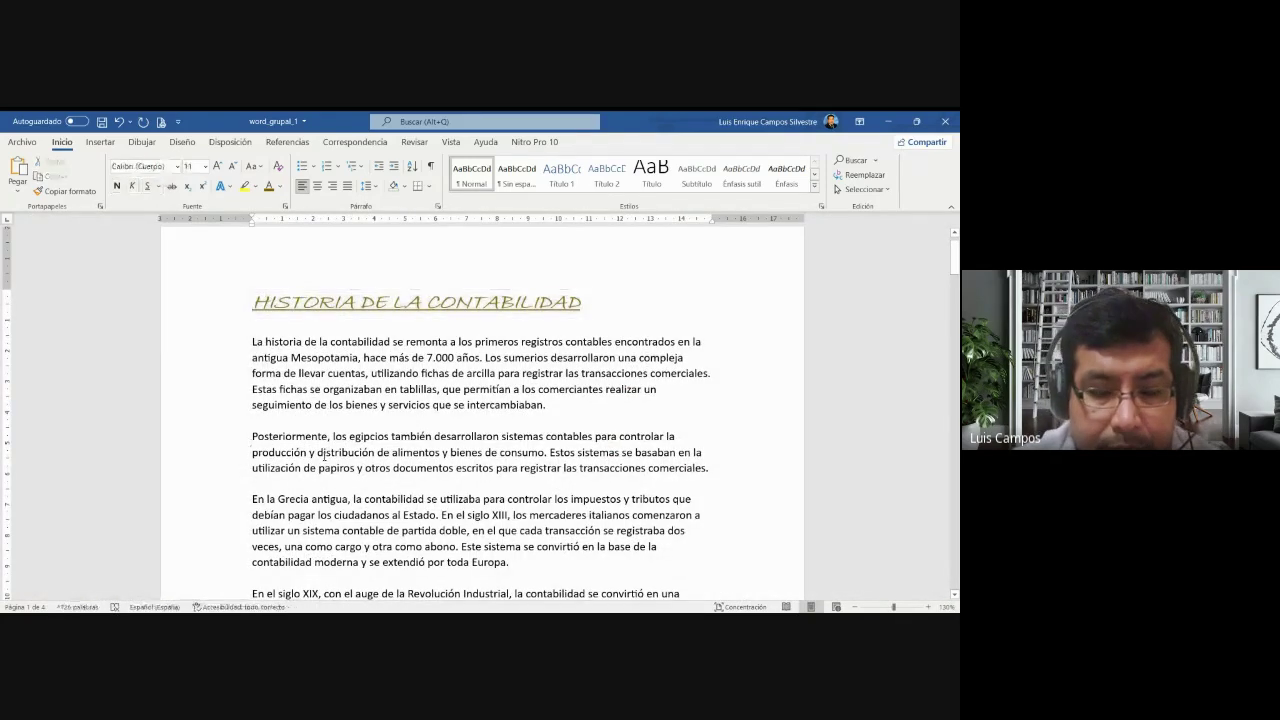
key(Return)
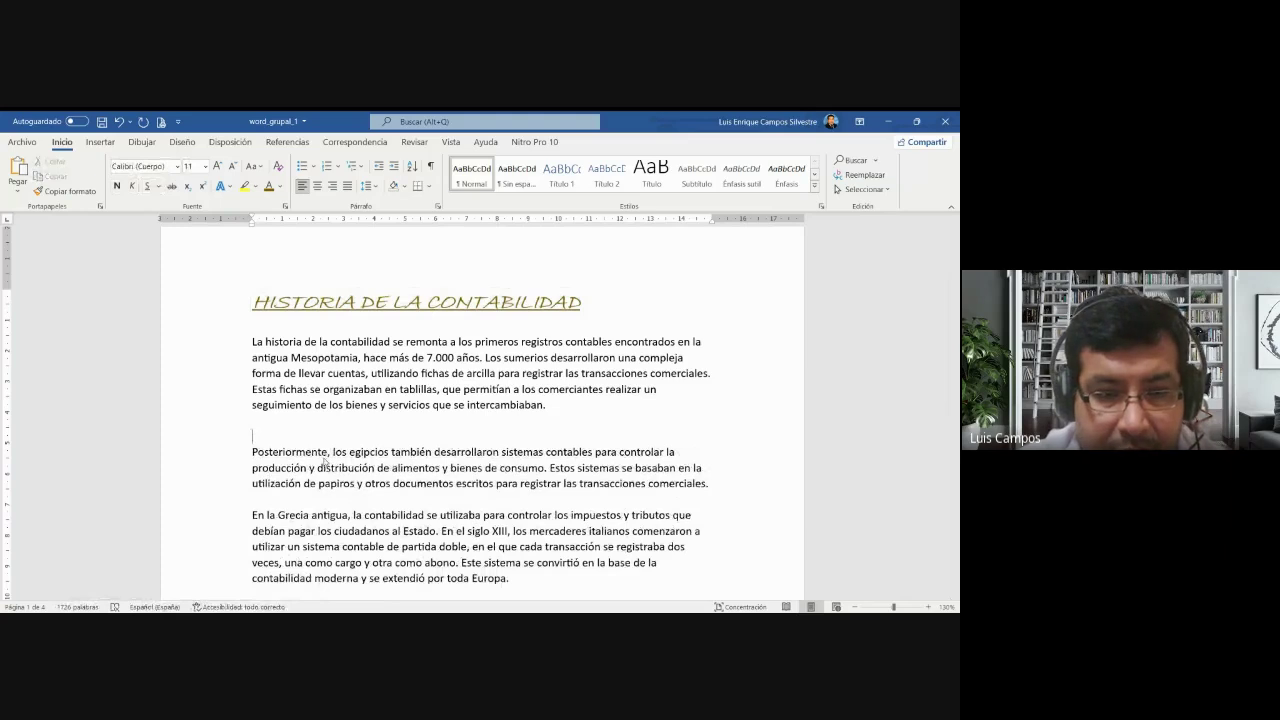
key(Return)
text(ANTECEDENTESD)
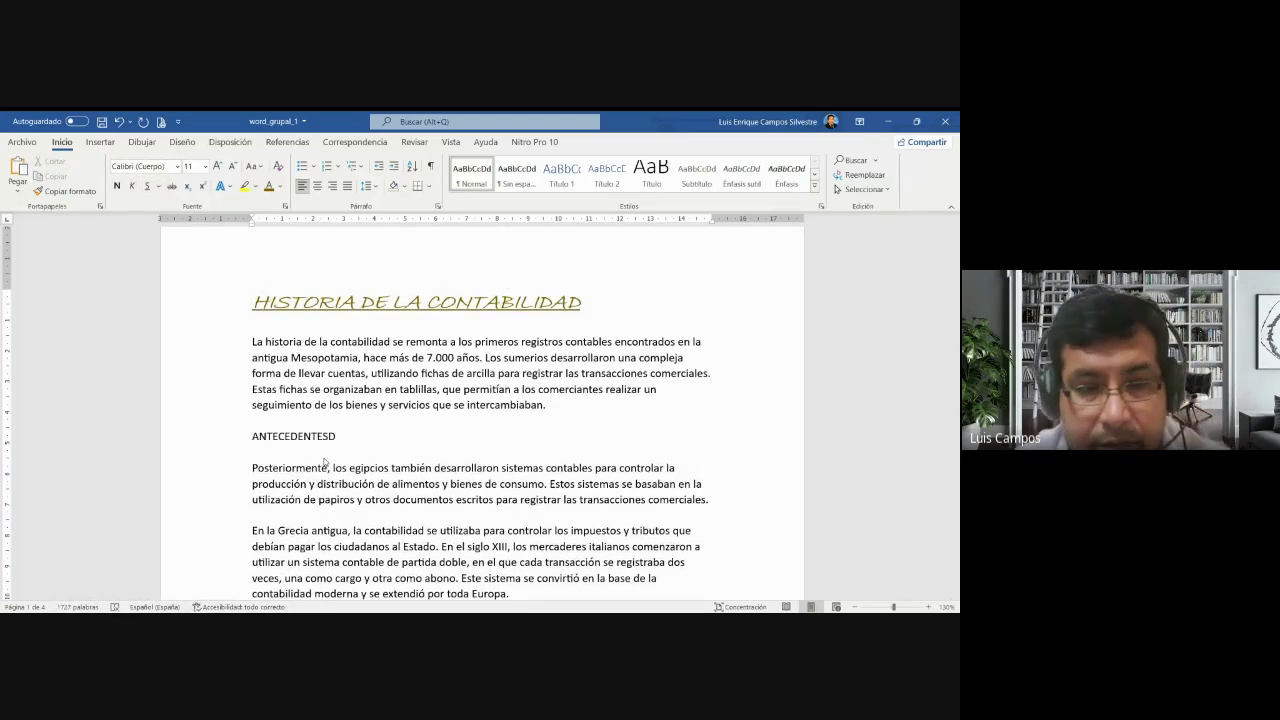
key(BackSpace)
scroll(332, 458, up, 2)
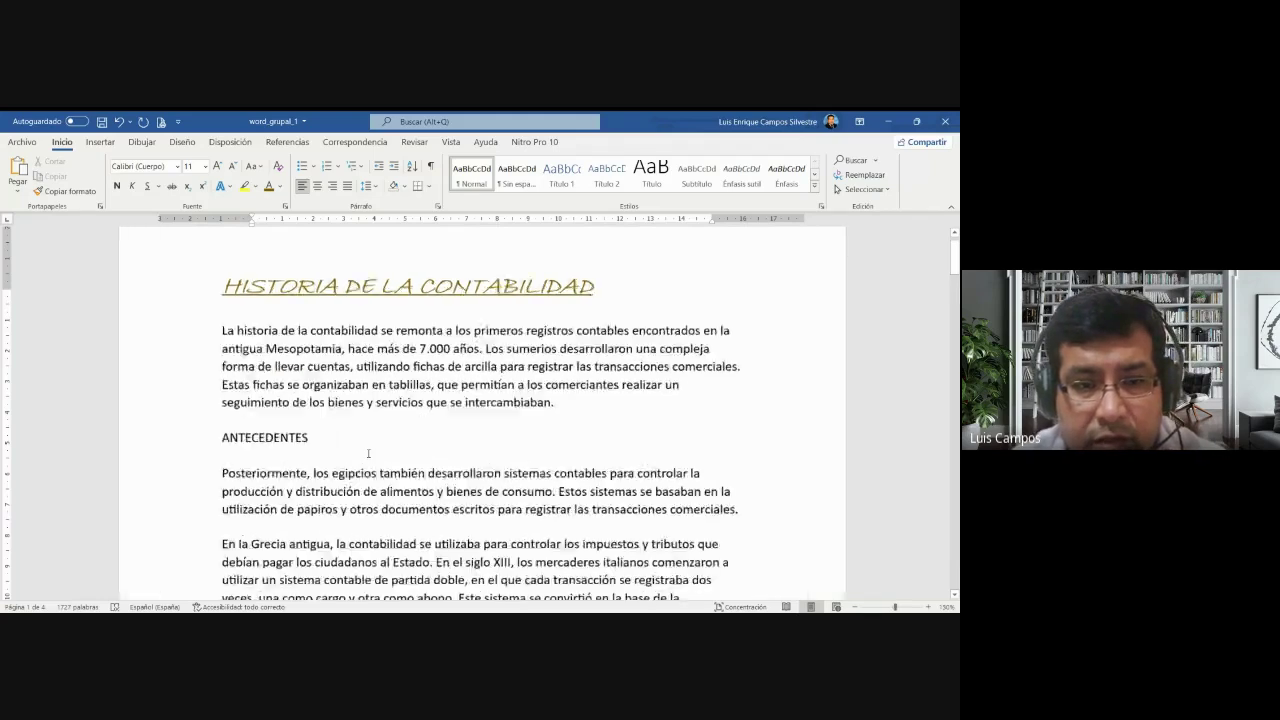
- Copy the formatting of the HISTORIA DE LA CONTABILIDAD title onto the ANTECEDENTES heading with the format painter
click(174, 444)
scroll(440, 470, up, 1)
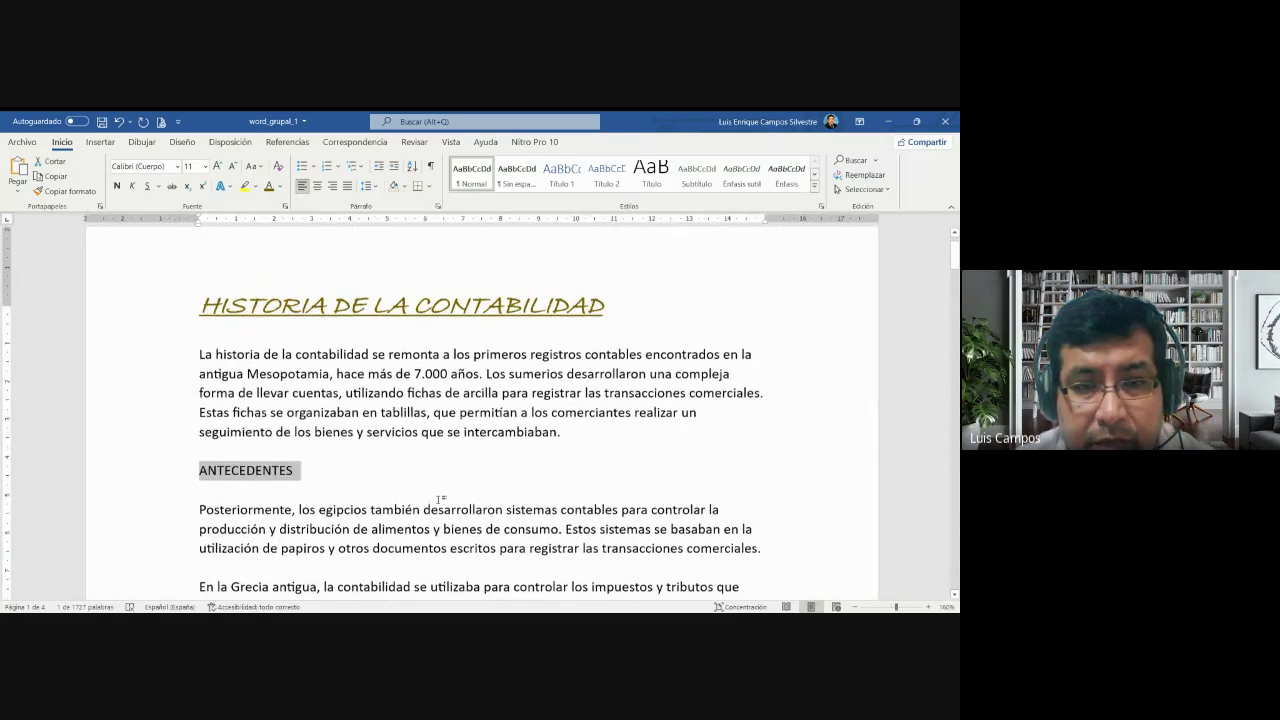
click(452, 322)
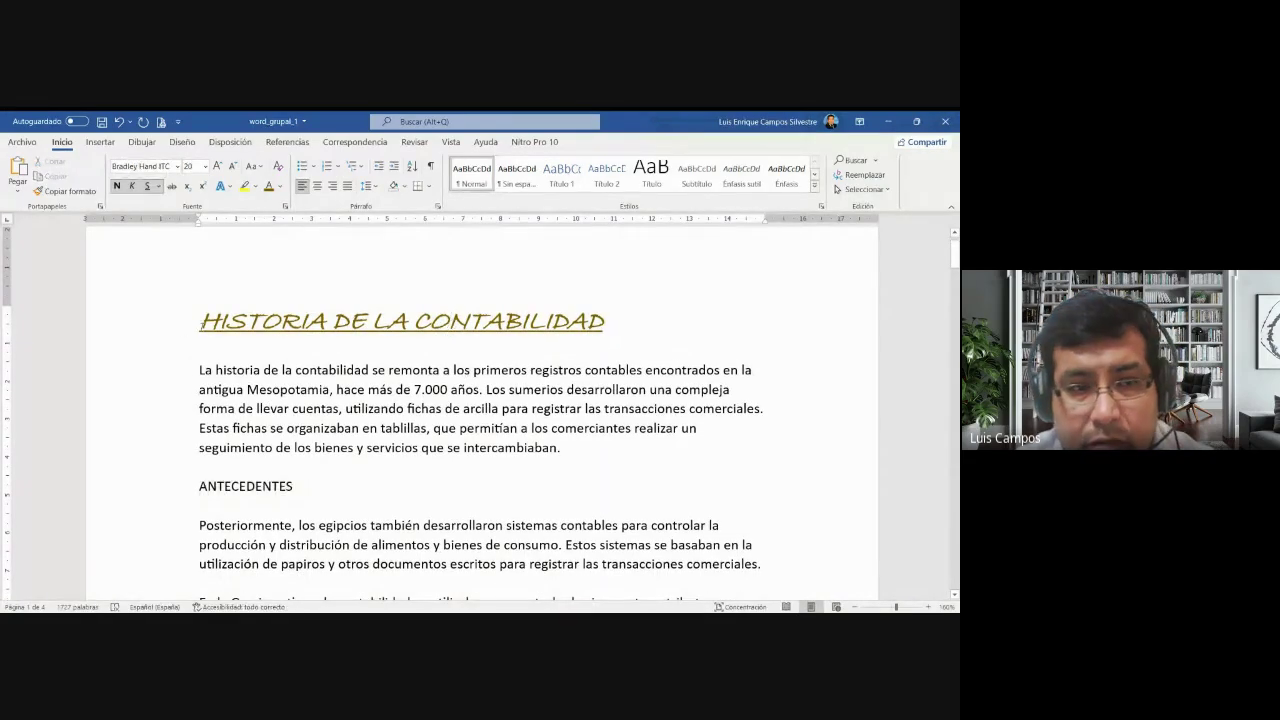
click(178, 326)
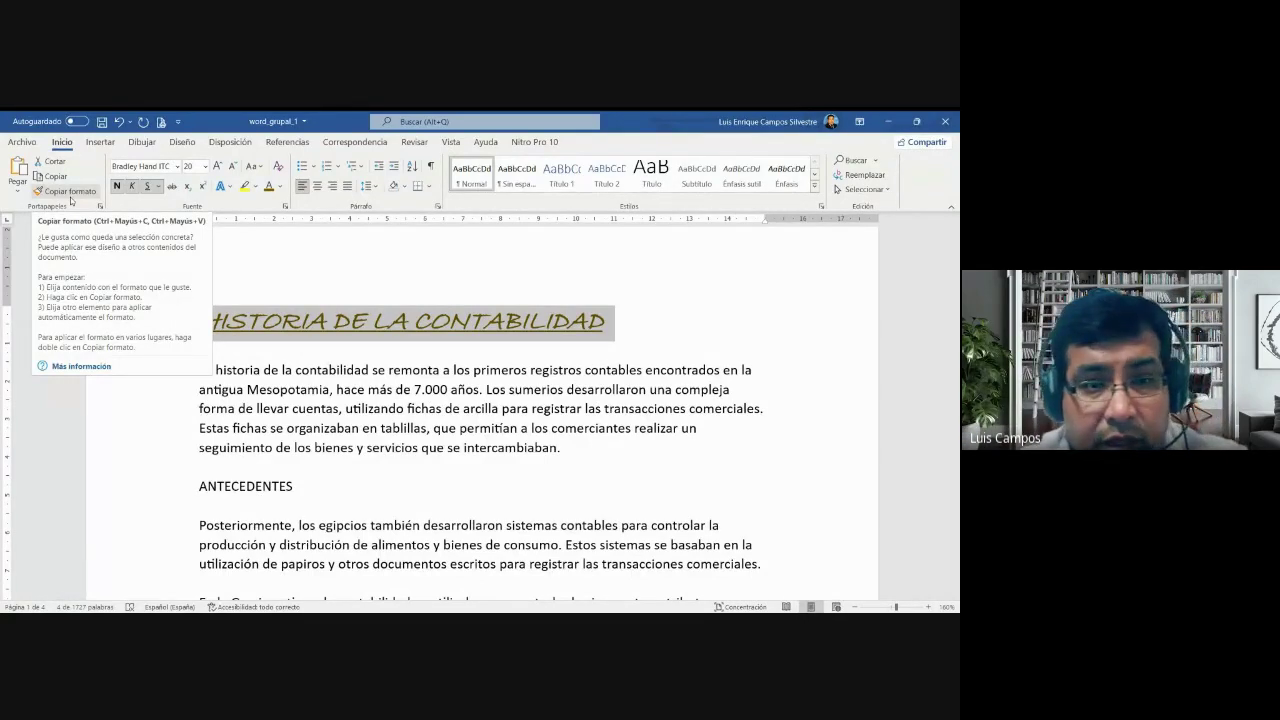
click(478, 428)
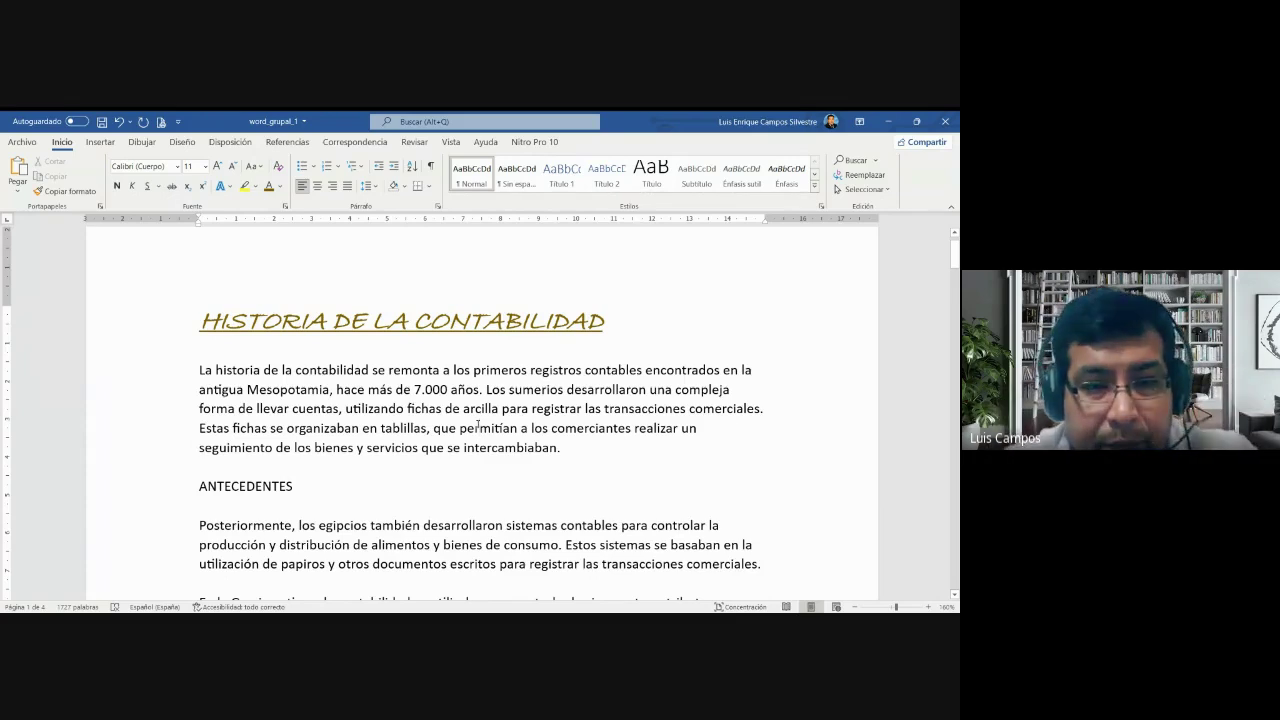
drag(200, 322, 485, 343)
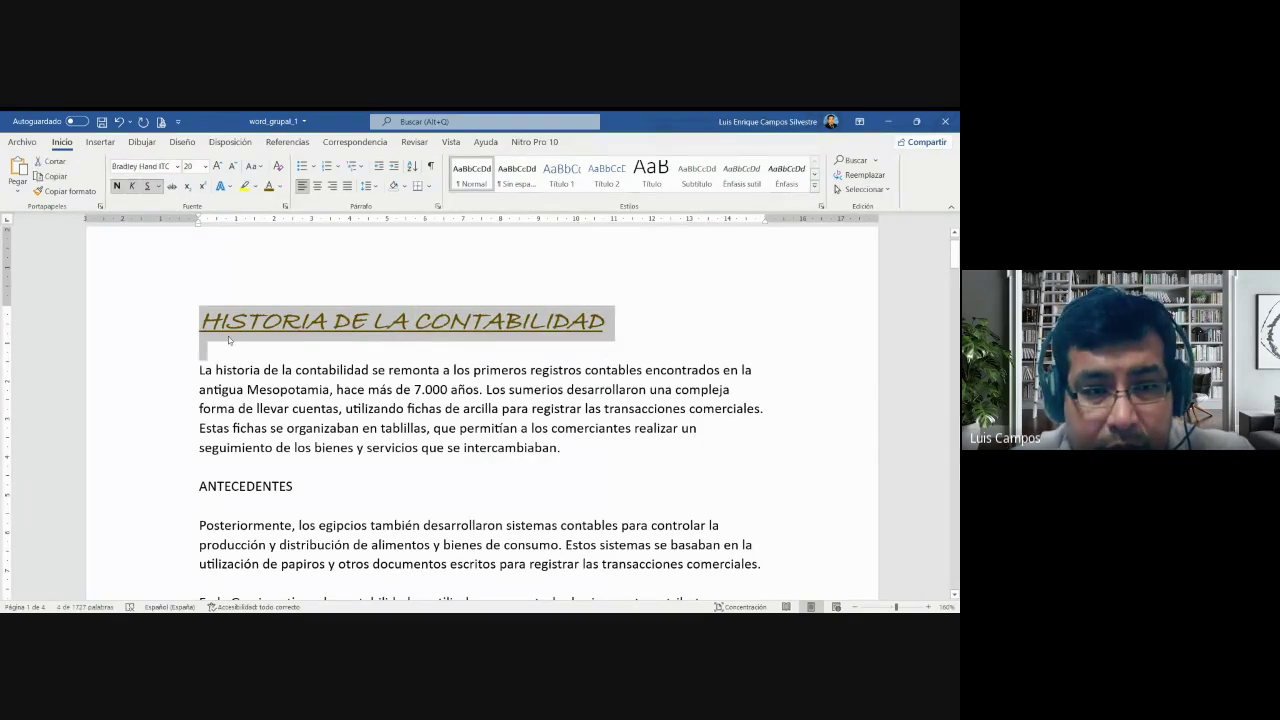
click(186, 323)
click(180, 322)
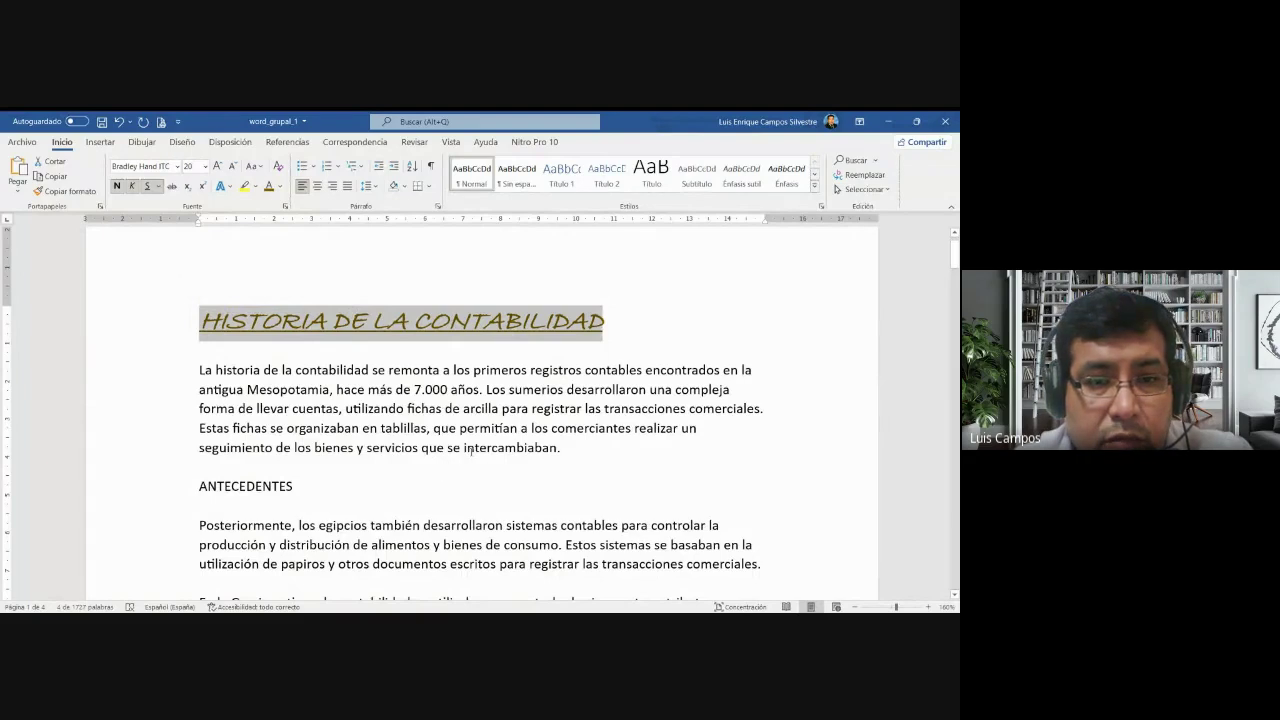
click(56, 194)
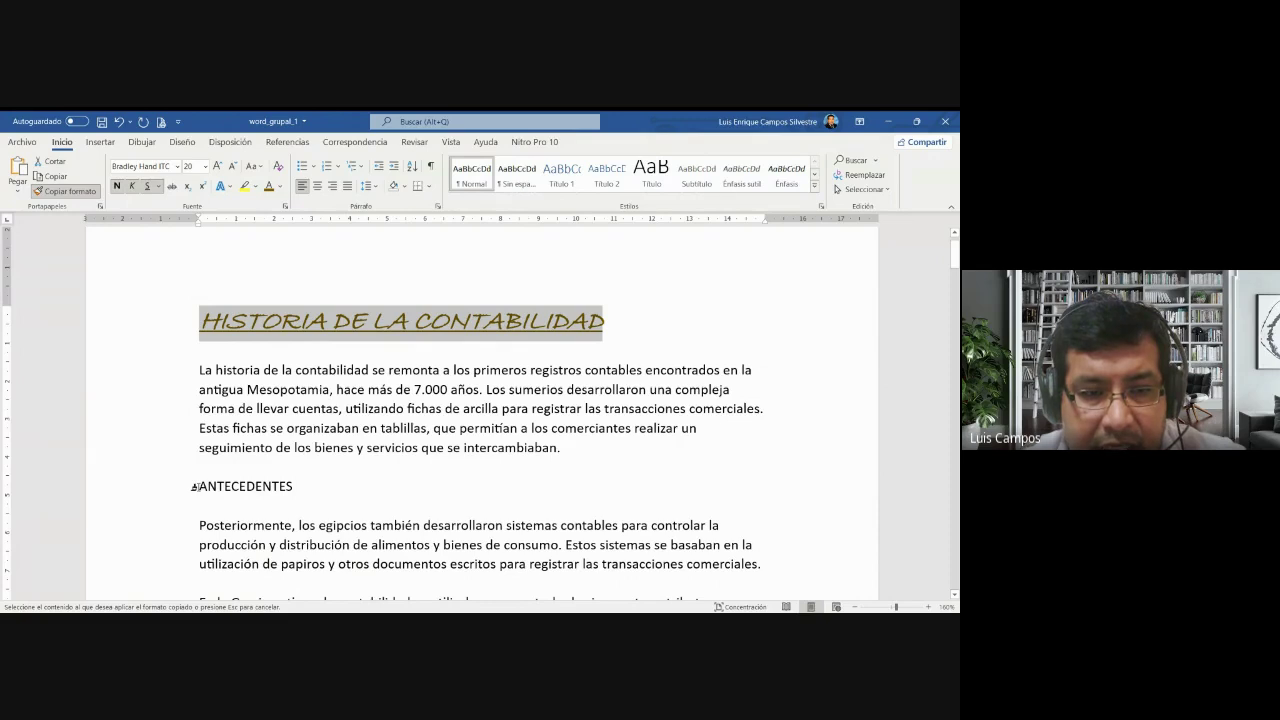
drag(197, 486, 310, 486)
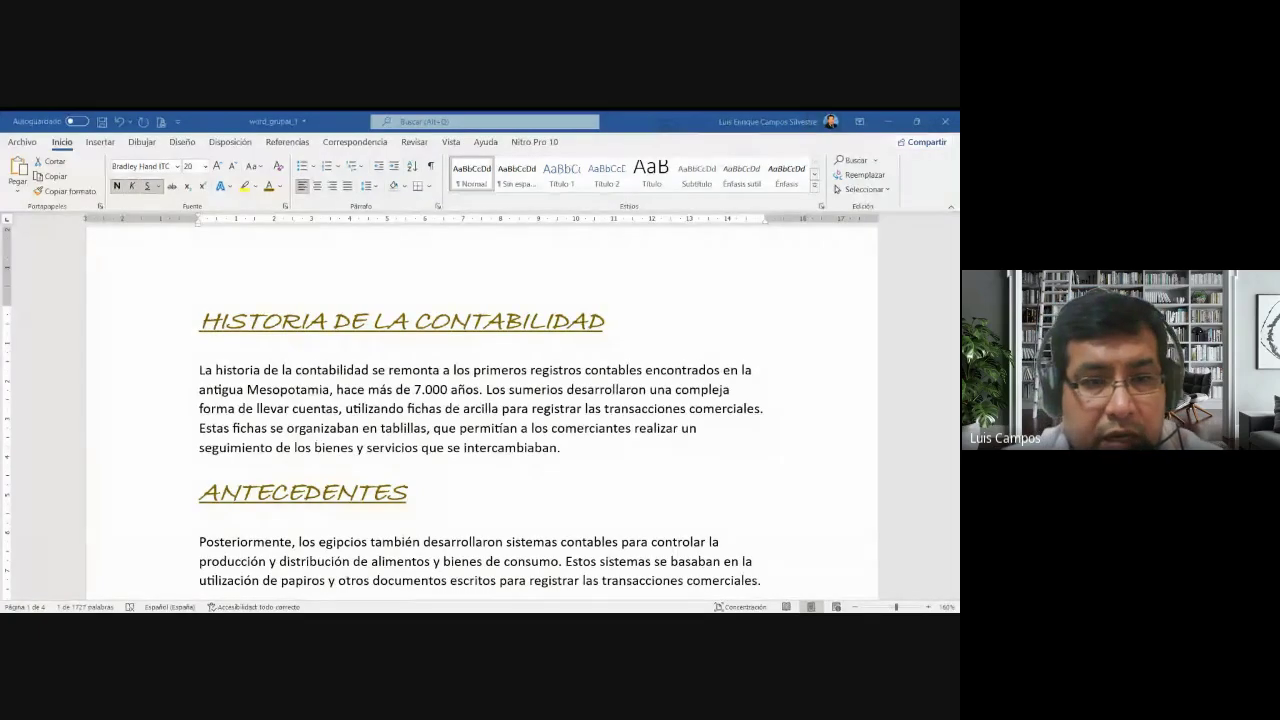
double_click(303, 493)
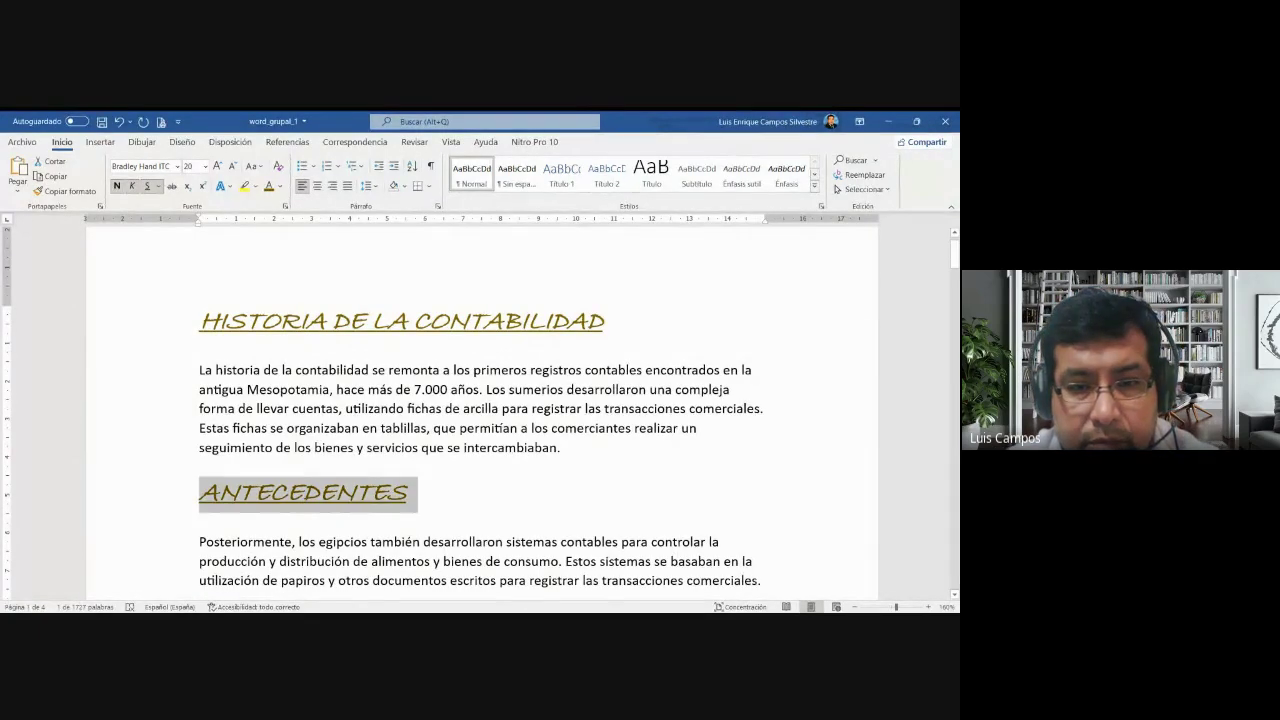
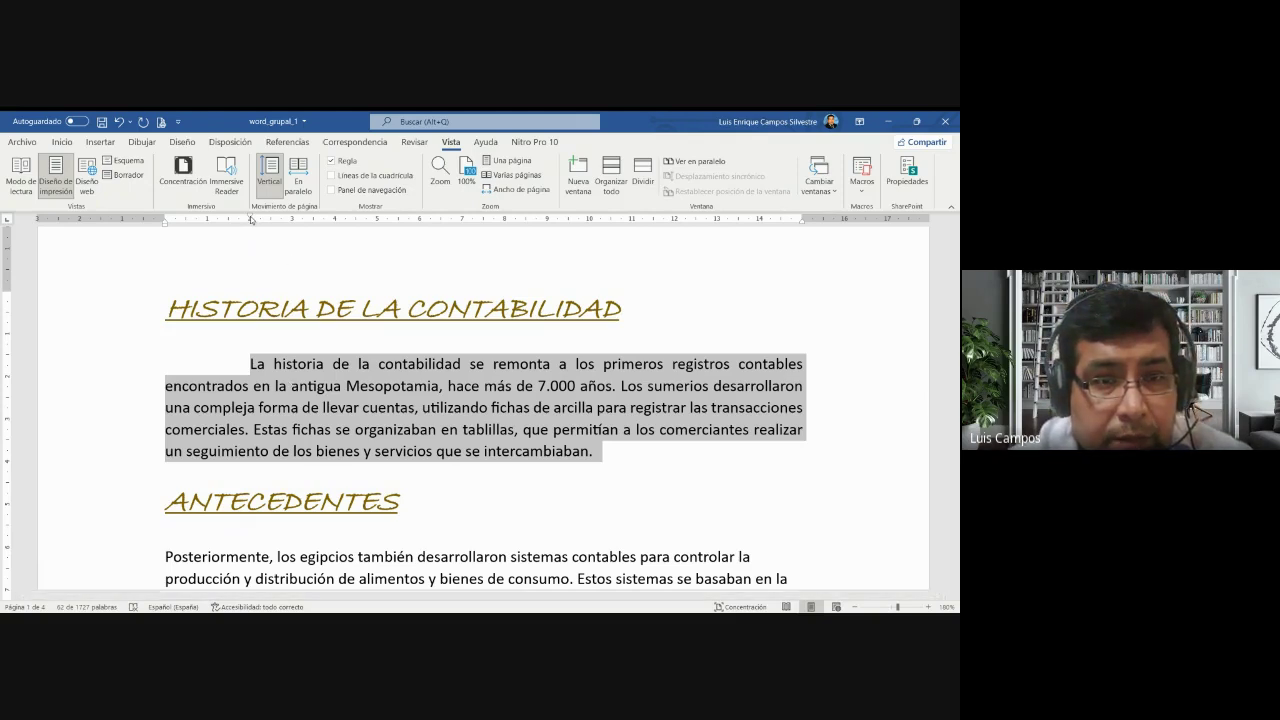
- Remove the first-line indent from the first paragraph by setting its first-line marker to 0 cm on the ruler
drag(251, 219, 167, 222)
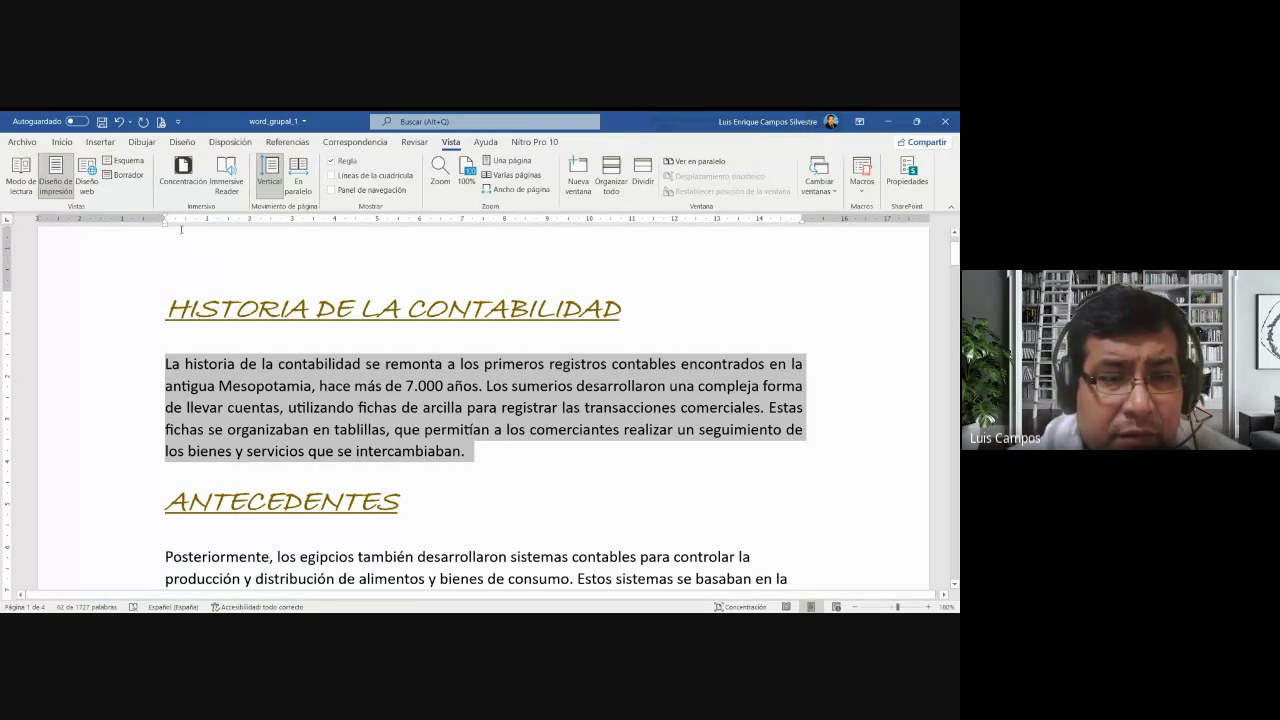
key(Right)
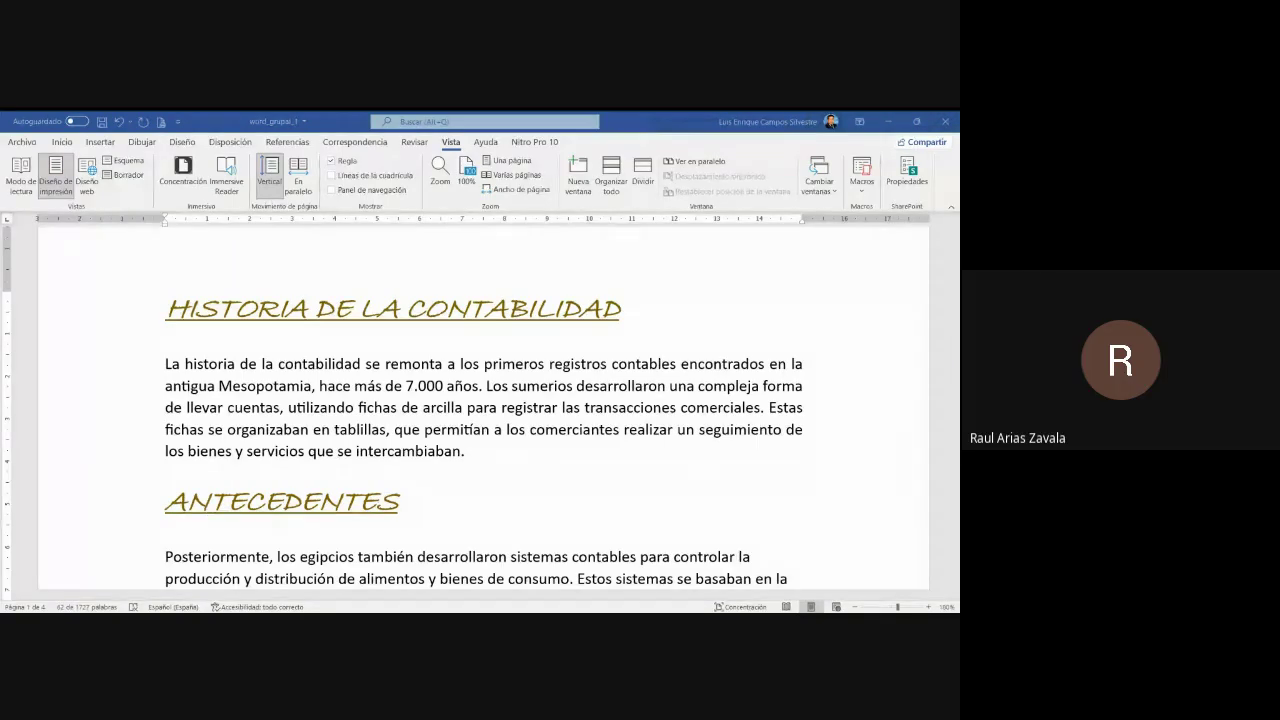
triple_click(497, 431)
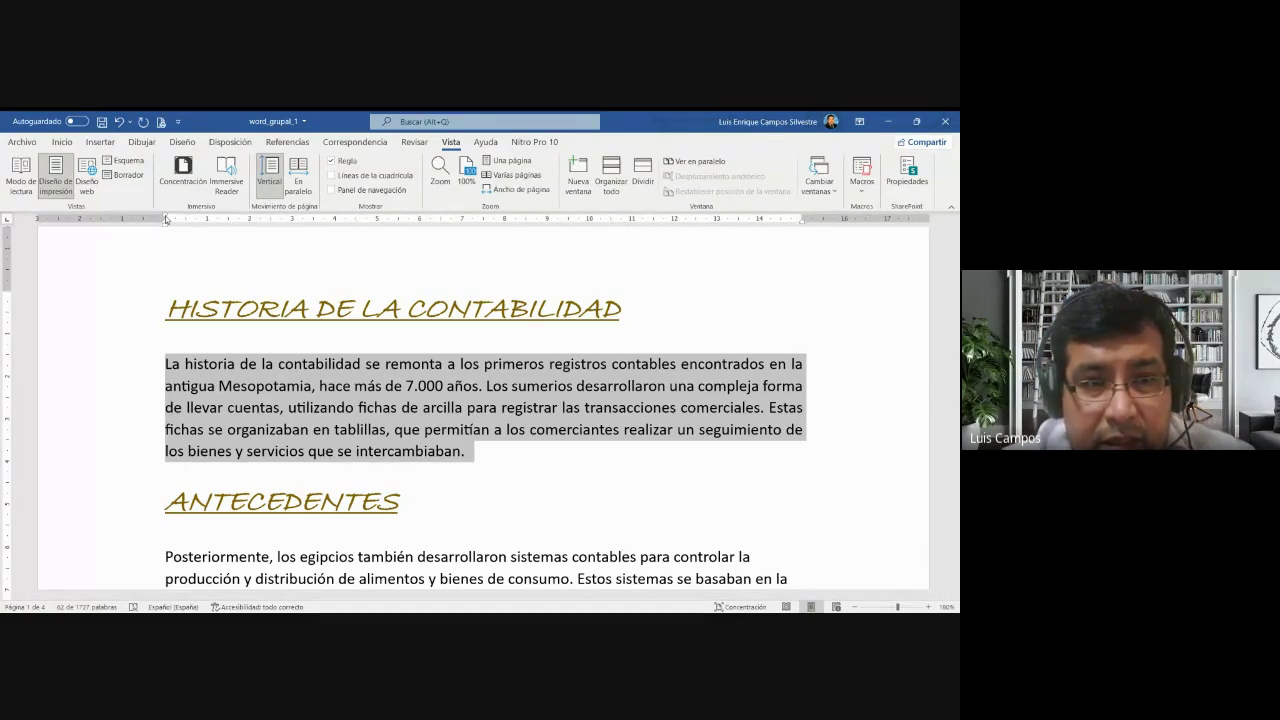
- Indent the first line of the first paragraph to 2 cm with the ruler marker, and clear that indent again
click(318, 407)
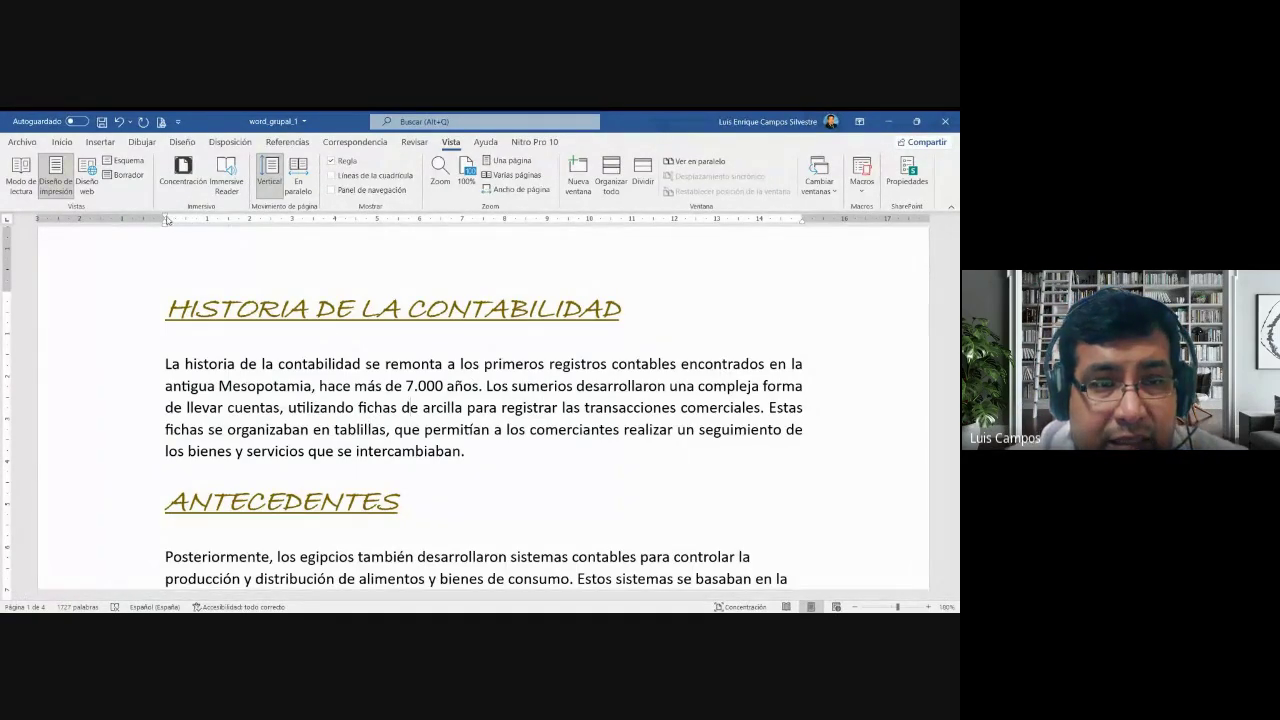
drag(166, 220, 252, 235)
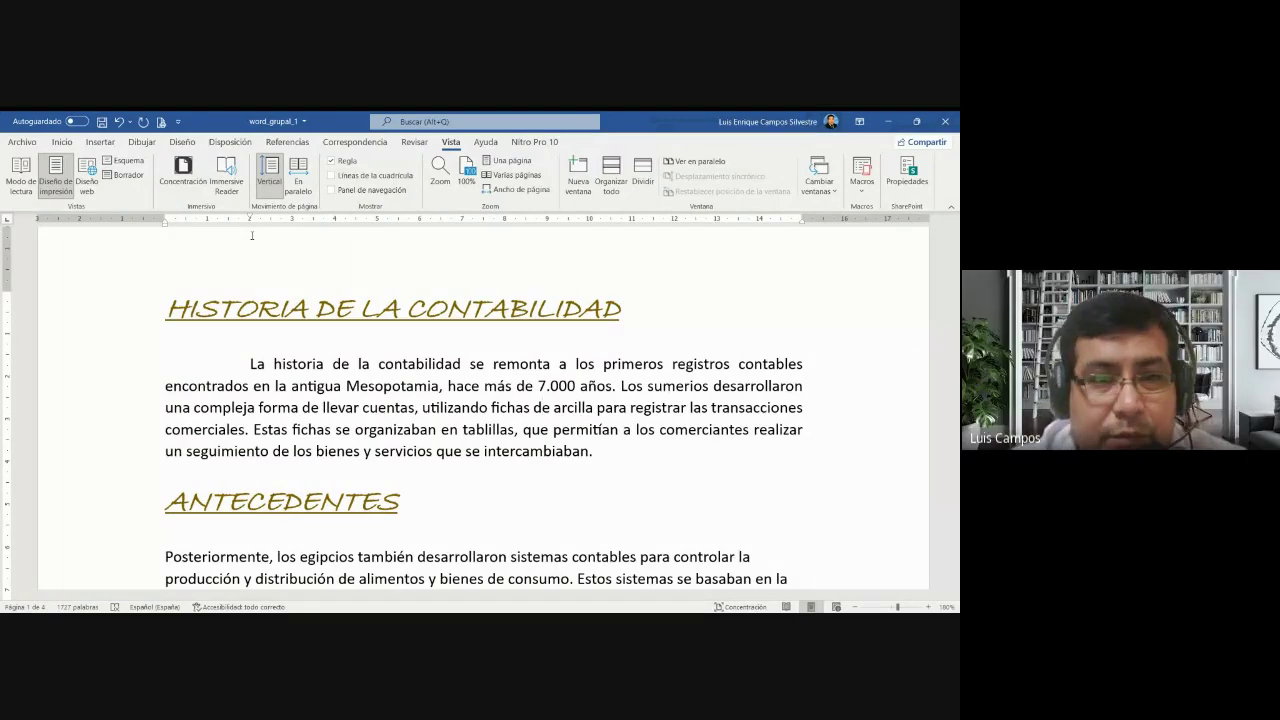
key(BackSpace)
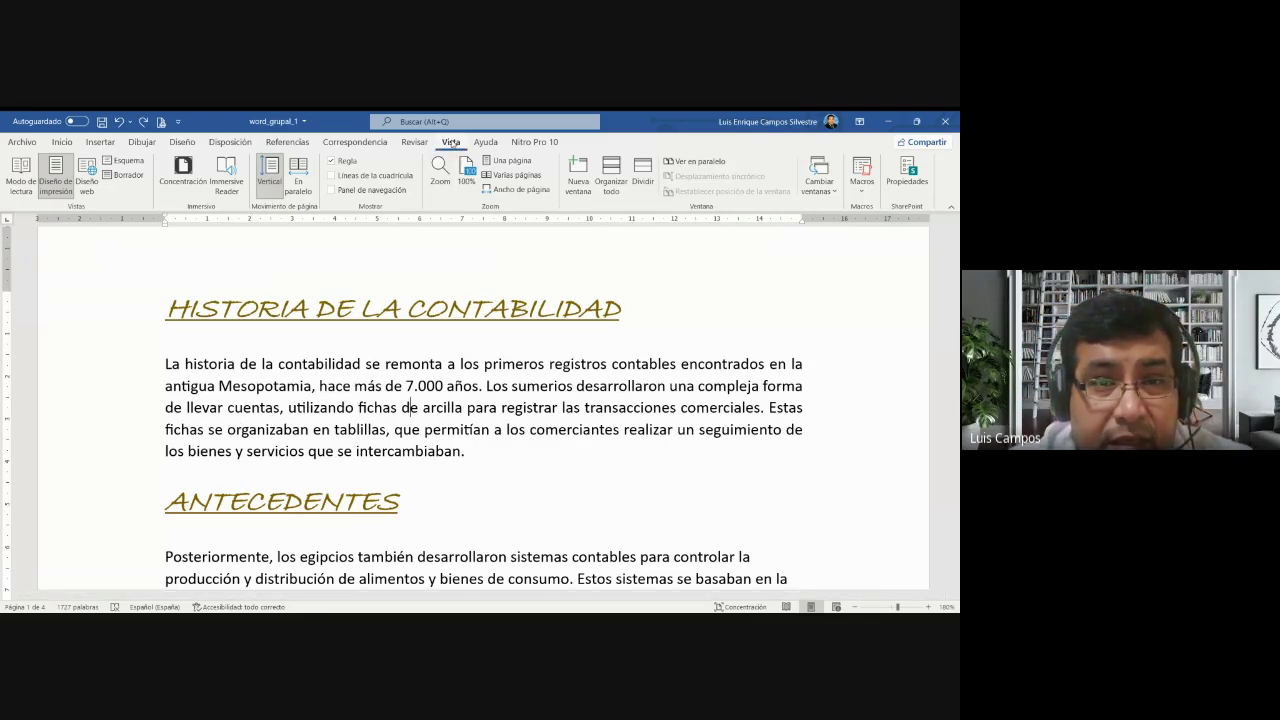
- Demonstrate hiding the document rulers and showing them again several times
click(334, 160)
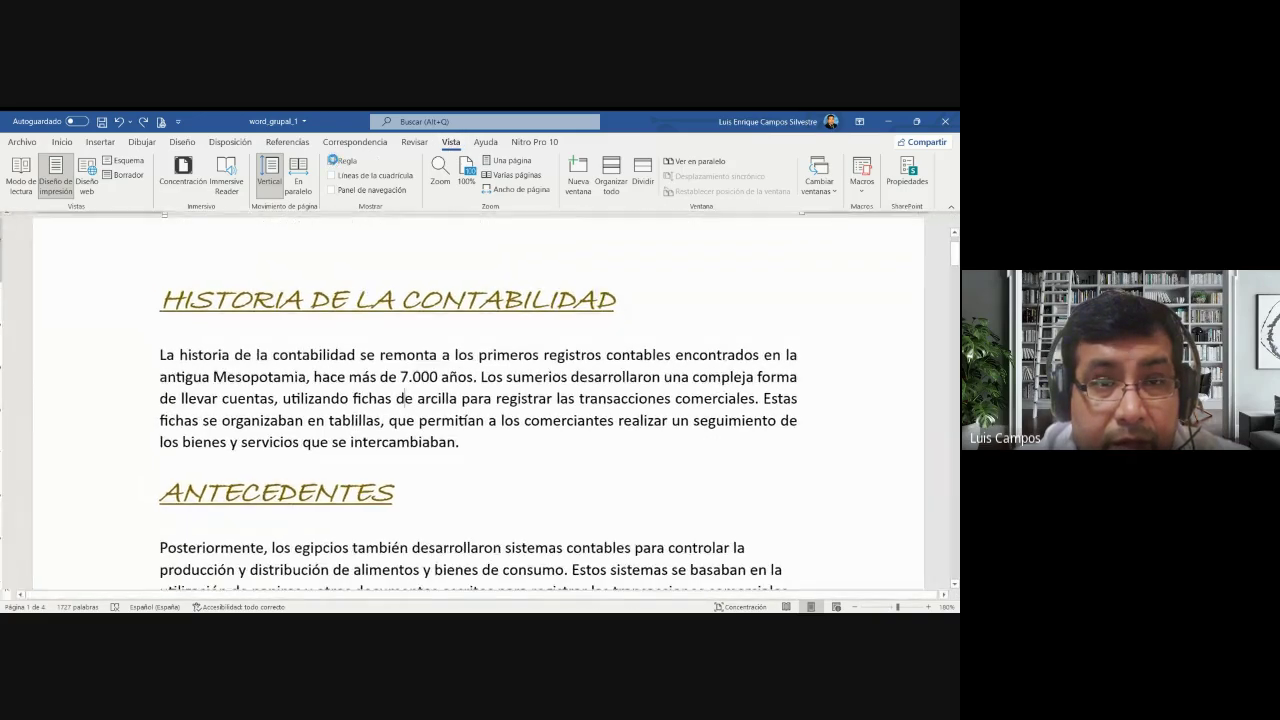
click(334, 161)
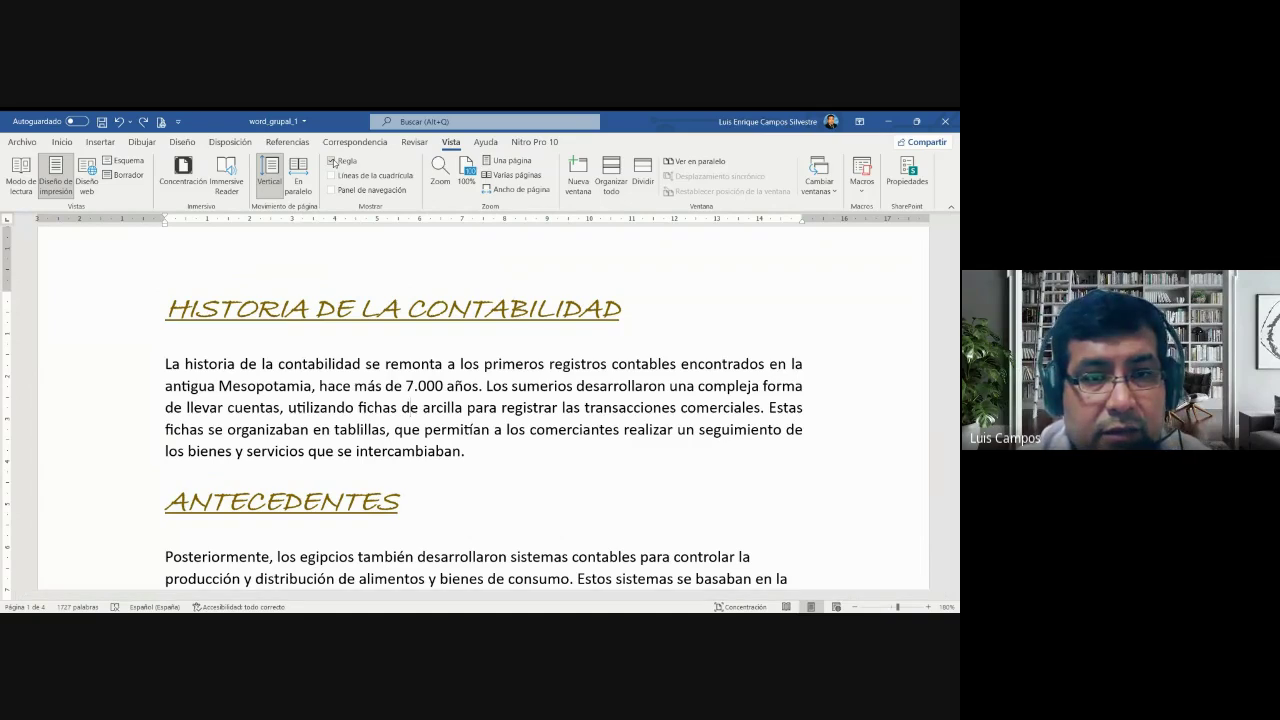
click(334, 162)
click(334, 162)
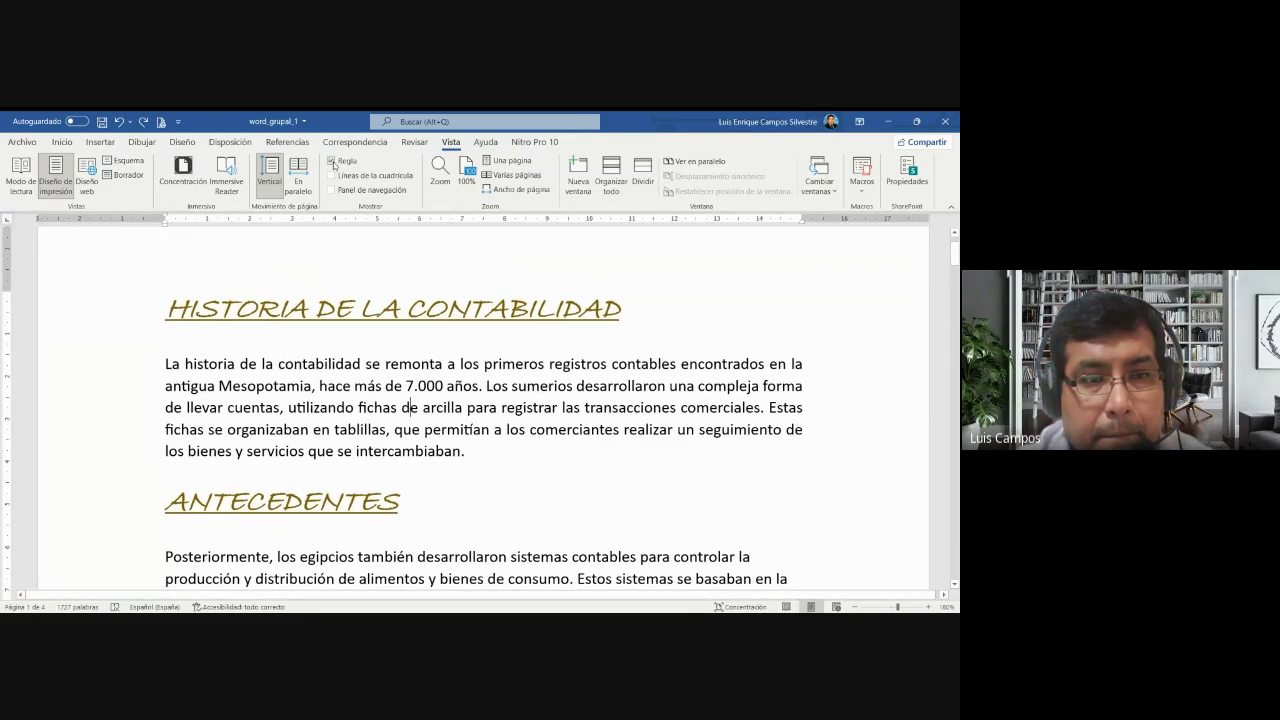
click(334, 162)
click(334, 162)
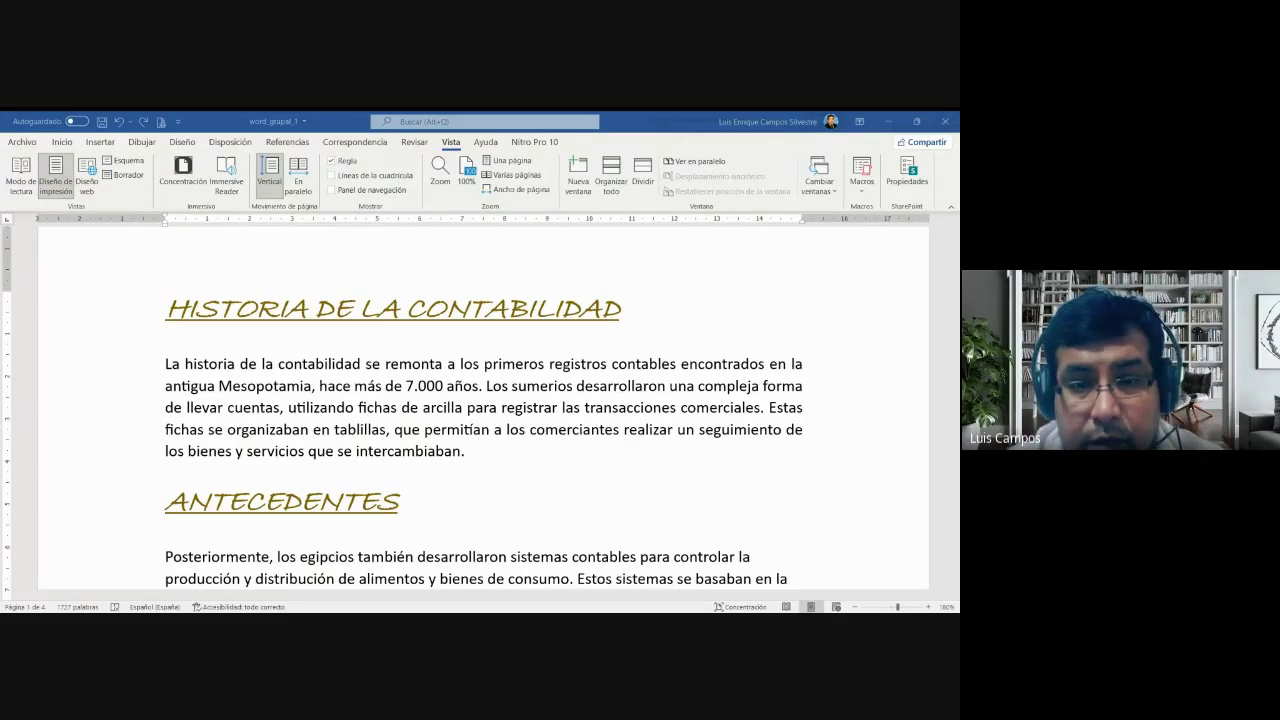
- Examine the indent settings of the first paragraph, including the special indent choices, and close the paragraph settings without changes
key(alt+Tab)
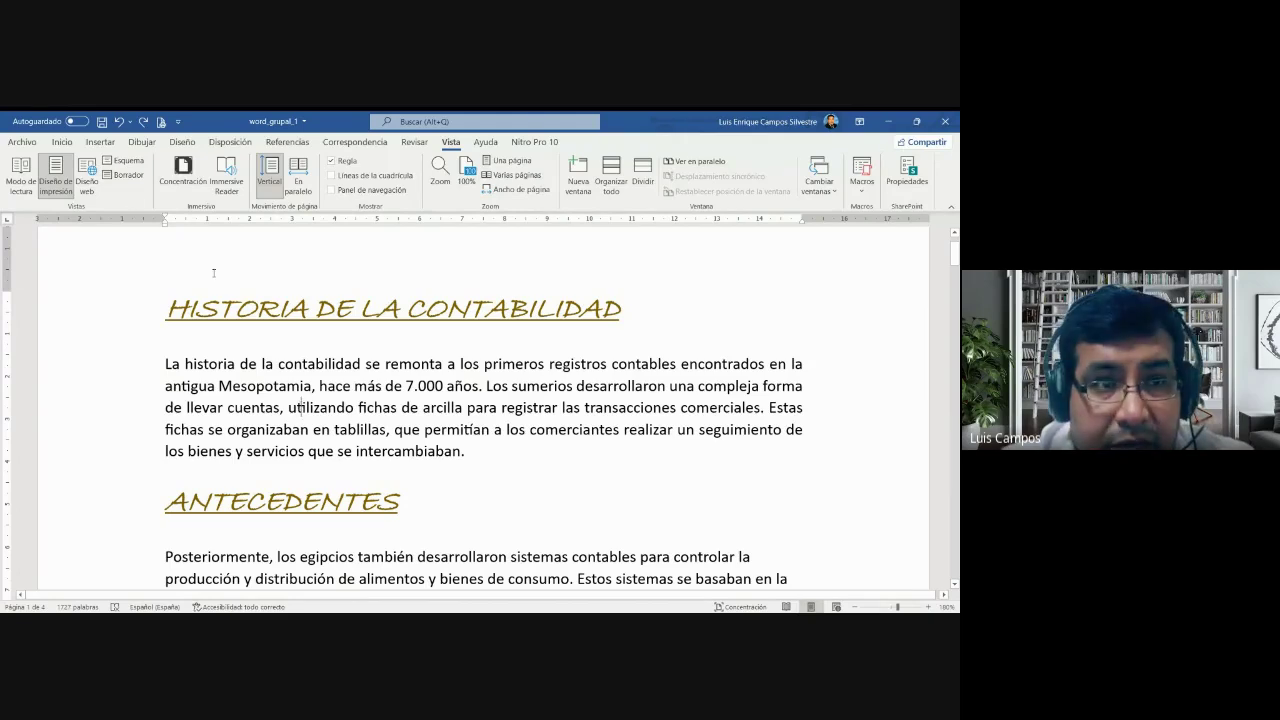
click(62, 142)
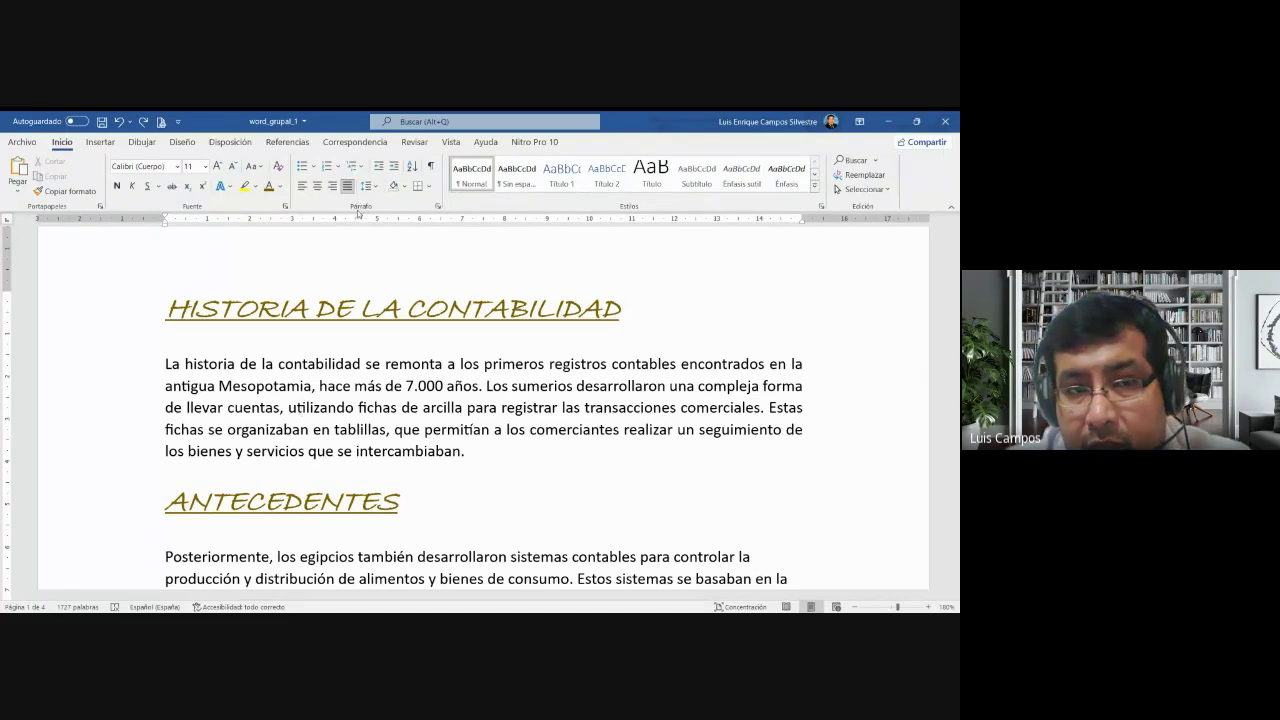
click(438, 208)
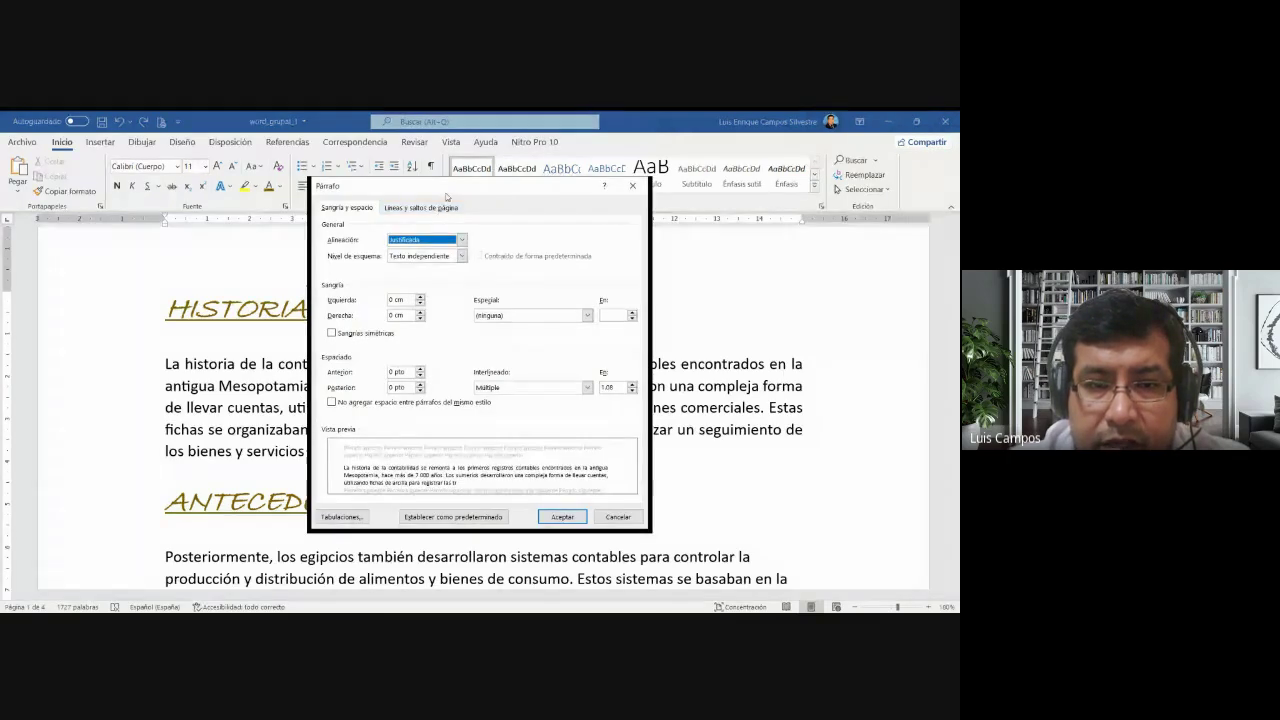
drag(446, 195, 425, 173)
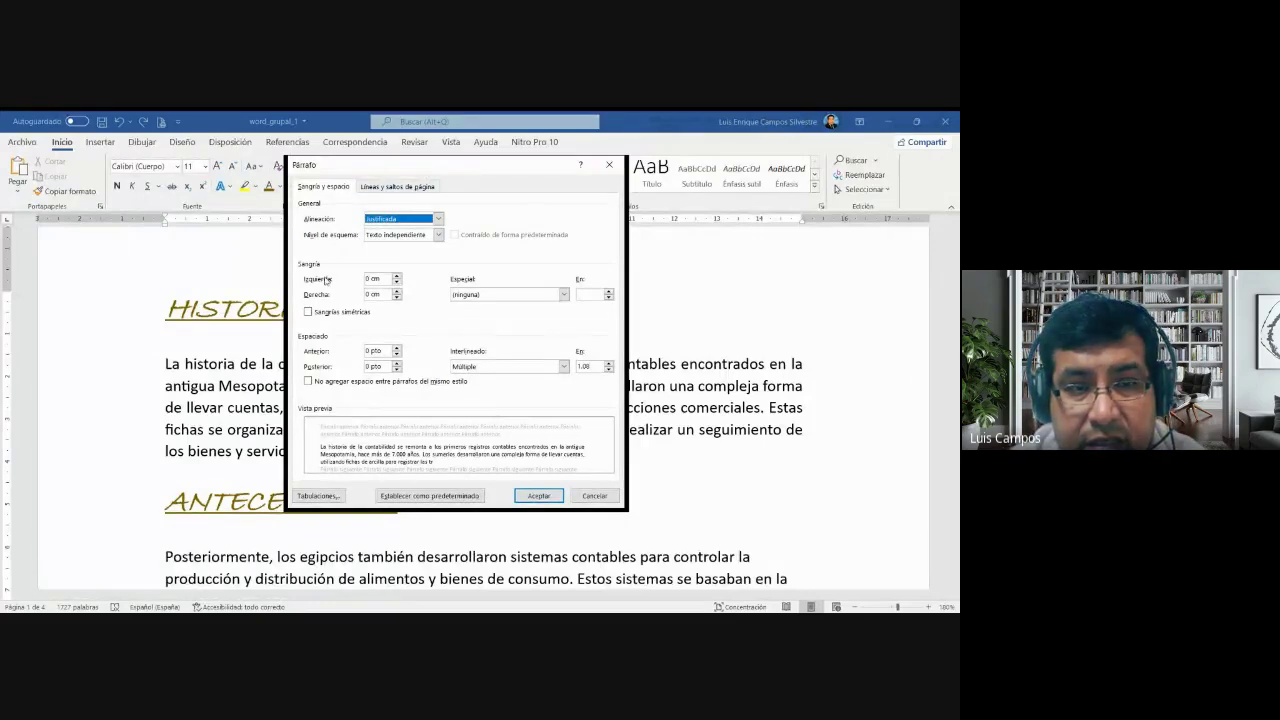
click(496, 299)
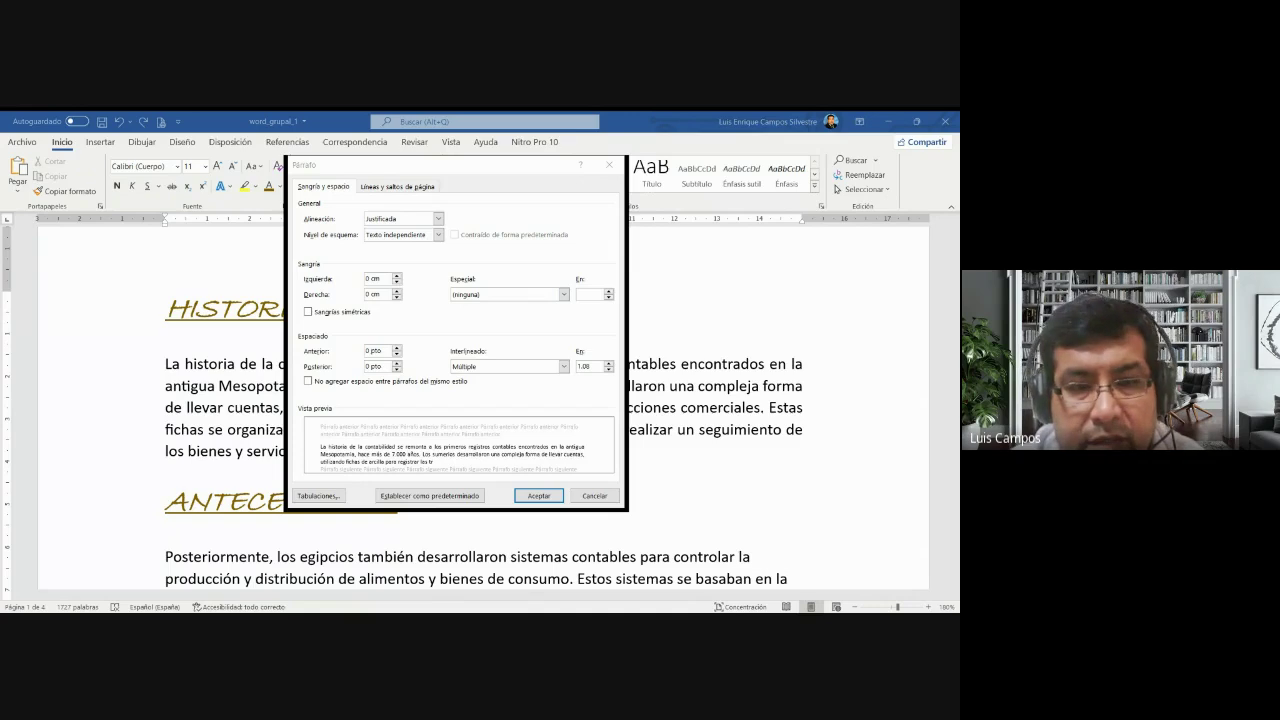
click(525, 319)
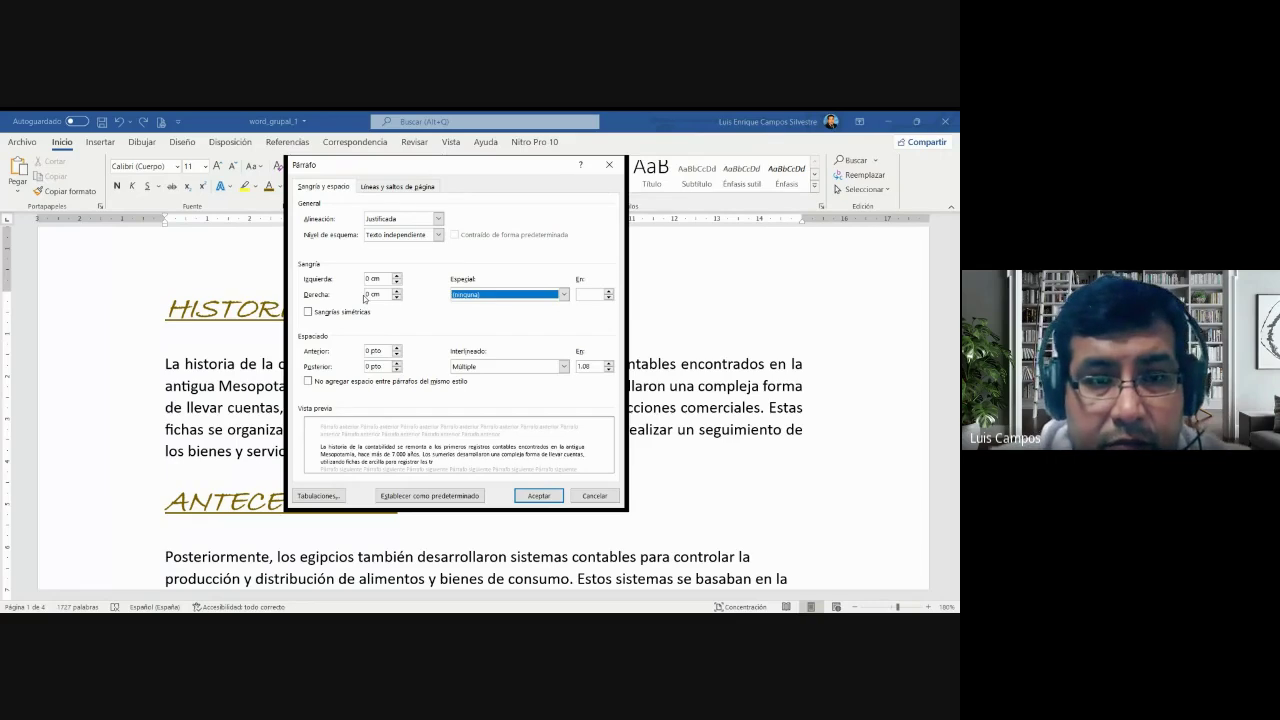
click(609, 164)
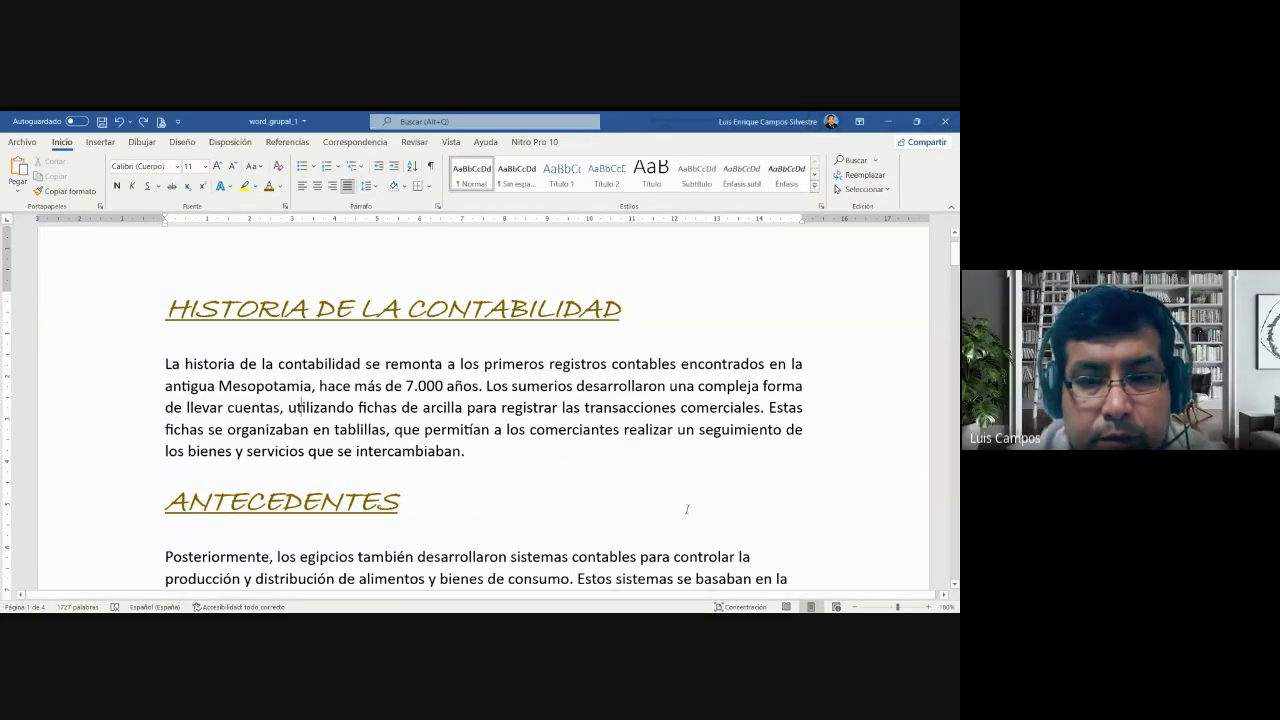
click(451, 142)
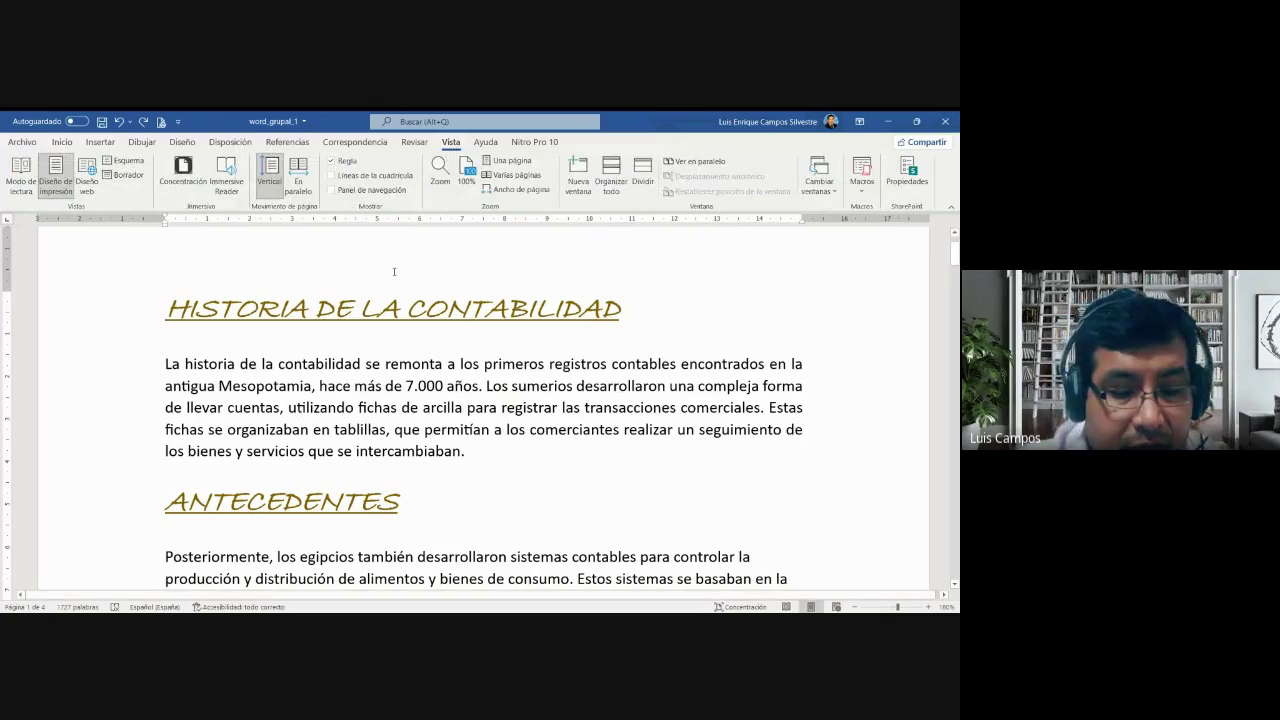
key(alt+F4)
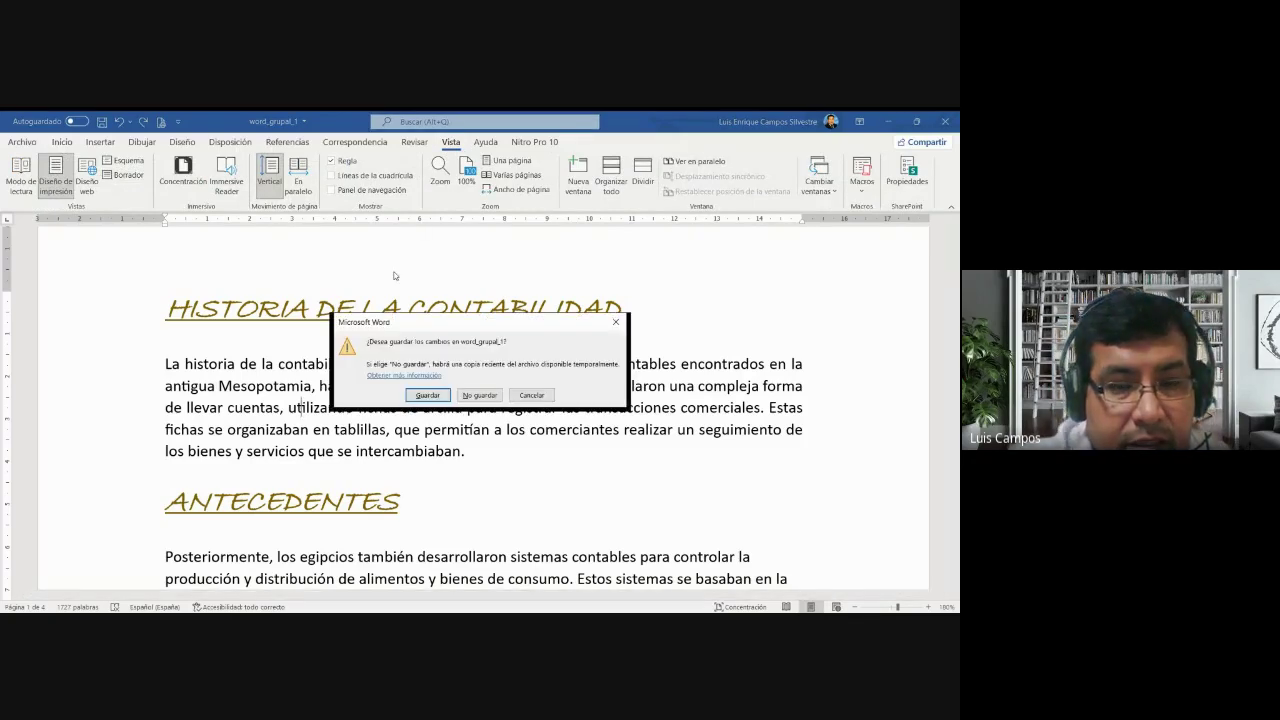
key(Escape)
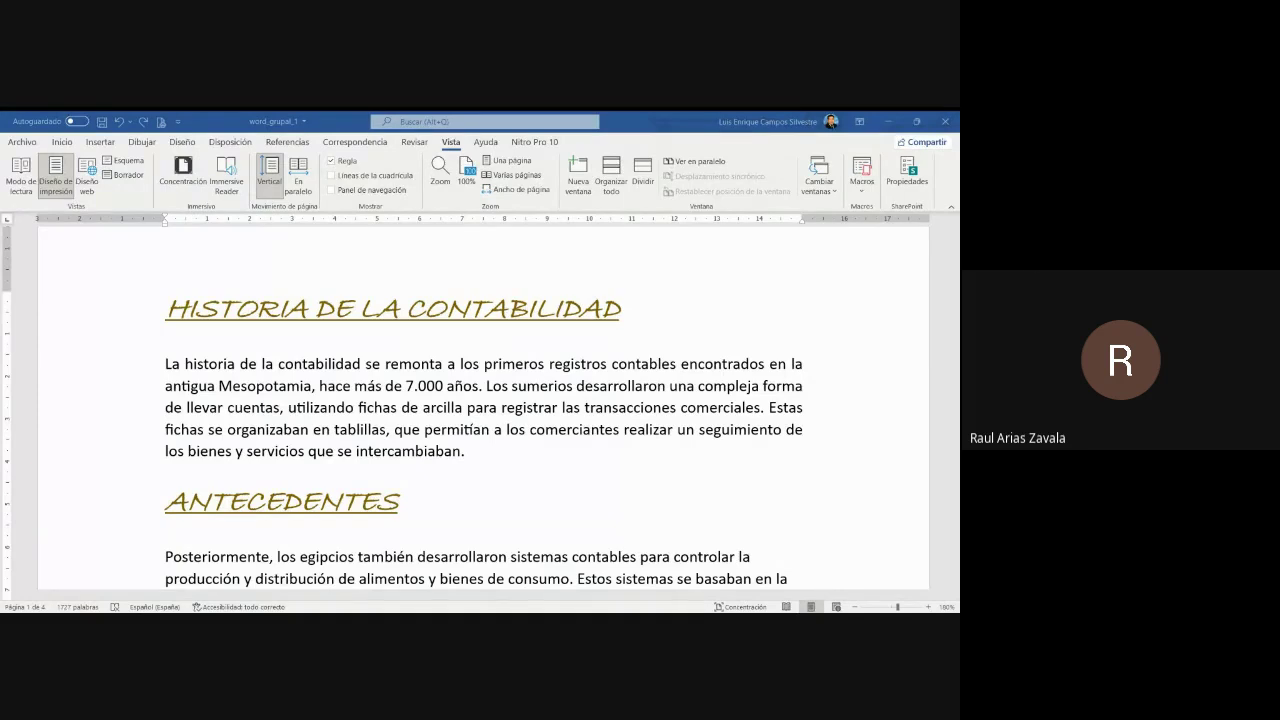
- Review the first paragraph's indent and special indent settings twice more, closing the paragraph settings without changes
click(62, 141)
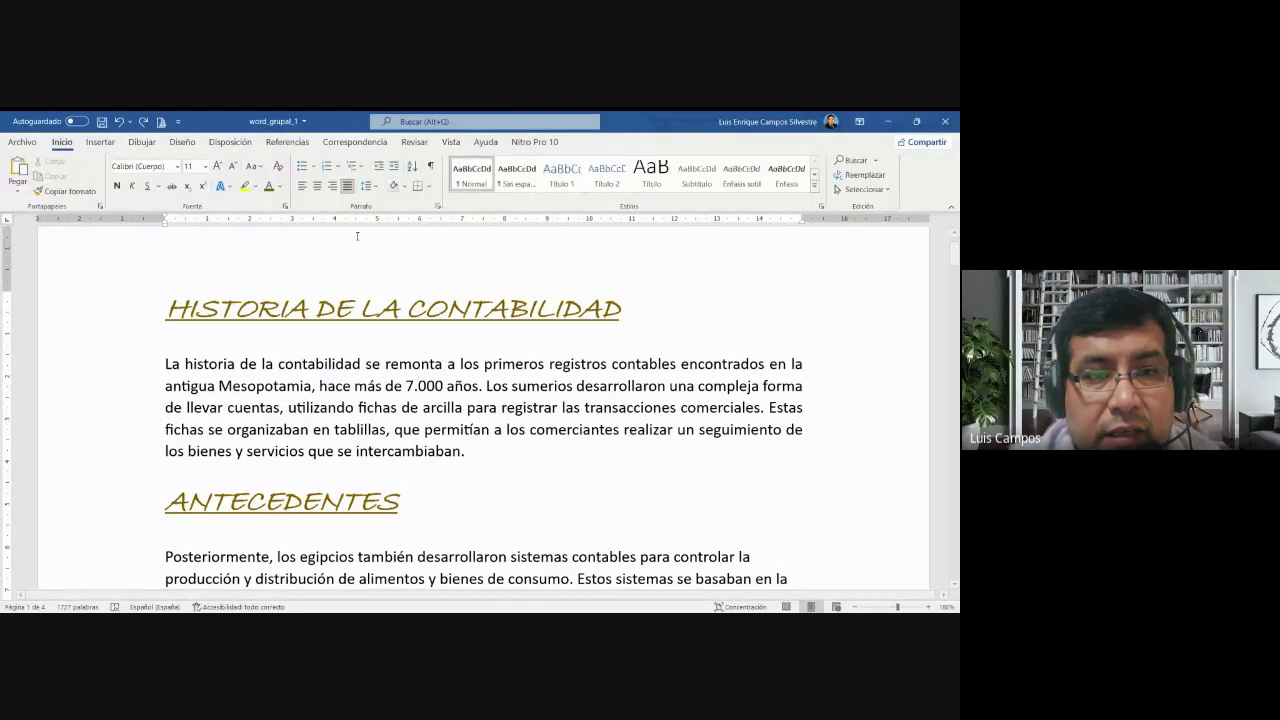
click(438, 206)
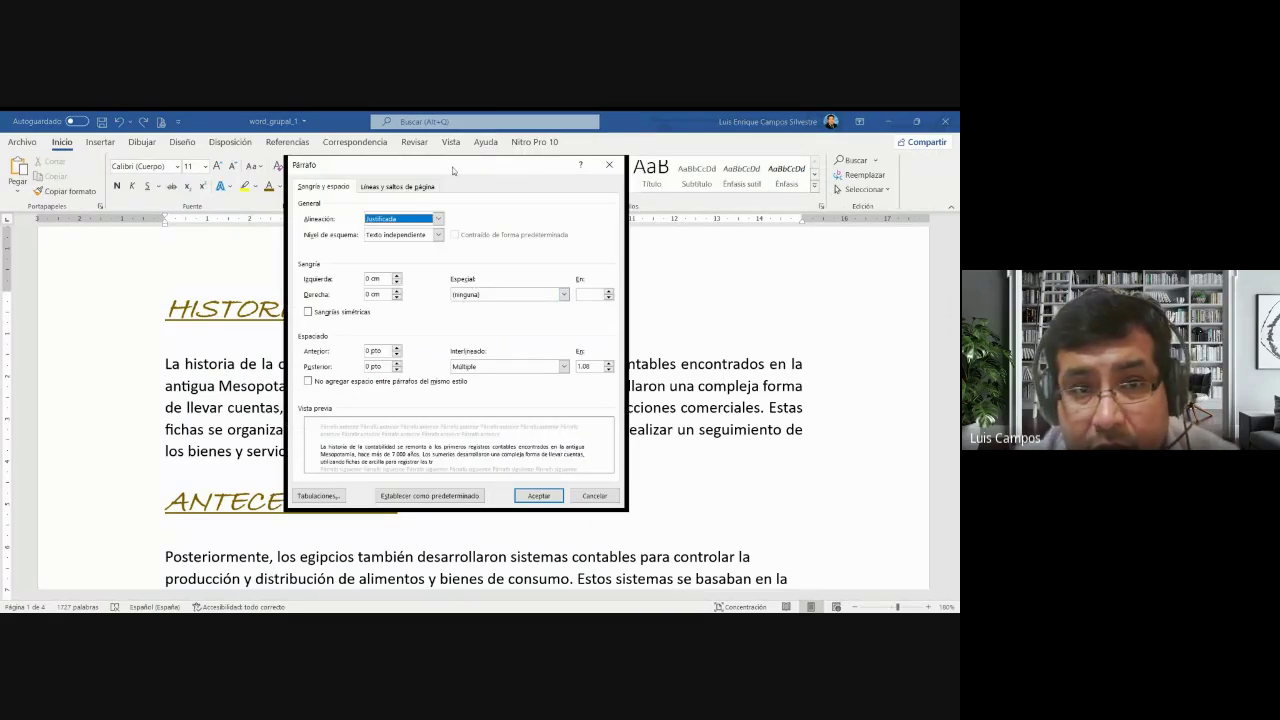
drag(452, 170, 466, 168)
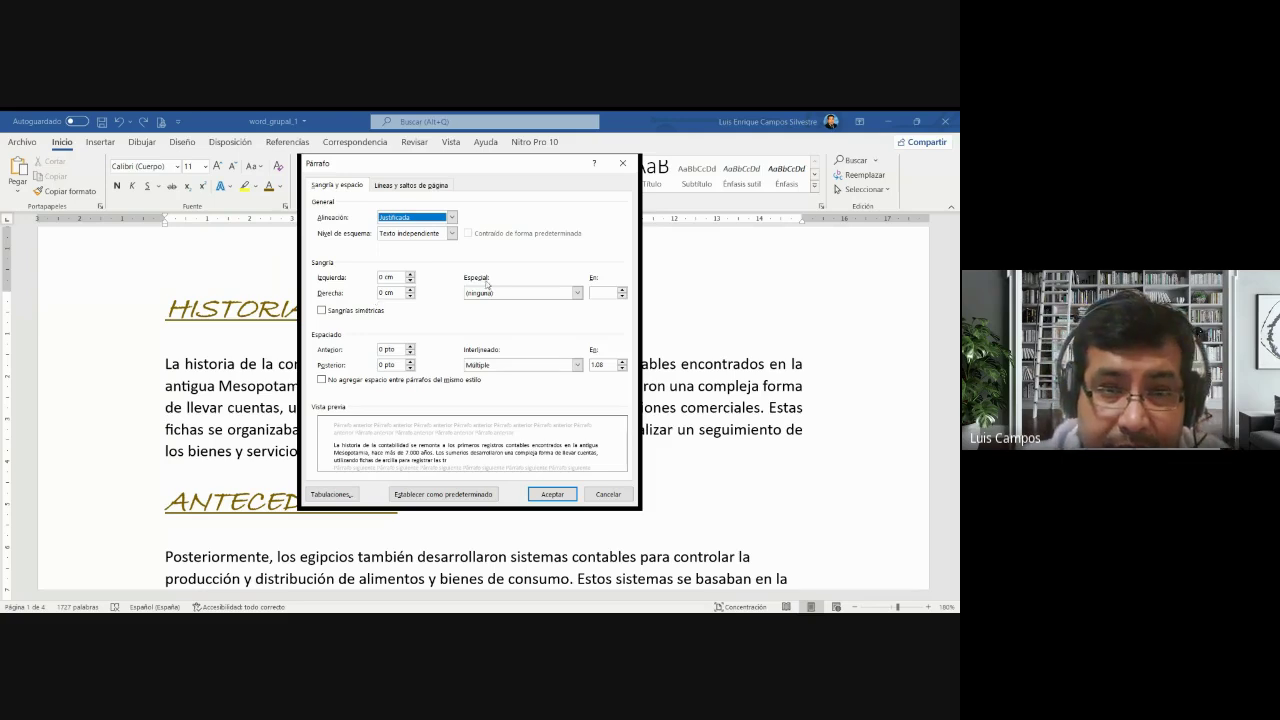
click(577, 293)
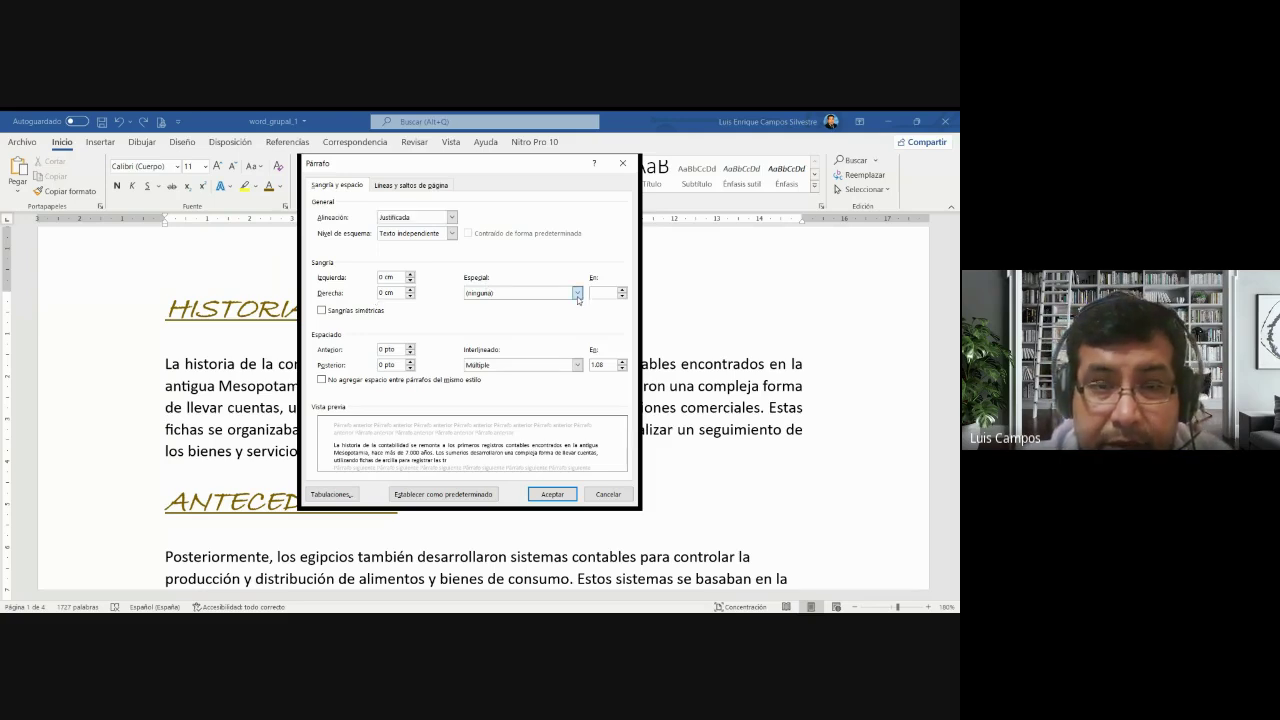
click(577, 297)
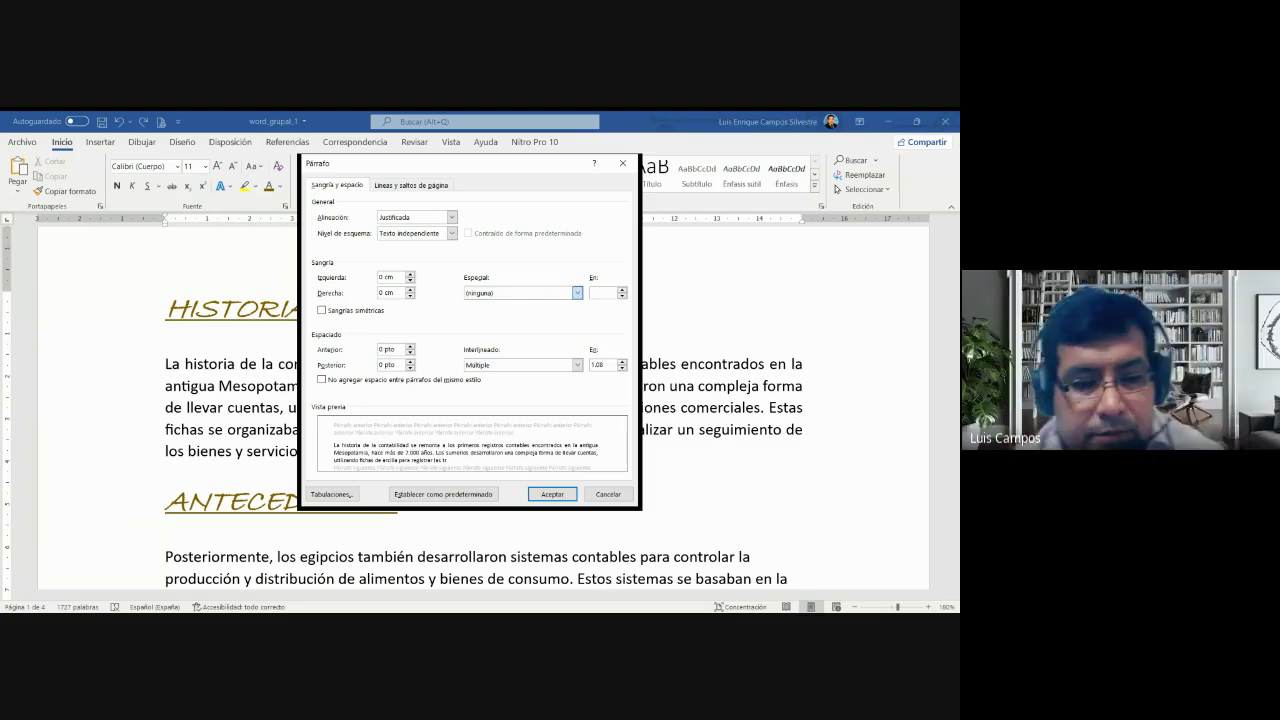
click(620, 494)
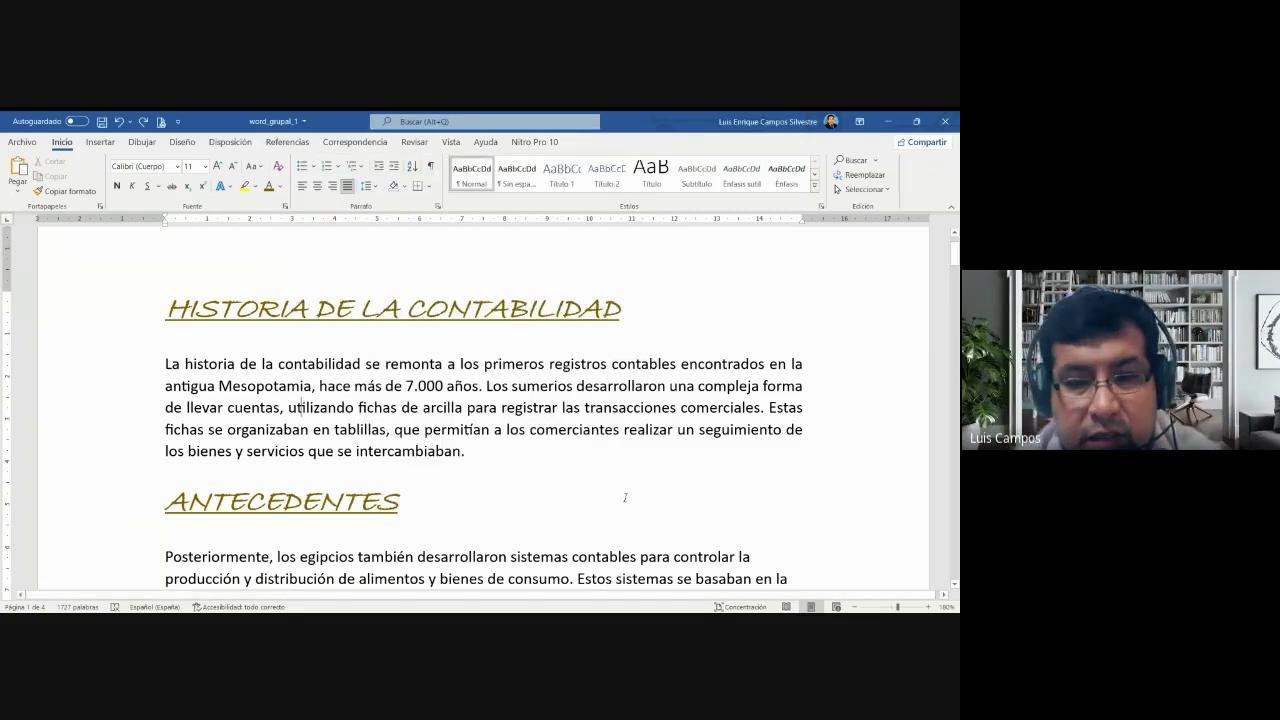
click(438, 207)
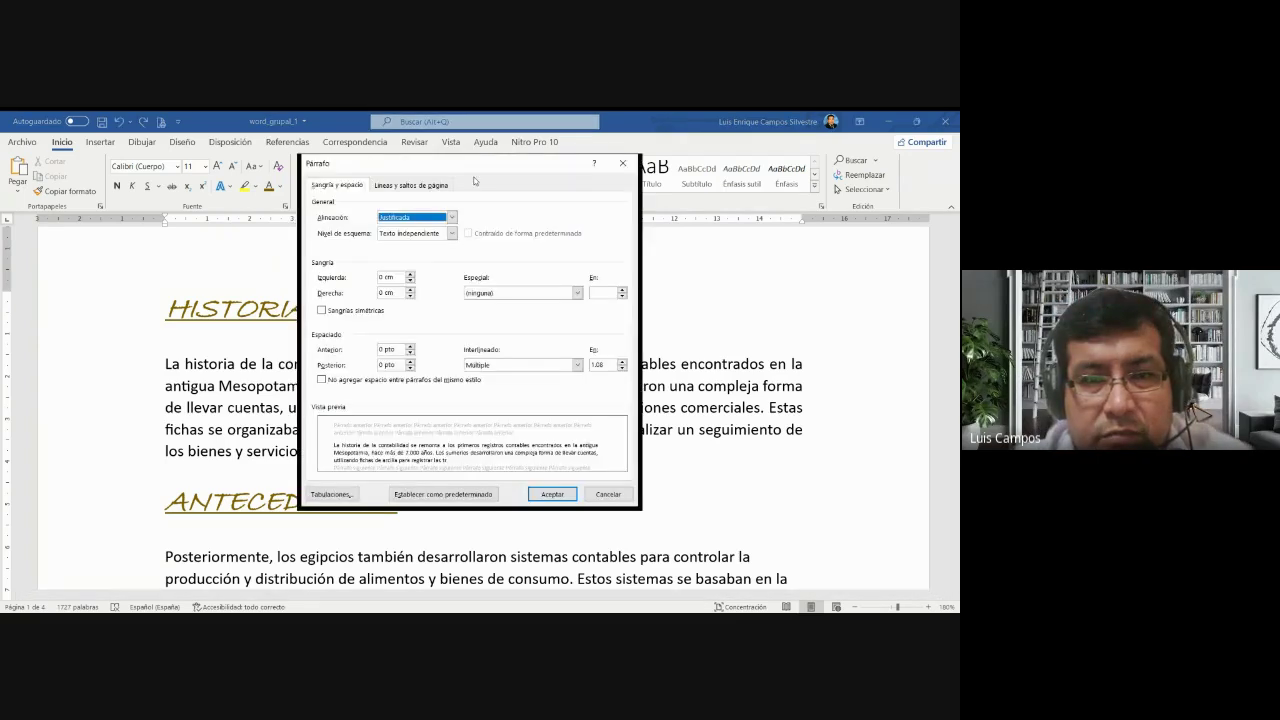
click(623, 164)
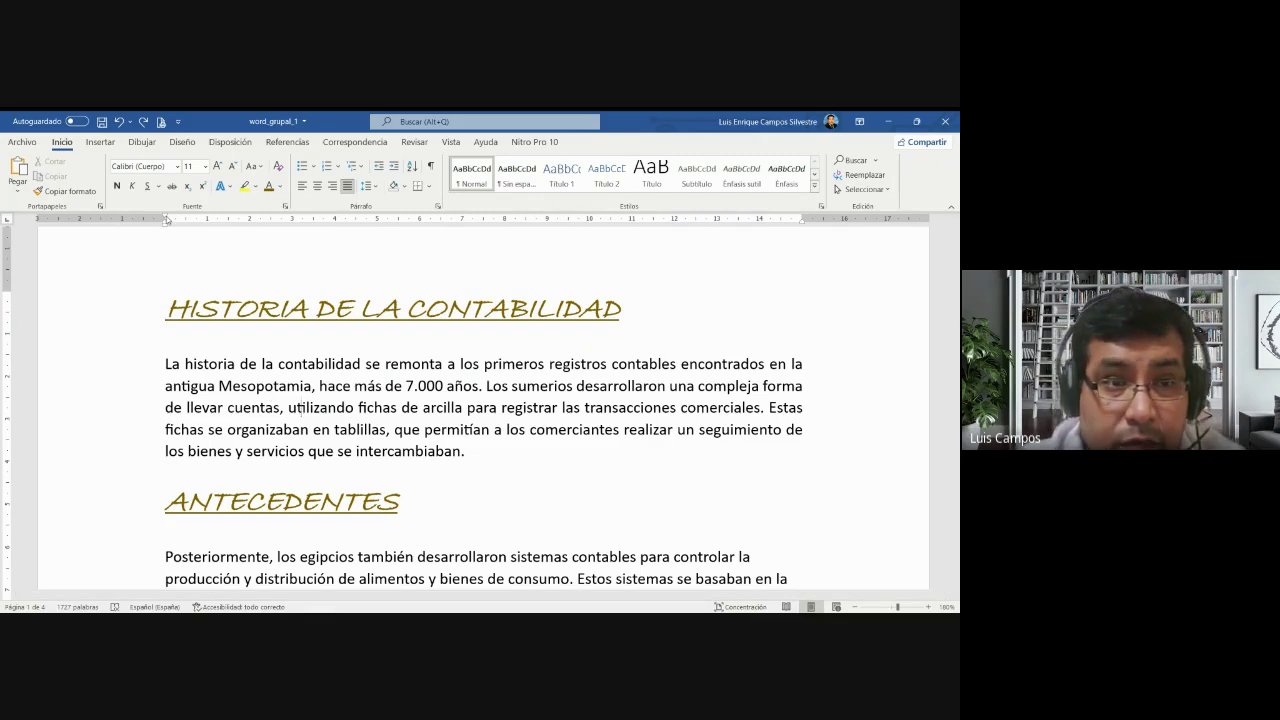
- Demonstrate a 2 cm first-line indent and a 2 cm hanging indent on the first paragraph, clearing each one again
mouse_move(166, 216)
mouse_down()
mouse_move(333, 220)
mouse_move(251, 229)
mouse_up()
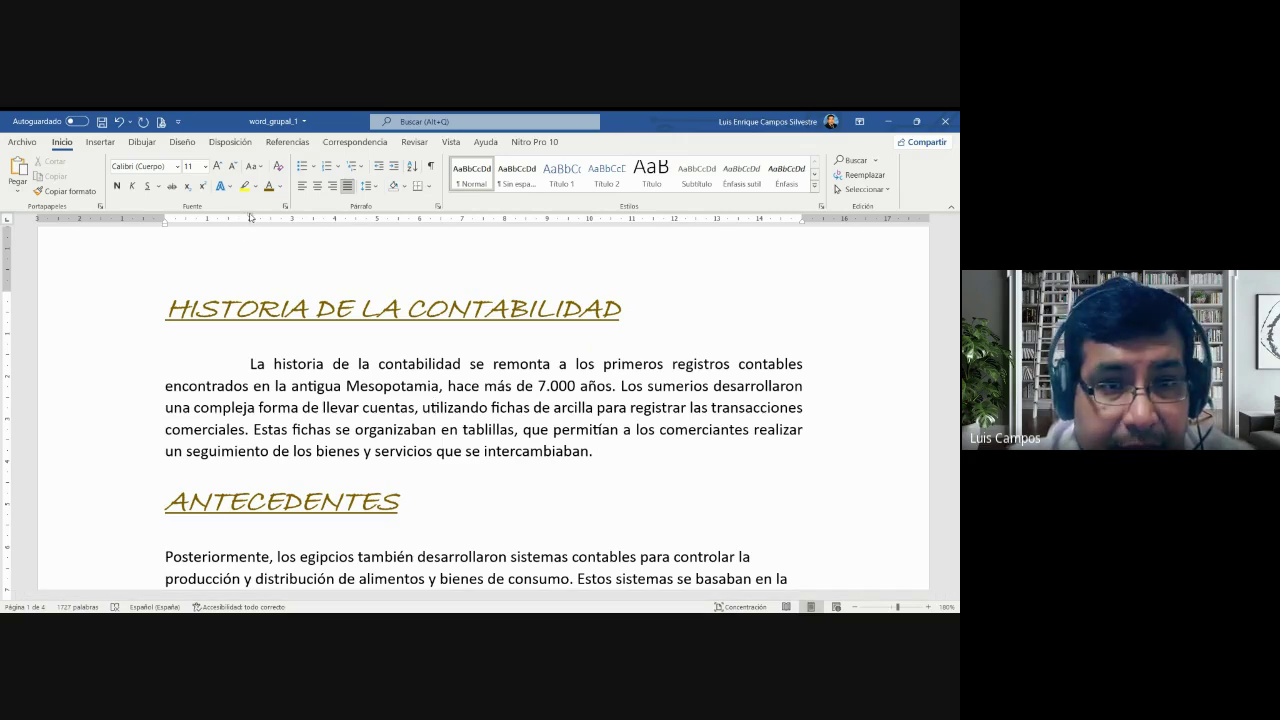
drag(251, 218, 166, 224)
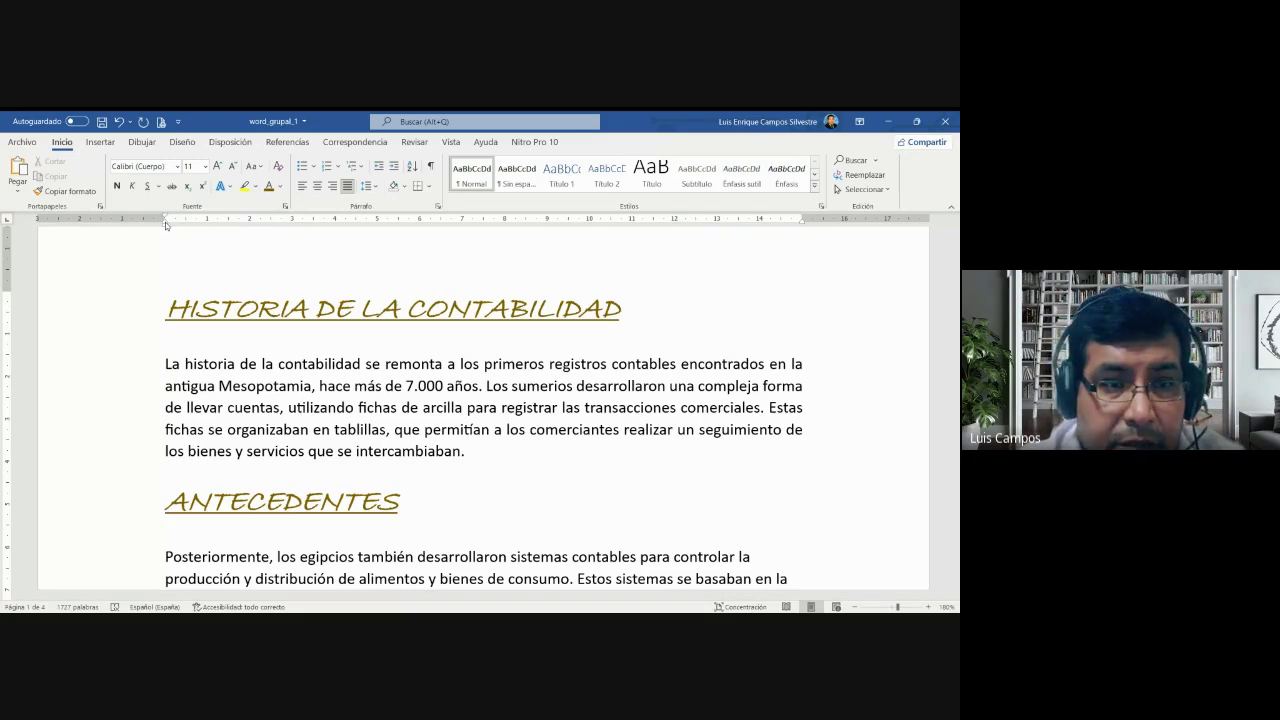
drag(165, 222, 250, 225)
key(ctrl+z)
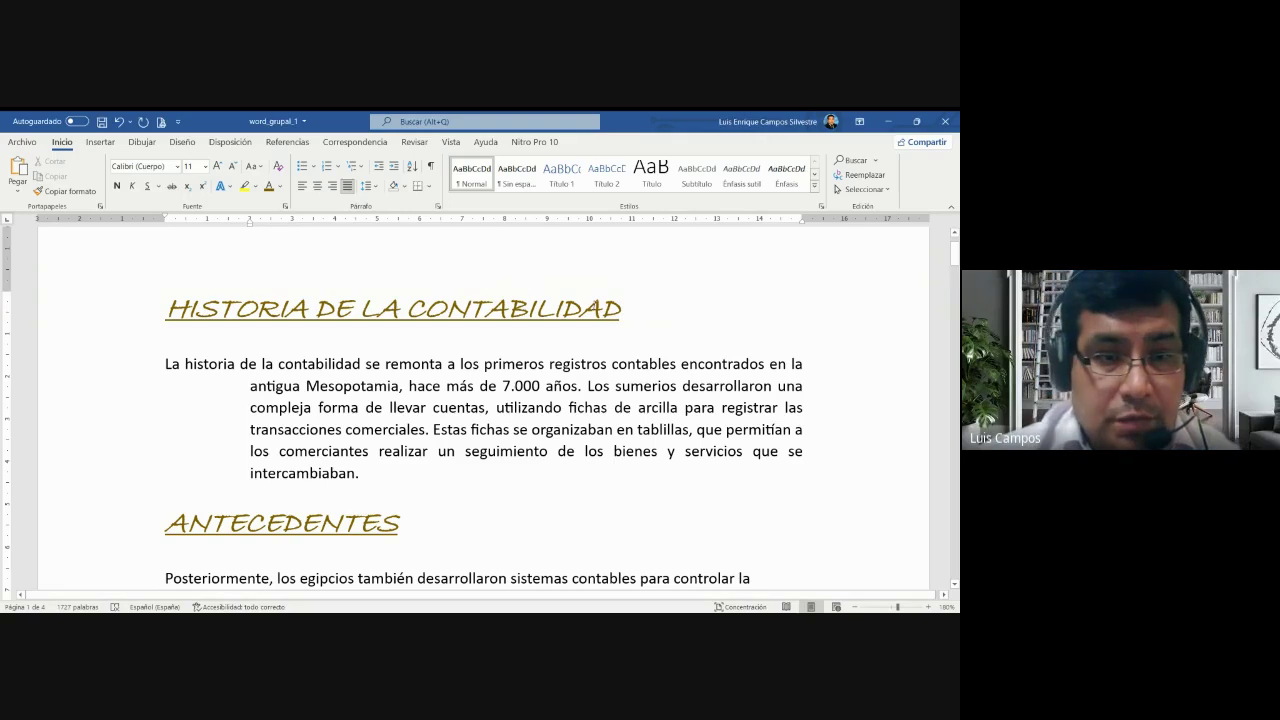
drag(250, 223, 167, 220)
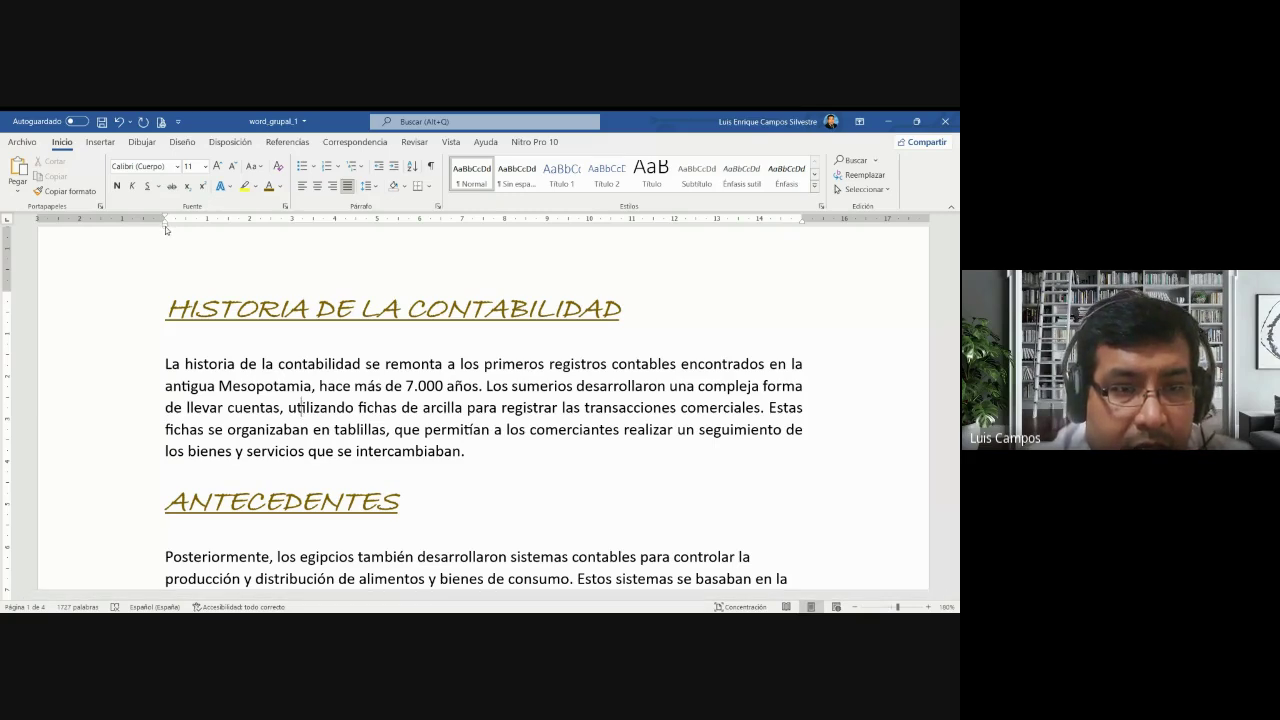
- Indent the whole first paragraph from the left by about 5.5 cm with the ruler's left indent marker
mouse_move(165, 226)
mouse_down()
mouse_move(230, 226)
mouse_move(385, 271)
mouse_up()
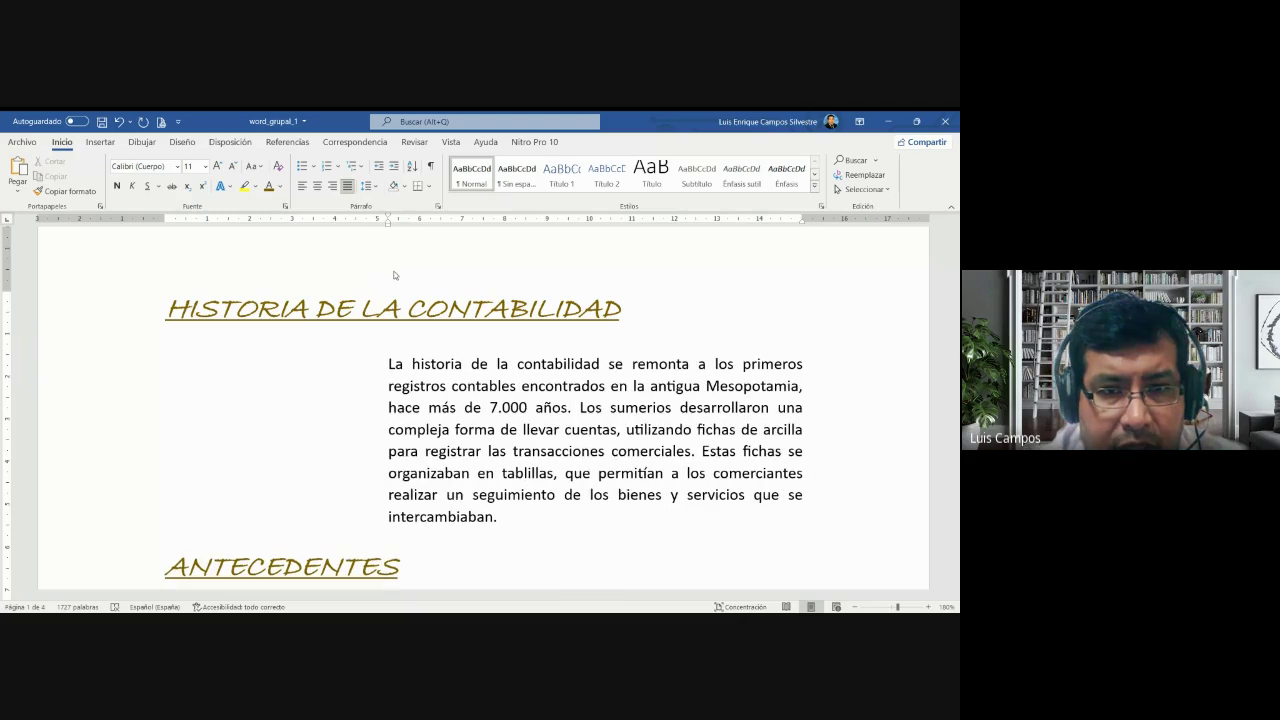
drag(394, 275, 400, 277)
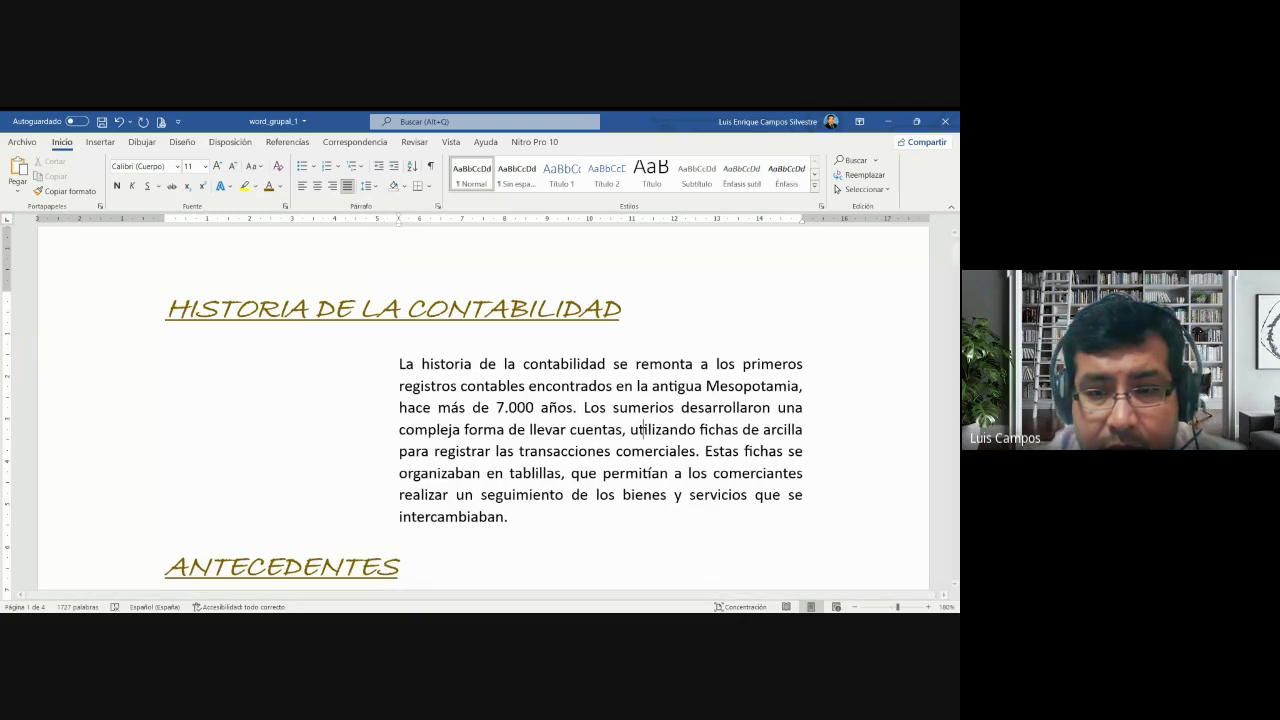
click(855, 607)
click(855, 607)
click(855, 607)
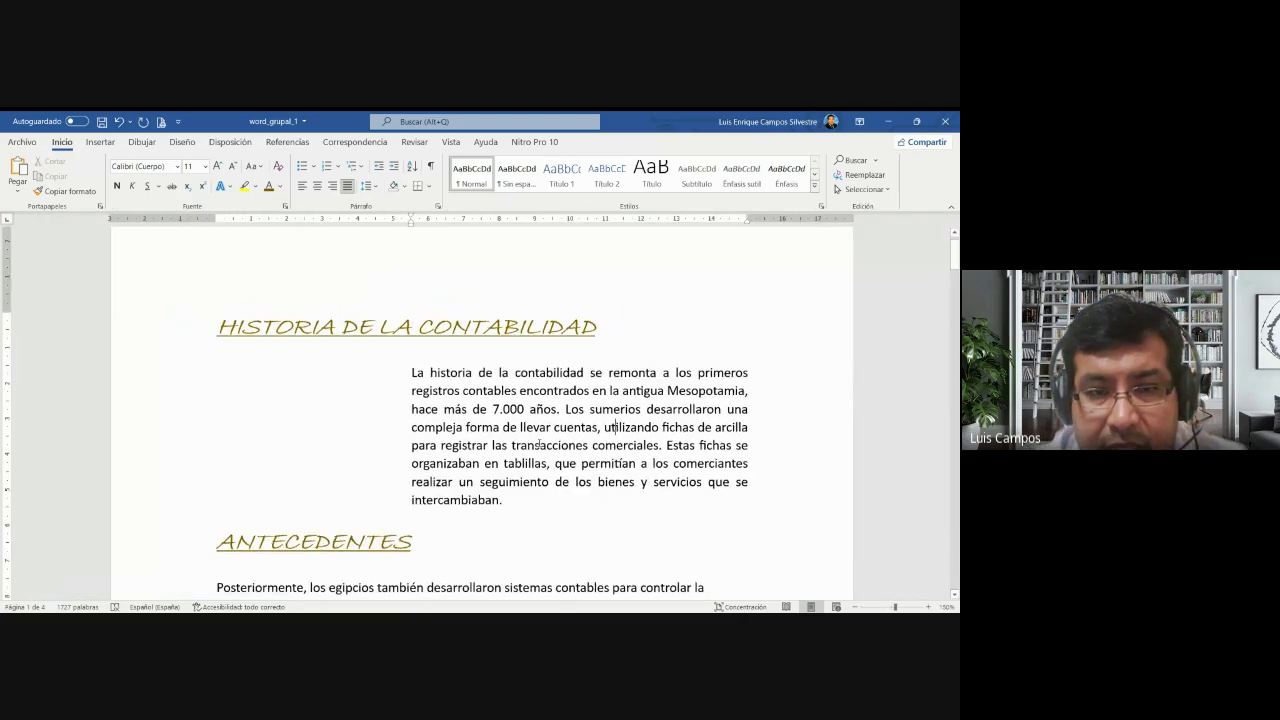
scroll(521, 441, down, 1)
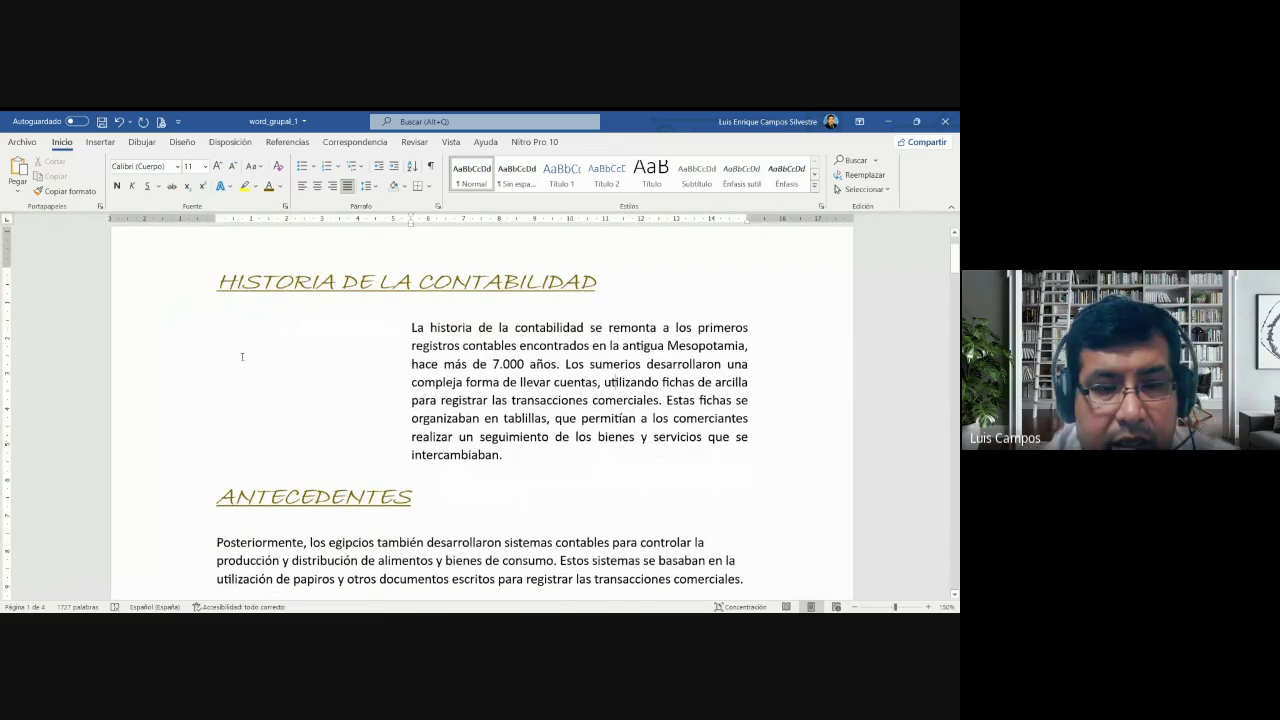
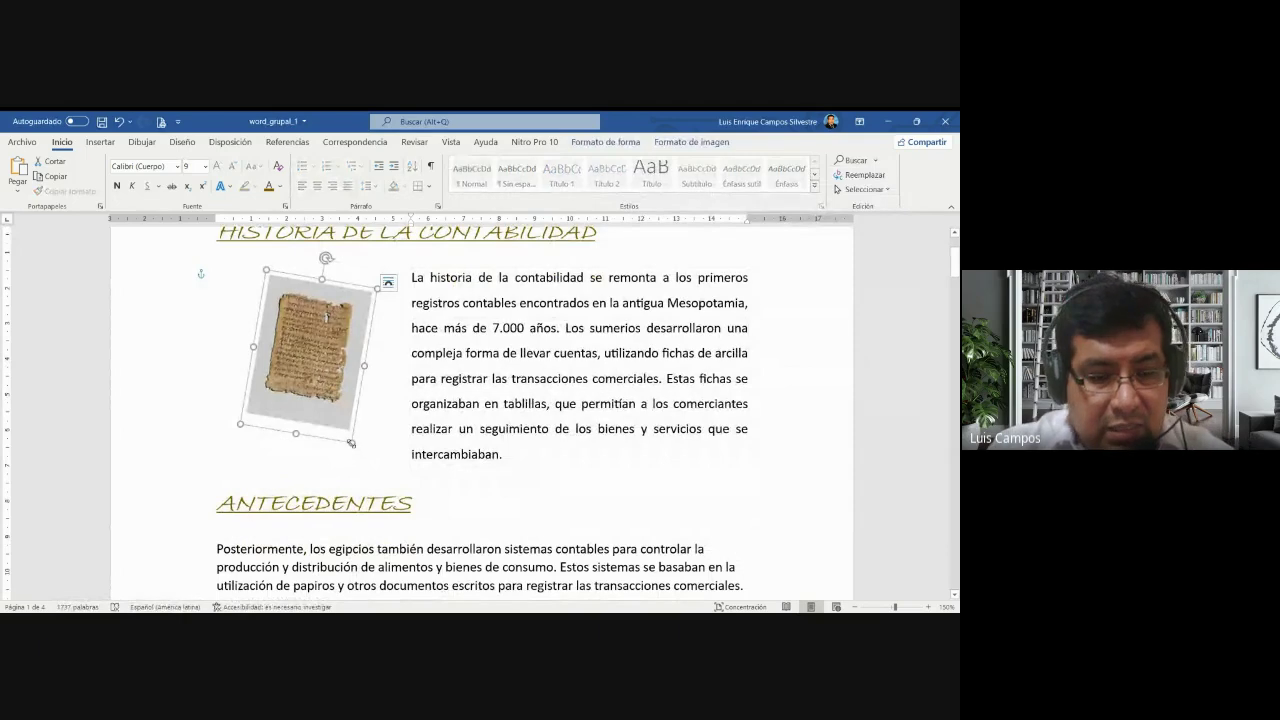
- Enlarge the tilted parchment picture so it fills more of the space beside the first paragraph
drag(351, 443, 363, 468)
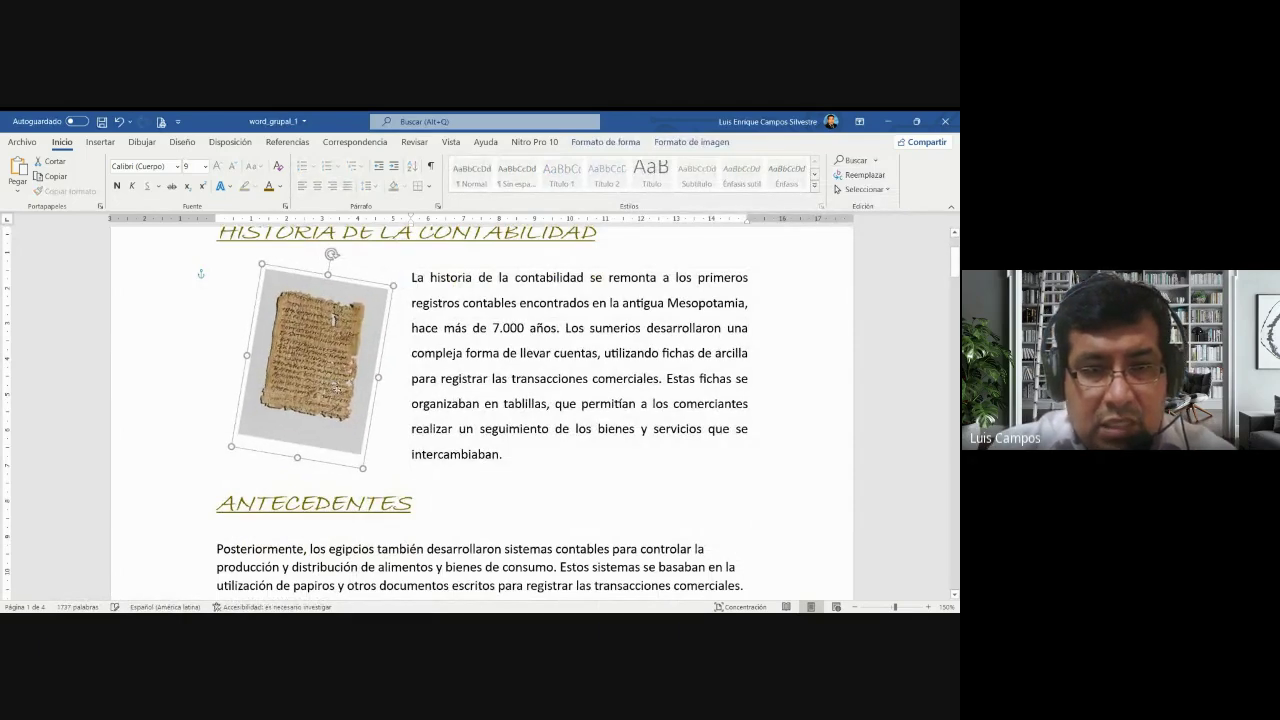
click(502, 390)
scroll(600, 410, up, 1)
ctrl+scroll(688, 432, down, 2)
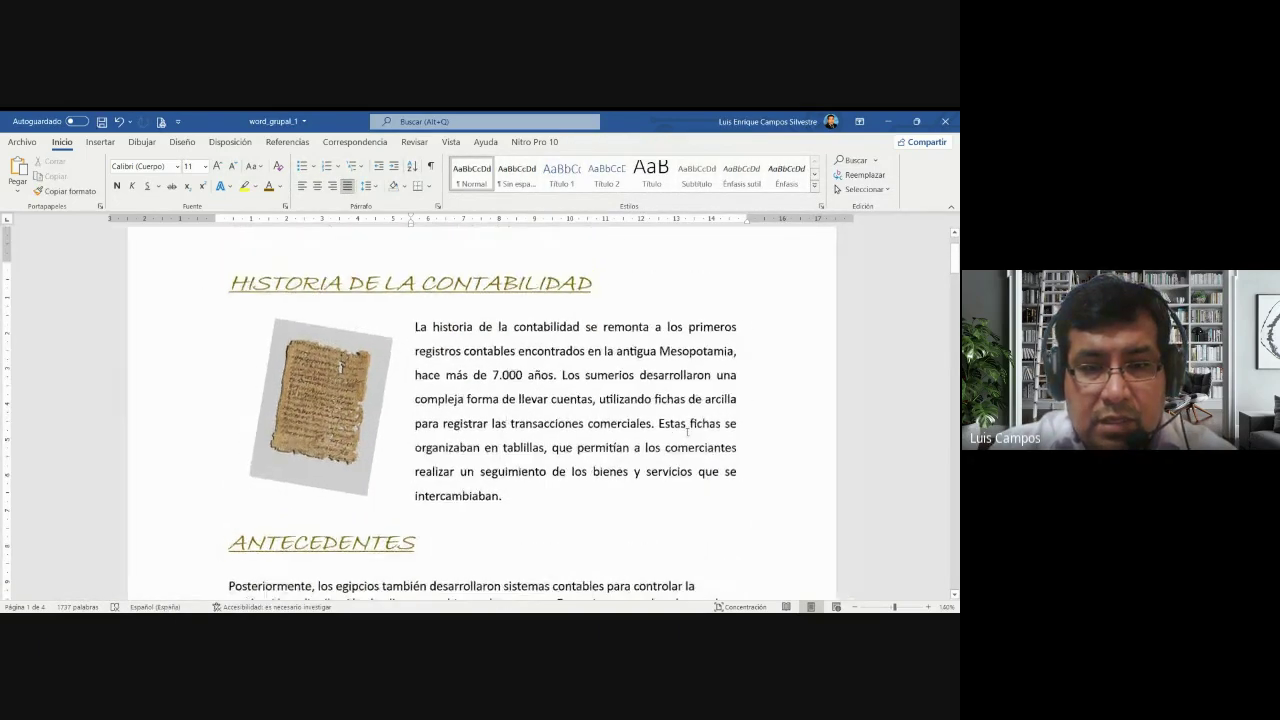
- Justify the first two paragraphs under ANTECEDENTES, about the Egyptians and ancient Greece
scroll(688, 432, down, 1)
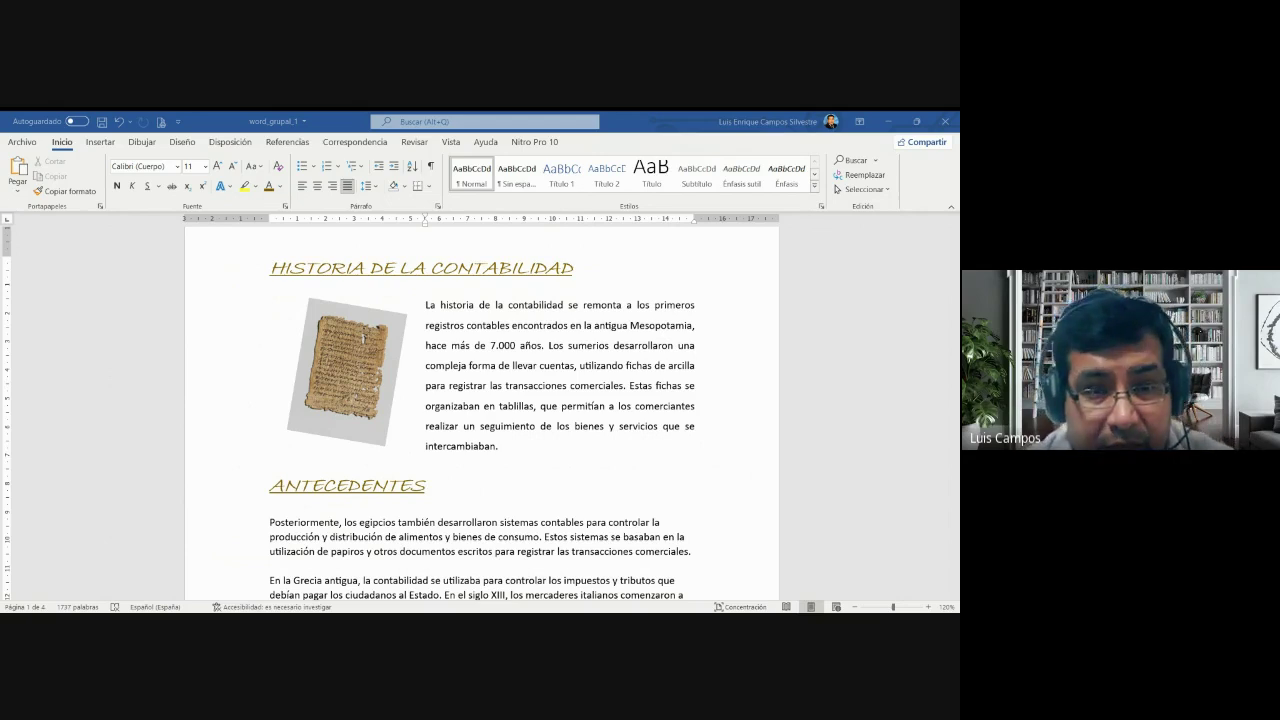
scroll(480, 410, down, 3)
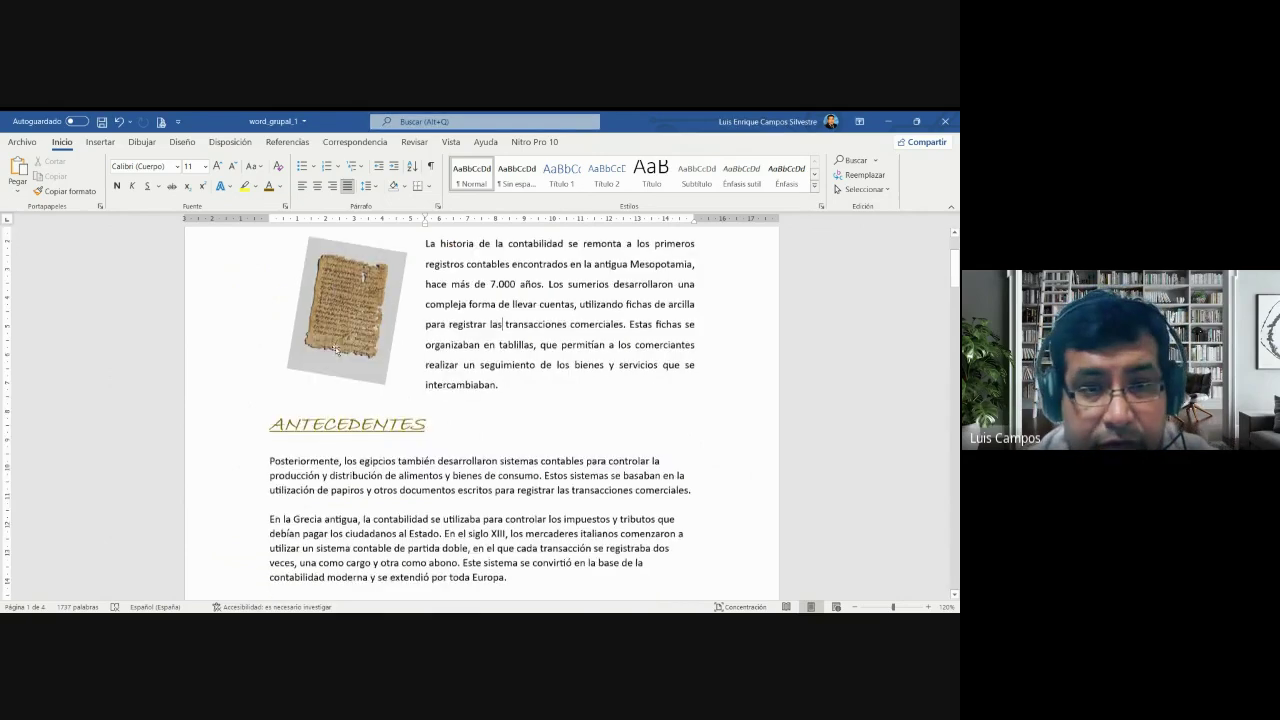
scroll(380, 362, down, 1)
ctrl+scroll(380, 362, up, 2)
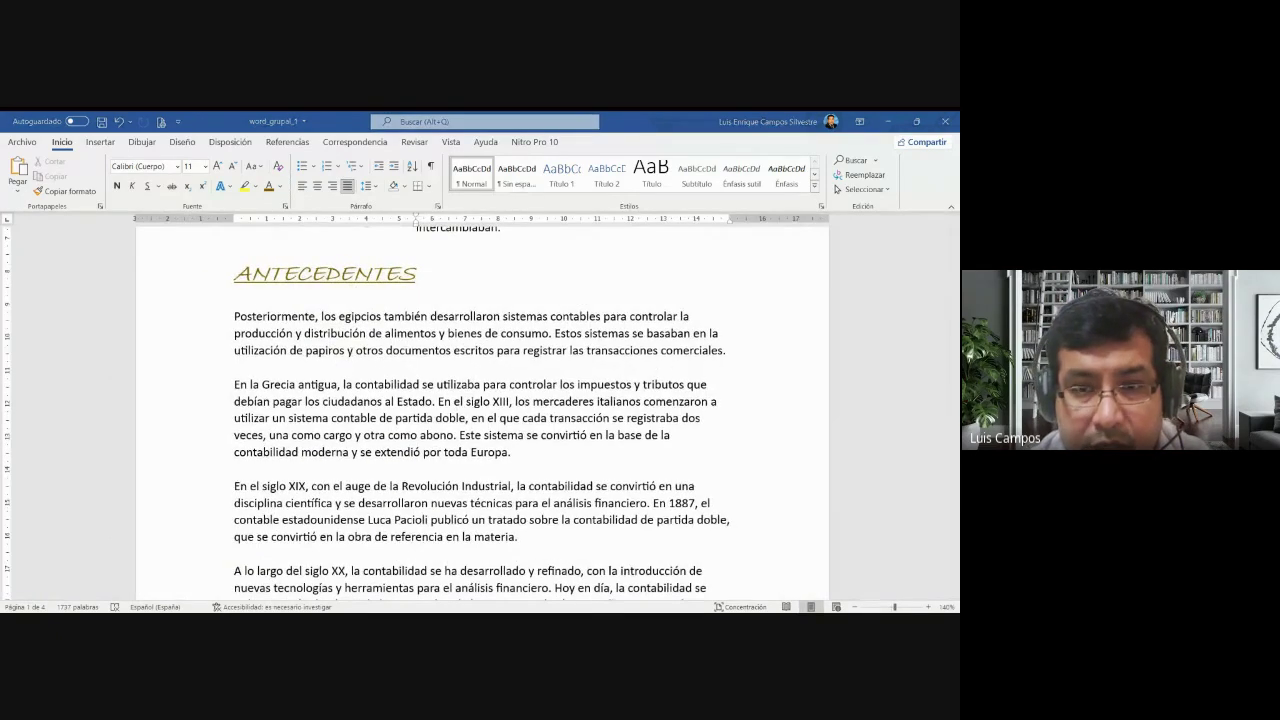
scroll(835, 386, down, 1)
scroll(835, 386, down, 1)
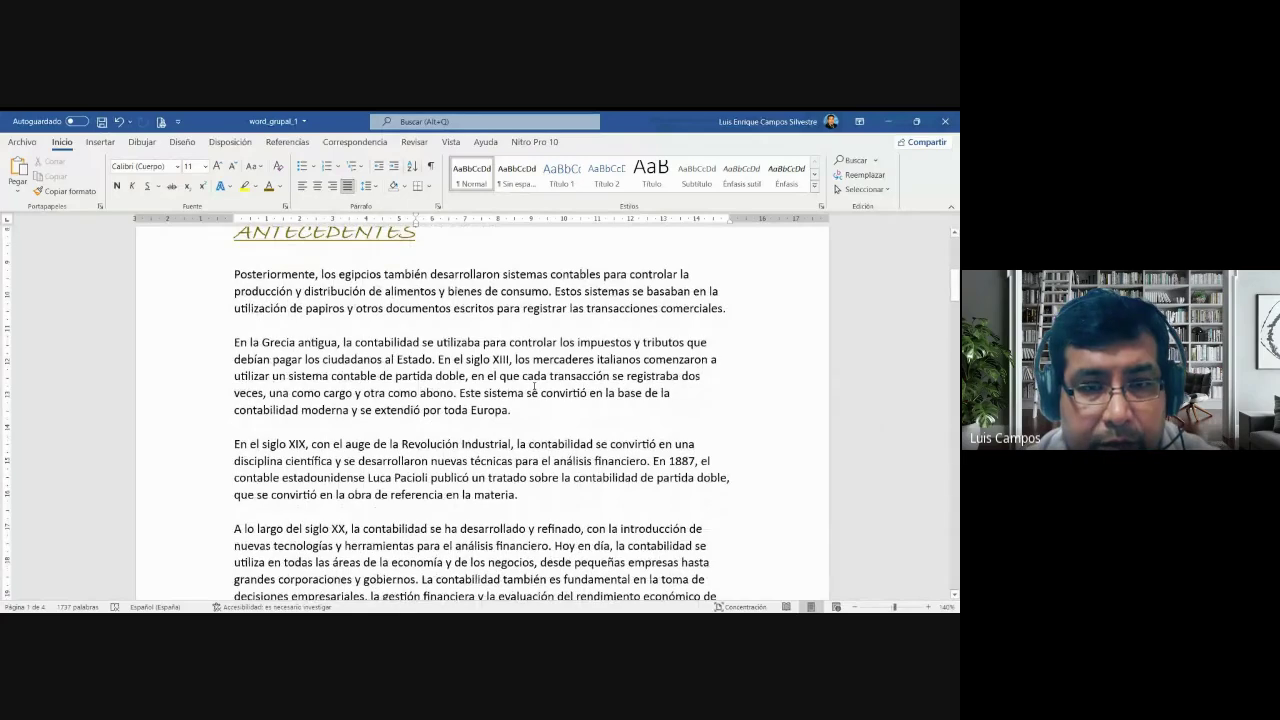
triple_click(470, 295)
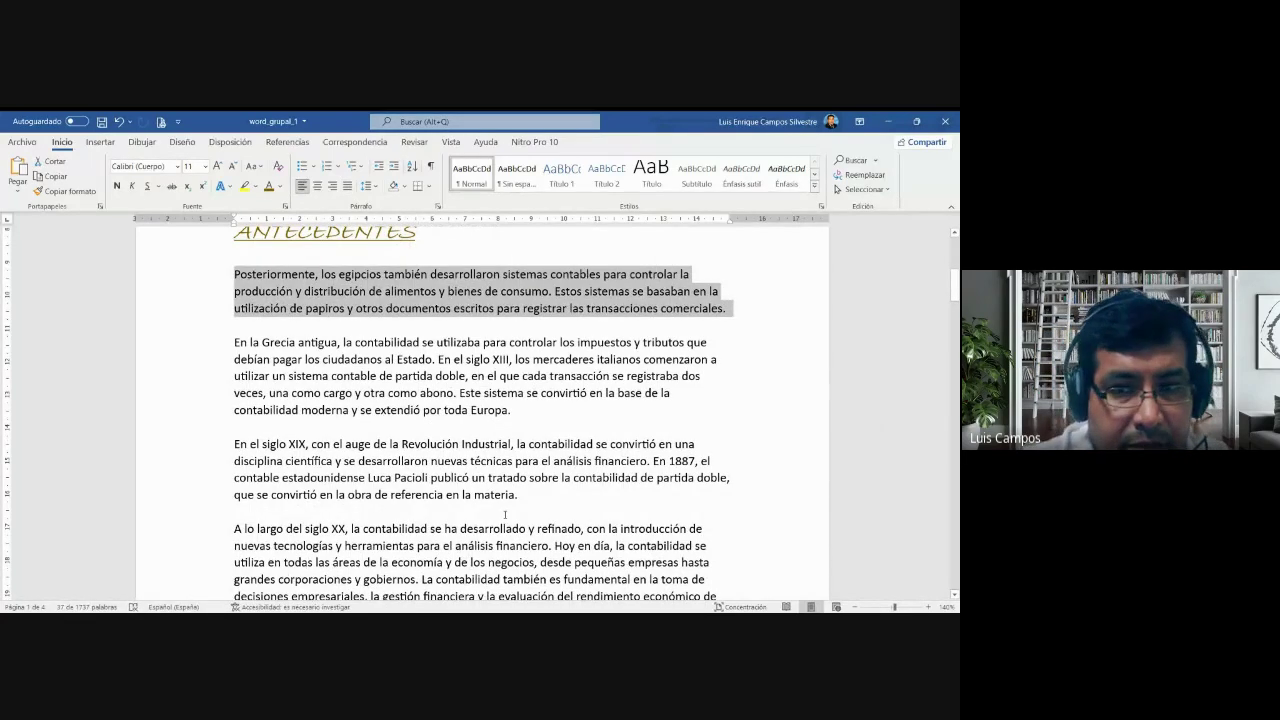
key(ctrl+j)
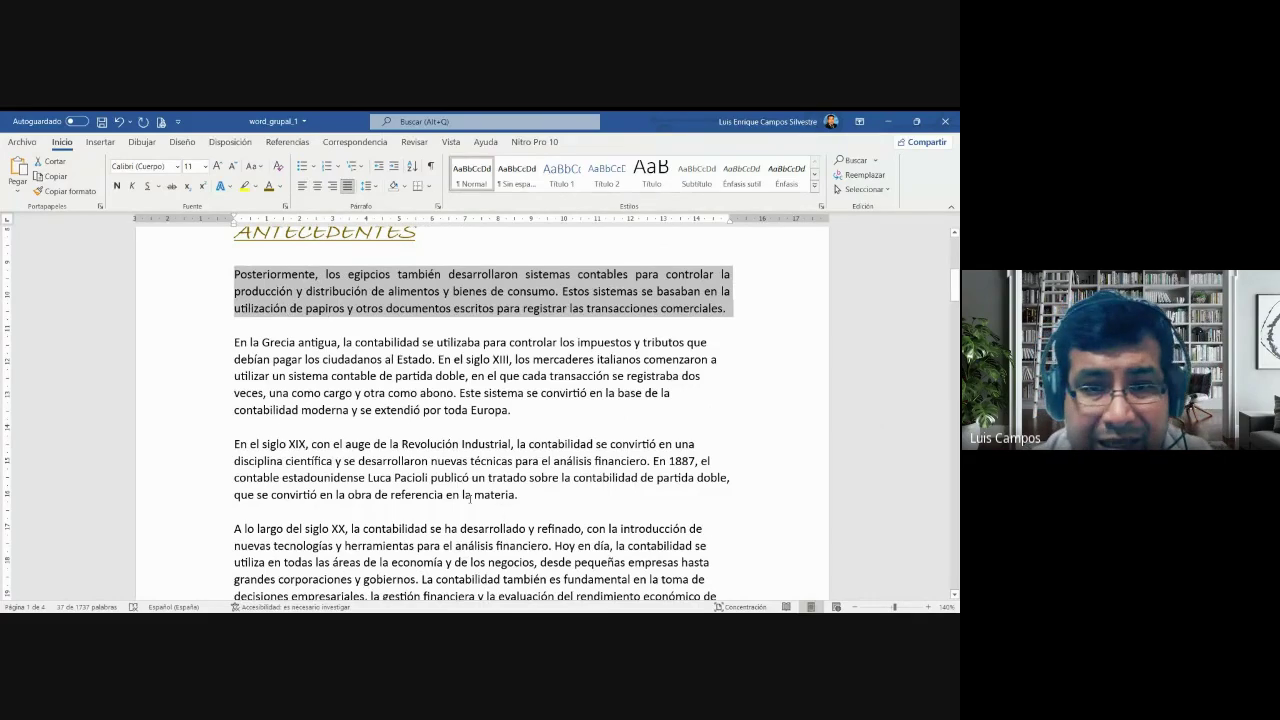
triple_click(474, 376)
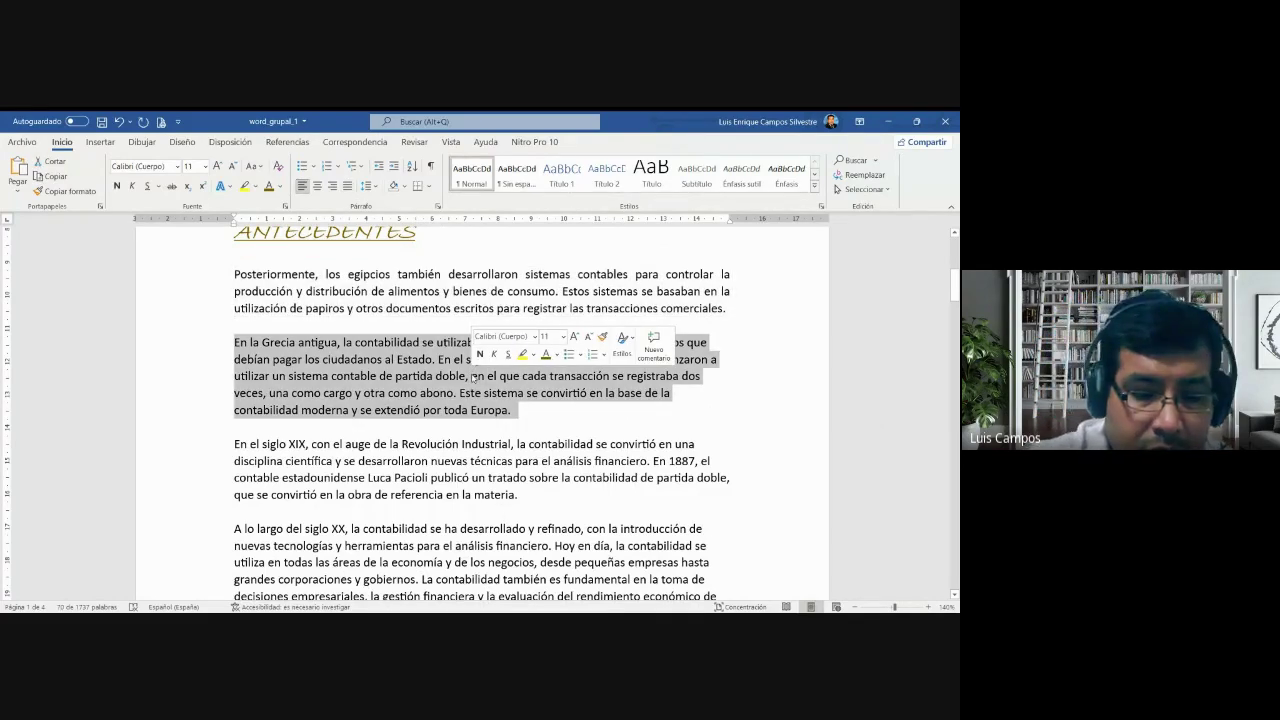
key(ctrl+j)
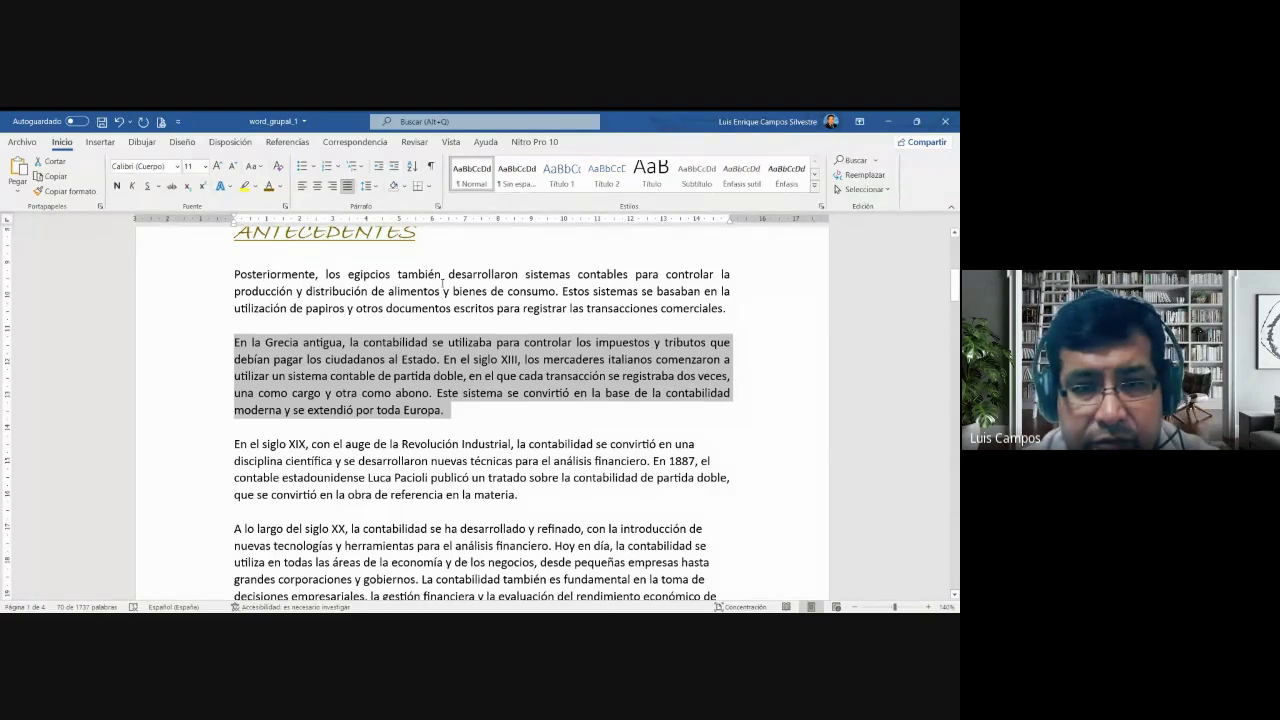
- Justify the third and fourth paragraphs under ANTECEDENTES, about the 19th and 20th centuries
click(443, 291)
double_click(424, 460)
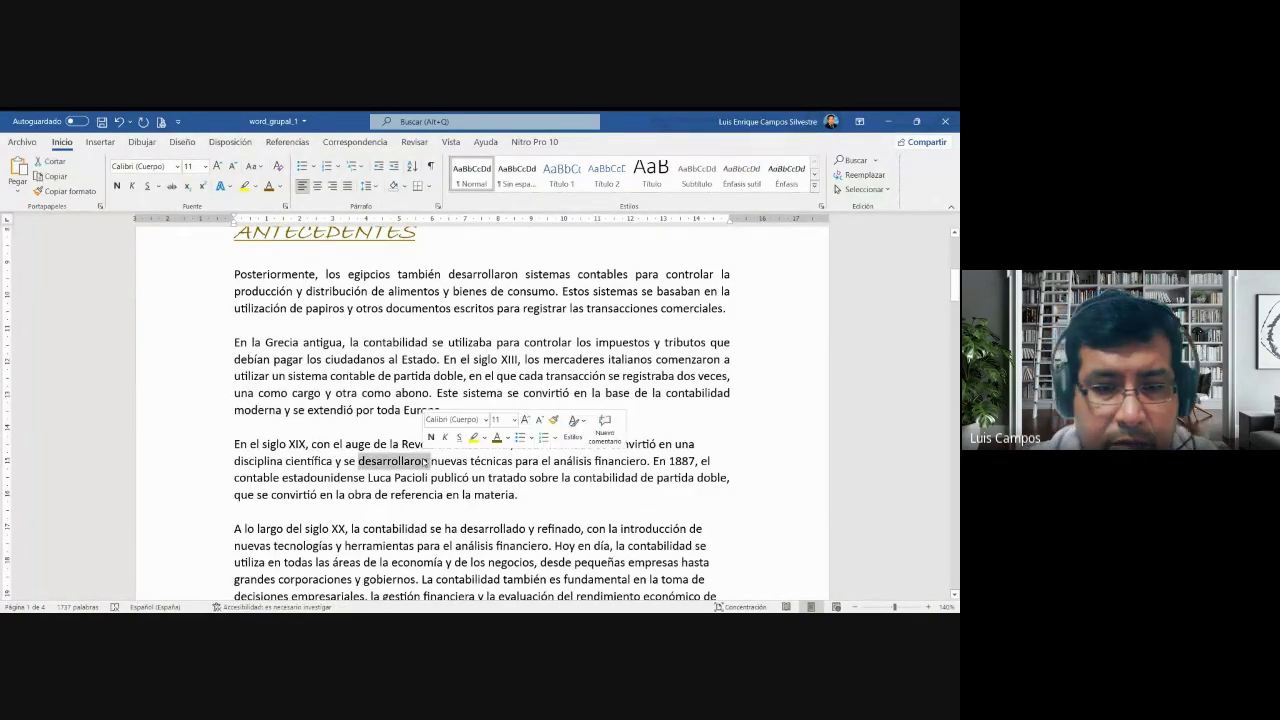
key(ctrl+j)
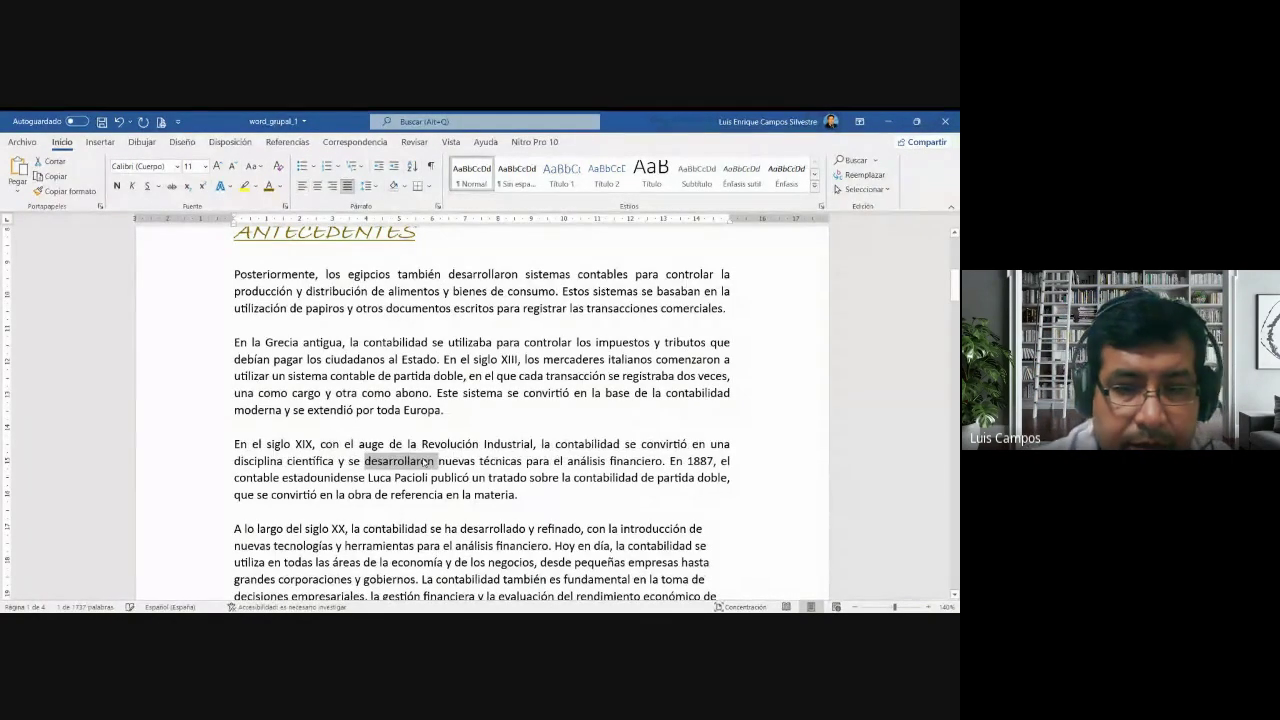
scroll(457, 414, down, 2)
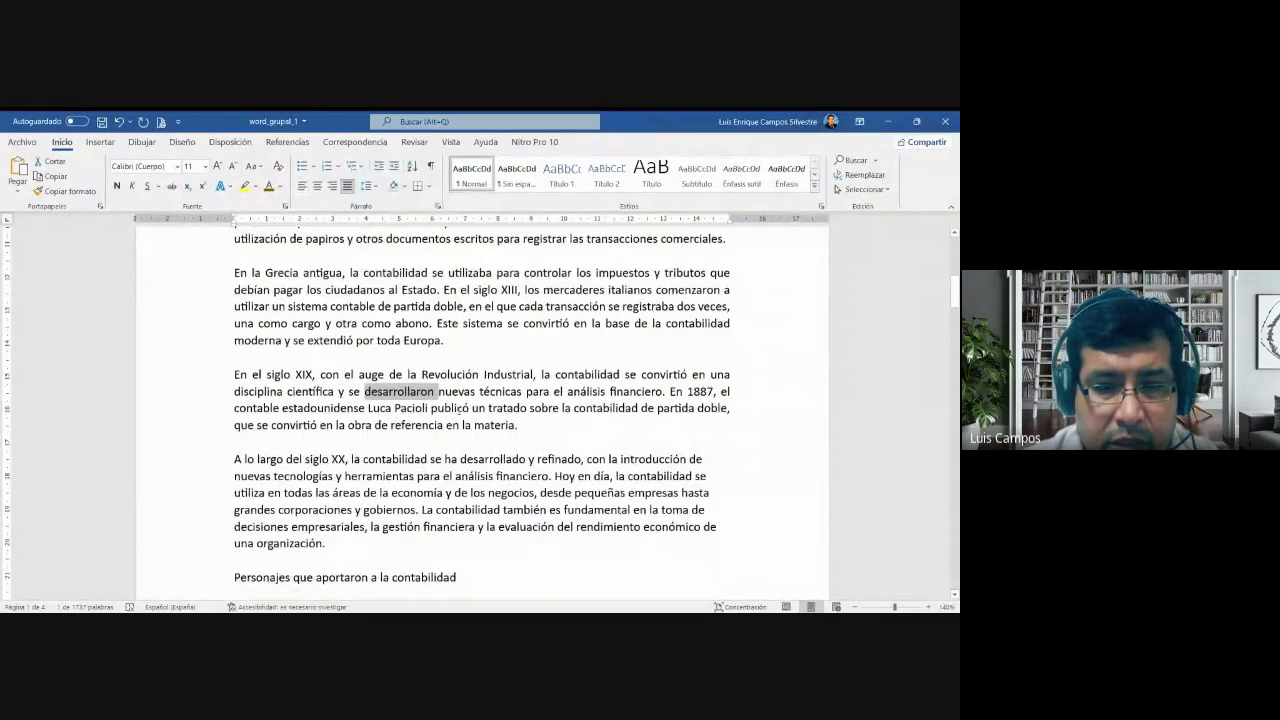
click(458, 478)
key(ctrl+j)
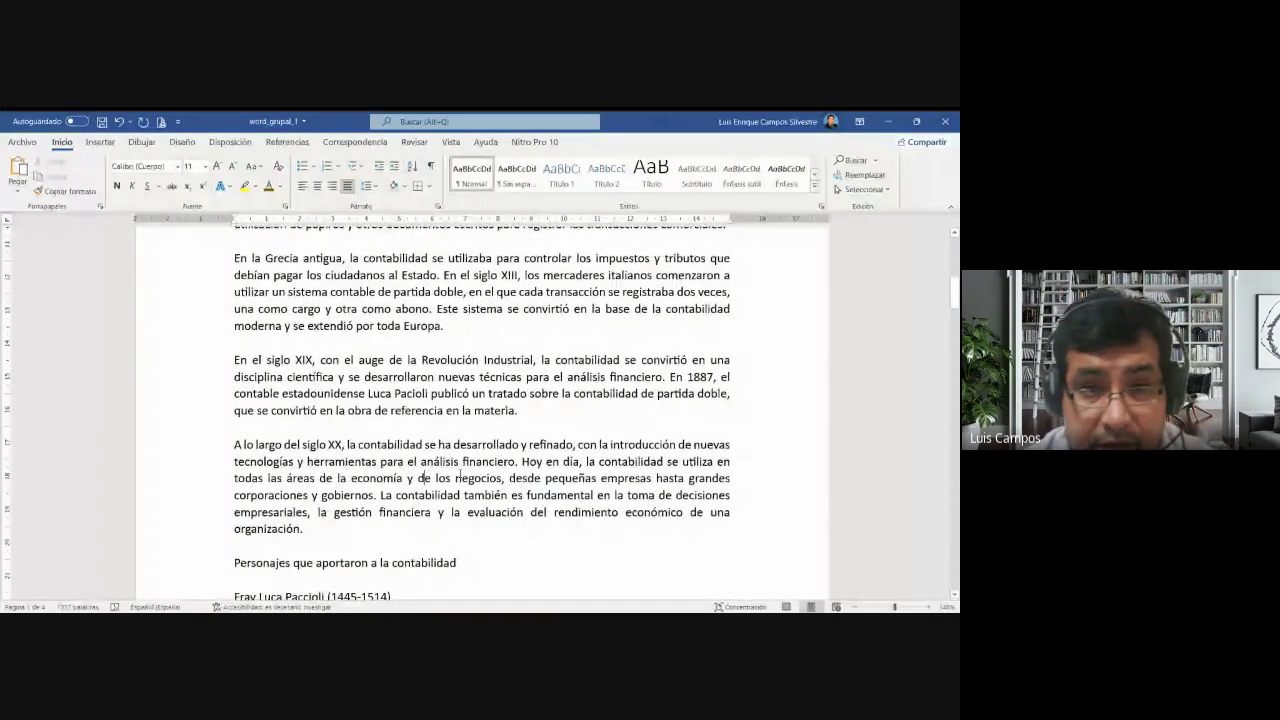
- Set the spacing of the ancient Greece paragraph under ANTECEDENTES to 12 pt before and 24 pt after
scroll(459, 476, up, 2)
scroll(569, 548, down, 2)
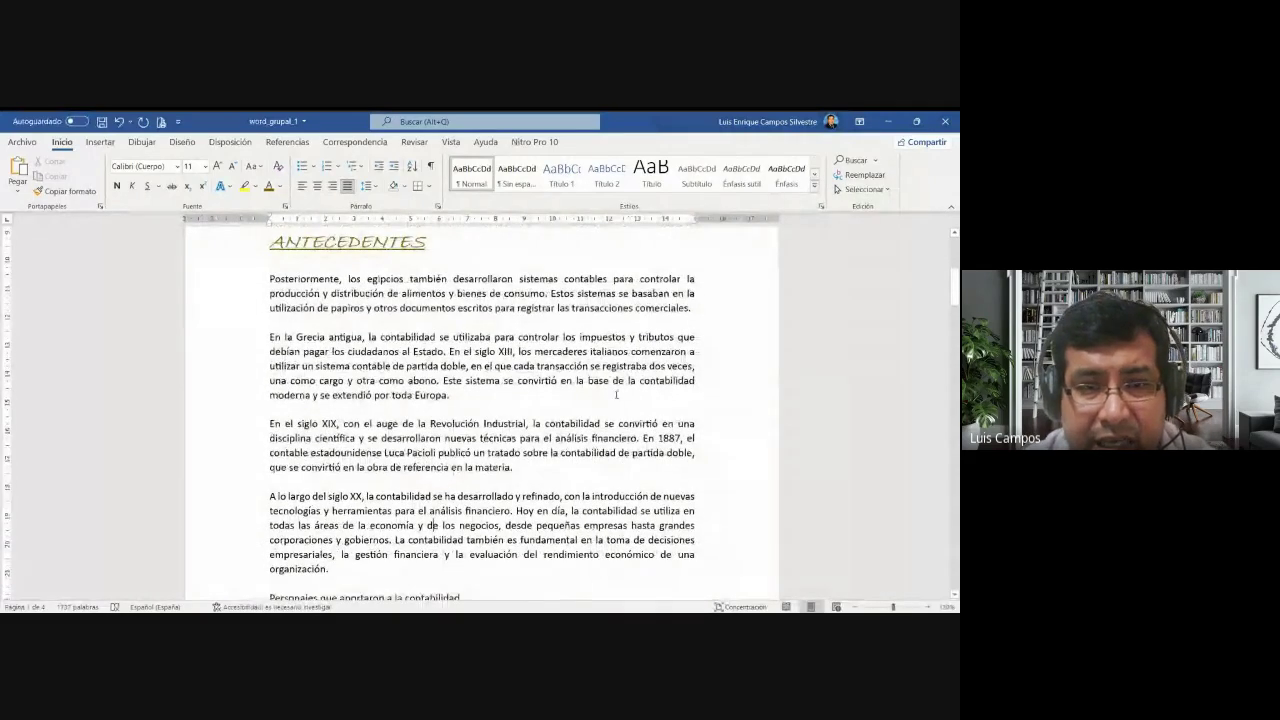
scroll(620, 395, down, 1)
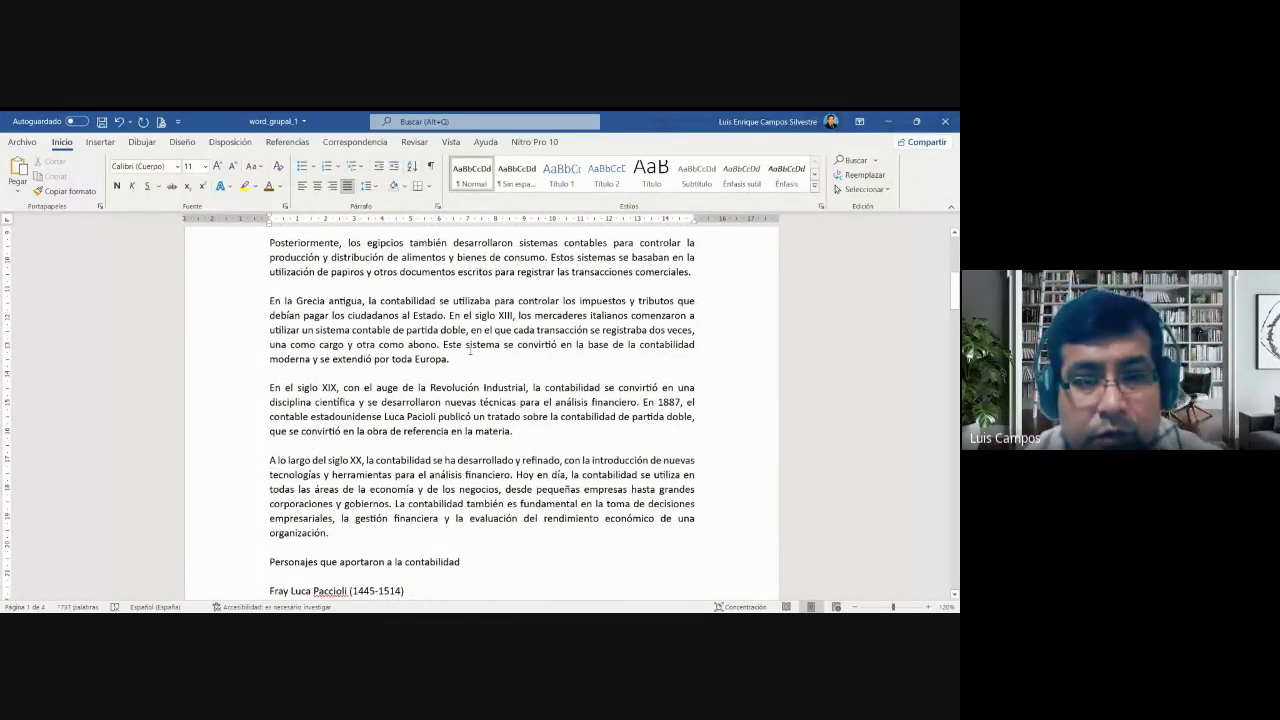
scroll(527, 360, up, 1)
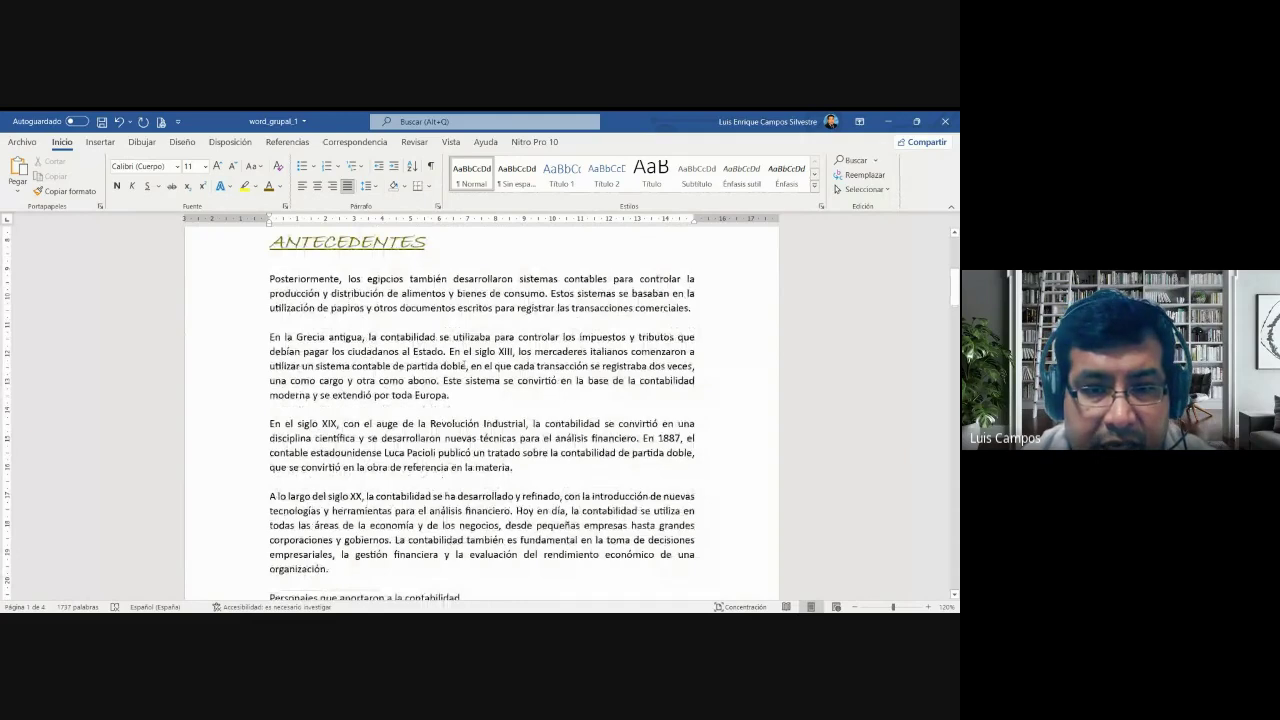
triple_click(452, 366)
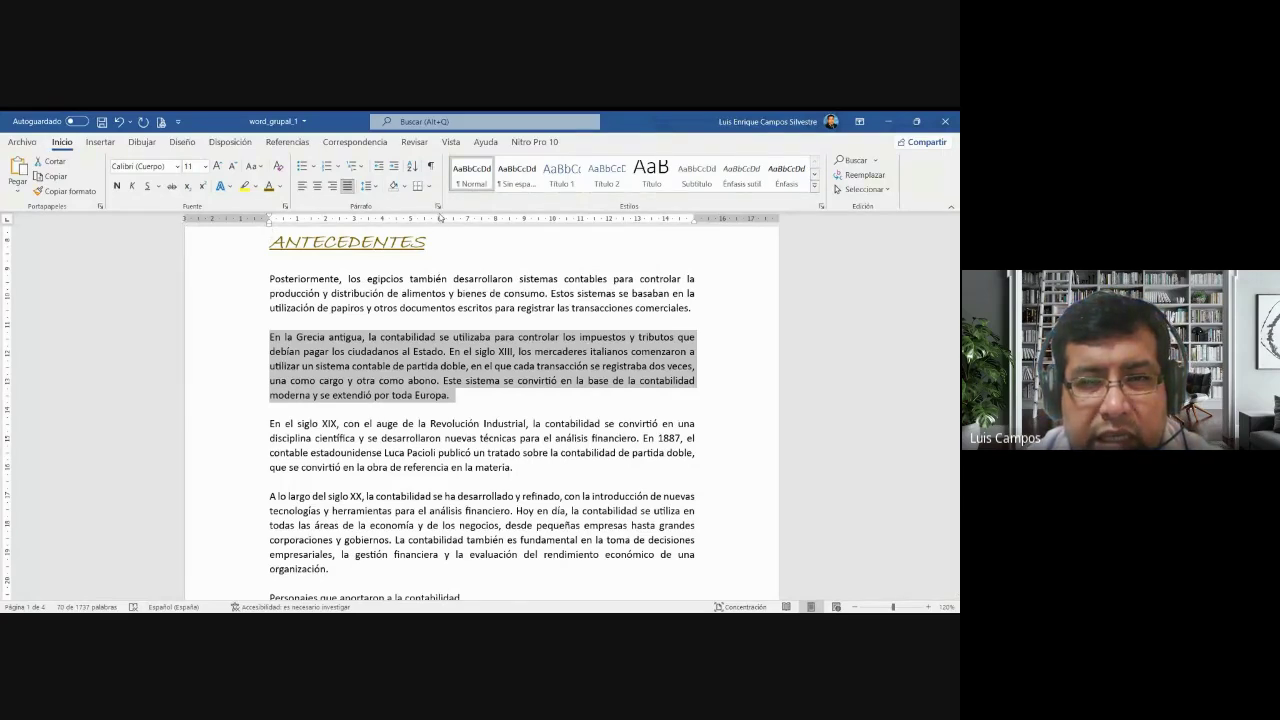
click(438, 207)
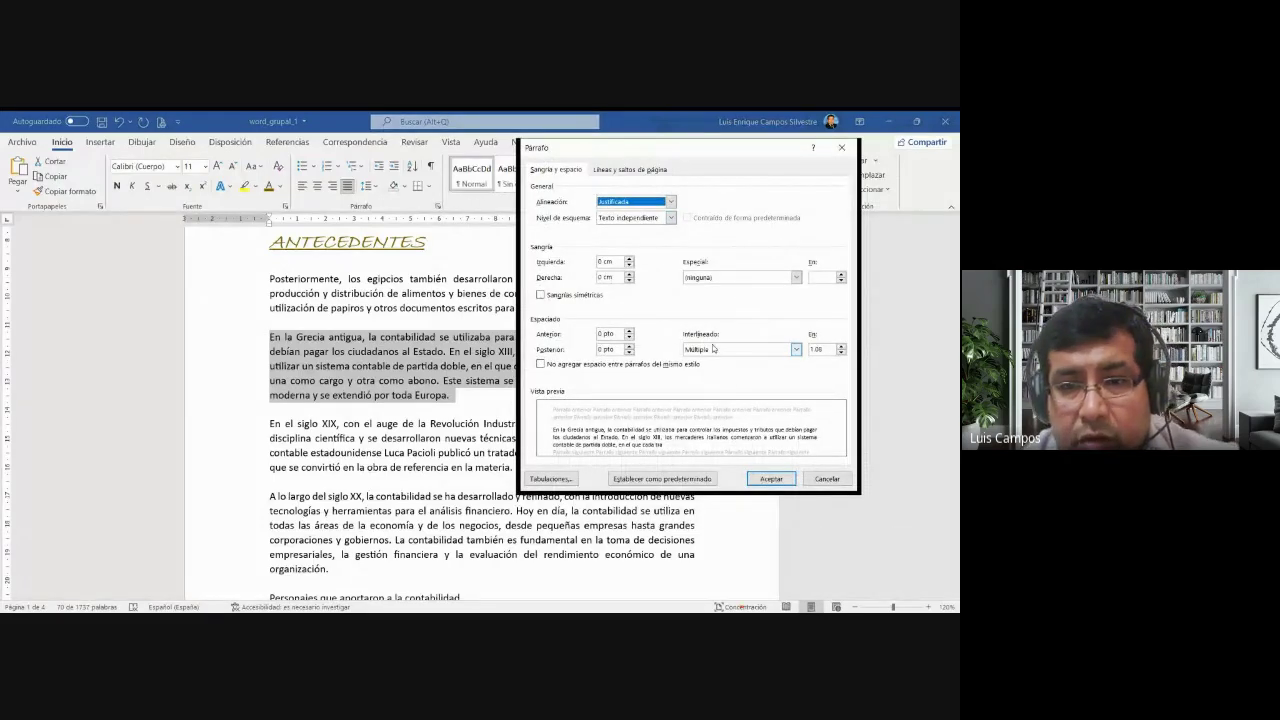
click(629, 330)
click(629, 330)
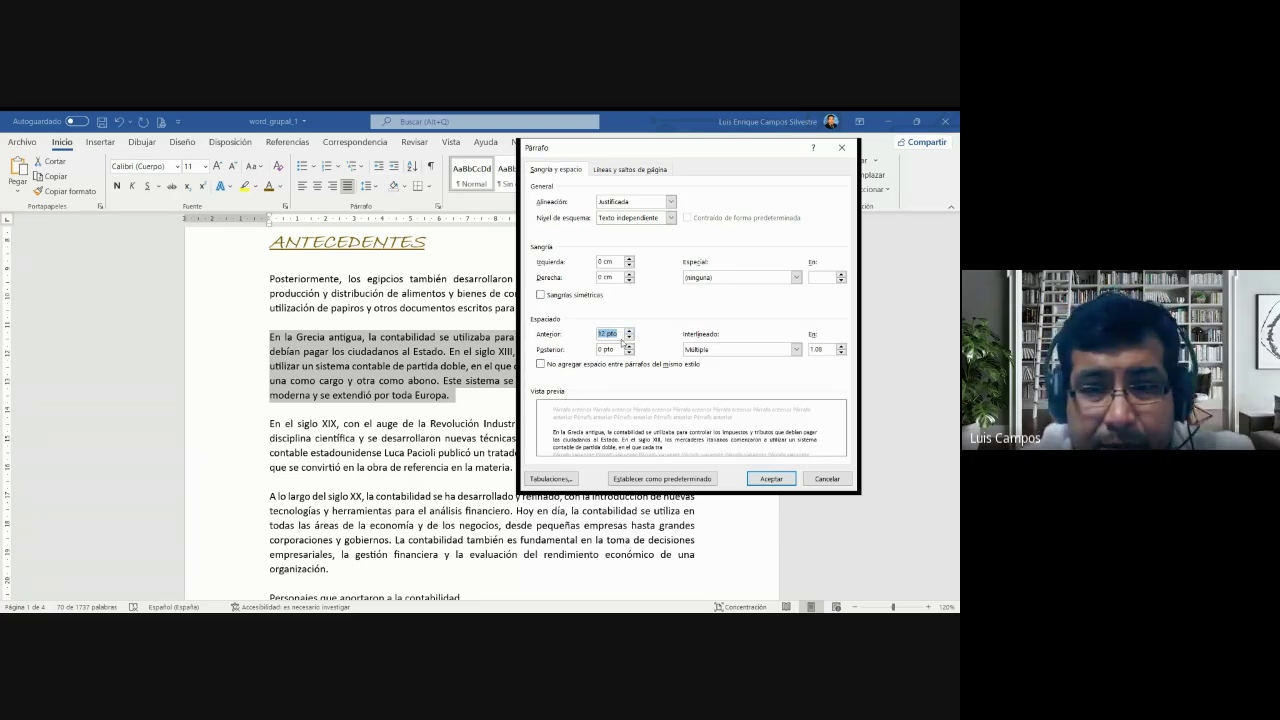
click(629, 345)
click(629, 345)
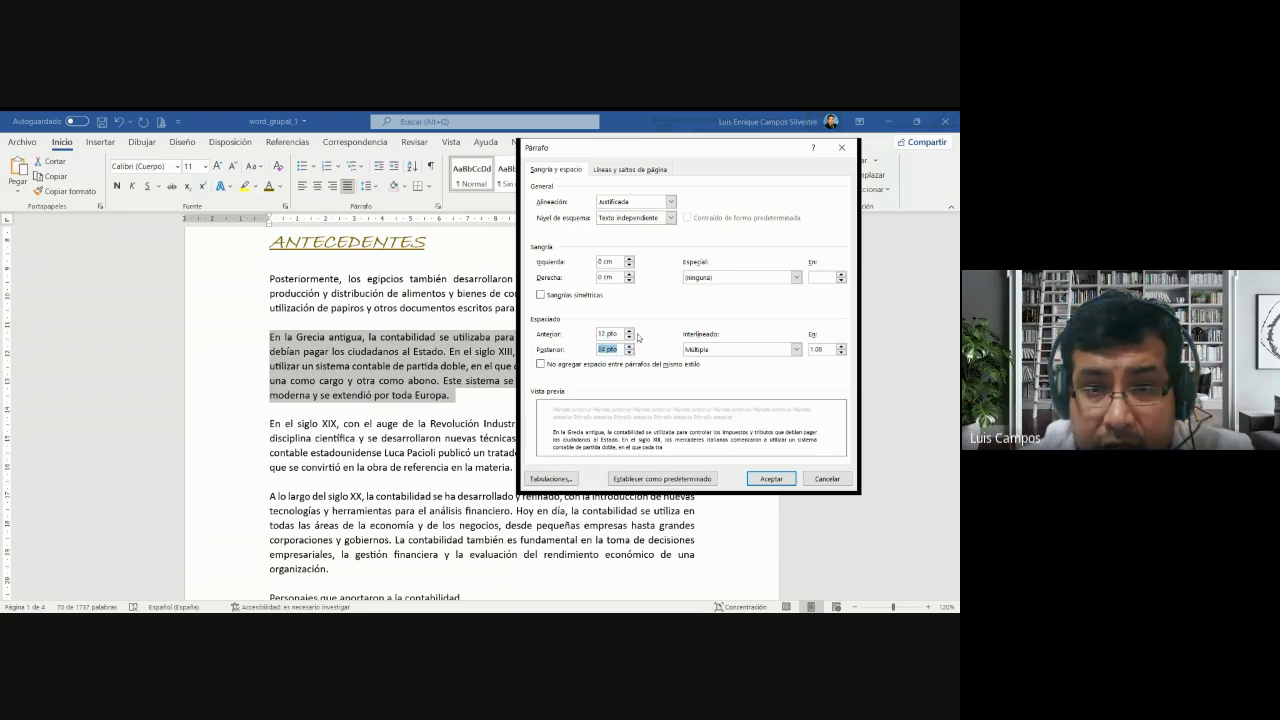
text(24)
click(619, 333)
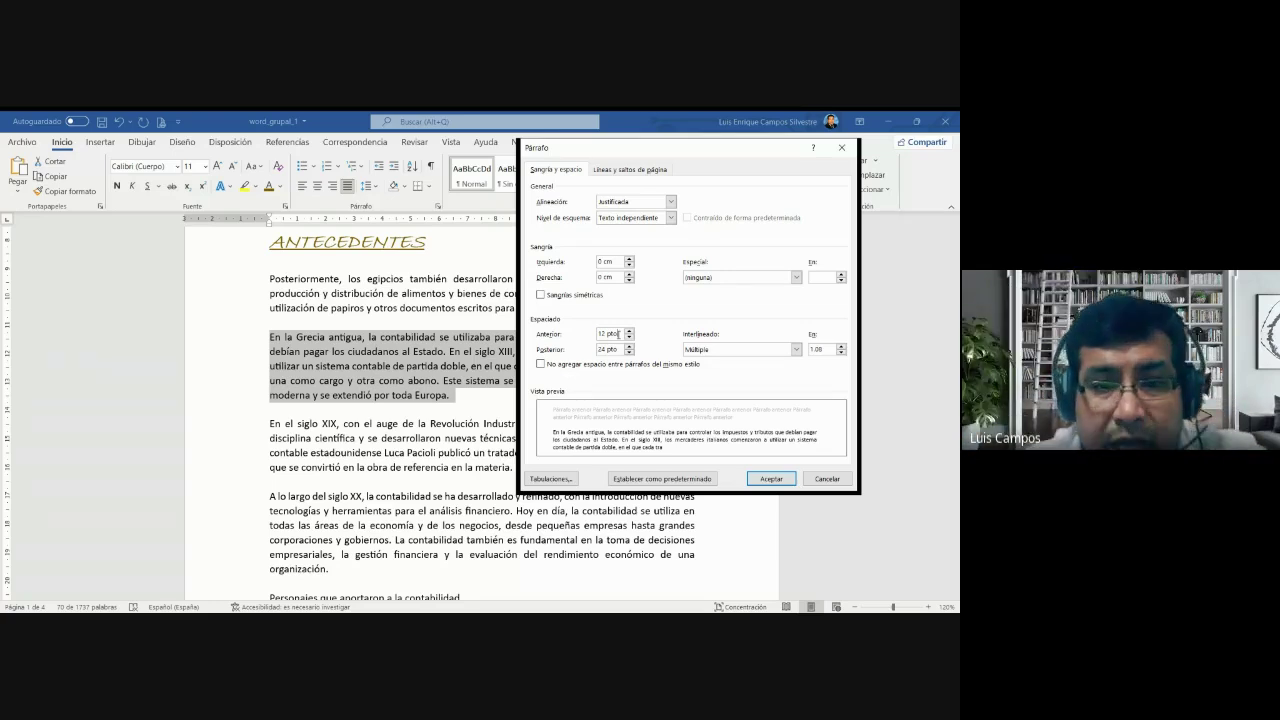
- Set the ancient Greece paragraph's line spacing to Sencillo and apply the paragraph settings
click(745, 349)
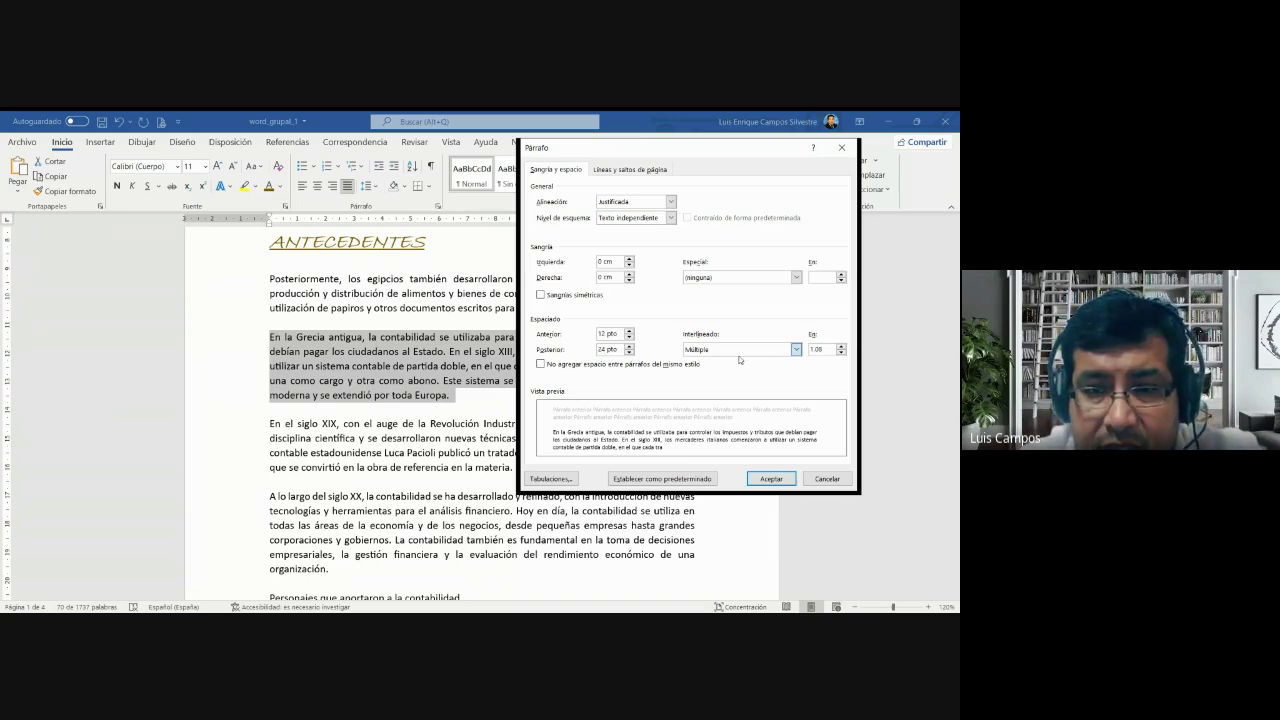
click(727, 365)
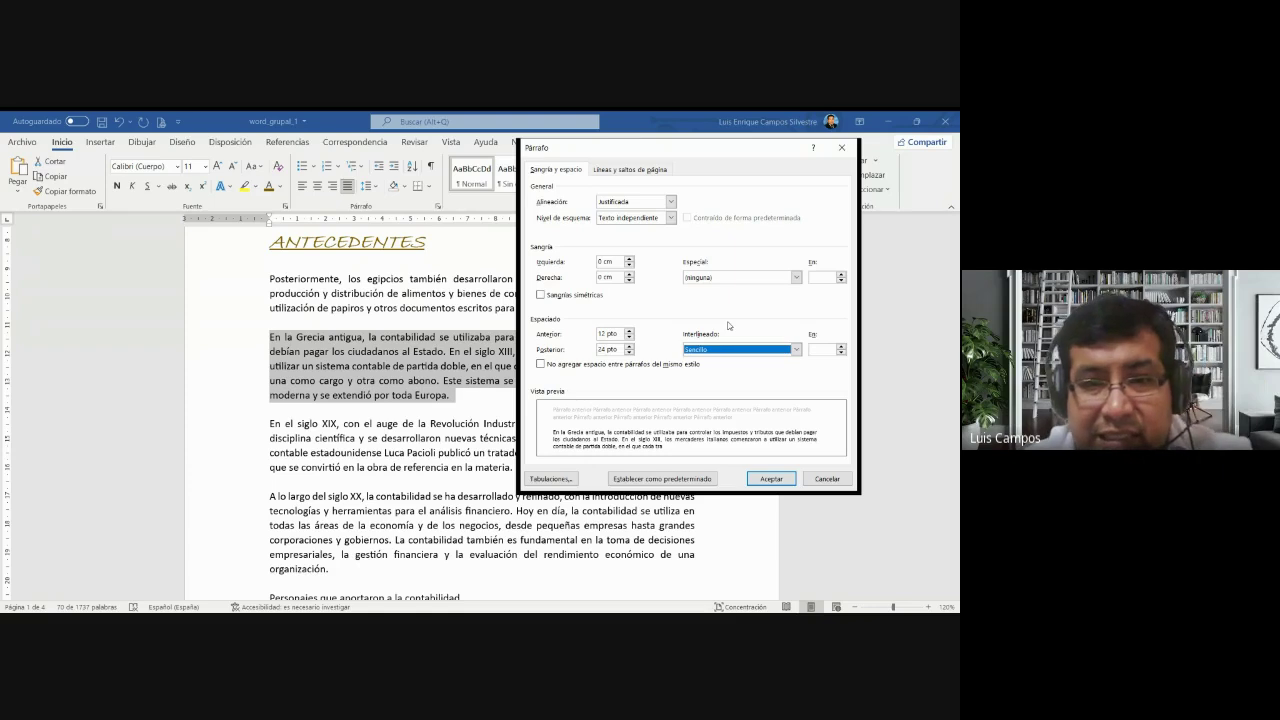
click(614, 333)
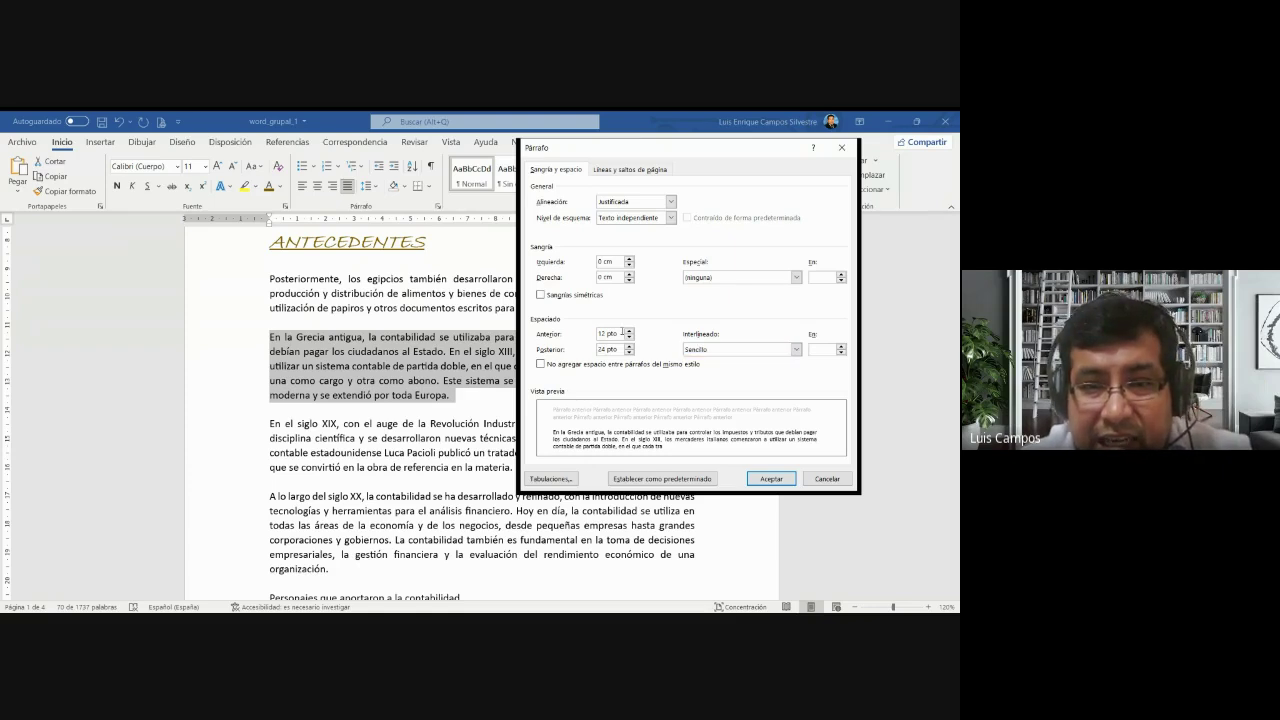
click(759, 479)
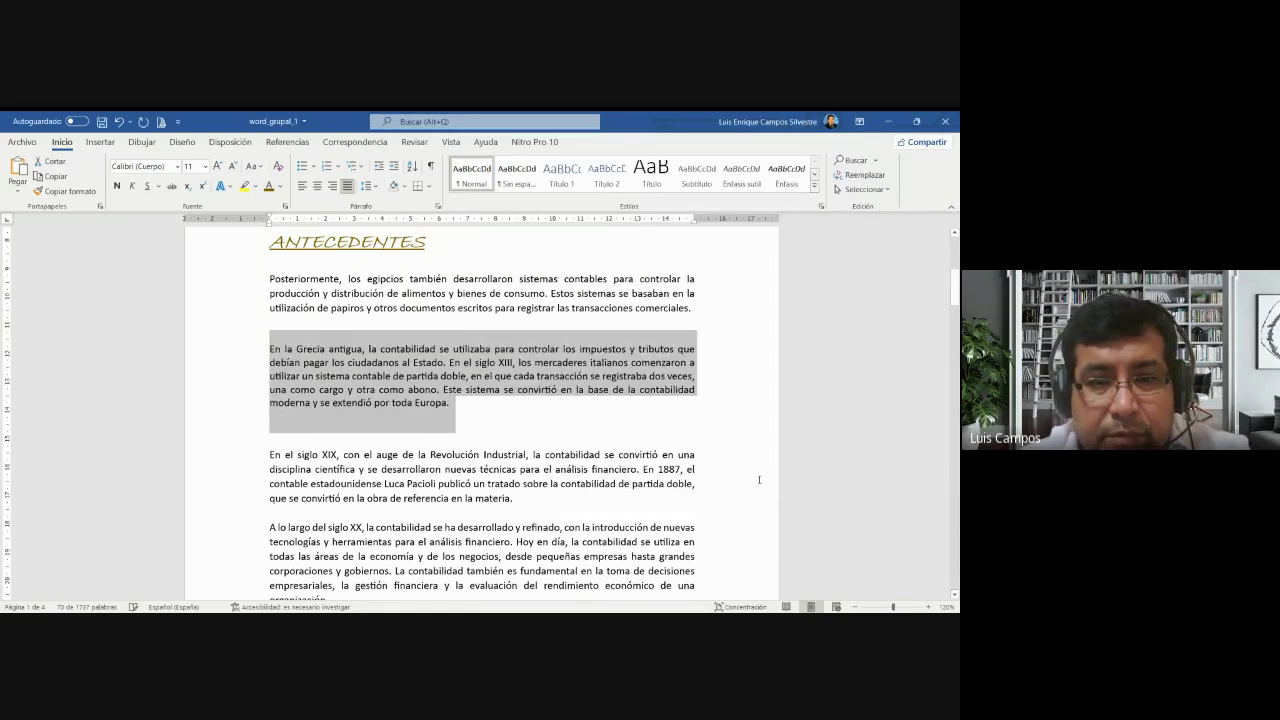
- Indent the ancient Greece paragraph from the right by about 6 cm with the ruler's right indent marker
click(430, 360)
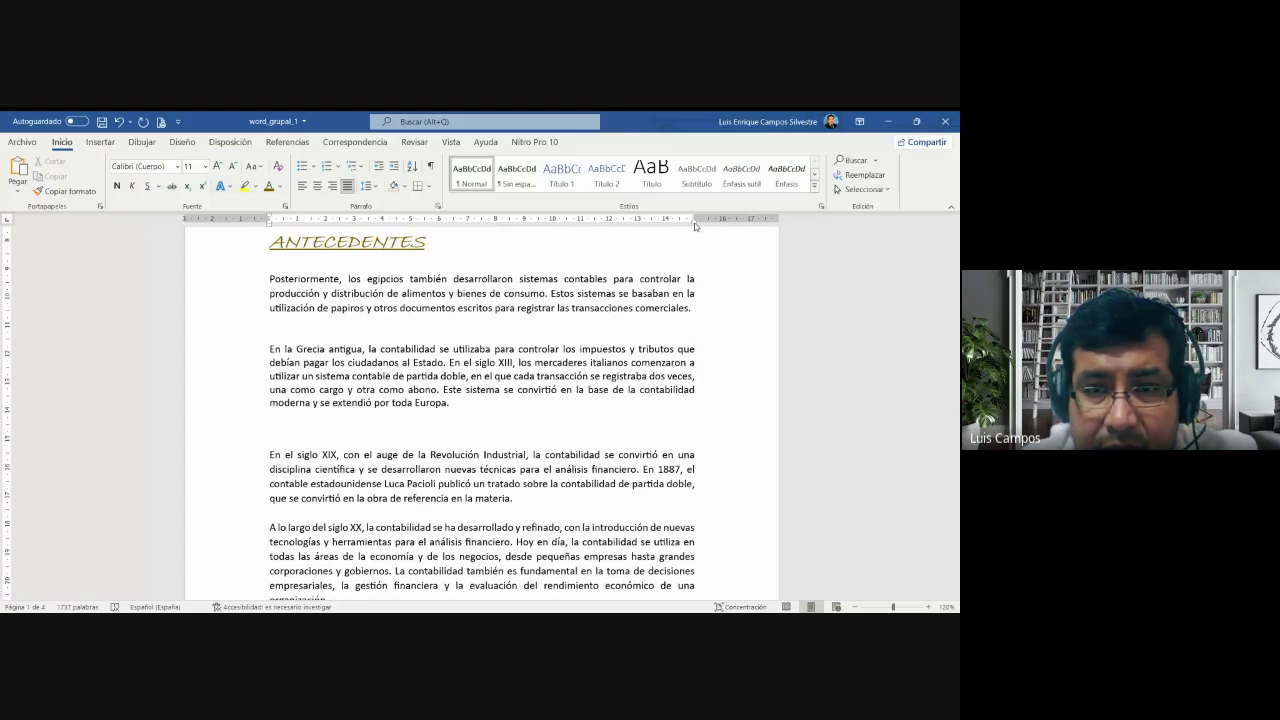
drag(695, 226, 528, 230)
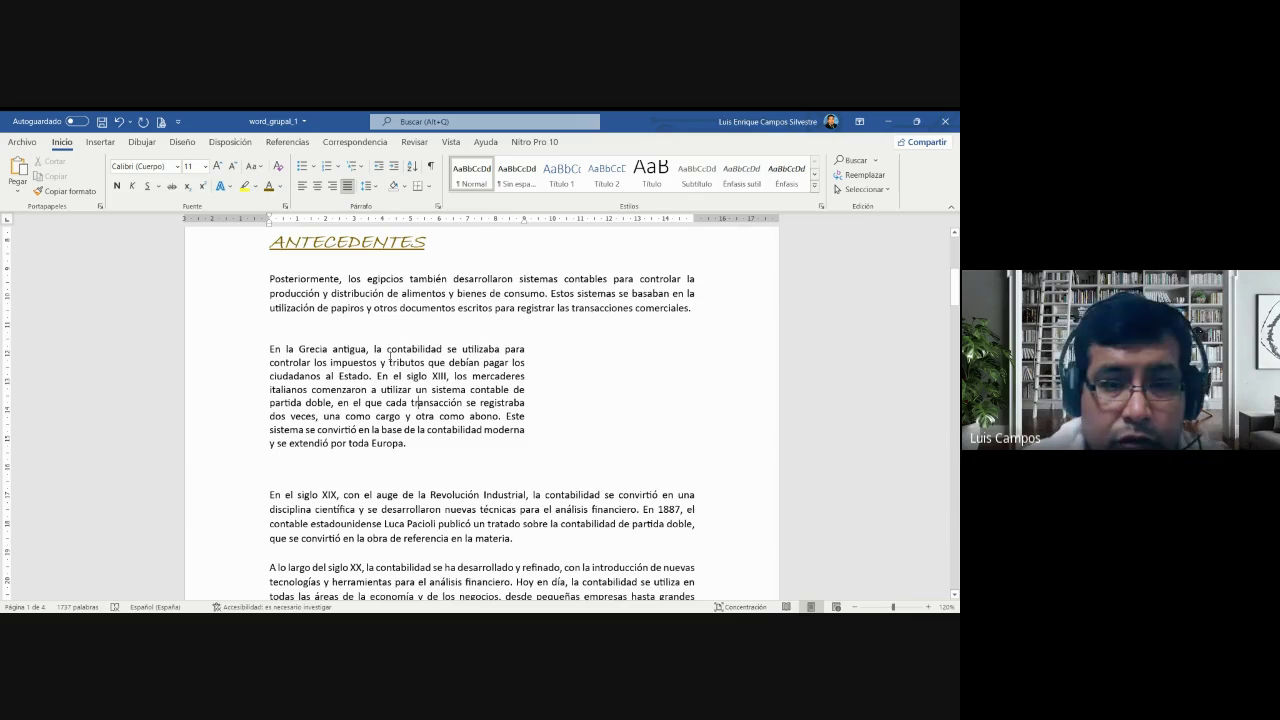
- Search online pictures for CONTABILIDAD GRECIA and insert the clay tablet photo into the ancient Greece paragraph
click(373, 362)
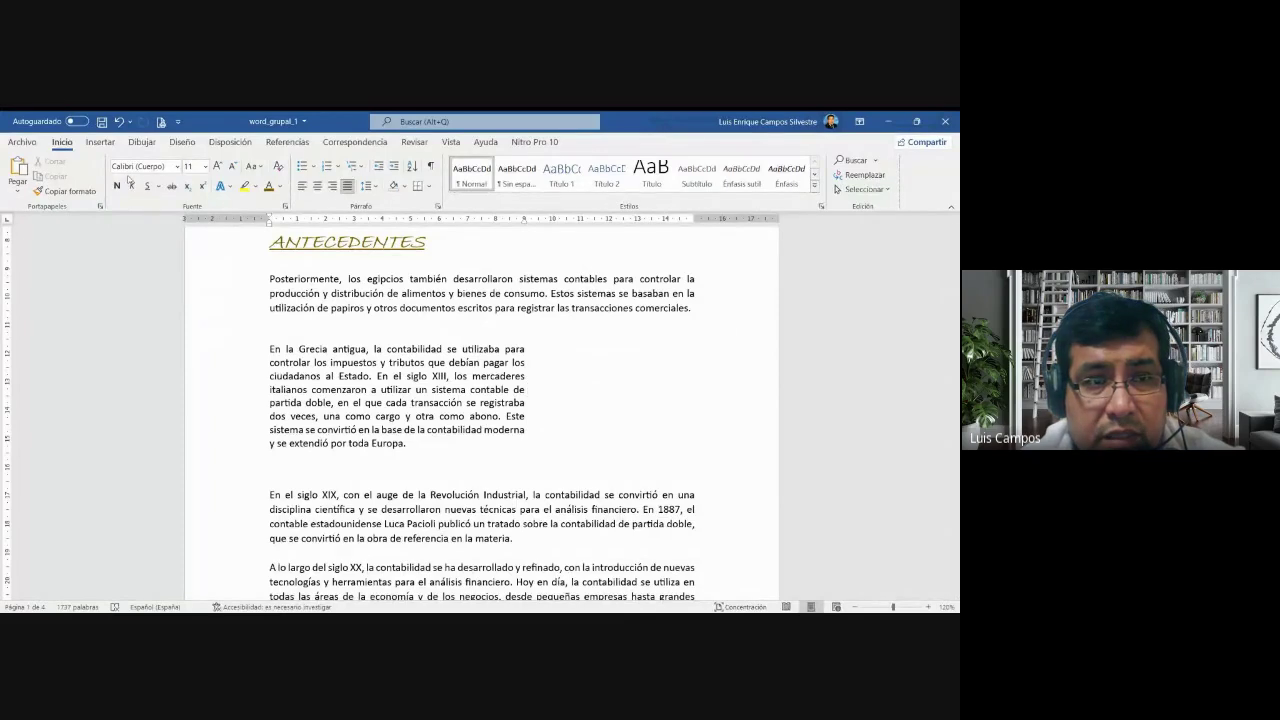
click(101, 142)
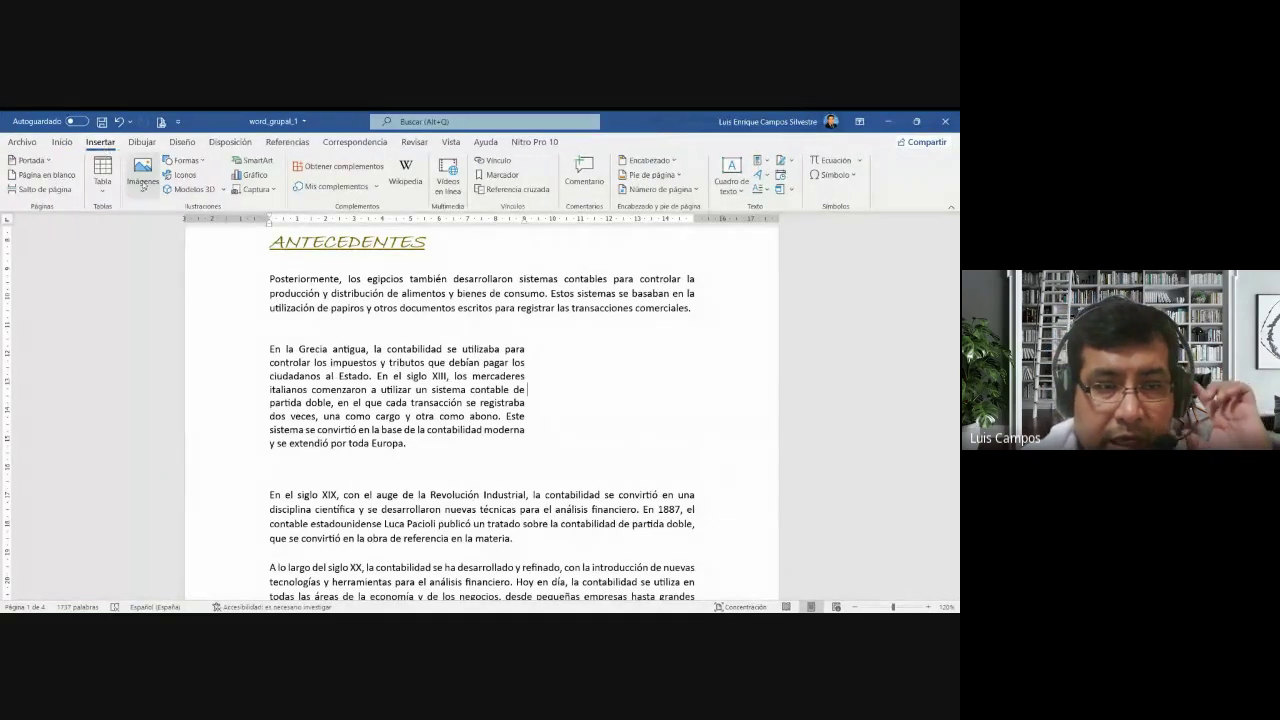
click(142, 178)
click(160, 264)
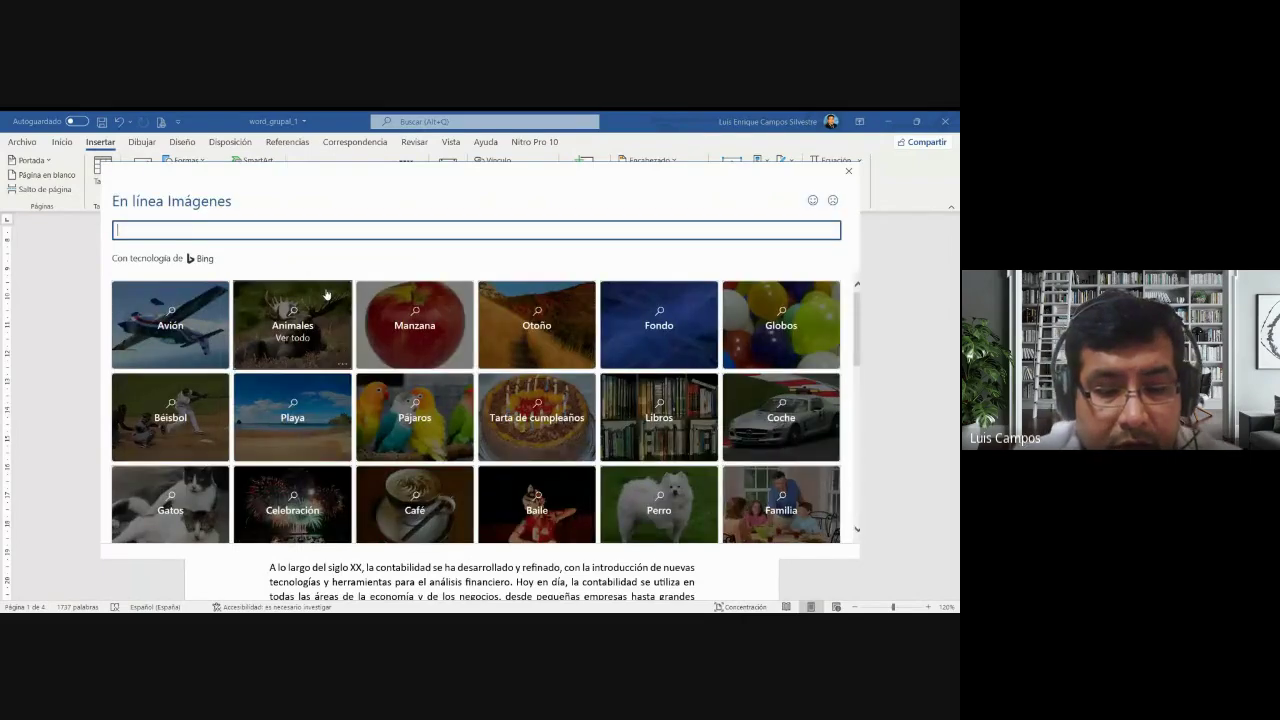
text(CONTAC)
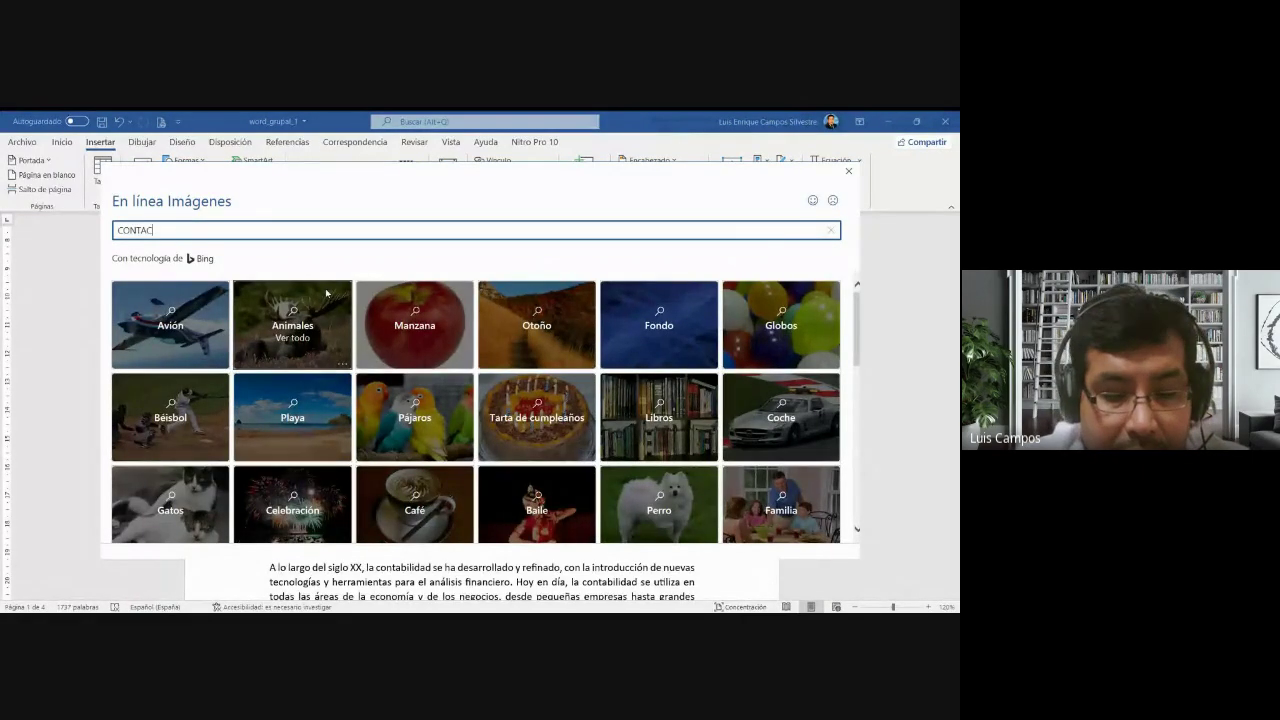
key(BackSpace)
text(BILIDAD)
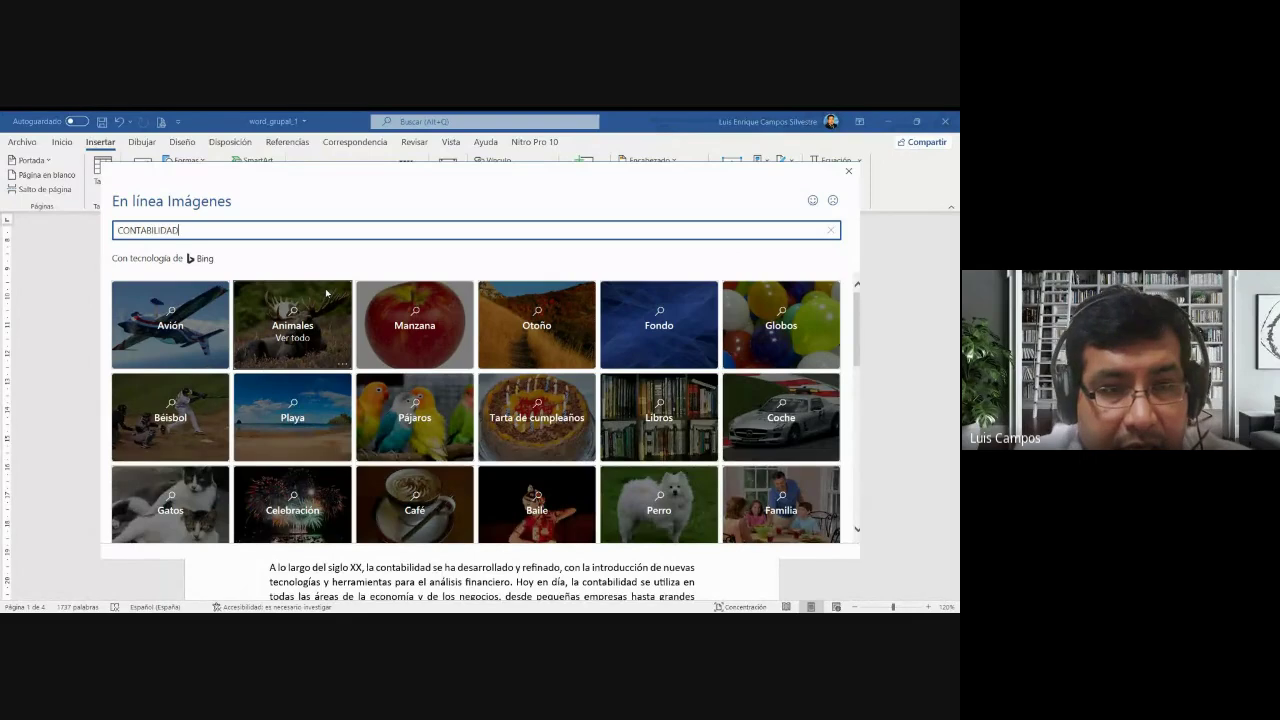
text( GRECIA)
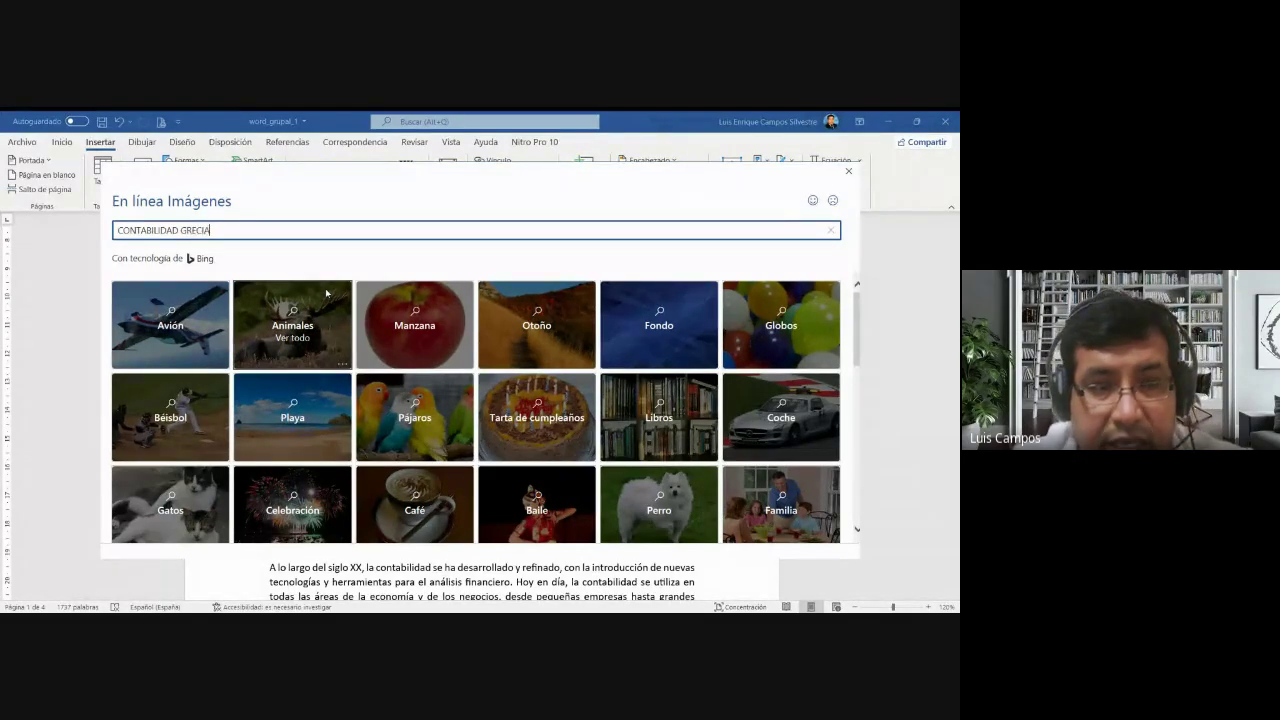
key(Return)
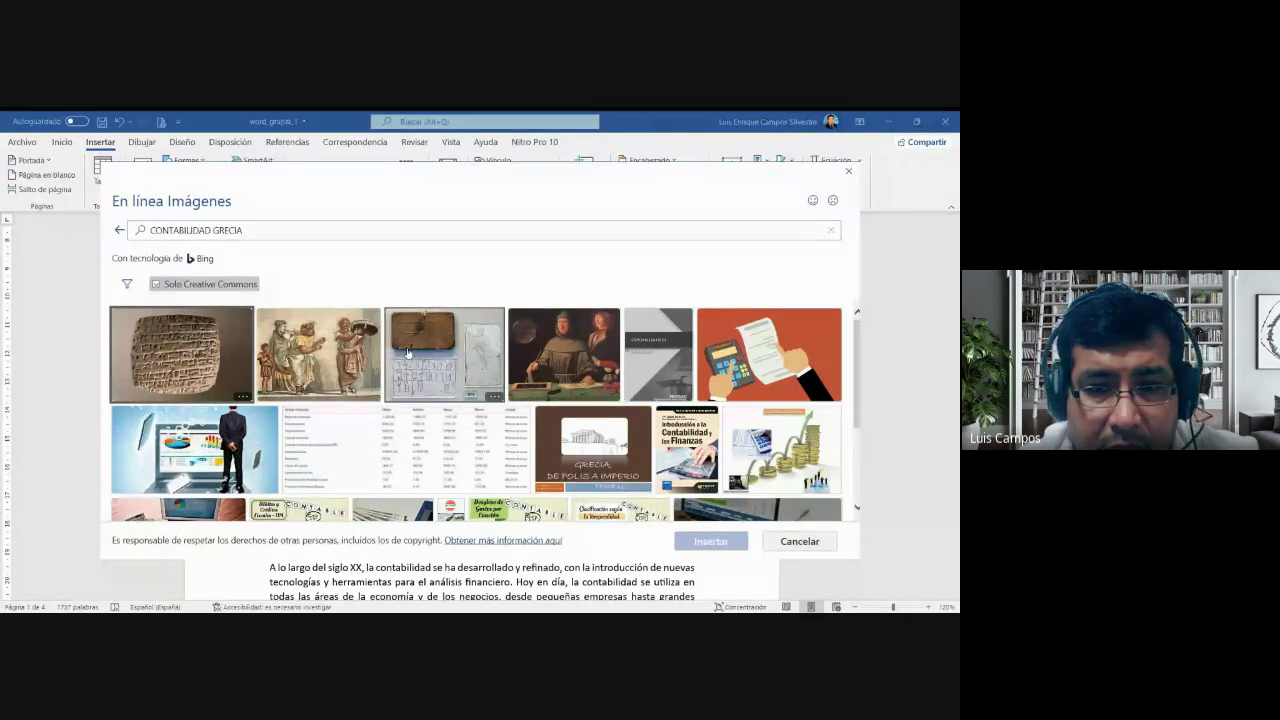
click(224, 357)
click(696, 546)
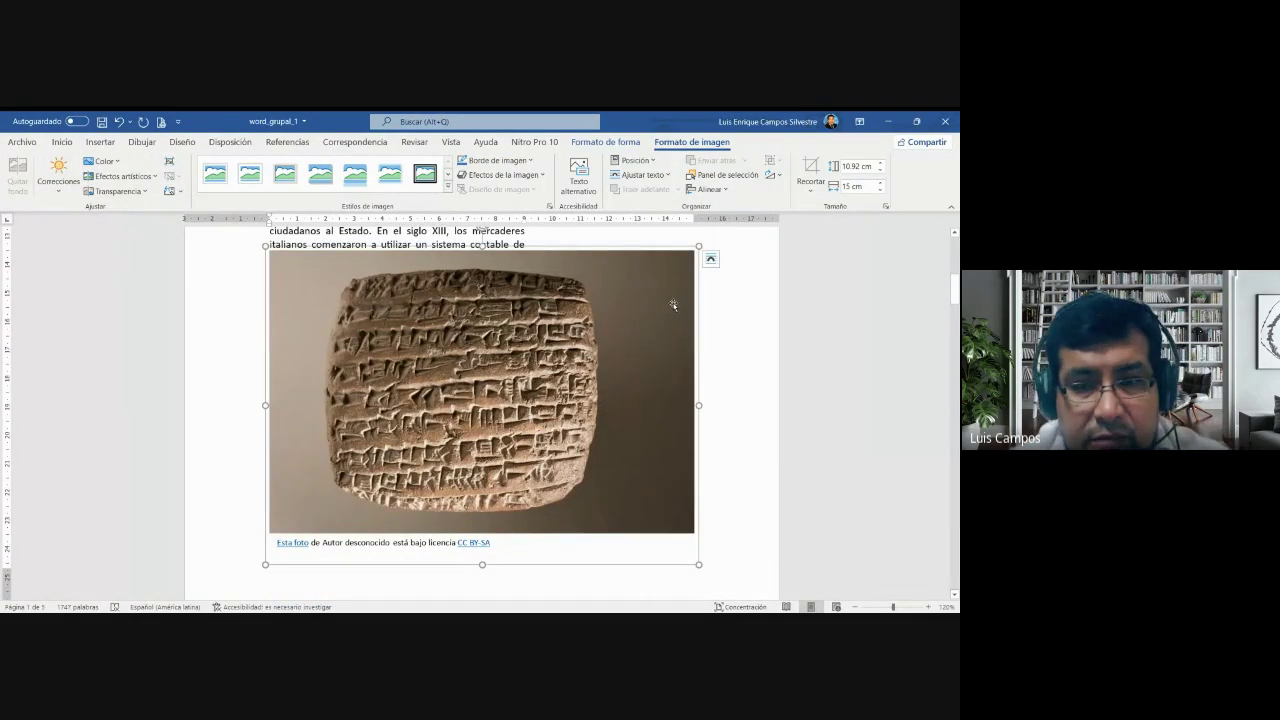
- Shrink the clay tablet picture to about 7.2 by 9.9 cm and set its text wrapping to in front of text
drag(700, 245, 556, 248)
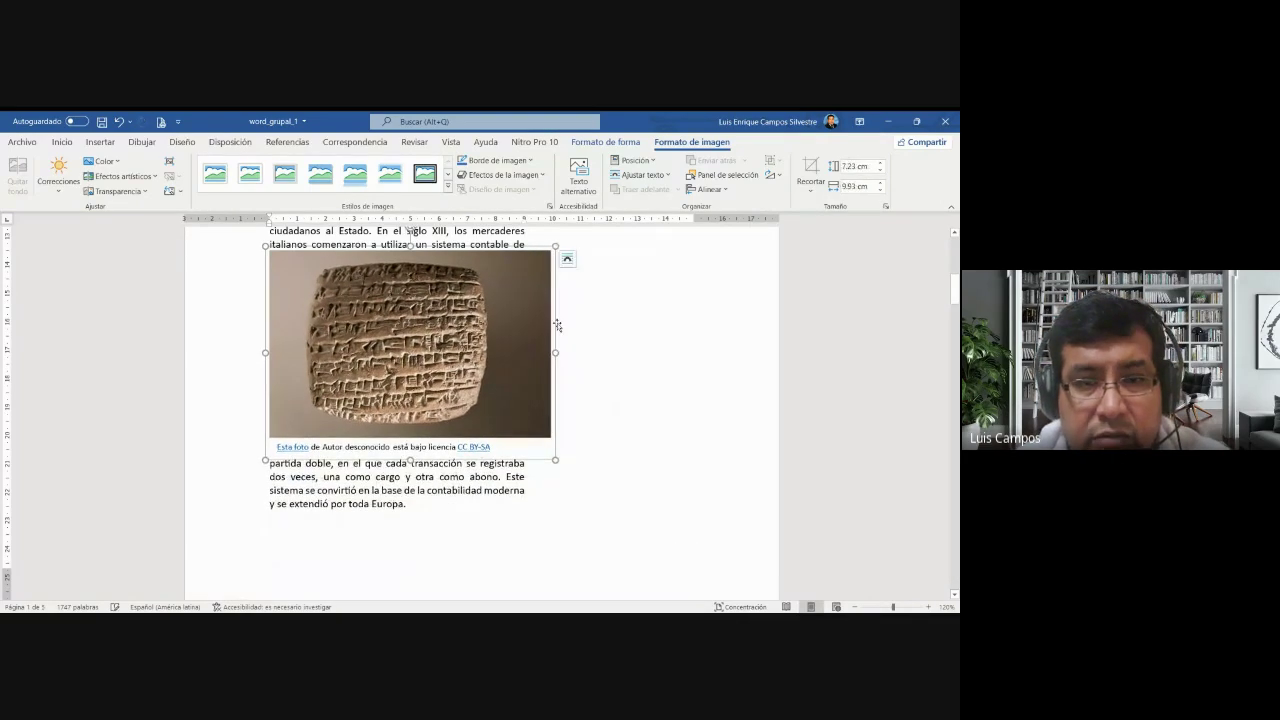
click(566, 259)
click(657, 378)
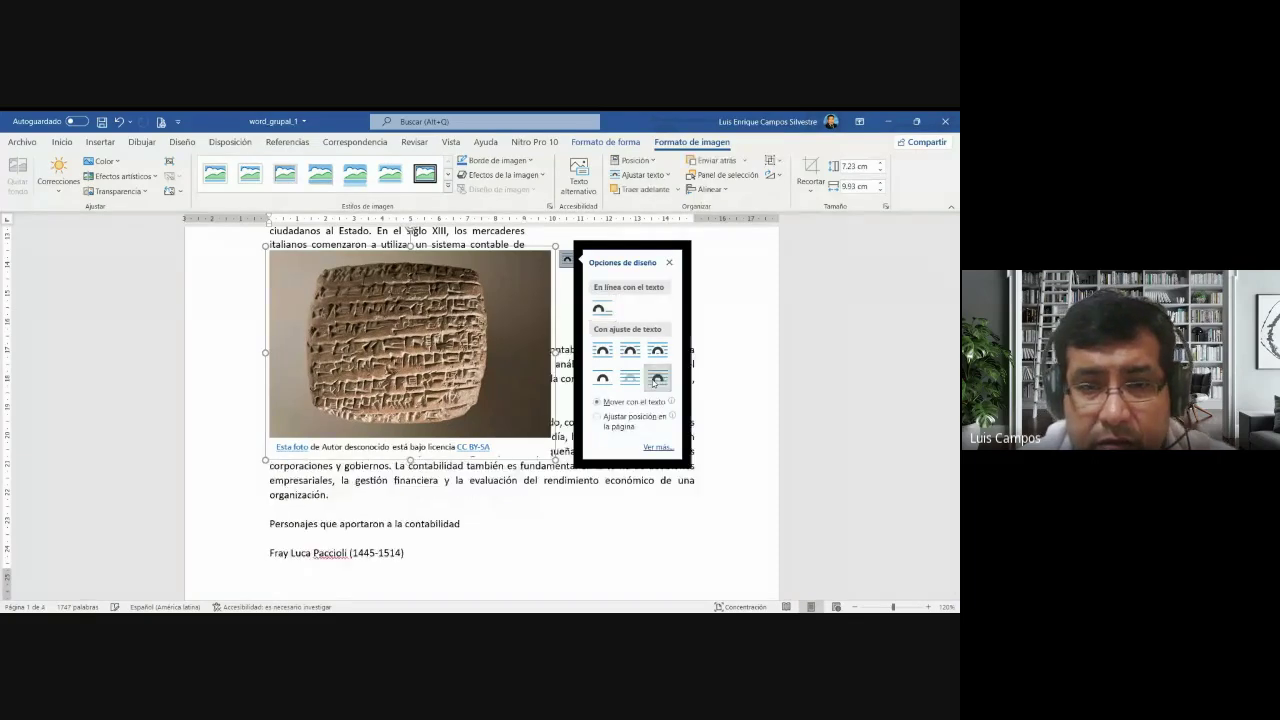
scroll(560, 361, up, 2)
click(560, 361)
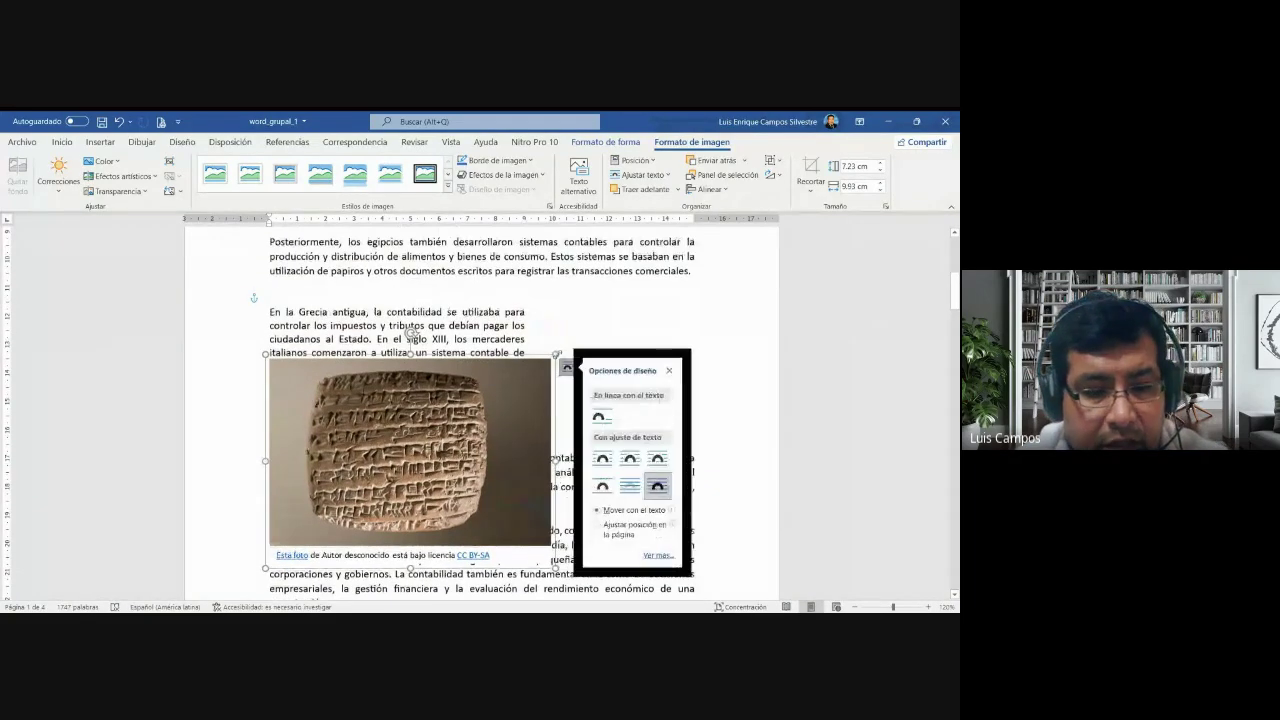
- Reduce the clay tablet picture to about 4 by 5.6 cm and place it in the empty space beside the ancient Greece paragraph
drag(555, 355, 468, 418)
drag(431, 457, 700, 327)
drag(623, 370, 638, 345)
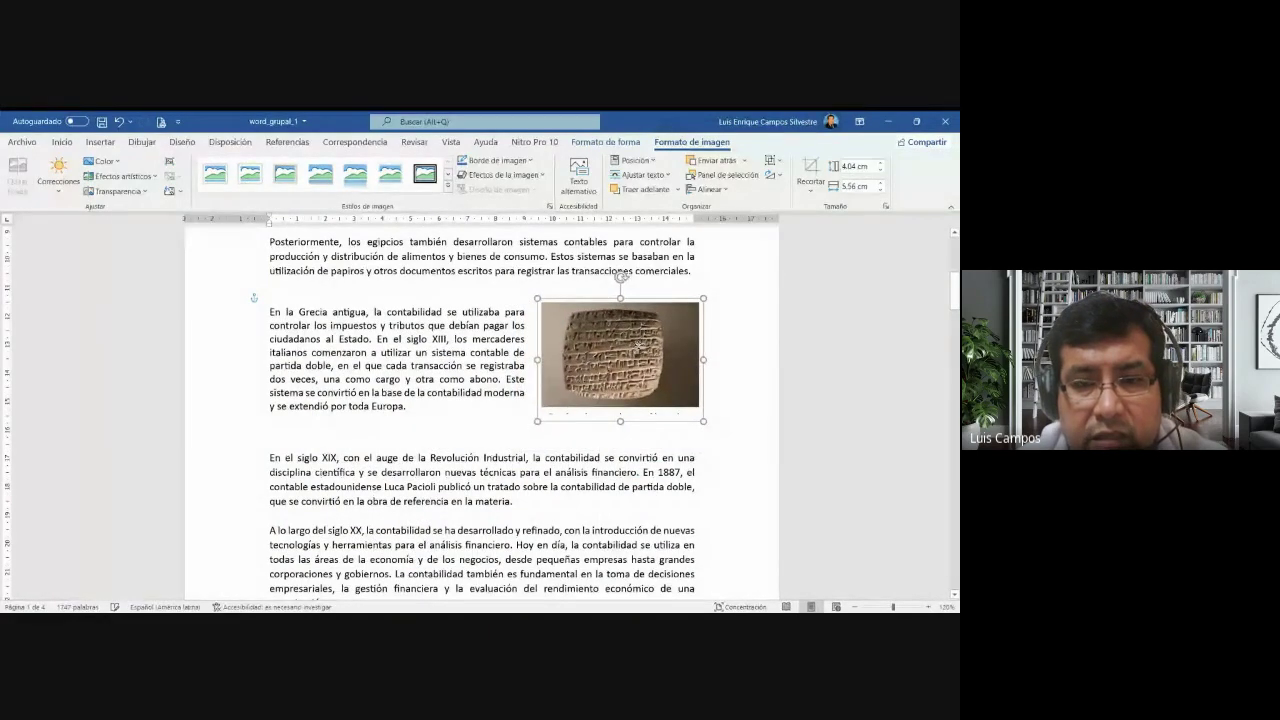
click(720, 406)
ctrl+scroll(734, 403, up, 2)
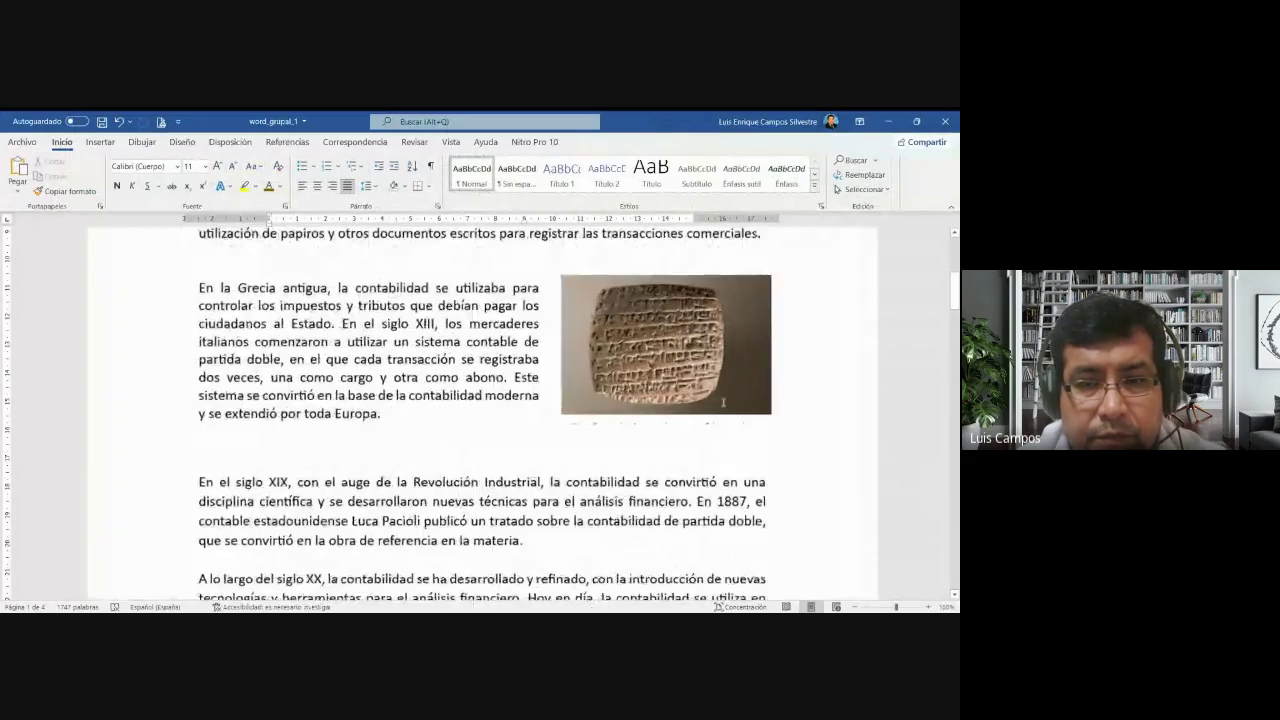
ctrl+scroll(570, 400, down, 3)
scroll(570, 400, up, 1)
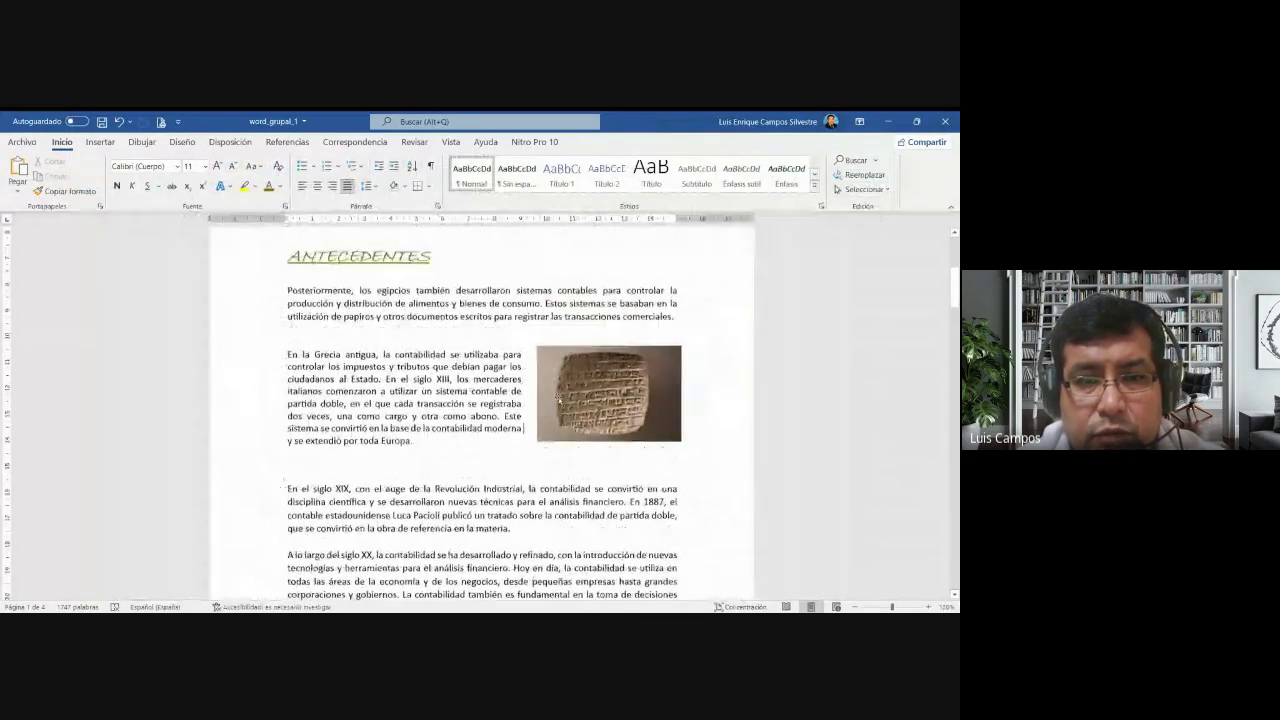